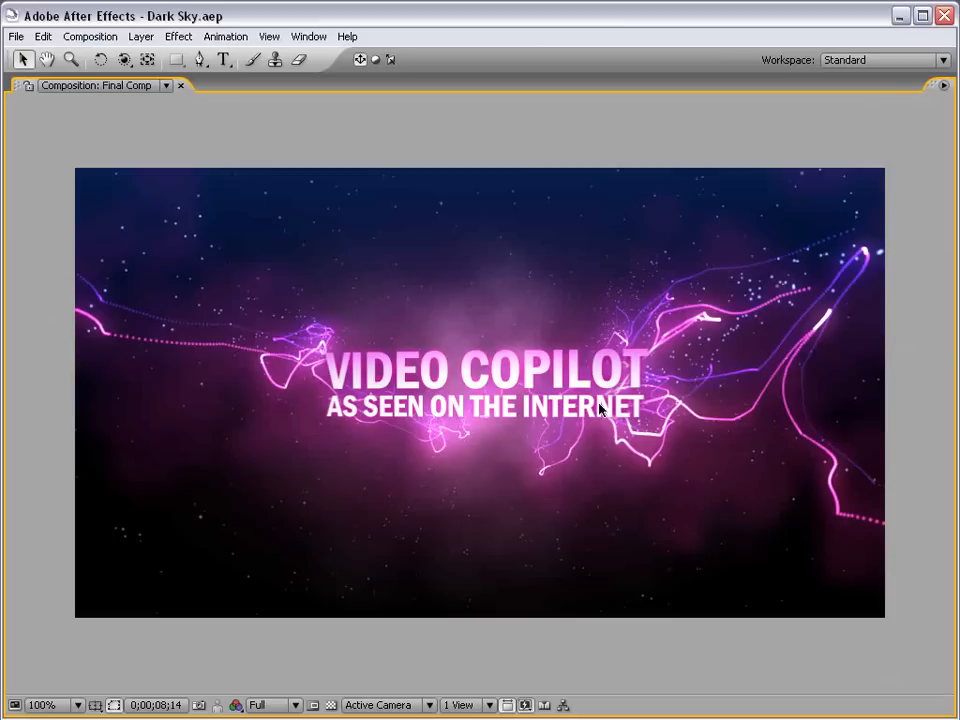
Preview the finished title animation in Final Comp and examine the particle streaks around the text at several times.
key("grave")
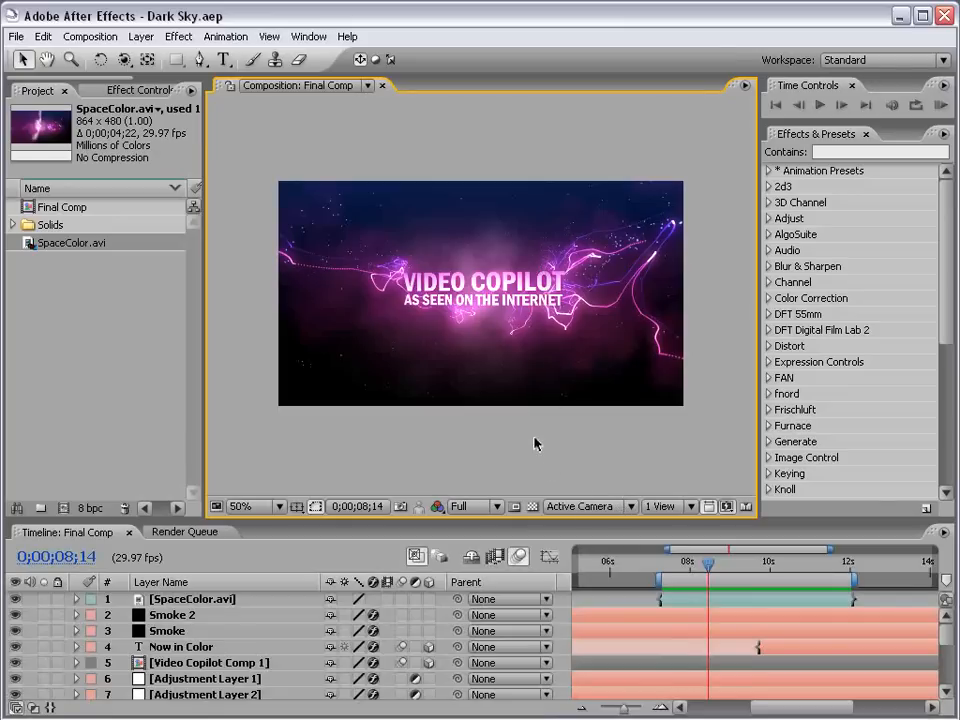
key("KP_0")
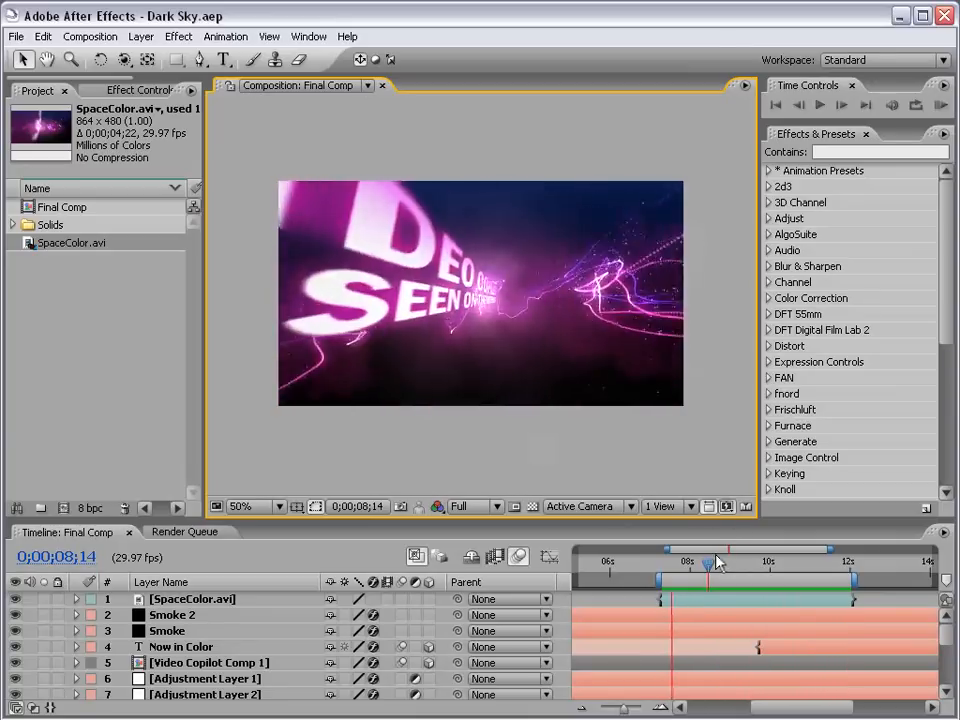
mouse_move(707, 566)
left_mouse_down()
mouse_move(690, 565)
mouse_move(735, 568)
mouse_move(692, 561)
mouse_move(731, 566)
mouse_move(669, 574)
mouse_move(697, 581)
mouse_move(714, 572)
left_mouse_up()
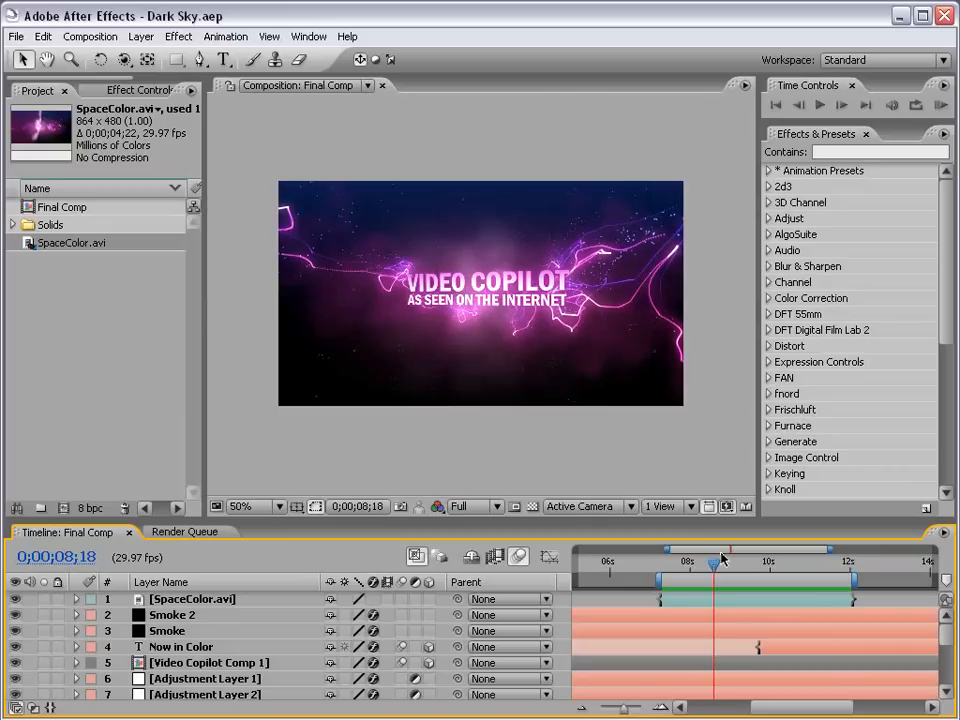
key("period")
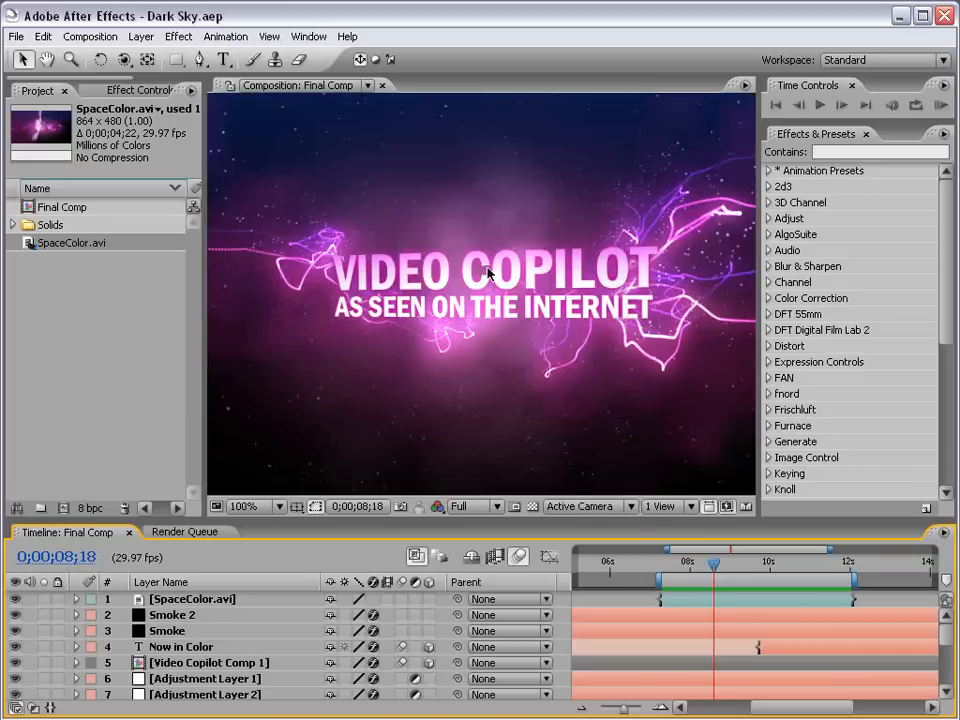
left_click_drag(713, 565, 687, 605)
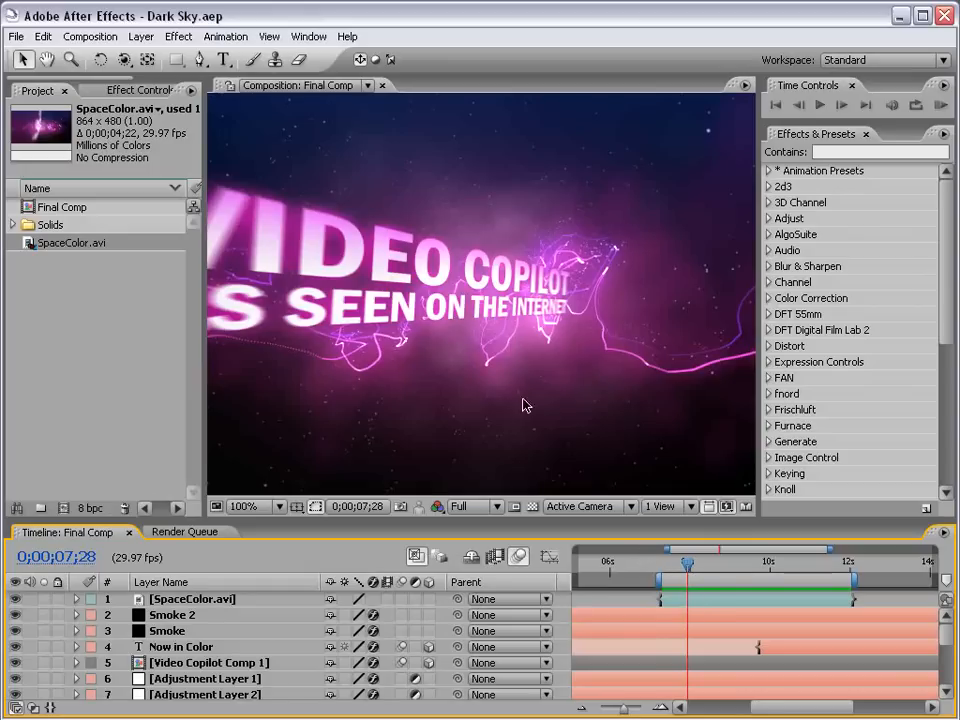
left_click_drag(738, 566, 757, 577)
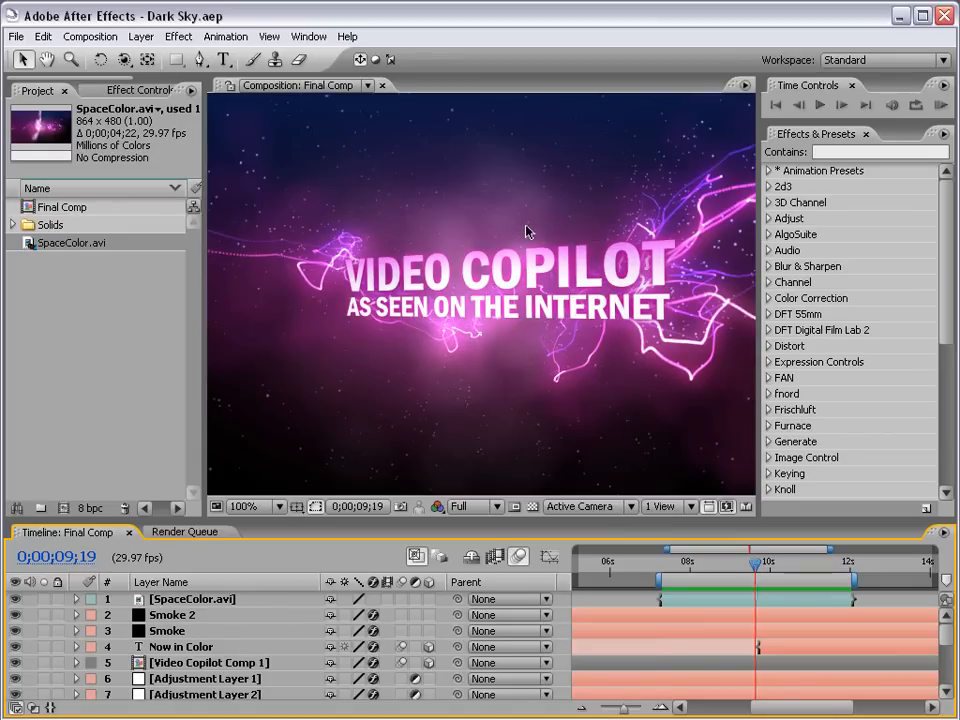
key("comma")
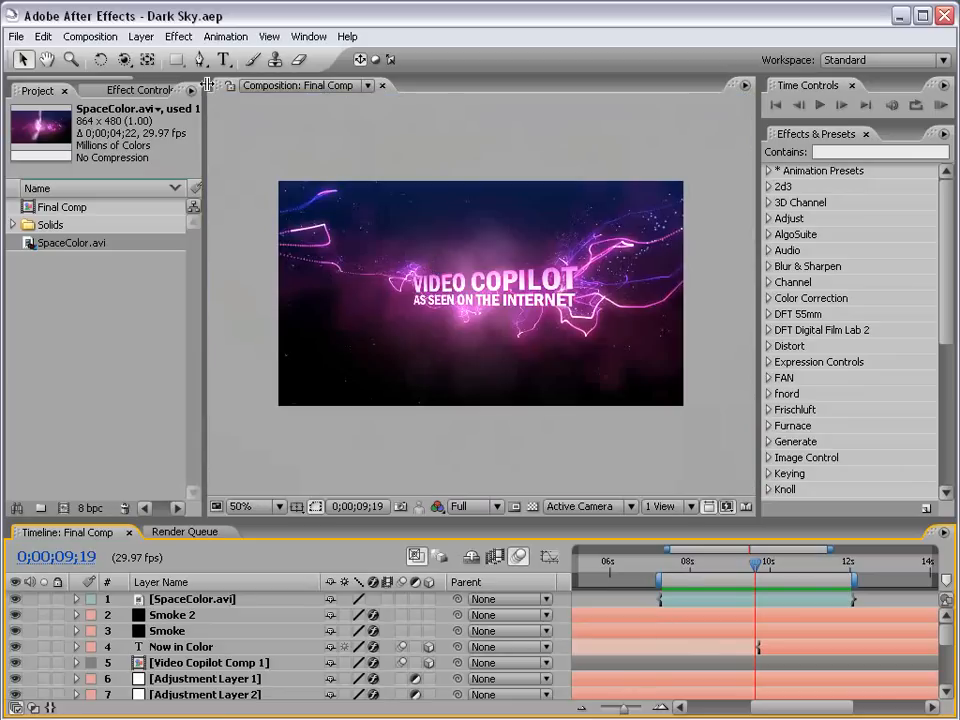
Create a new 864 x 480 square-pixel composition at 29.97 fps with a duration of 20 seconds.
left_click(91, 36)
left_click(112, 57)
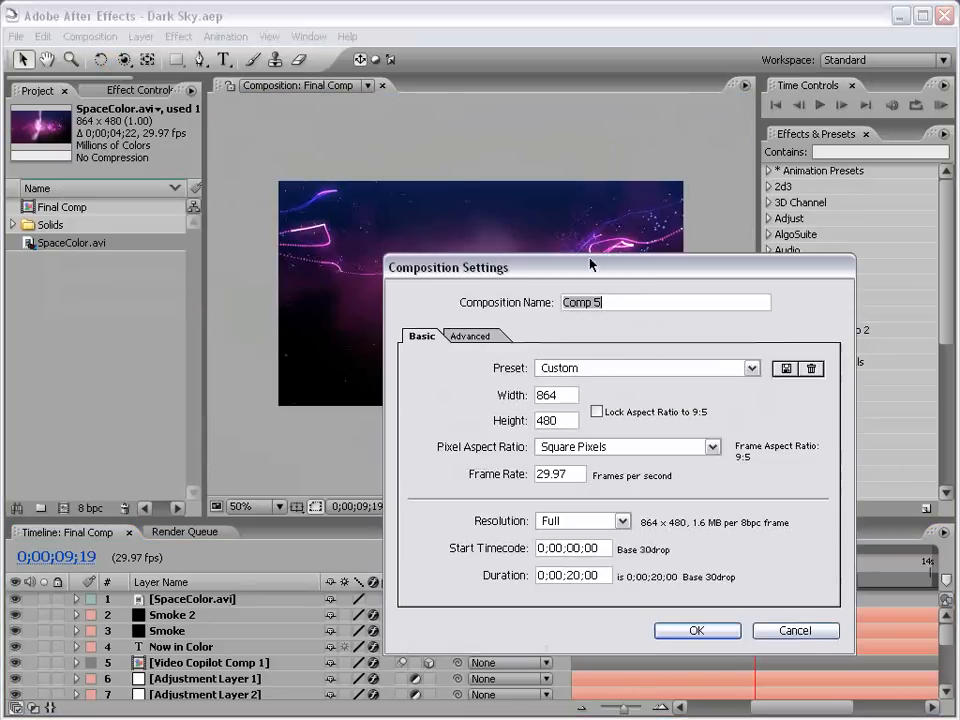
left_click_drag(589, 260, 438, 140)
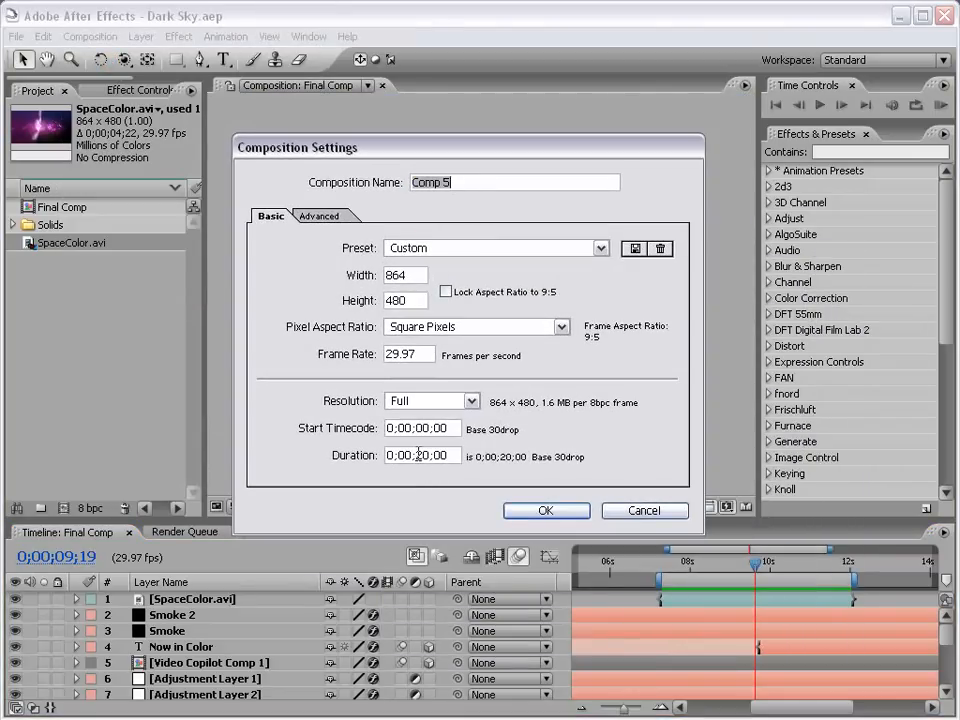
left_click(547, 510)
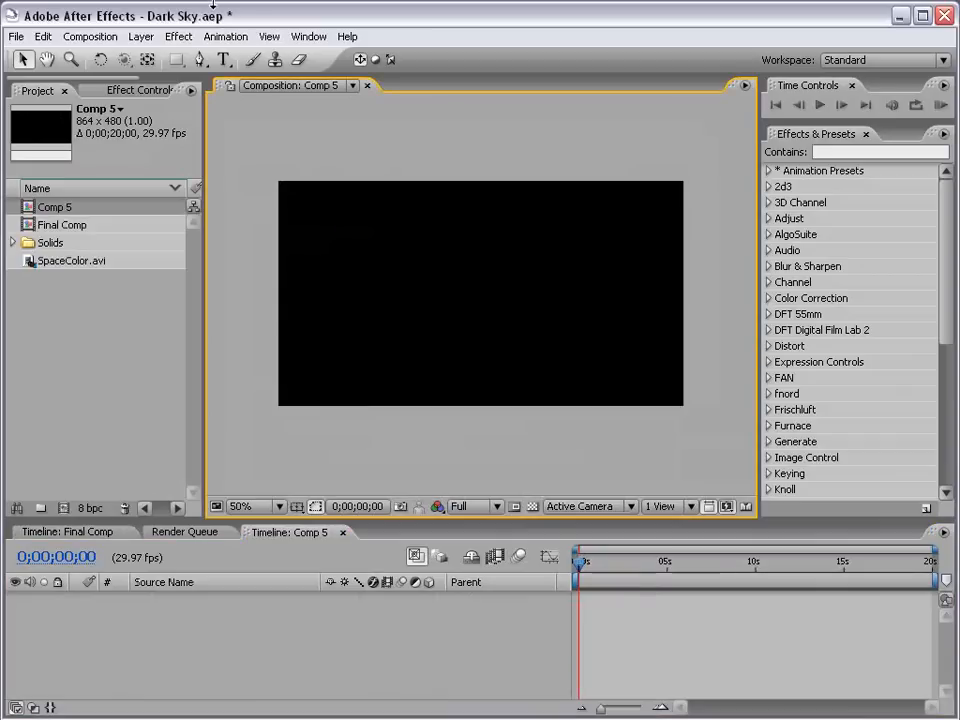
Add a composition-sized 864 x 480 solid in near-black colour 0A0A0A.
left_click(141, 36)
mouse_move(150, 56)
left_click(385, 74)
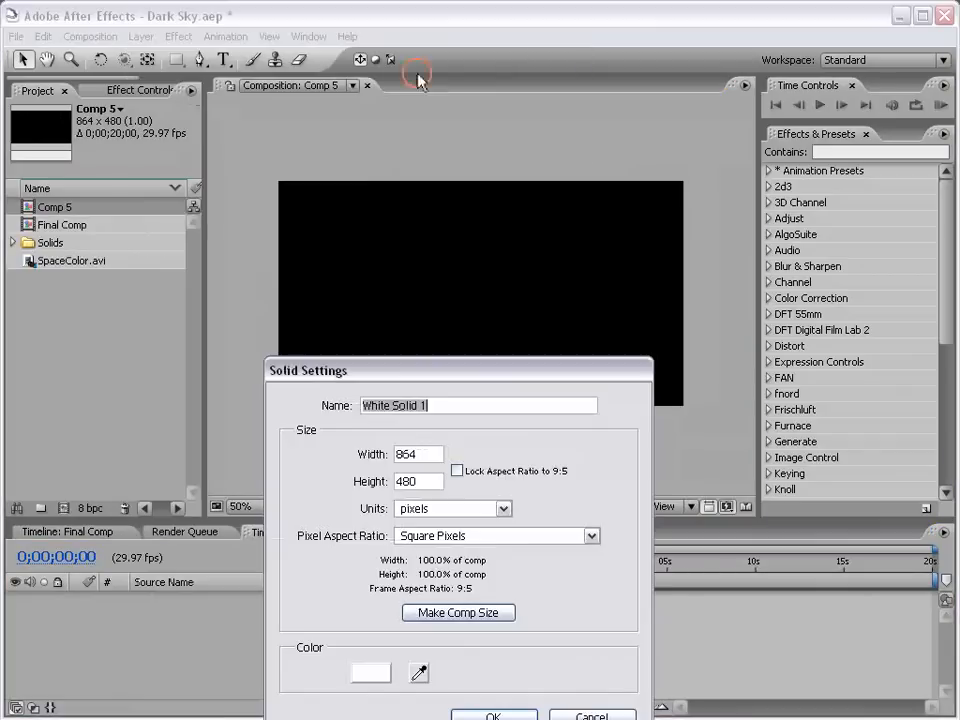
left_click_drag(455, 368, 346, 131)
left_click(263, 436)
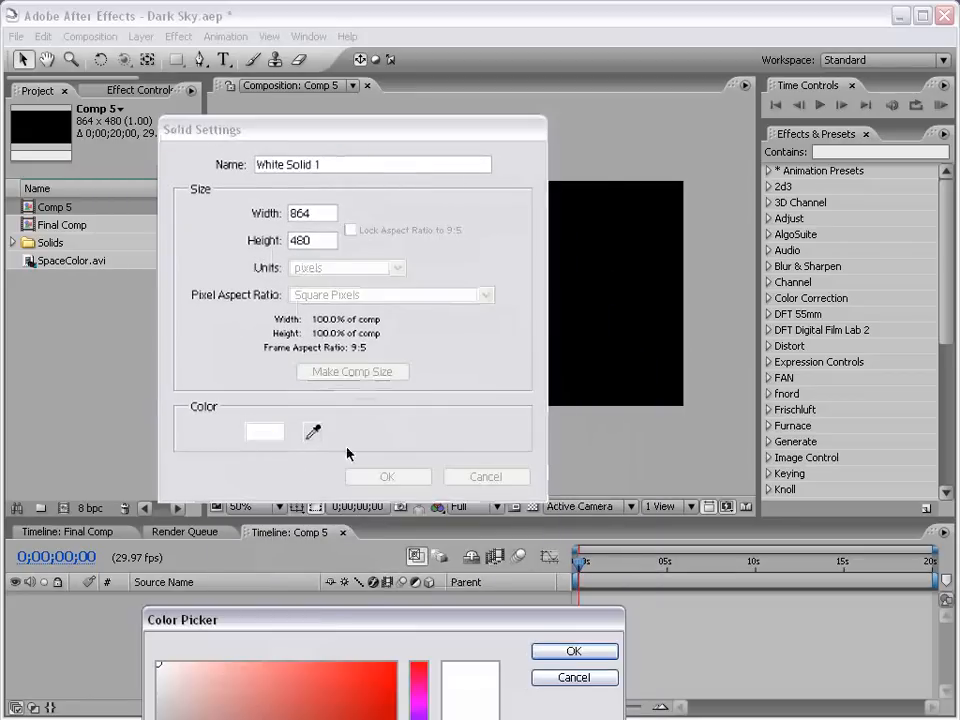
left_click_drag(335, 459, 413, 240)
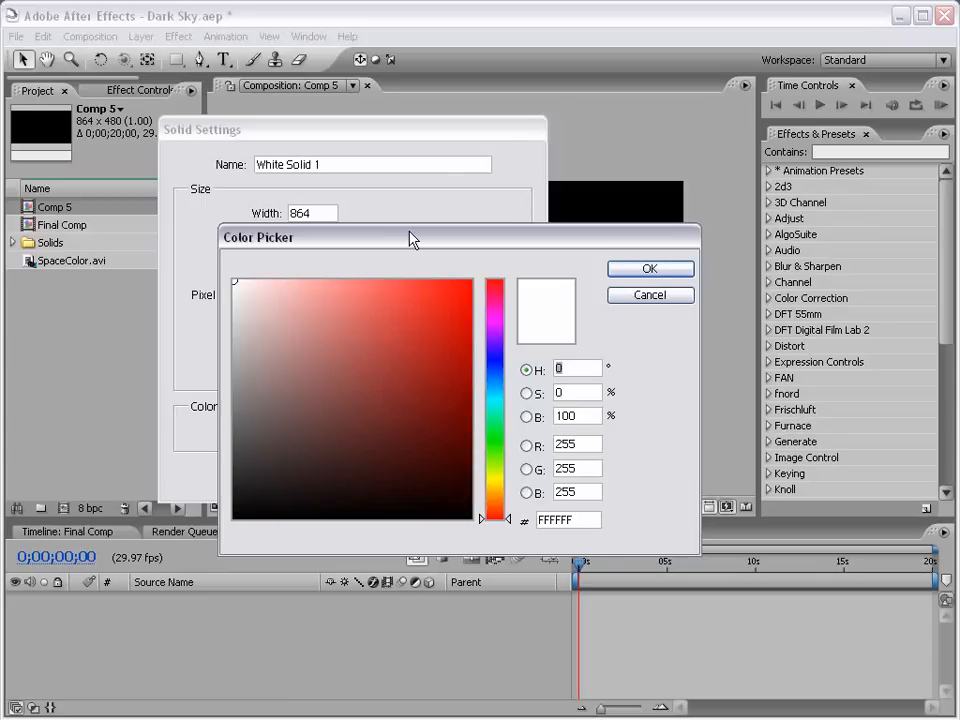
left_click_drag(390, 352, 506, 418)
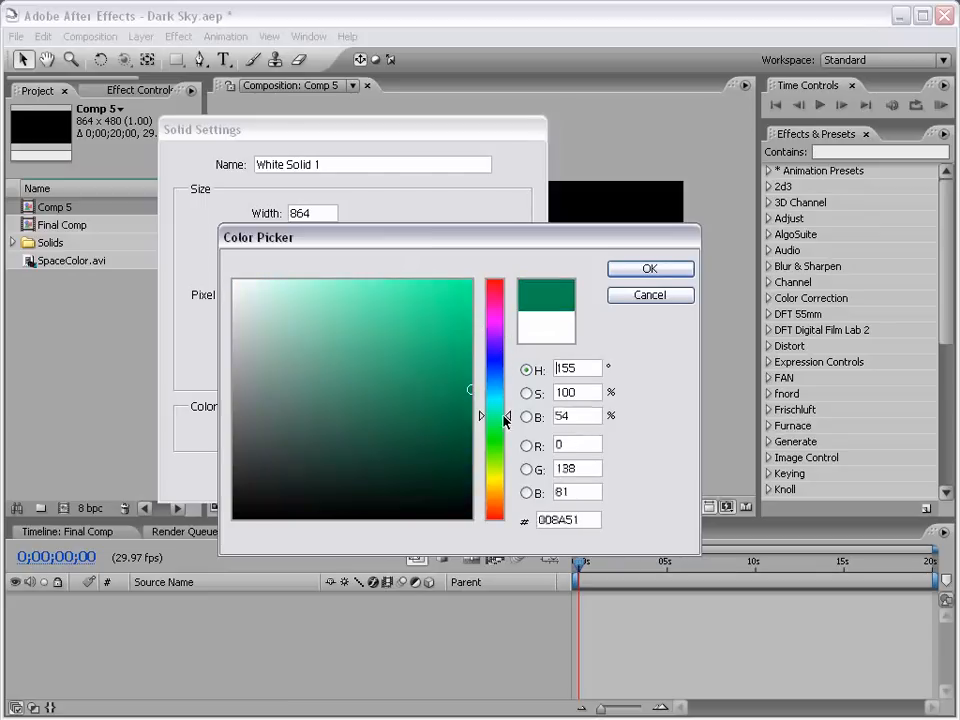
left_click_drag(470, 361, 190, 512)
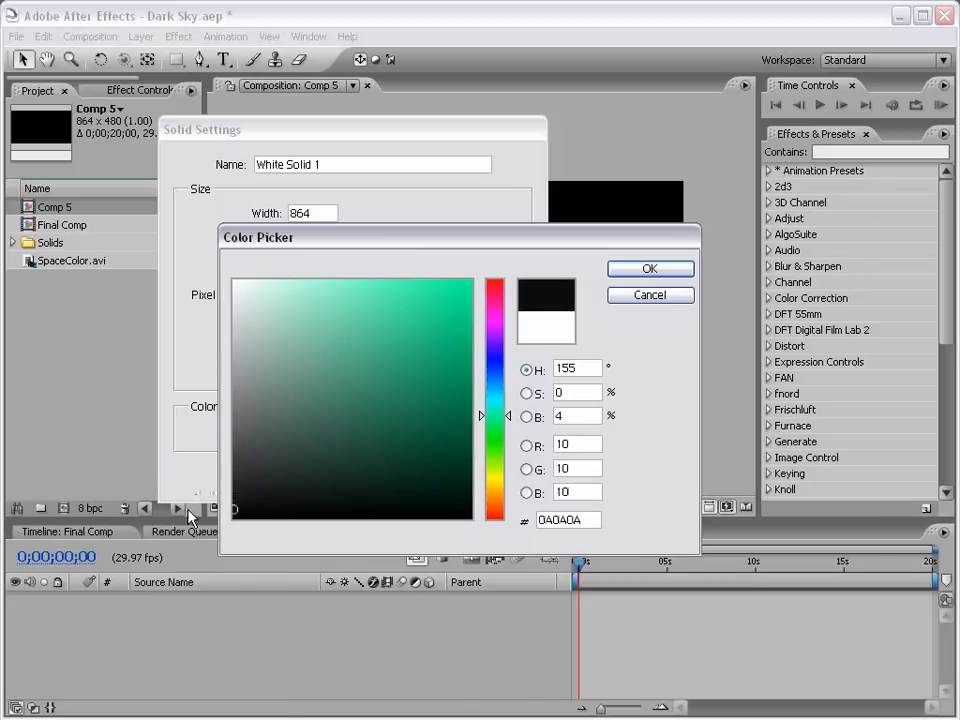
left_click(650, 270)
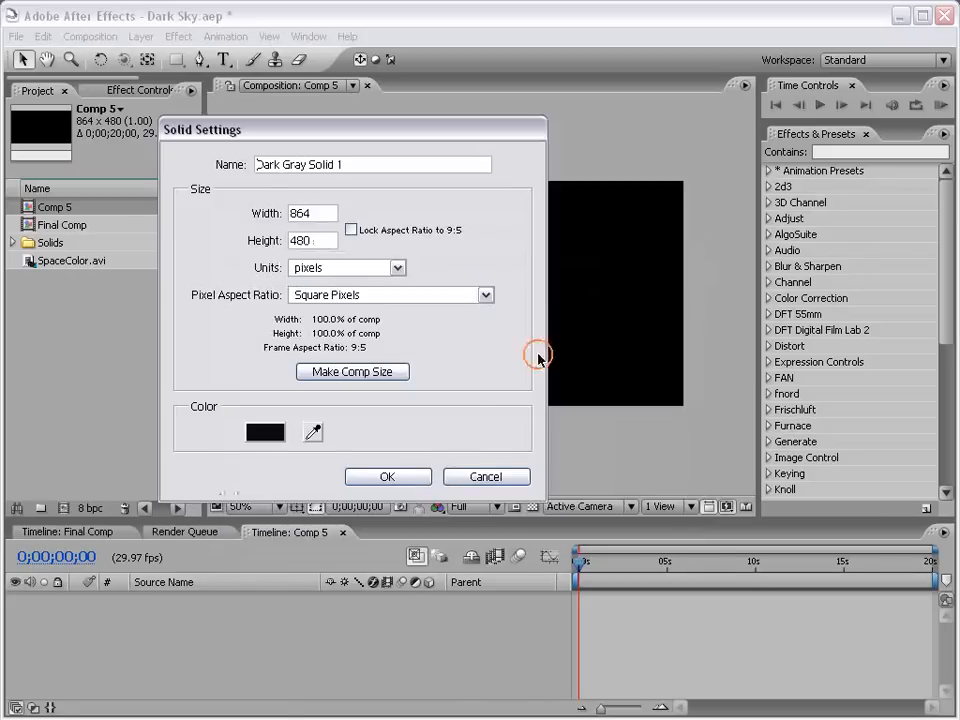
left_click(394, 477)
Rename the dark gray solid layer as BG.
left_click(221, 599)
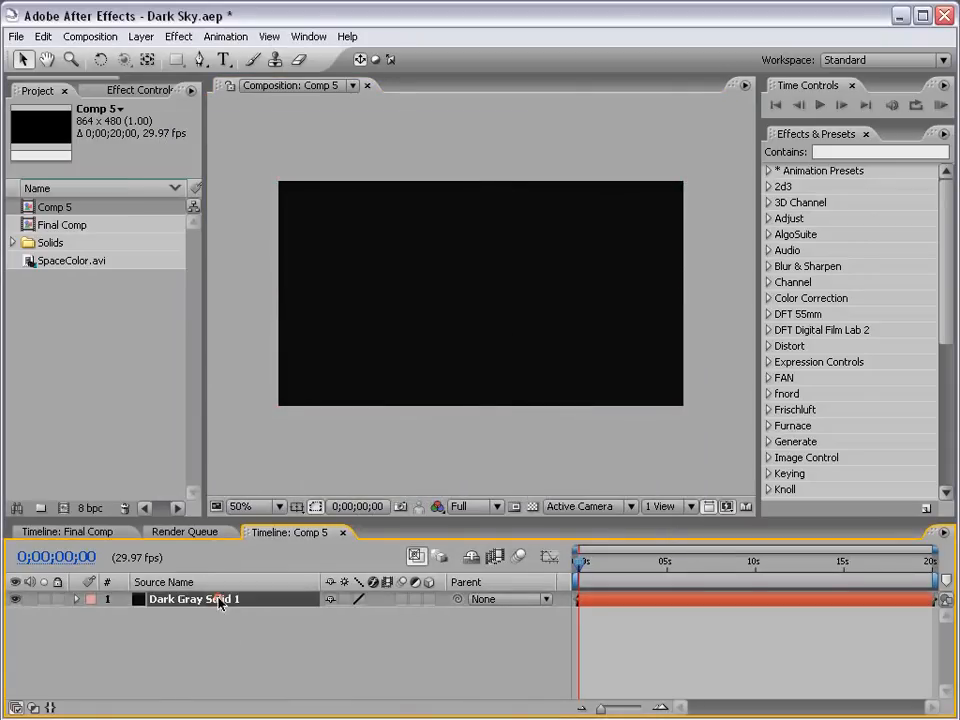
key("Return")
type("BG")
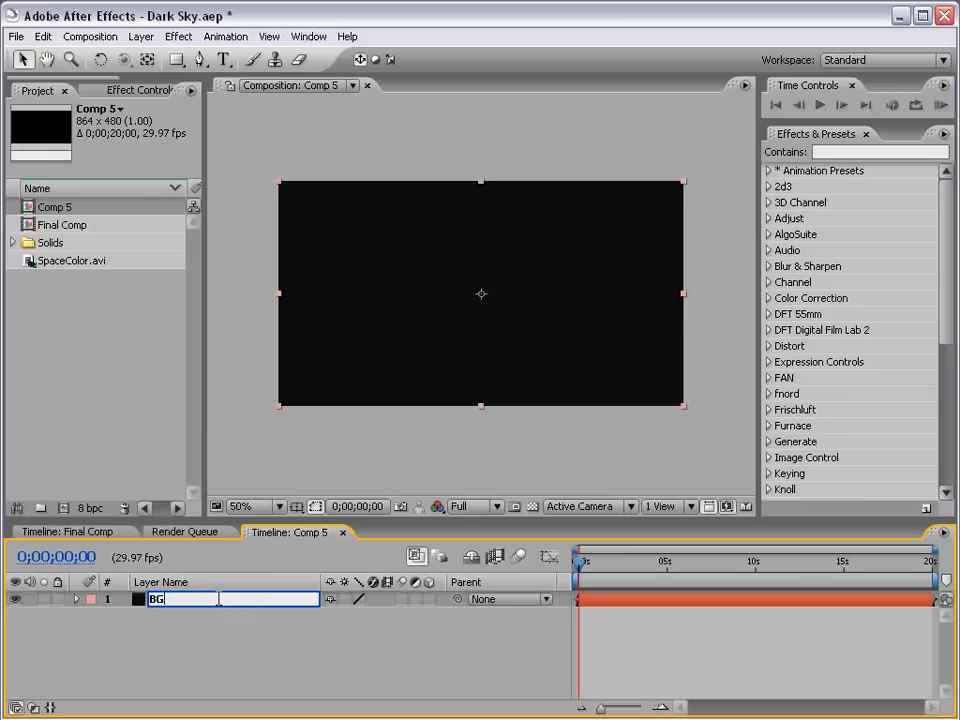
left_click(439, 662)
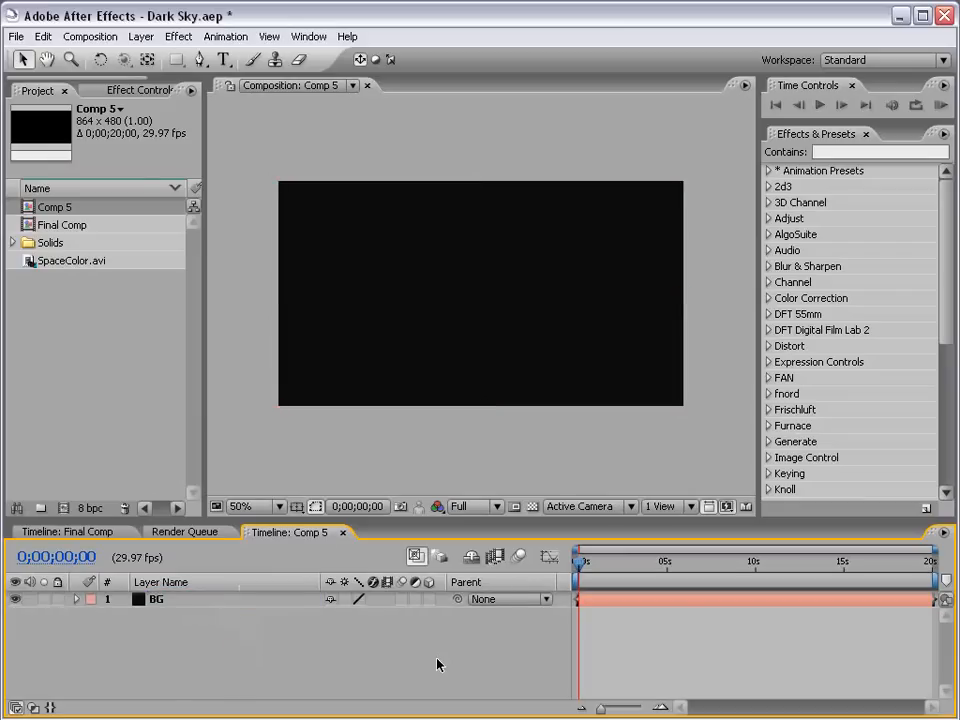
Add a second composition-sized 864 x 480 solid in bright red above the BG layer.
left_click(141, 36)
mouse_move(385, 58)
left_click(437, 75)
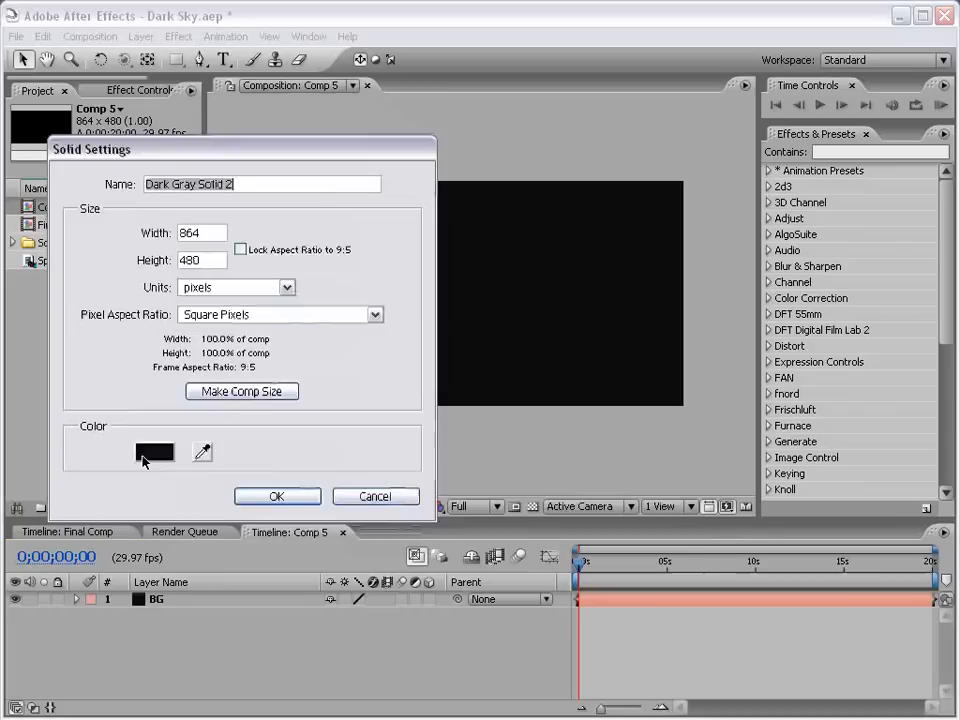
left_click(154, 452)
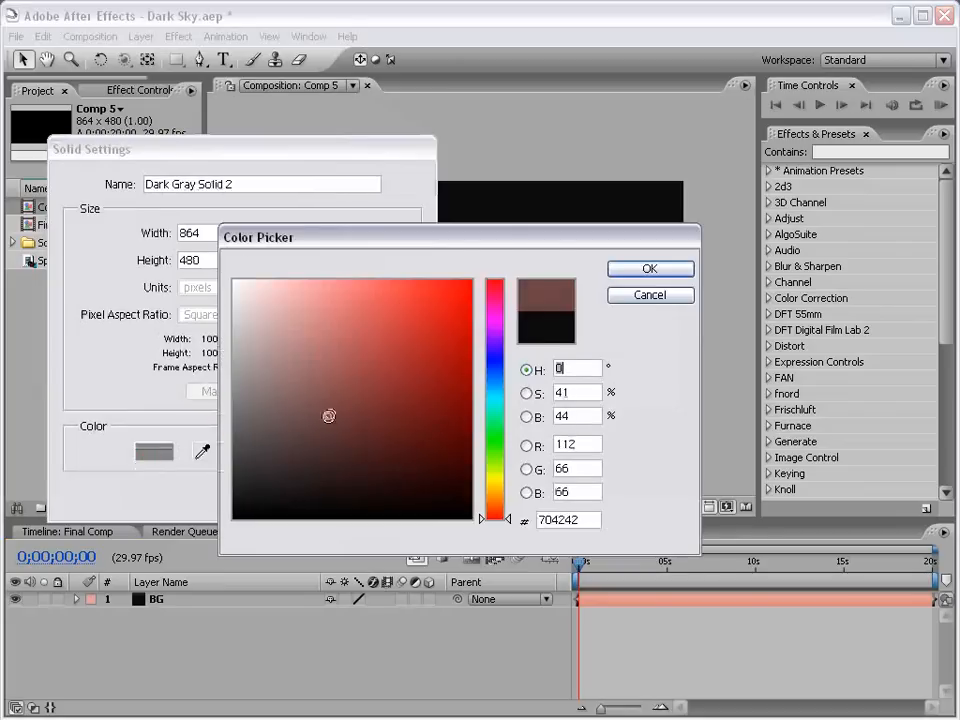
left_click_drag(329, 416, 492, 262)
left_click_drag(559, 236, 516, 250)
left_click(574, 280)
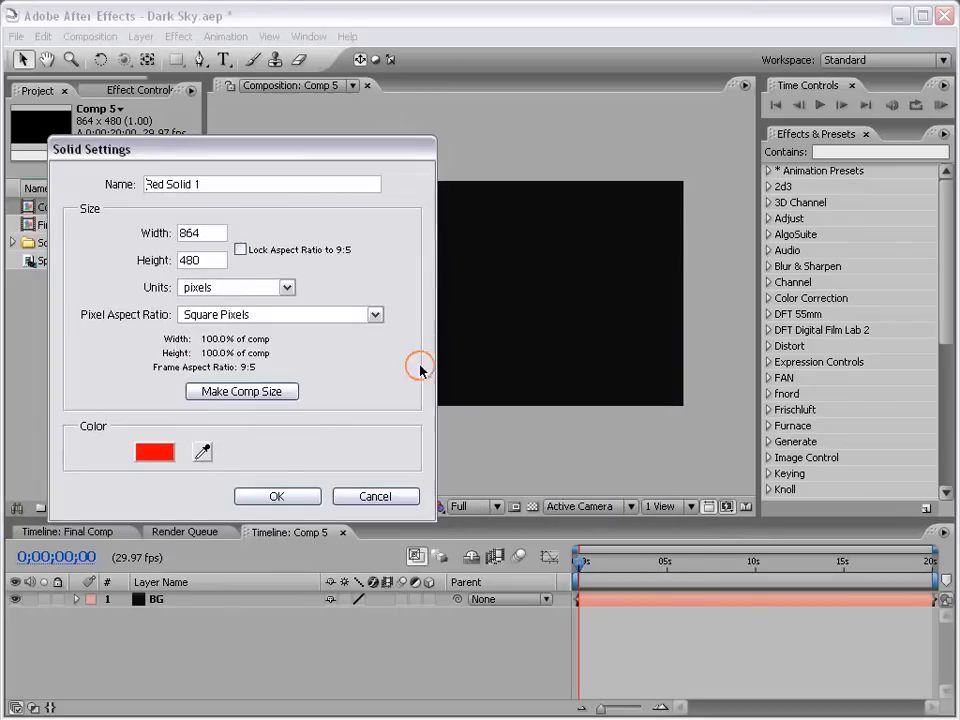
left_click(277, 496)
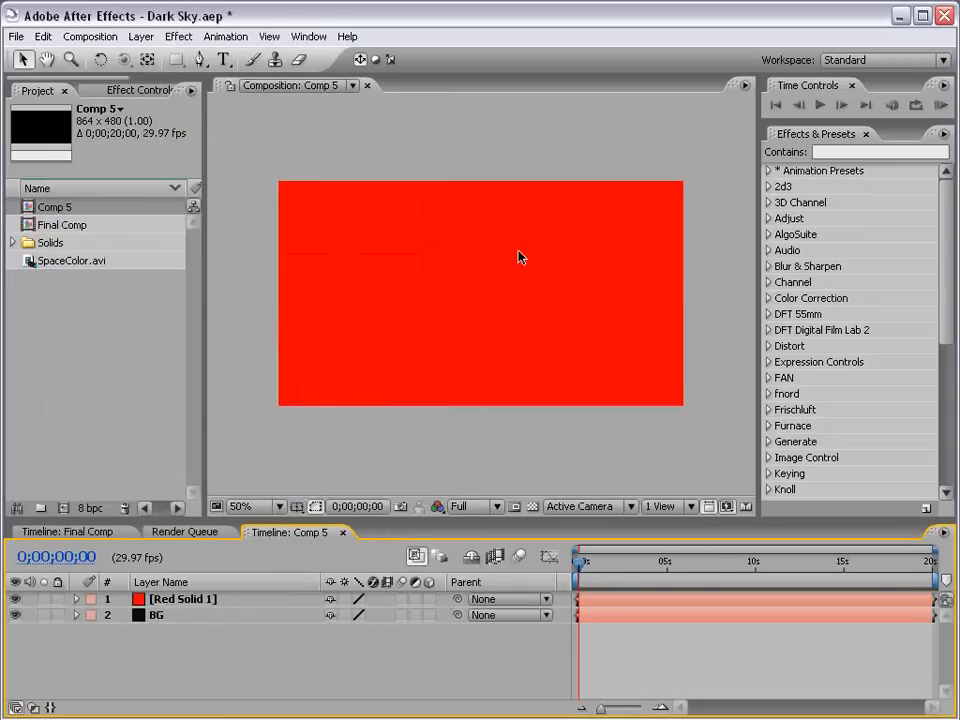
Add a null object above the red solid.
left_click(141, 36)
mouse_move(151, 57)
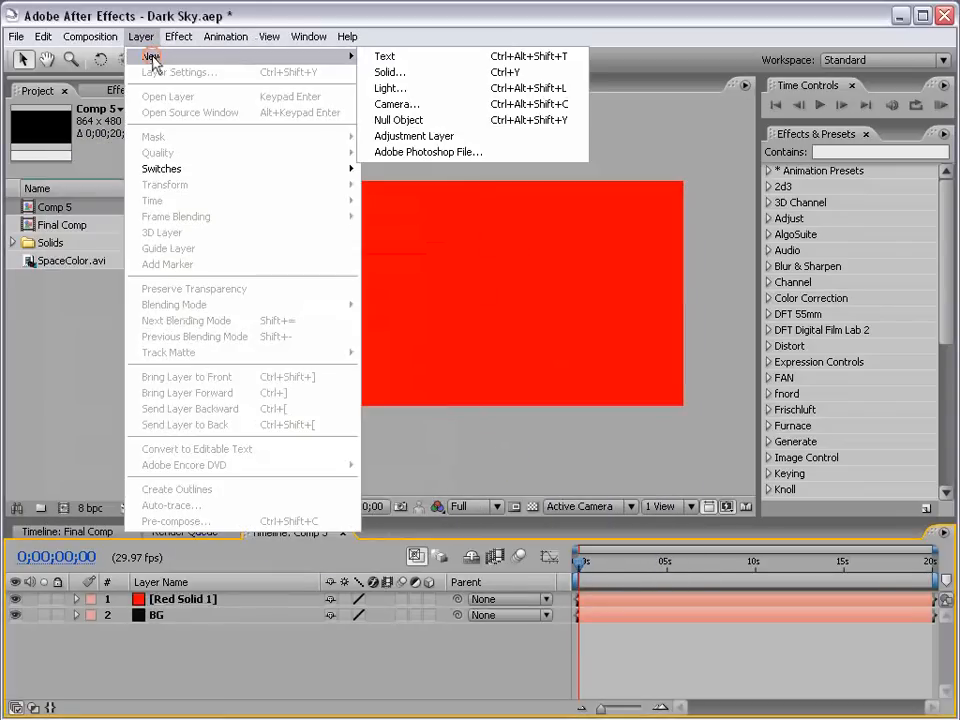
left_click(418, 120)
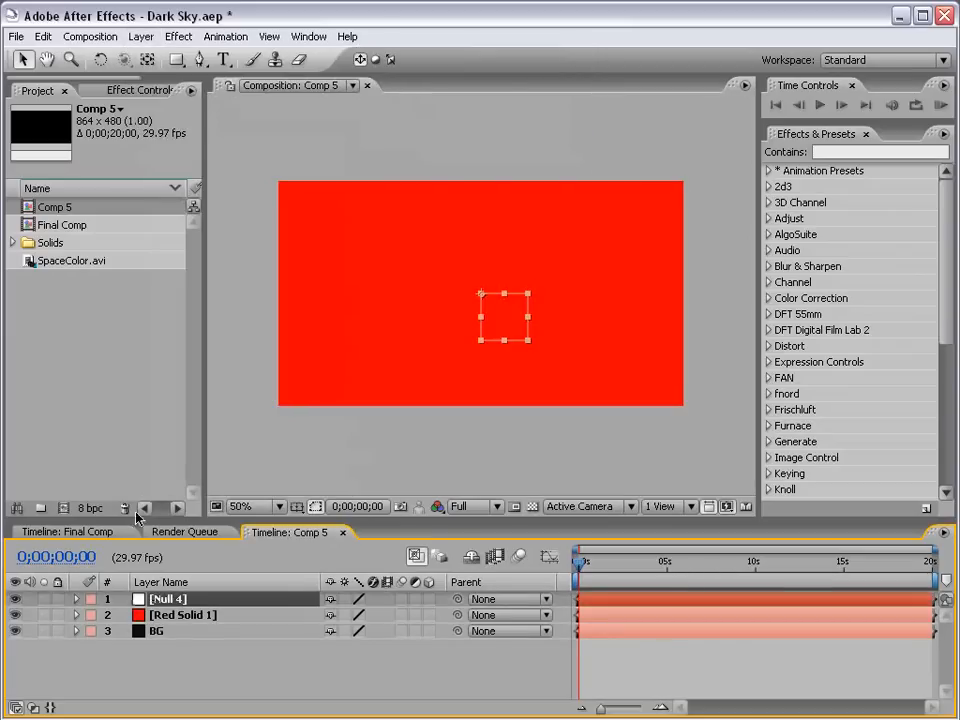
Rename the null object as Particle Point and the red solid as Particles.
left_click(171, 649)
left_click(165, 598)
key("Return")
type("Particles")
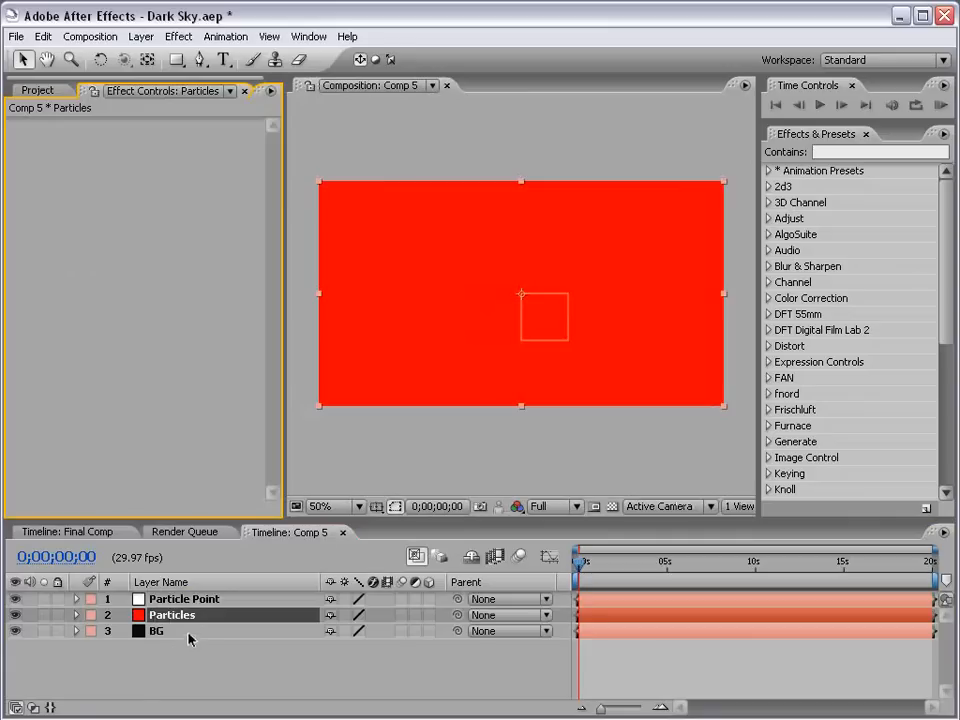
Apply the Trapcode Particular effect to the Particles layer and widen the area showing its effect settings.
left_click(188, 615)
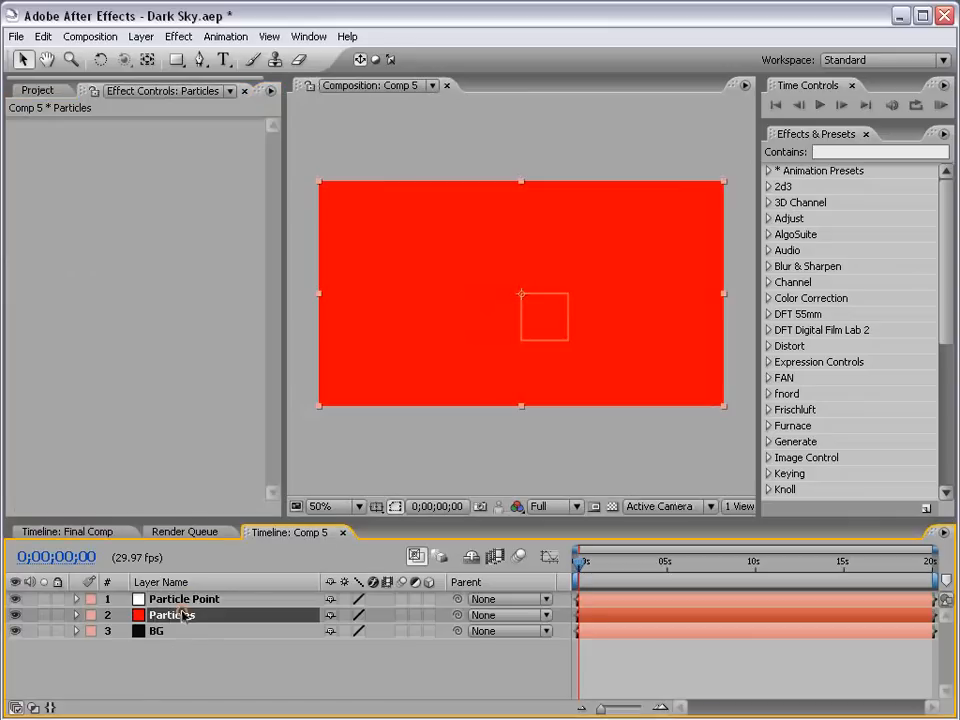
left_click(183, 36)
mouse_move(293, 658)
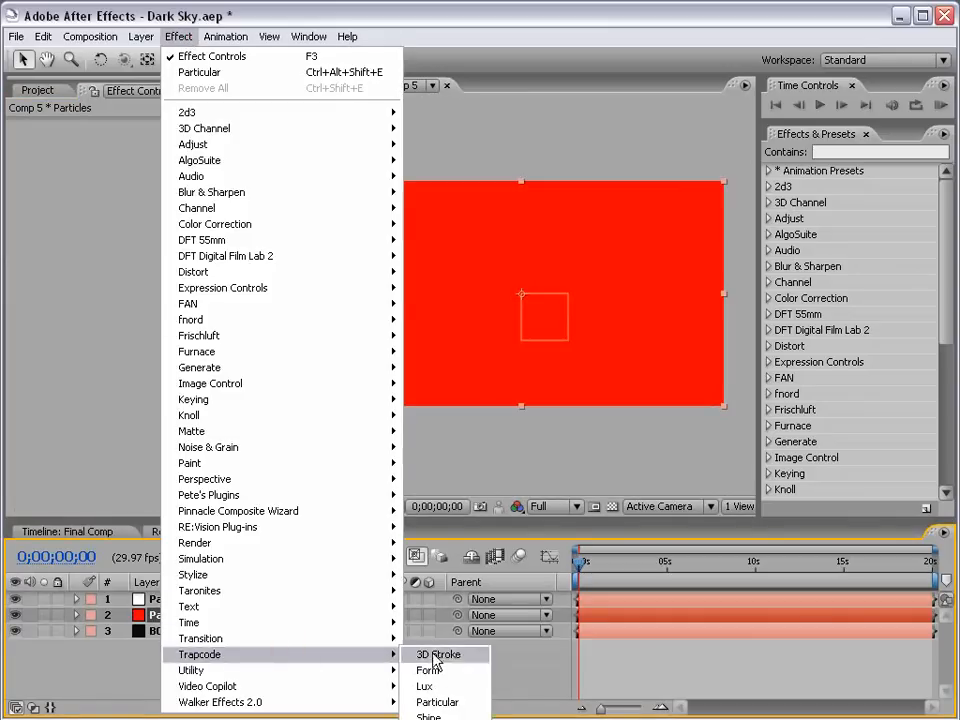
left_click(437, 702)
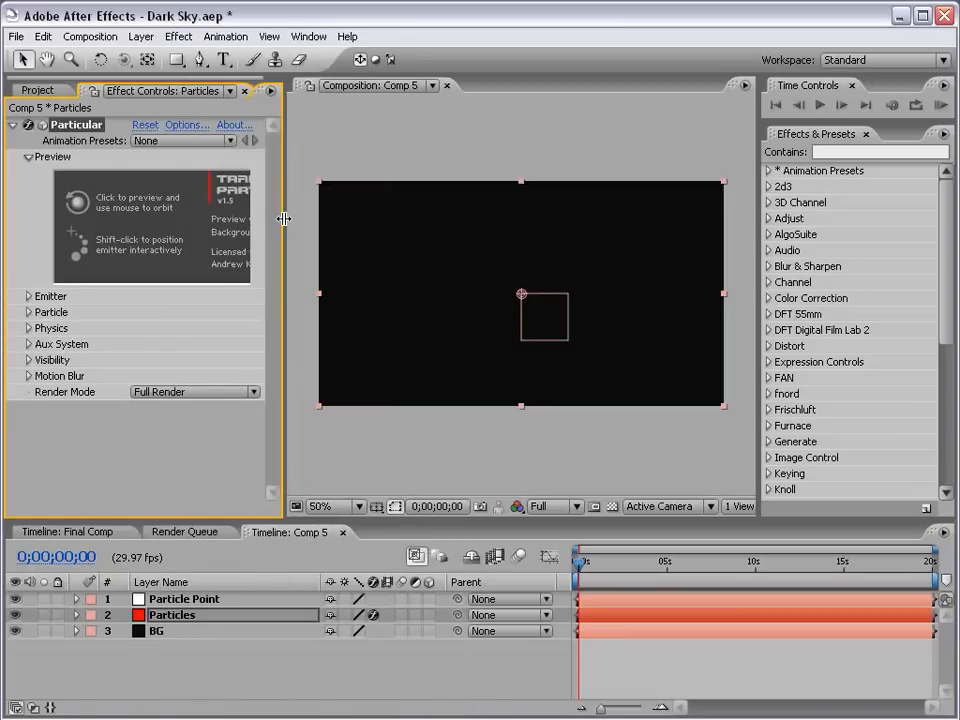
left_click_drag(284, 218, 323, 218)
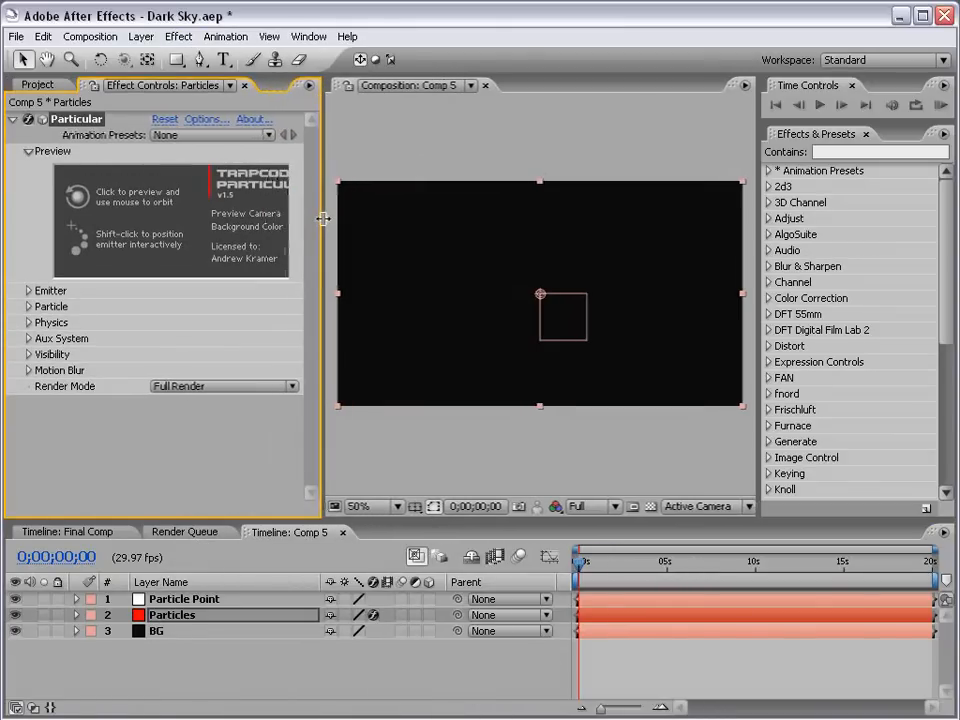
left_click(25, 558)
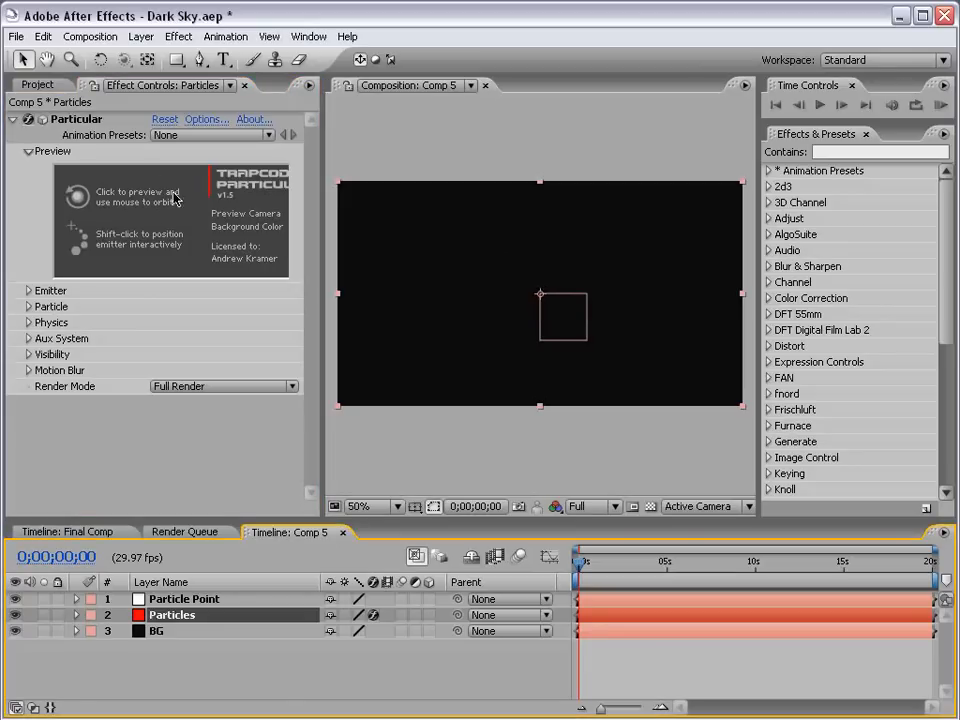
Make the Particle Point null a 3D layer, try moving it along its X axis, and undo the move.
left_click(195, 599)
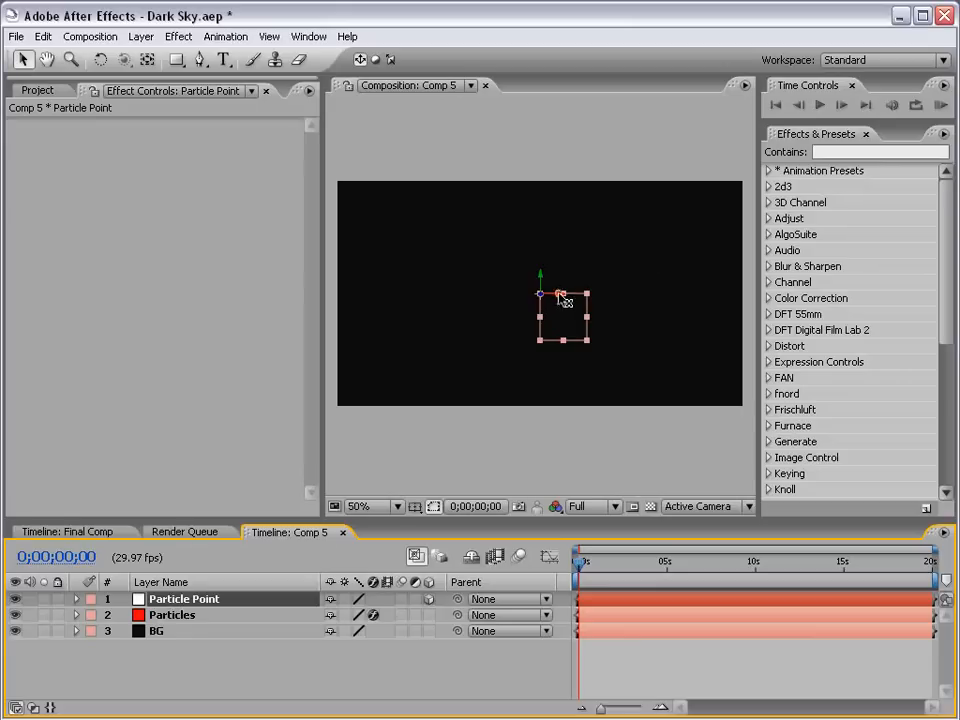
left_click_drag(561, 296, 542, 305)
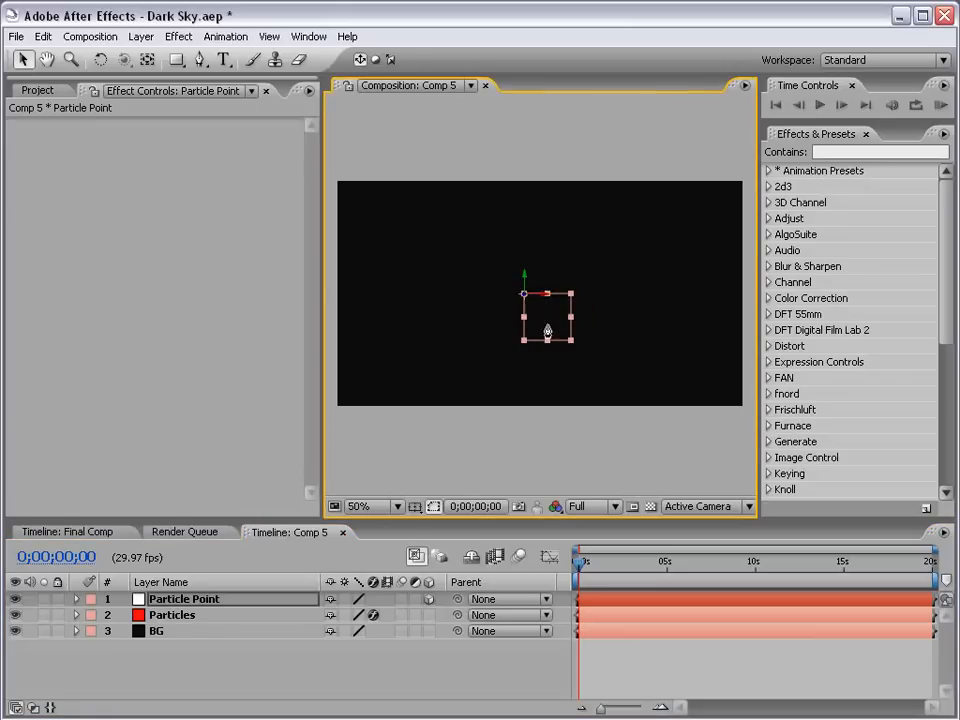
key("ctrl+z")
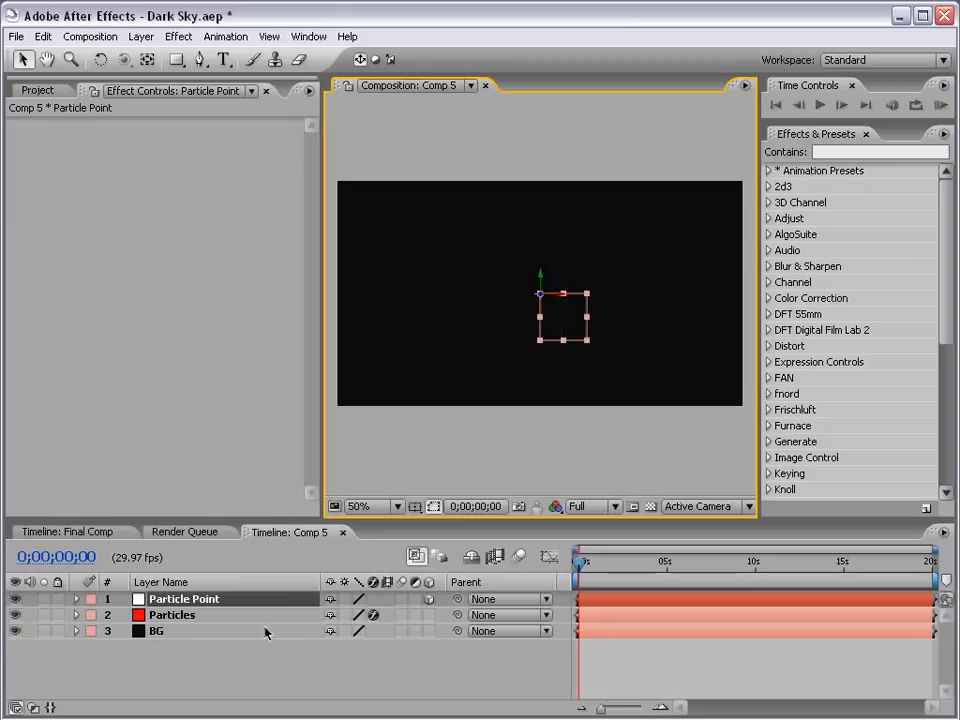
Expand the Emitter settings of Particular on the Particles layer and reveal the Particle Point null's Position property.
left_click(189, 617)
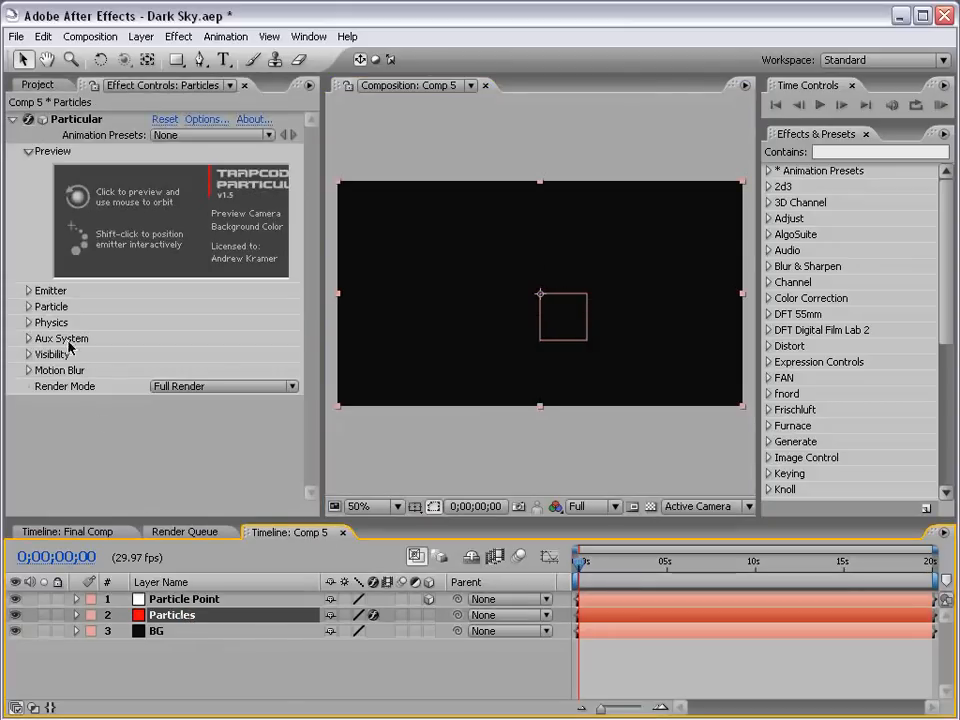
left_click(28, 290)
left_click_drag(283, 516, 283, 471)
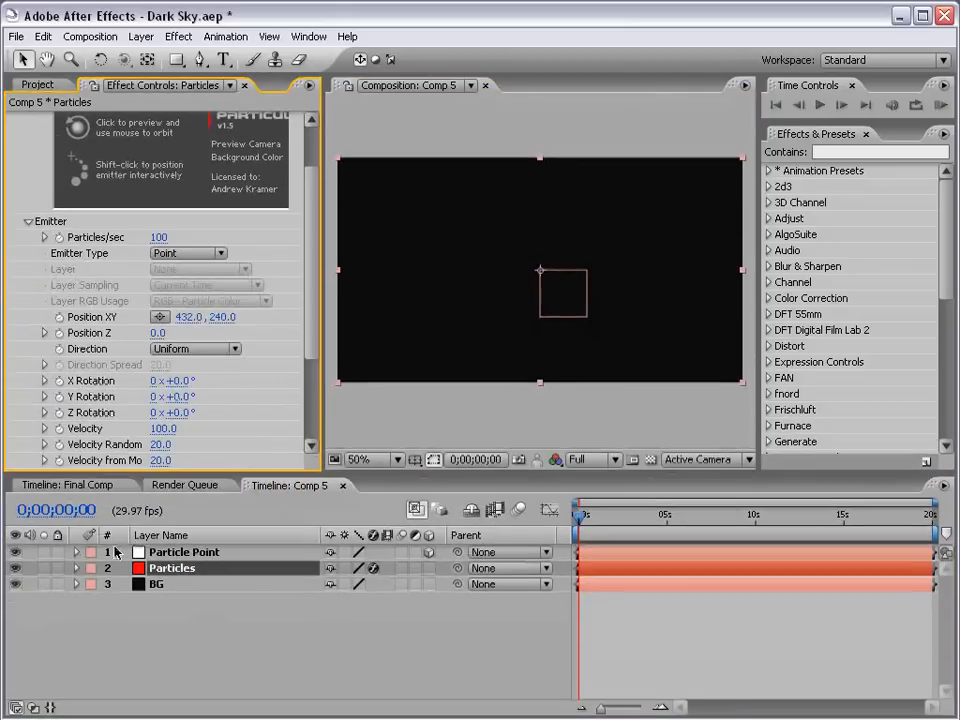
left_click(176, 554)
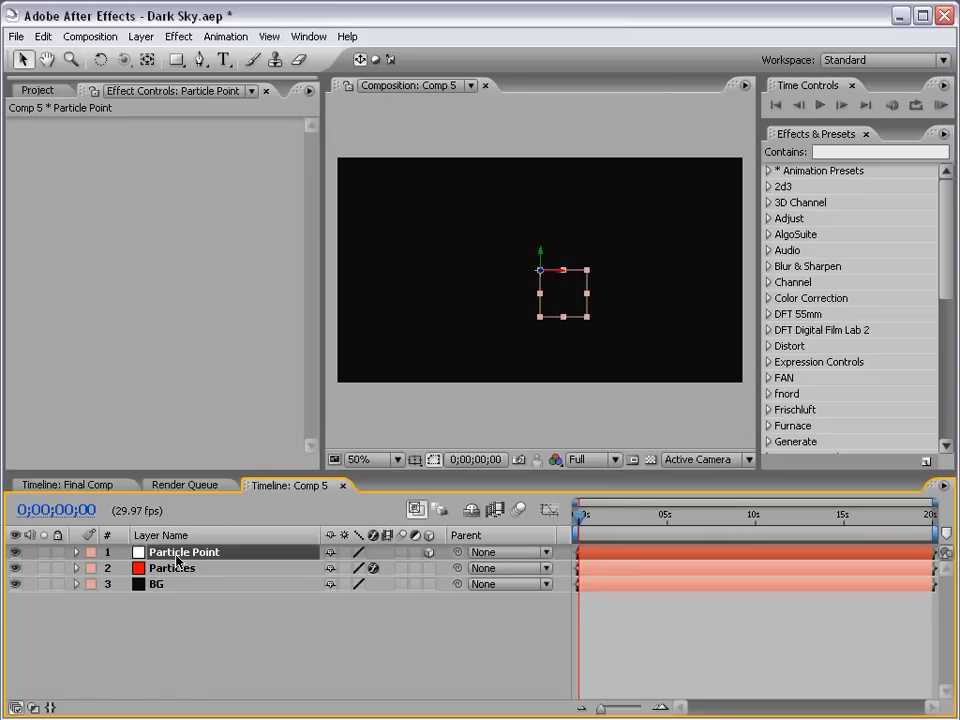
key("p")
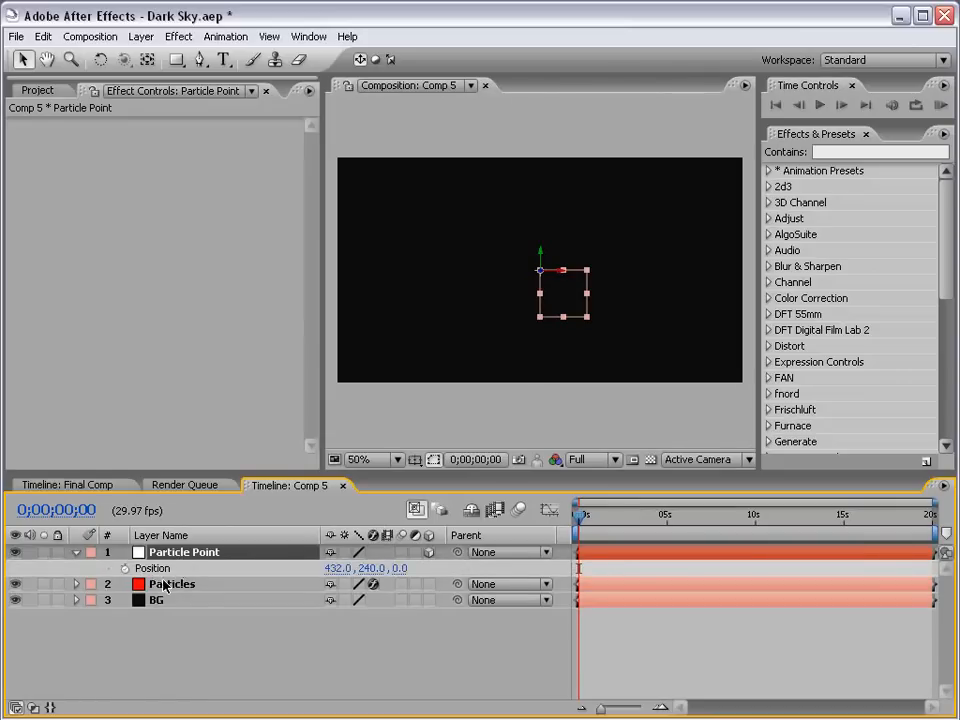
Add an expression to the emitter's Position XY that links it to the Particle Point null's Position.
left_click(145, 584)
left_click_drag(306, 257, 306, 332)
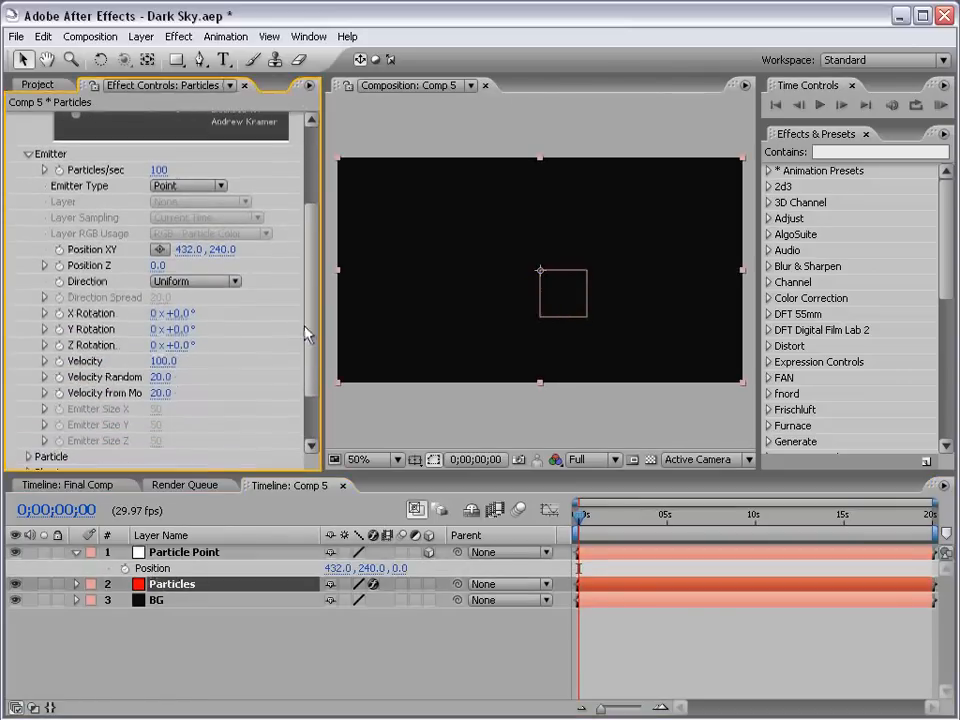
left_click(60, 250, "alt")
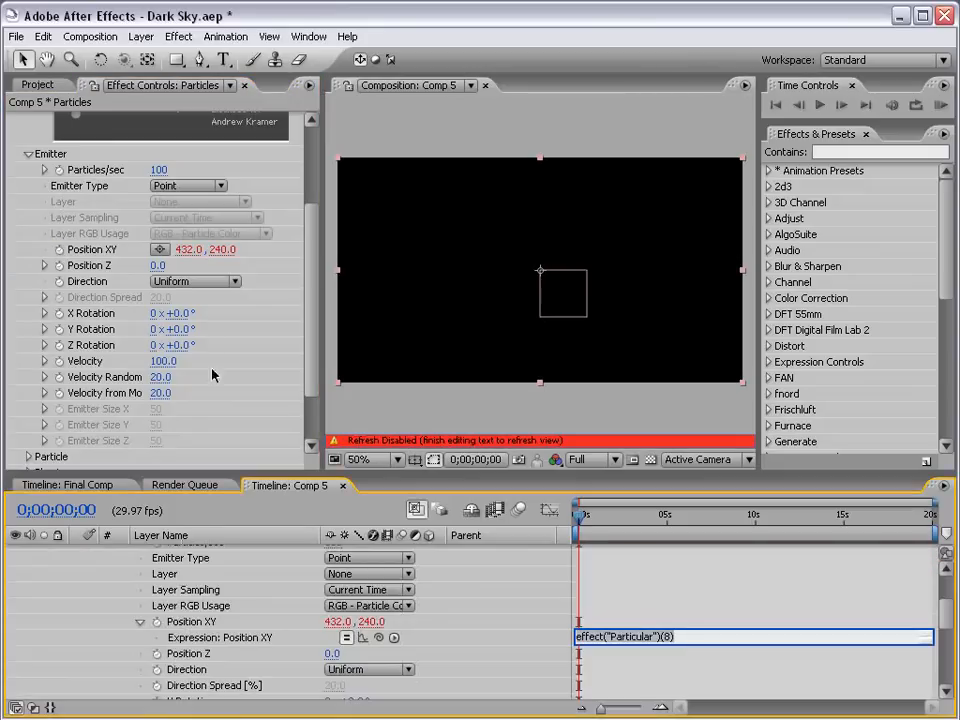
left_click_drag(324, 473, 300, 250)
left_click_drag(286, 357, 273, 471)
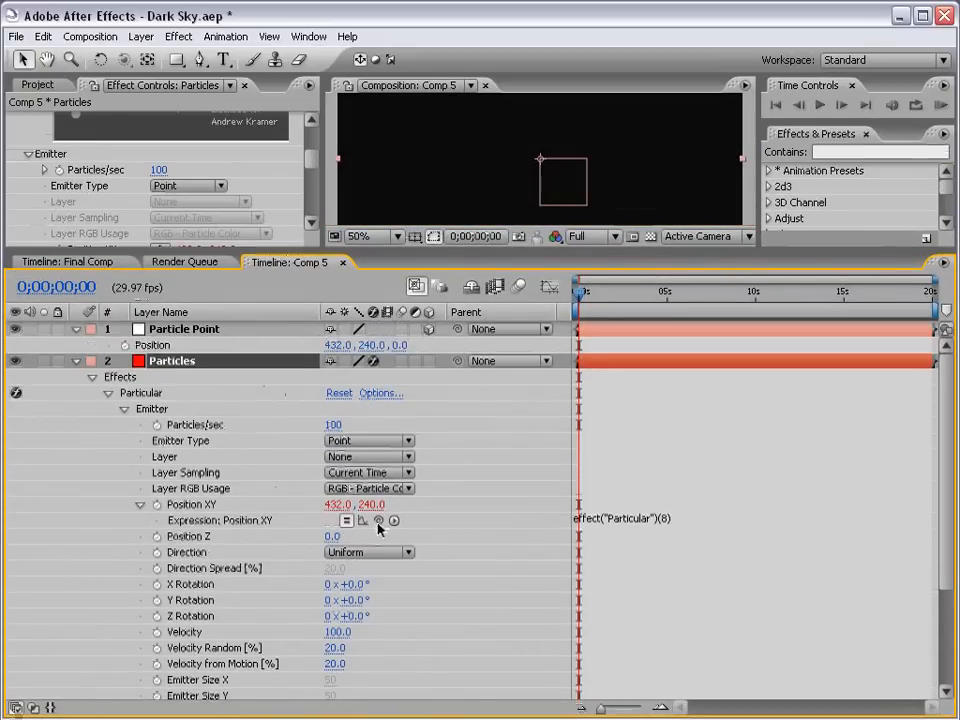
left_click_drag(378, 520, 152, 347)
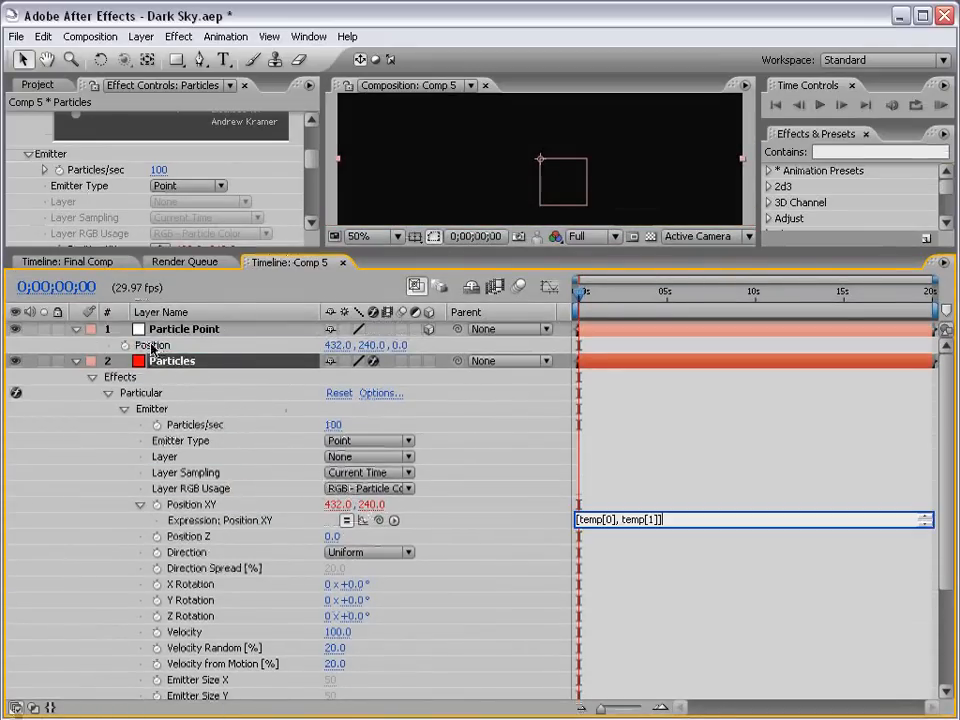
left_click_drag(739, 525, 725, 558)
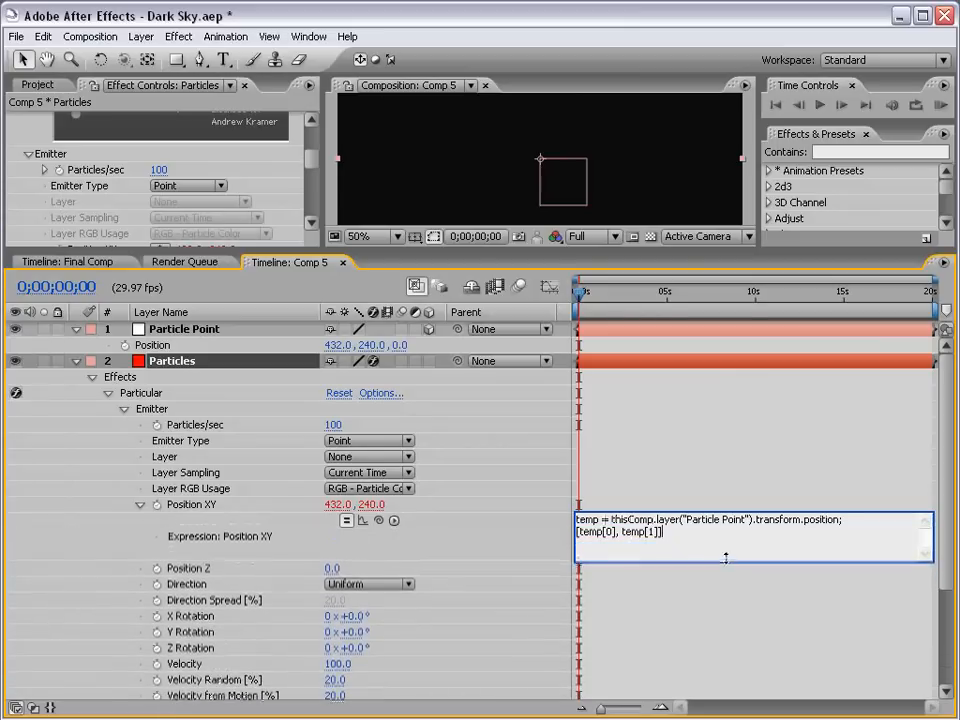
left_click(596, 506)
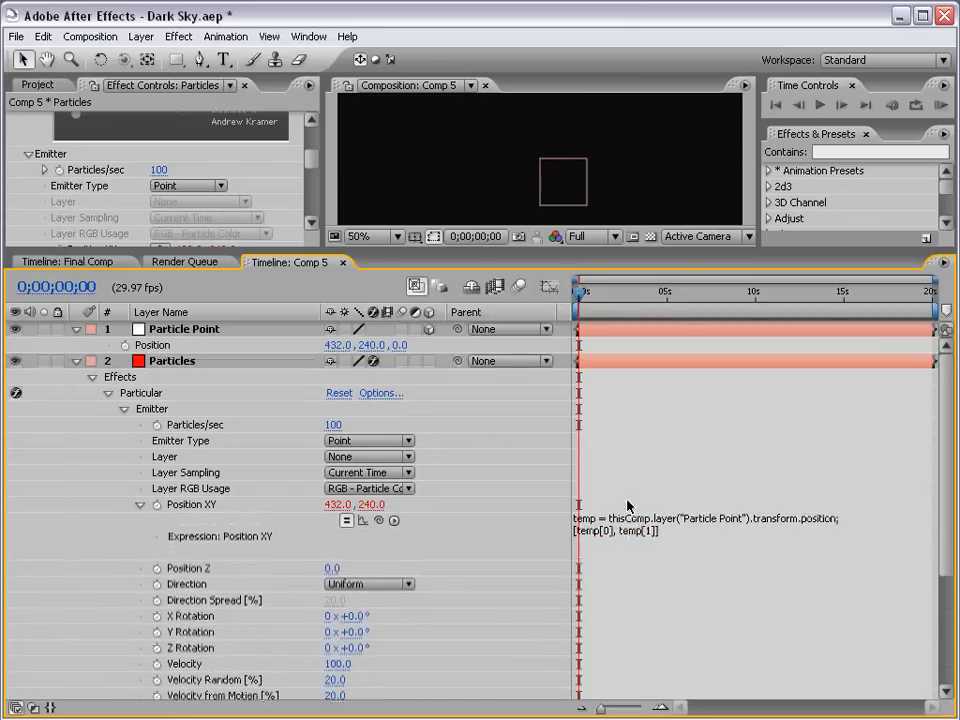
Link the emitter's Position Z to the Particle Point null's Position by expression, changing the index to [2].
left_click(157, 569, "alt")
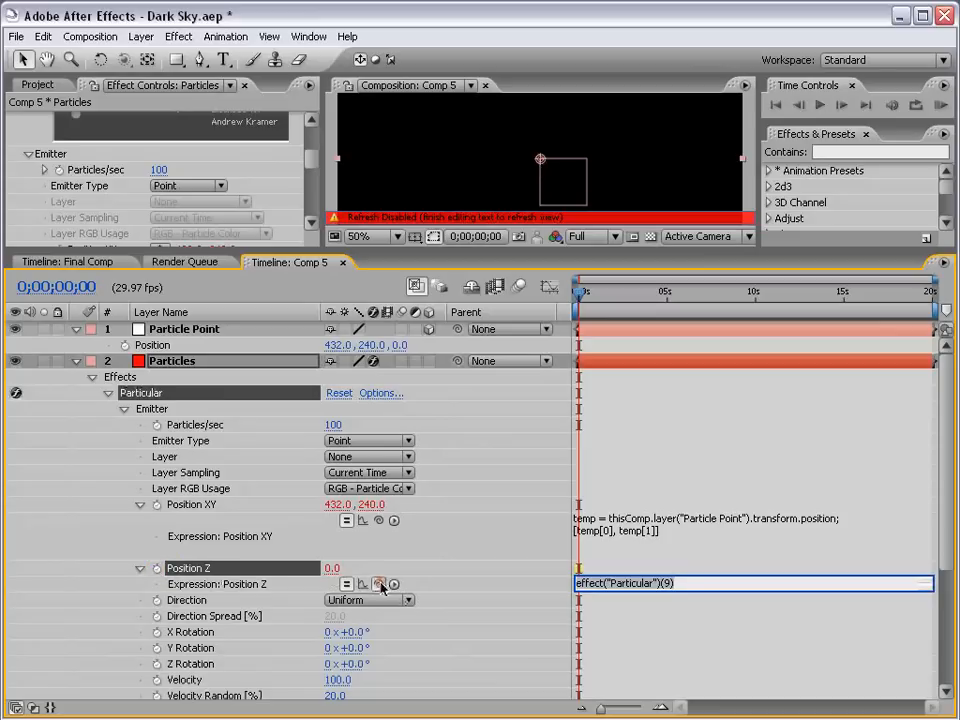
left_click_drag(379, 583, 145, 346)
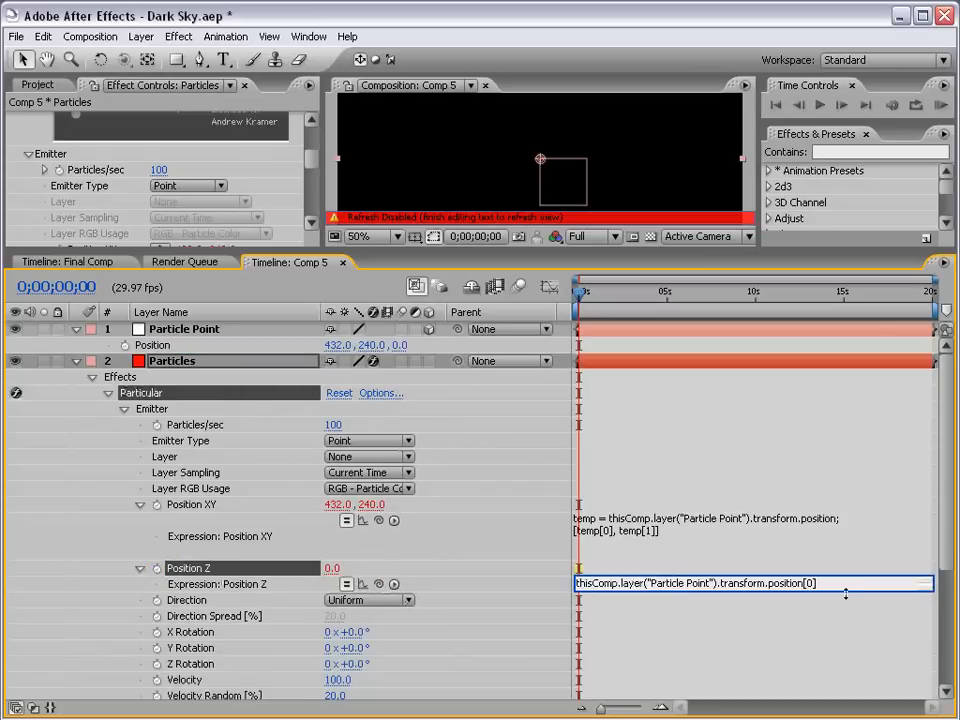
left_click(812, 582)
left_click(447, 418)
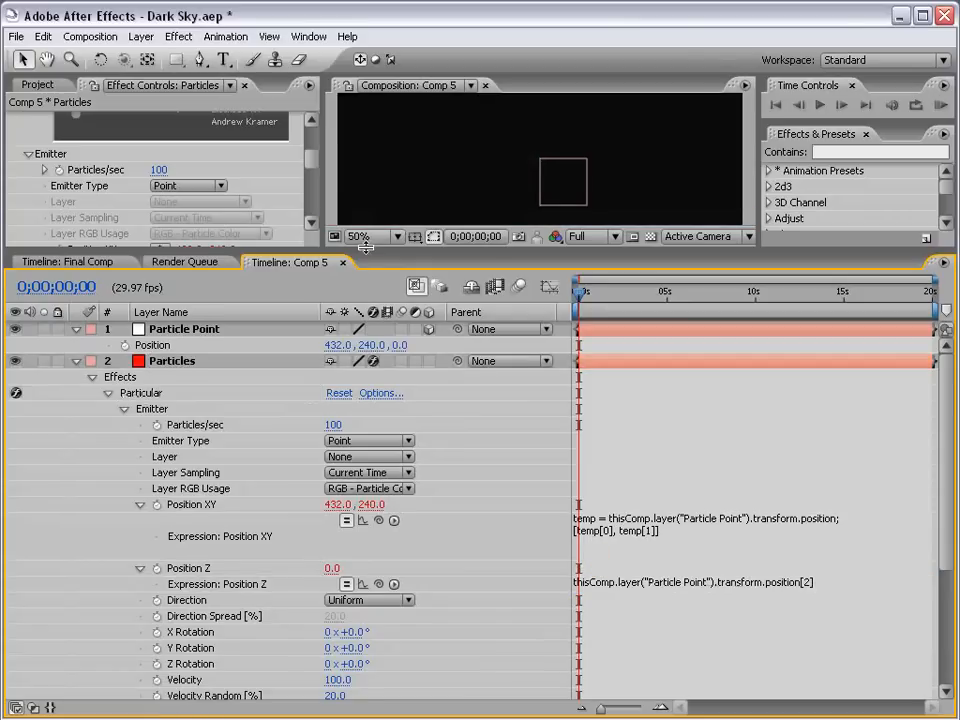
Go to 0;00;03;12, try moving the Particle Point null around the composition, and undo the movement.
left_click_drag(368, 250, 368, 412)
left_click_drag(577, 452, 640, 457)
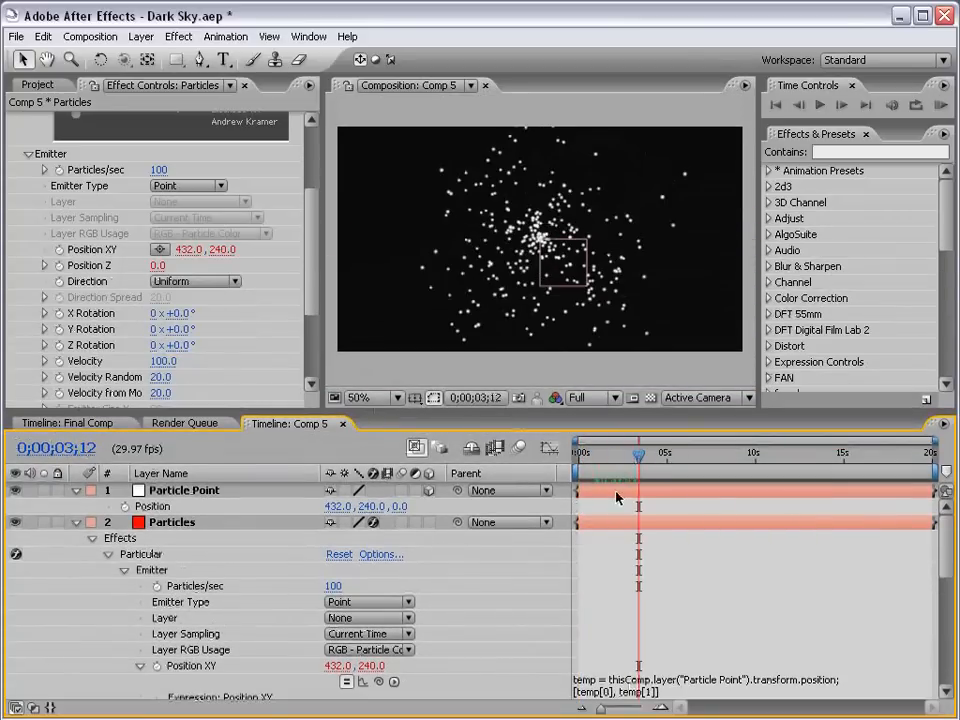
left_click(616, 491)
left_click_drag(538, 241, 470, 245)
left_click_drag(518, 186, 555, 245)
key("ctrl+z")
Collapse the Particles layer's properties and make the composition preview area taller.
left_click(181, 493)
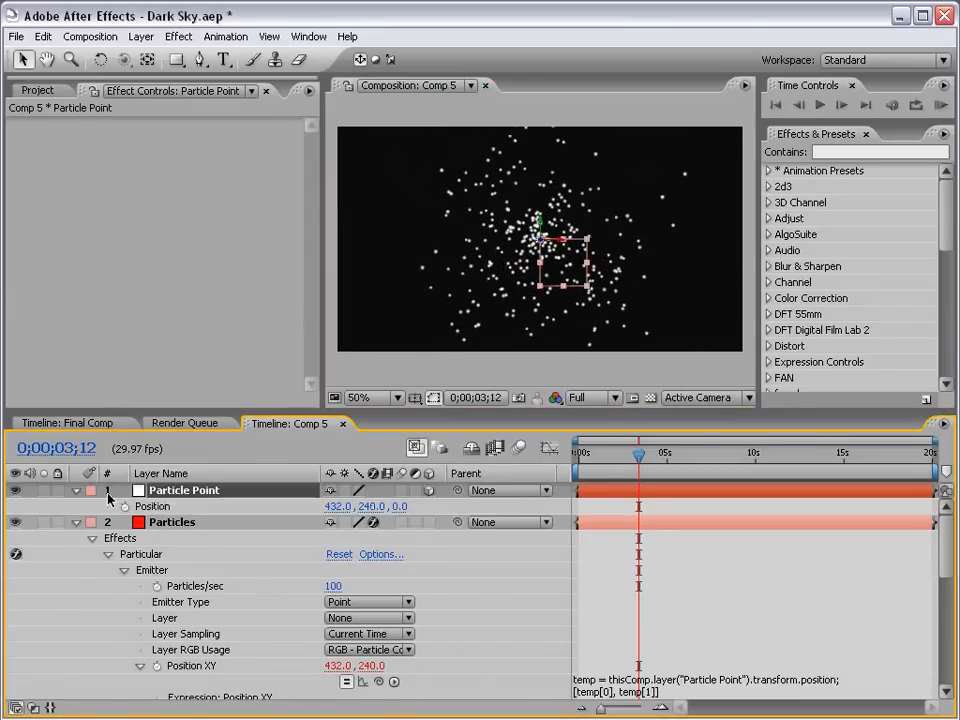
left_click(77, 523)
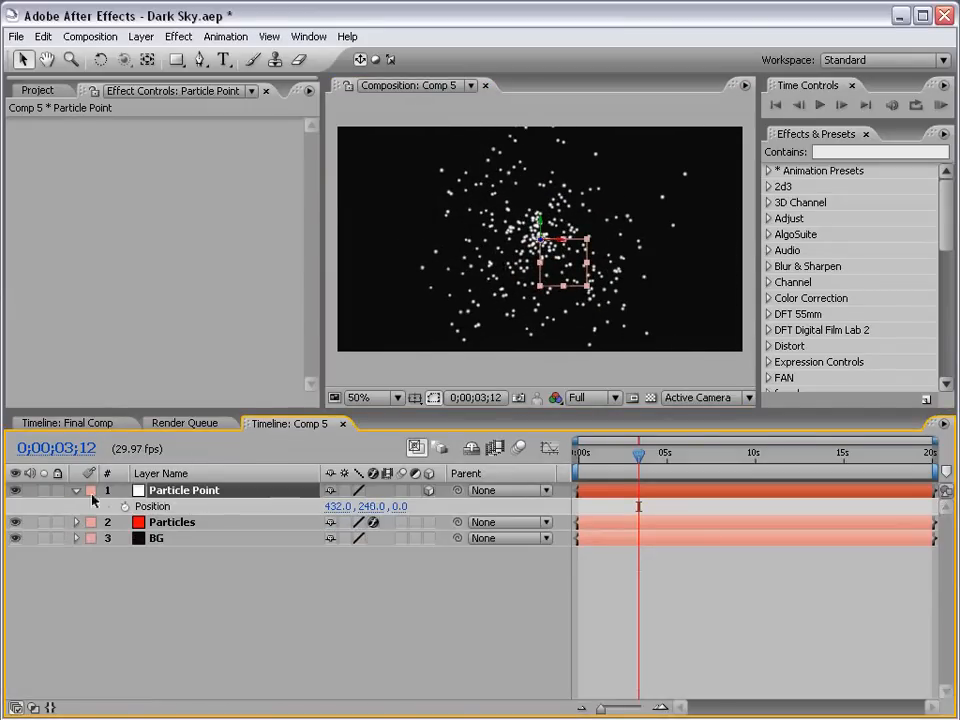
left_click_drag(245, 413, 243, 451)
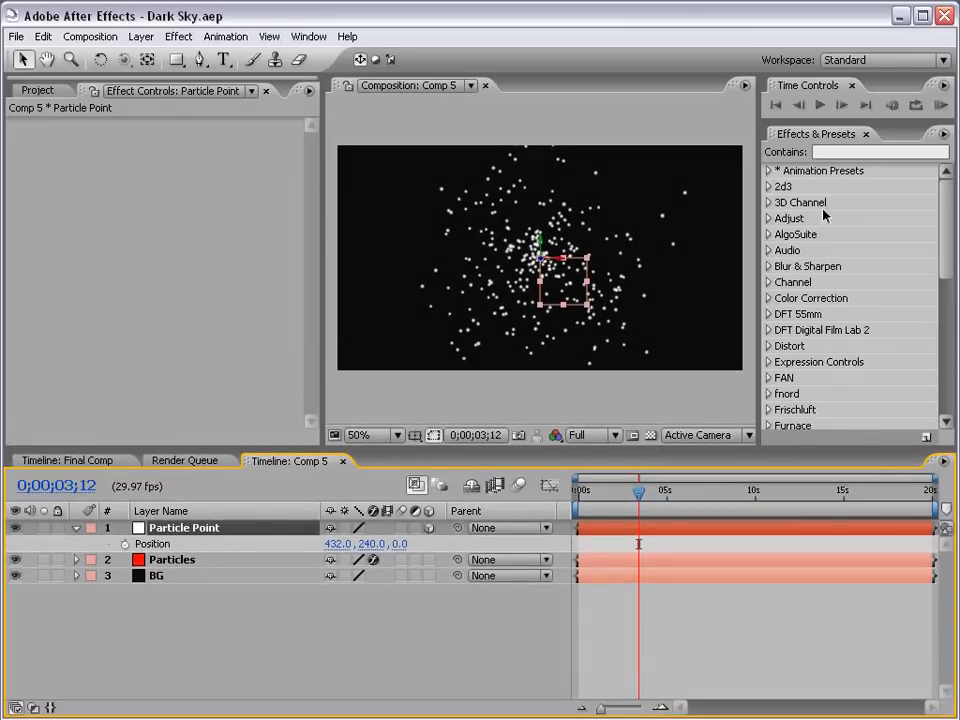
Apply the 3D Orbit preset from the Video Copilot animation presets to the Particle Point null.
left_click(769, 172)
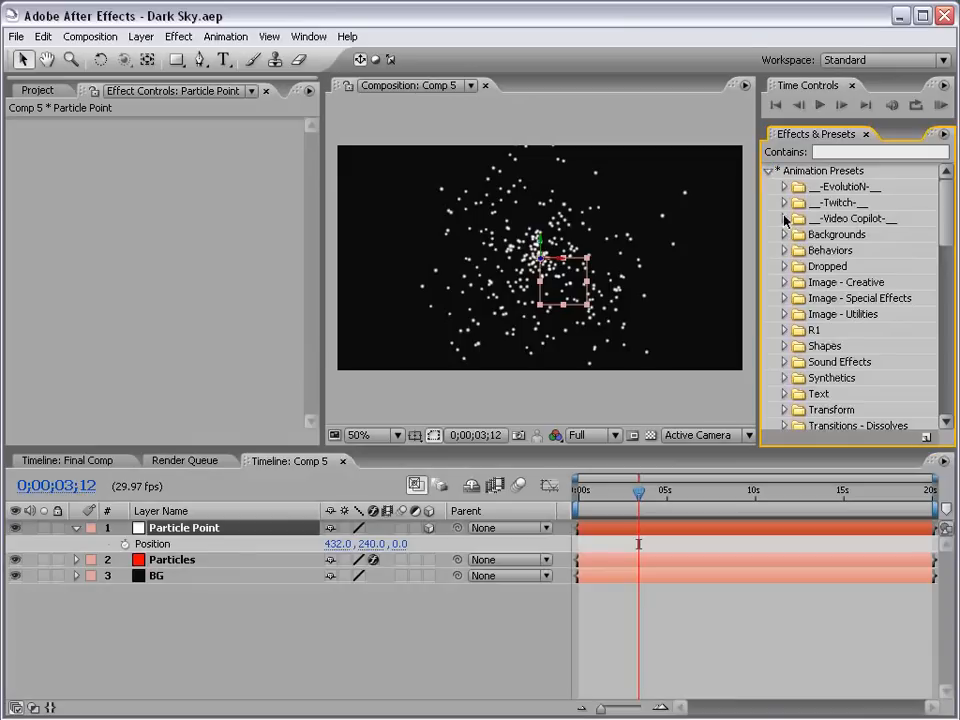
left_click(785, 218)
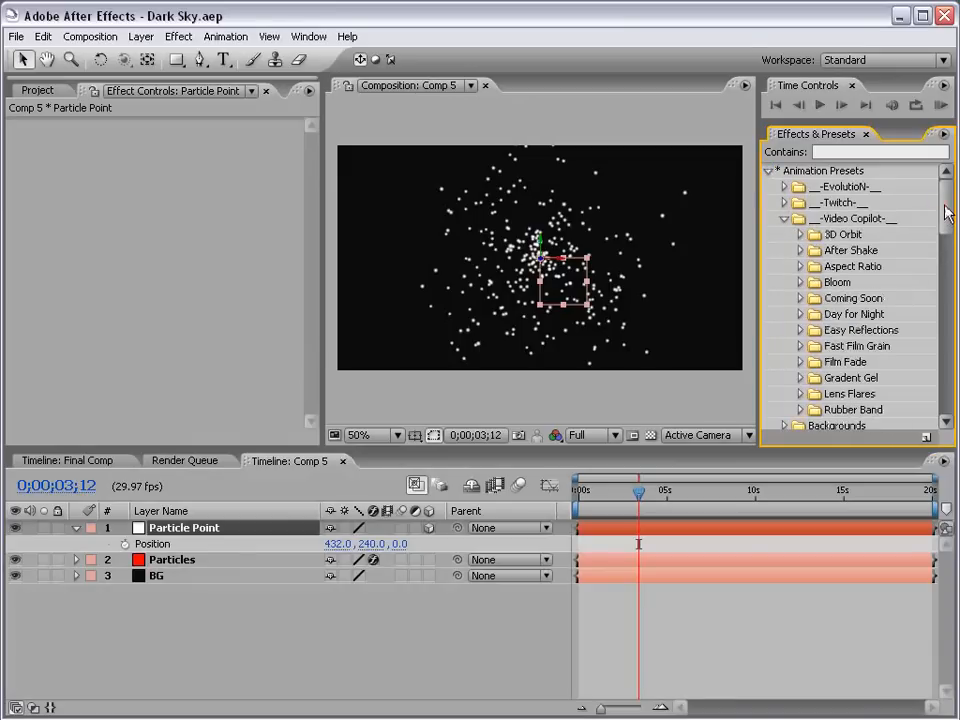
left_click(801, 234)
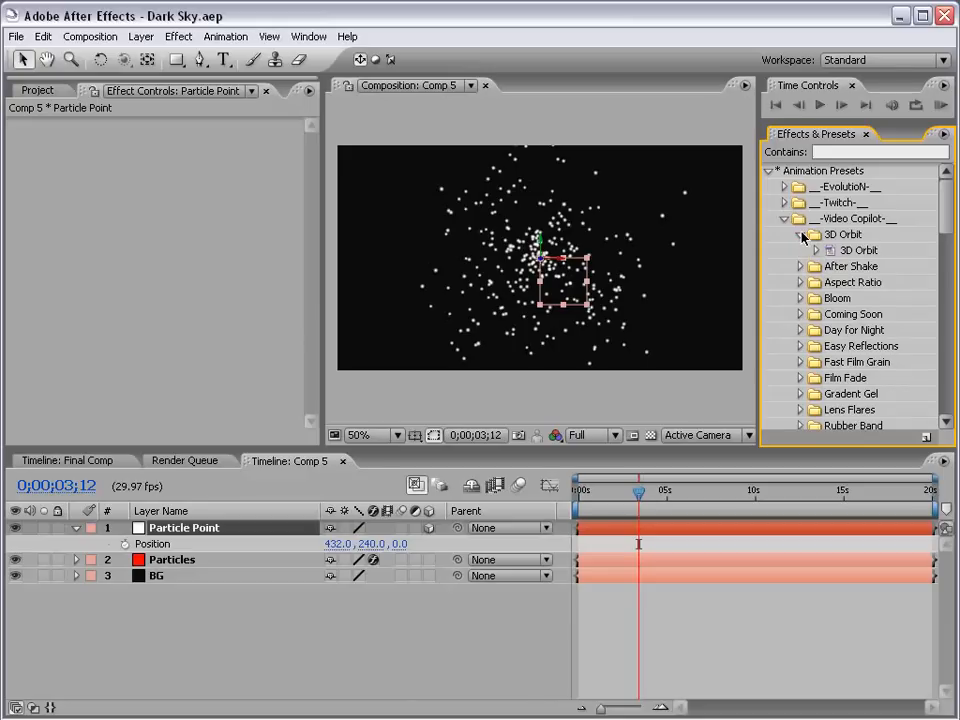
left_click_drag(845, 250, 195, 543)
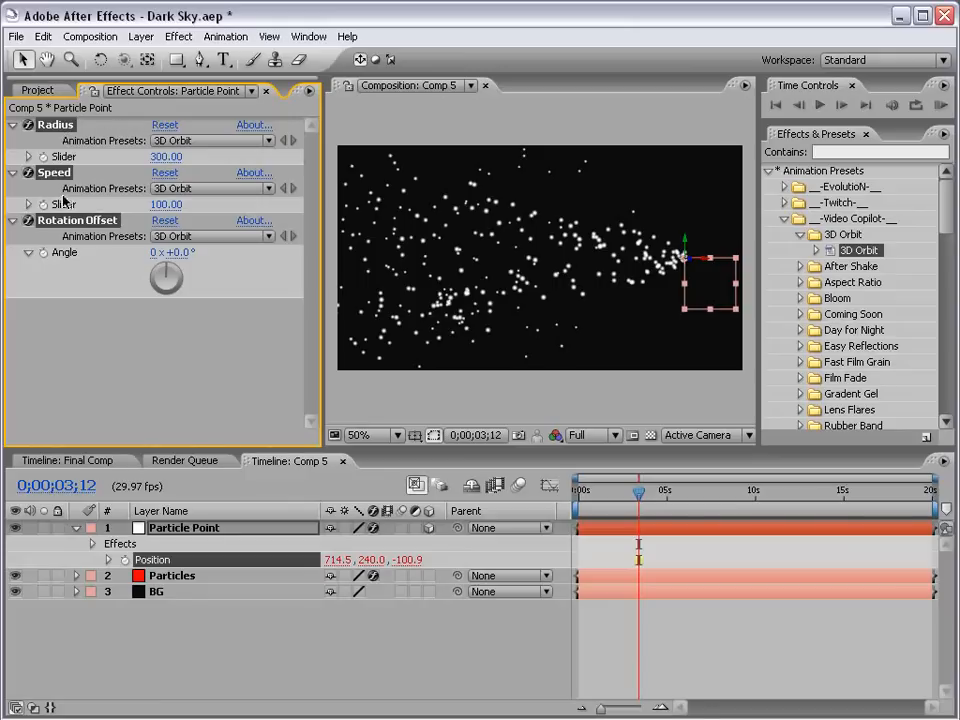
left_click(706, 637)
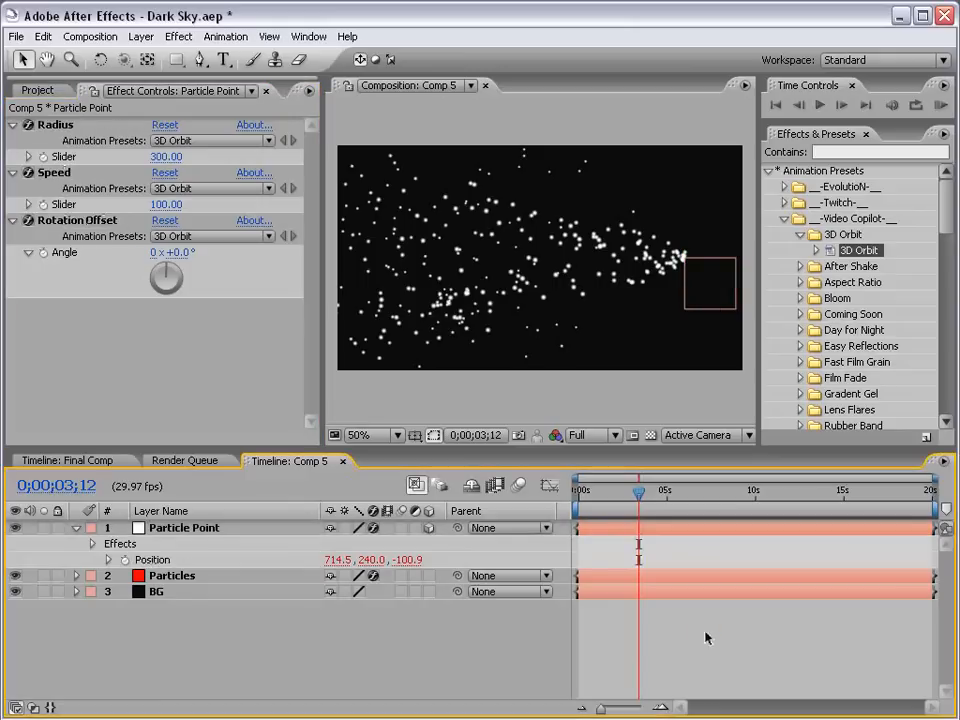
Switch the composition to Top view and display the post-expression motion path of Particle Point's Position.
left_click(716, 436)
left_click(692, 510)
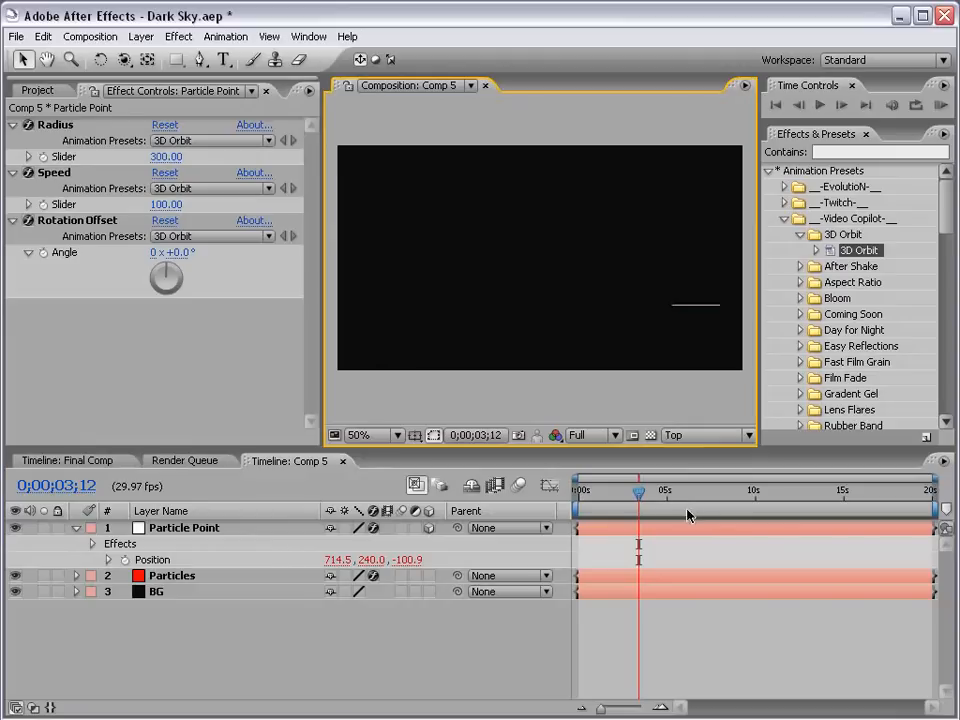
left_click(163, 528)
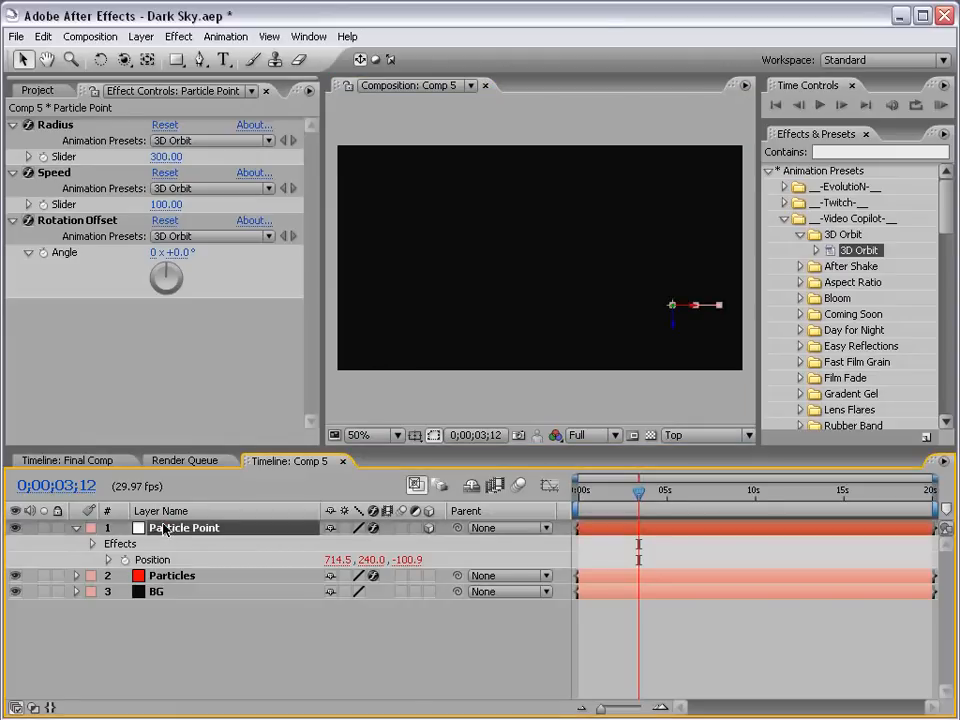
left_click(153, 560)
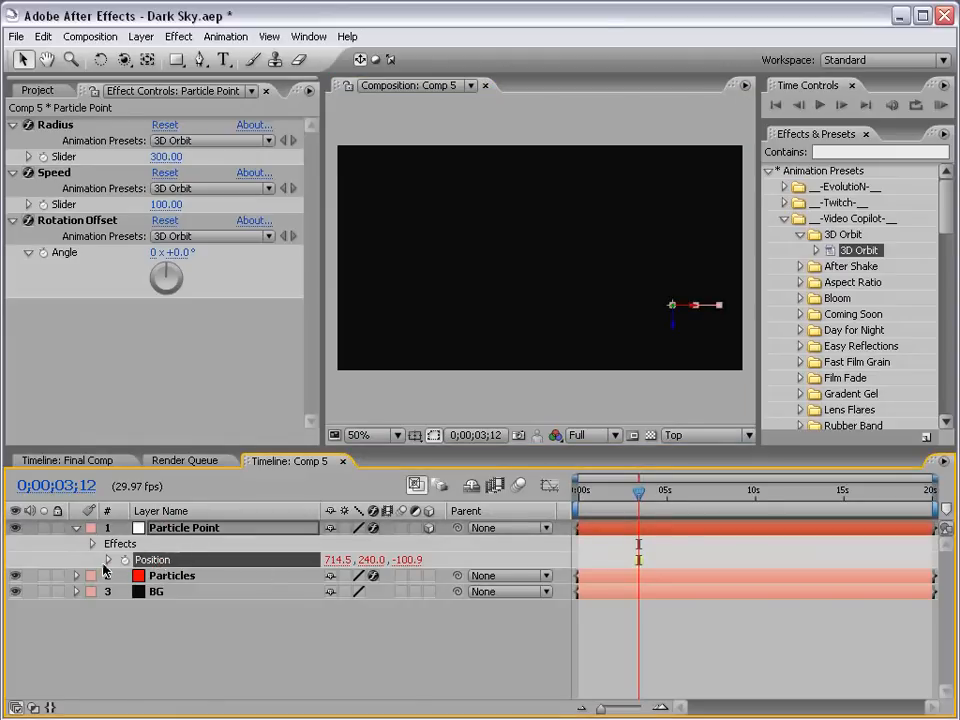
left_click(108, 560)
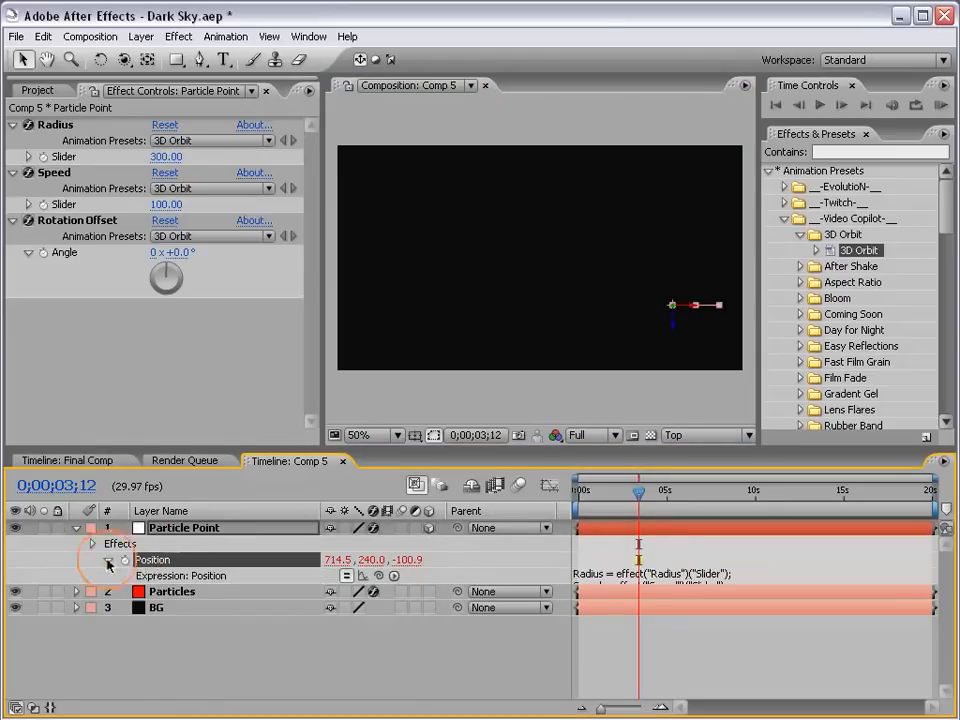
left_click(363, 576)
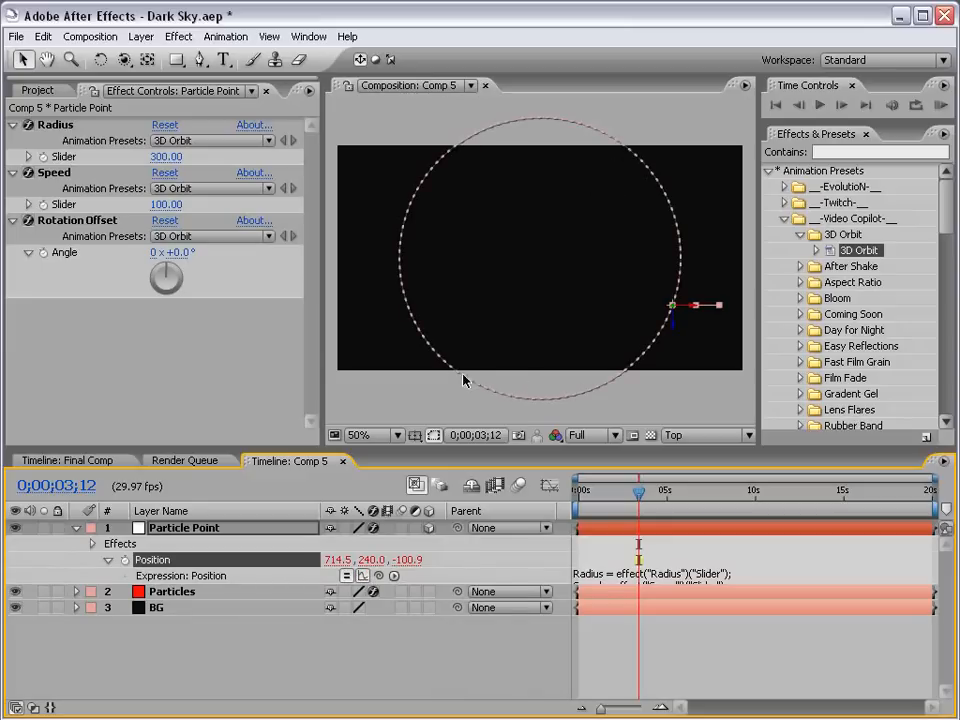
Set the Particle Point's orbit Radius to 243, scrub through the orbit, and return to the first frame.
mouse_move(166, 156)
left_mouse_down()
mouse_move(109, 154)
mouse_move(163, 157)
left_mouse_up()
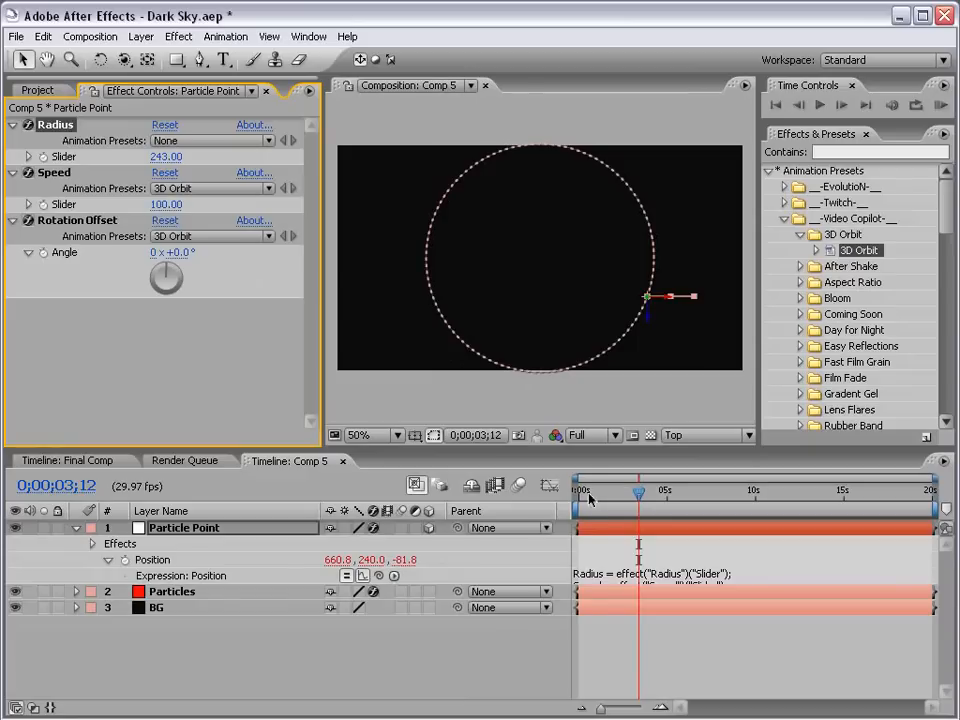
left_click_drag(586, 495, 785, 497)
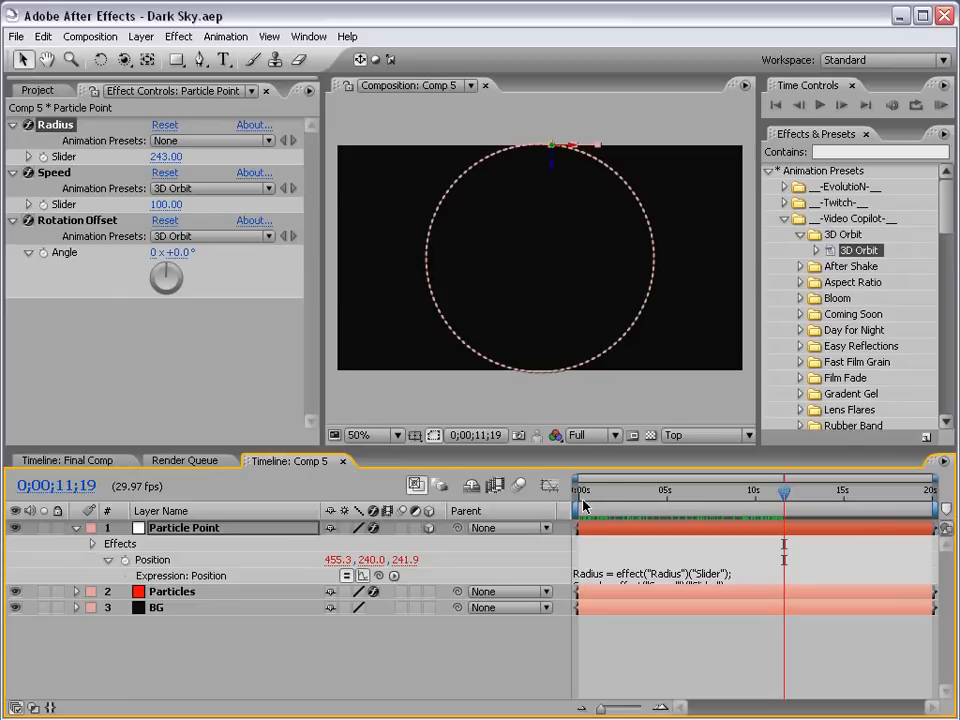
left_click_drag(600, 491, 566, 498)
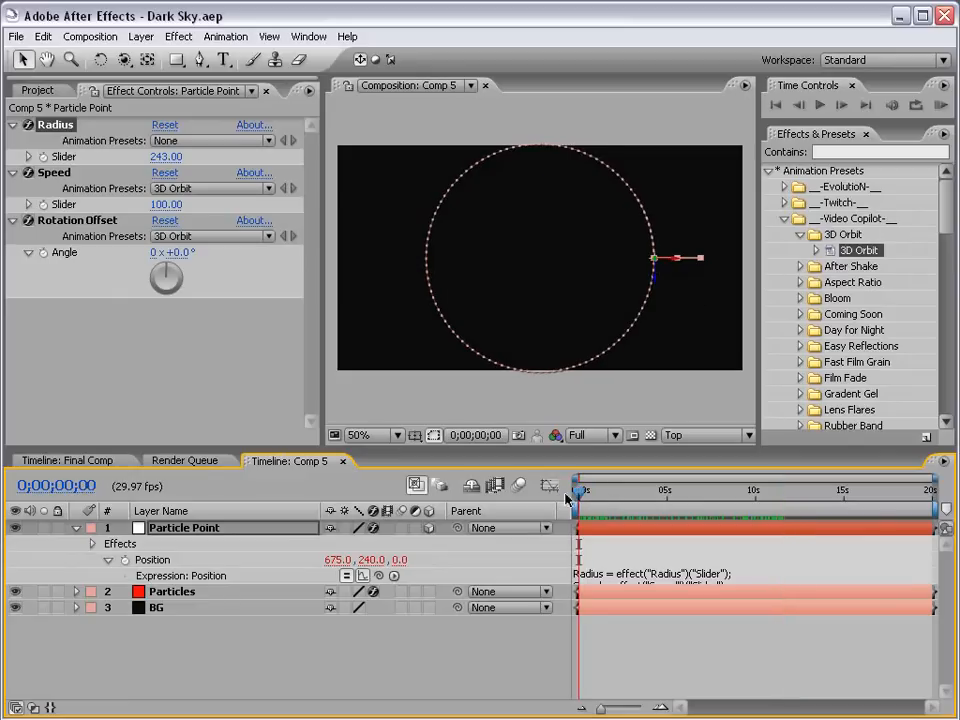
Return to the Active Camera view, preview the orbiting particles up to 0;00;10;09, and select the Particles layer.
left_click(587, 437)
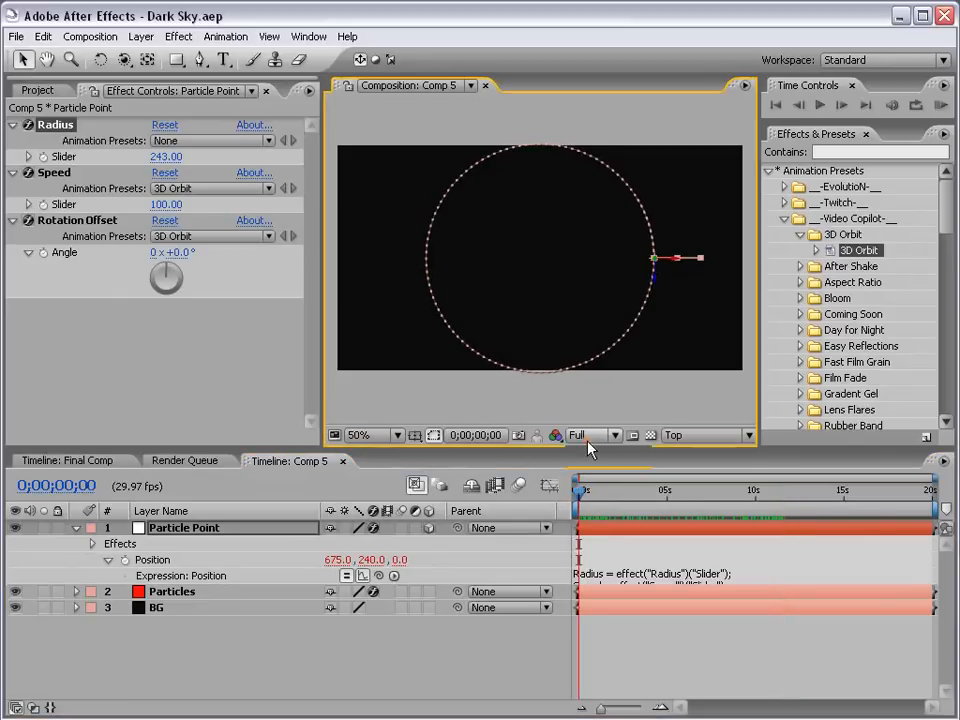
left_click(728, 435)
left_click(707, 437)
left_click(695, 455)
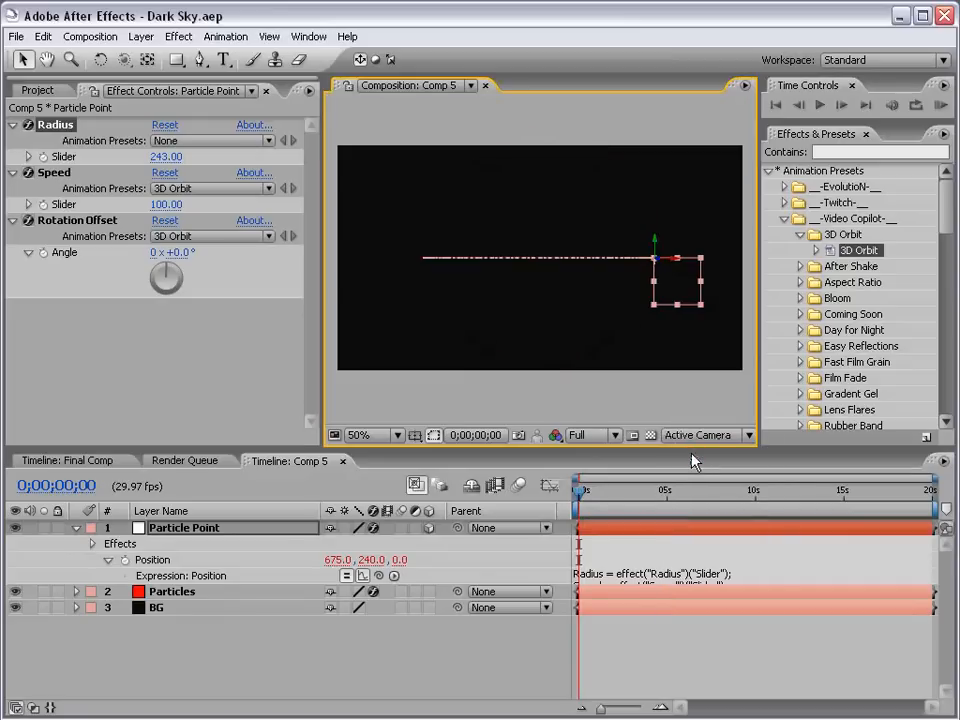
left_click(686, 656)
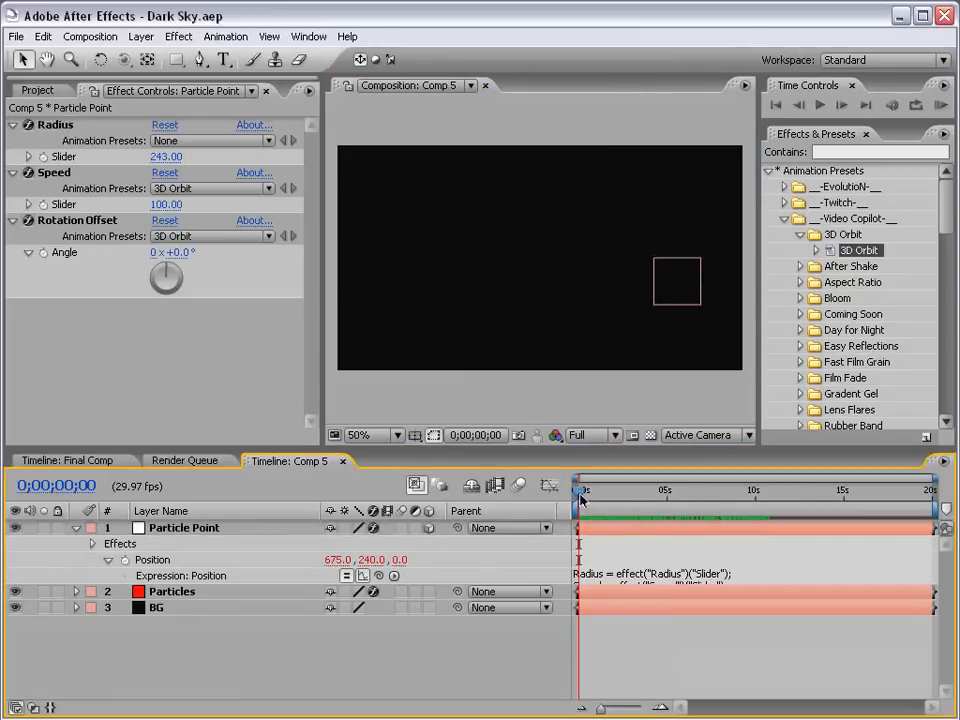
left_click_drag(580, 491, 760, 491)
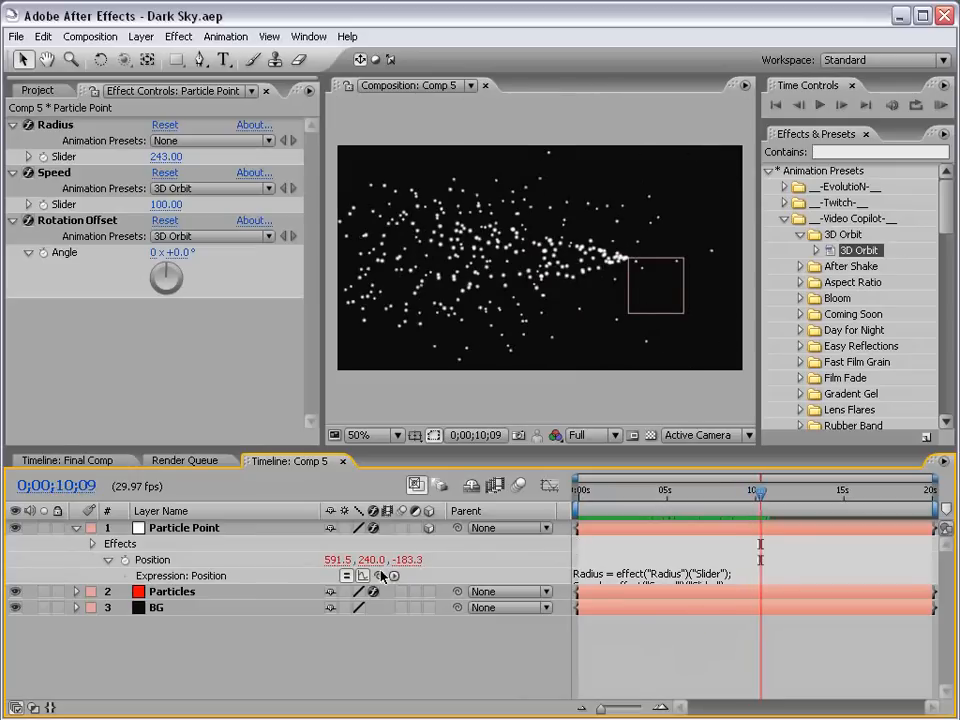
left_click(163, 597)
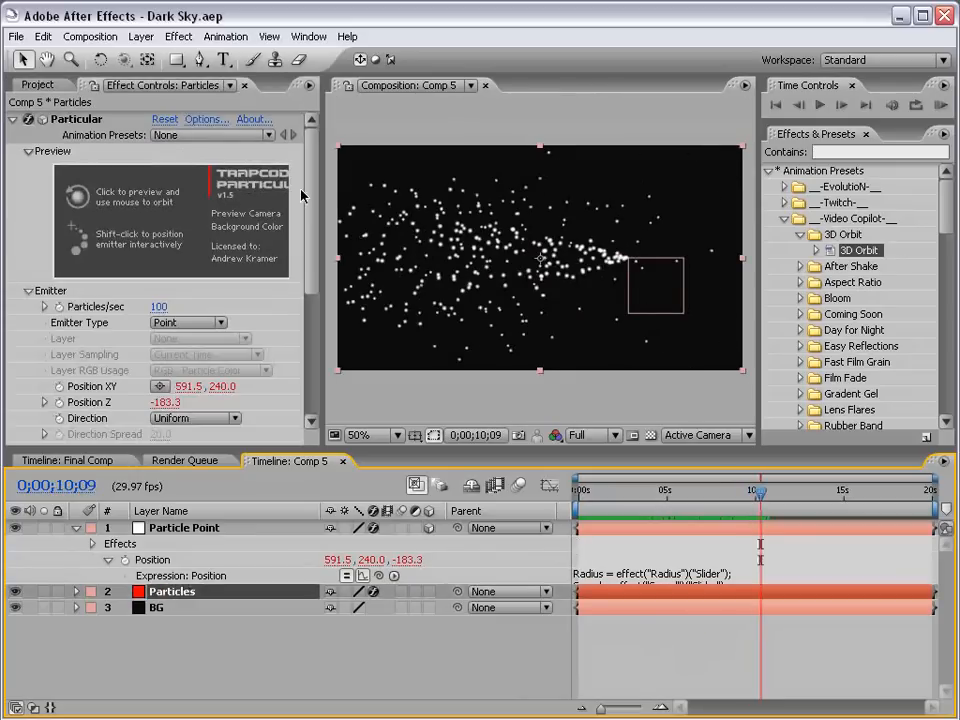
Set the Particular emitter's Velocity, Velocity Random and Velocity from Motion all to 0.
left_click_drag(312, 198, 313, 253)
left_click(157, 390)
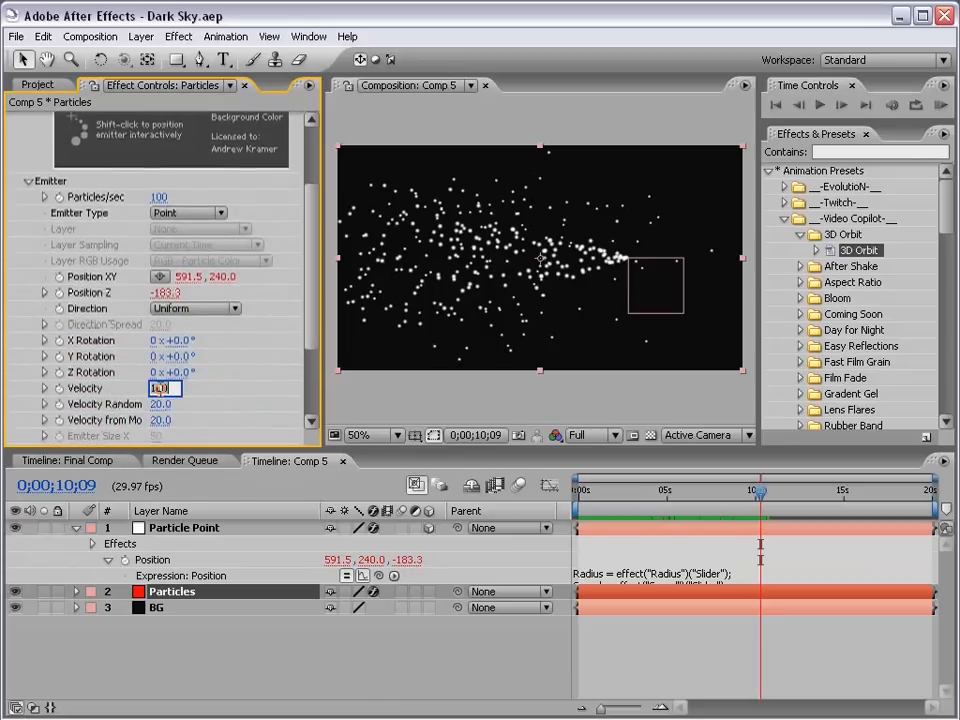
type("0")
key("Return")
left_click(160, 404)
type("0")
left_click(158, 420)
type("0")
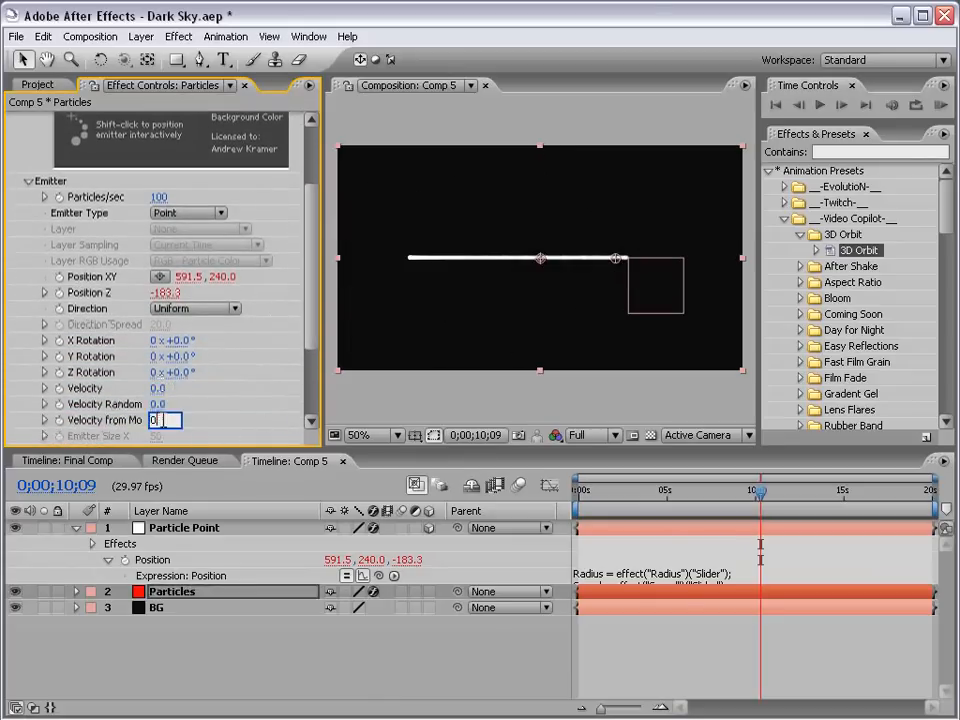
key("Return")
mouse_move(324, 395)
left_mouse_down()
mouse_move(334, 390)
mouse_move(311, 385)
left_mouse_up()
left_click(503, 240)
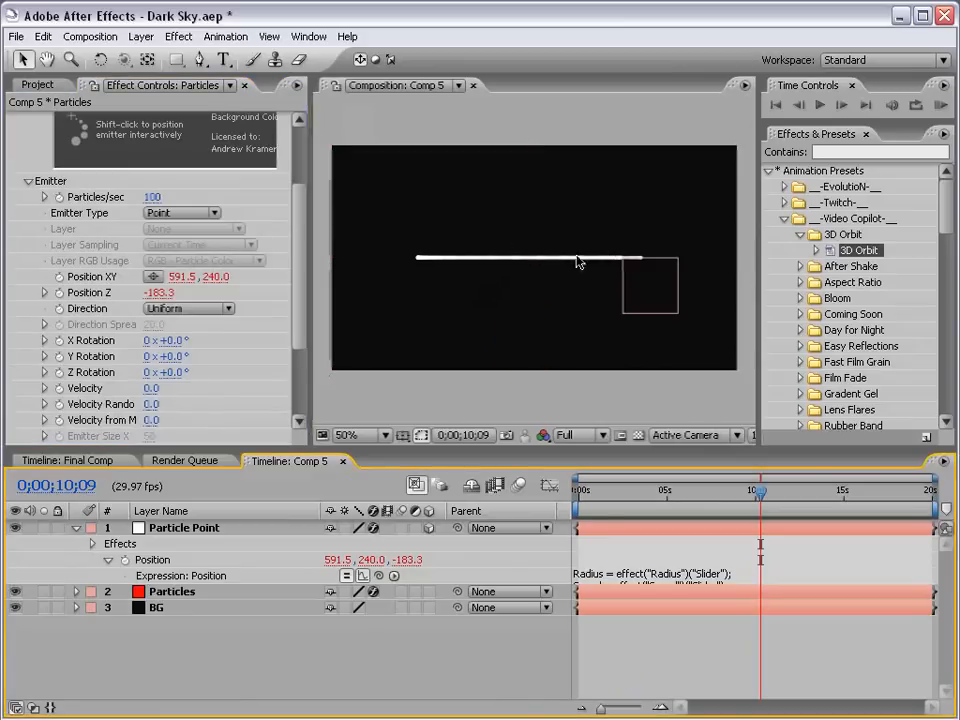
Add a new camera to the composition using the 15mm preset.
left_click(140, 36)
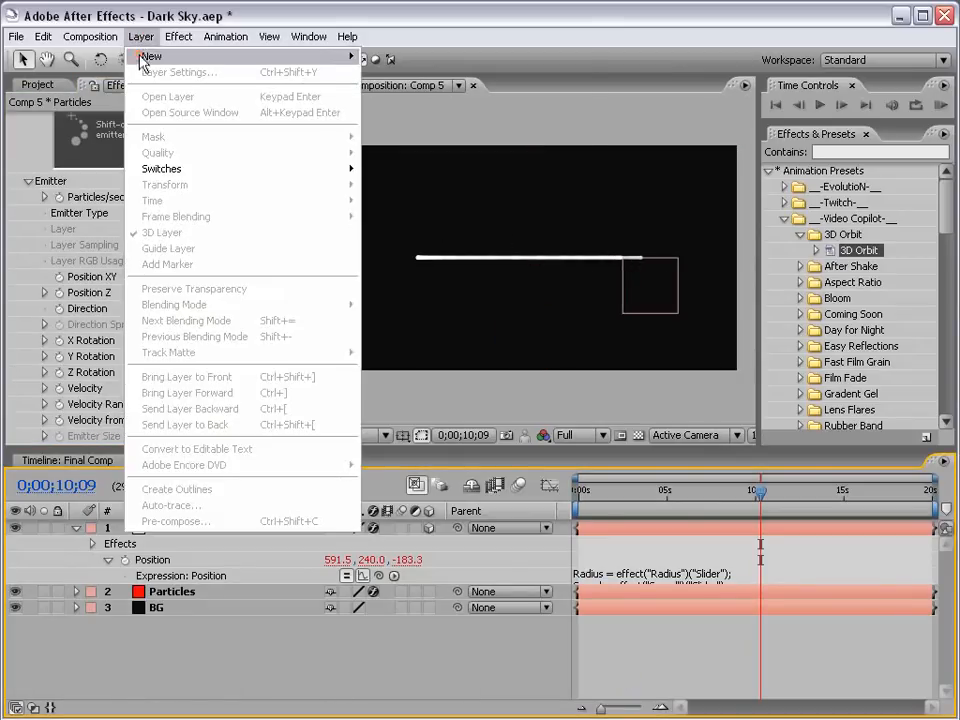
mouse_move(152, 56)
left_click(400, 104)
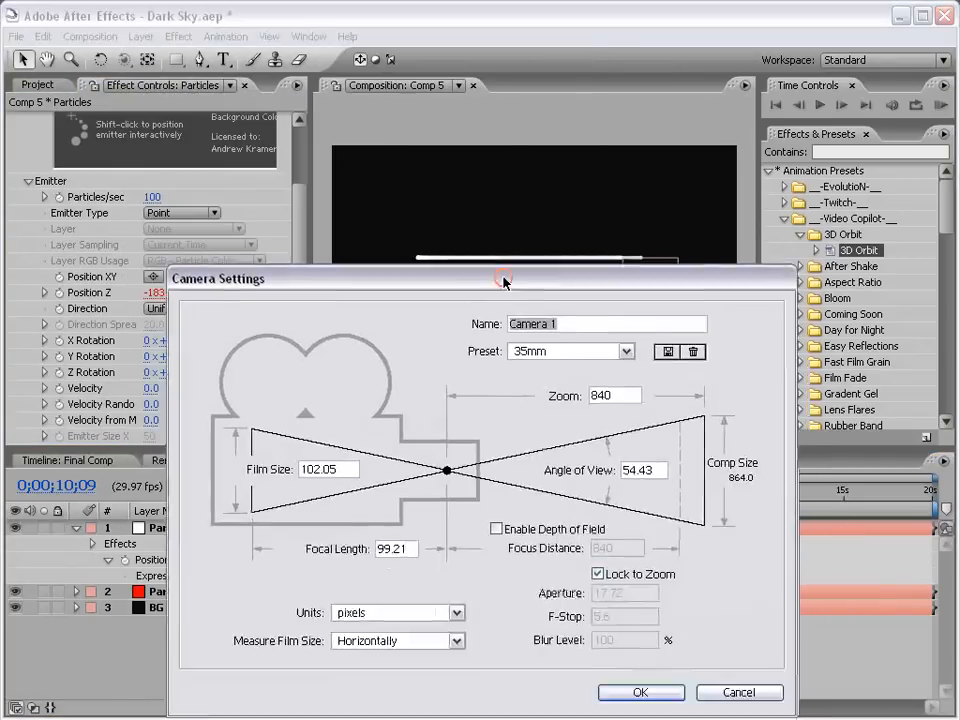
left_click(546, 280)
left_click(514, 317)
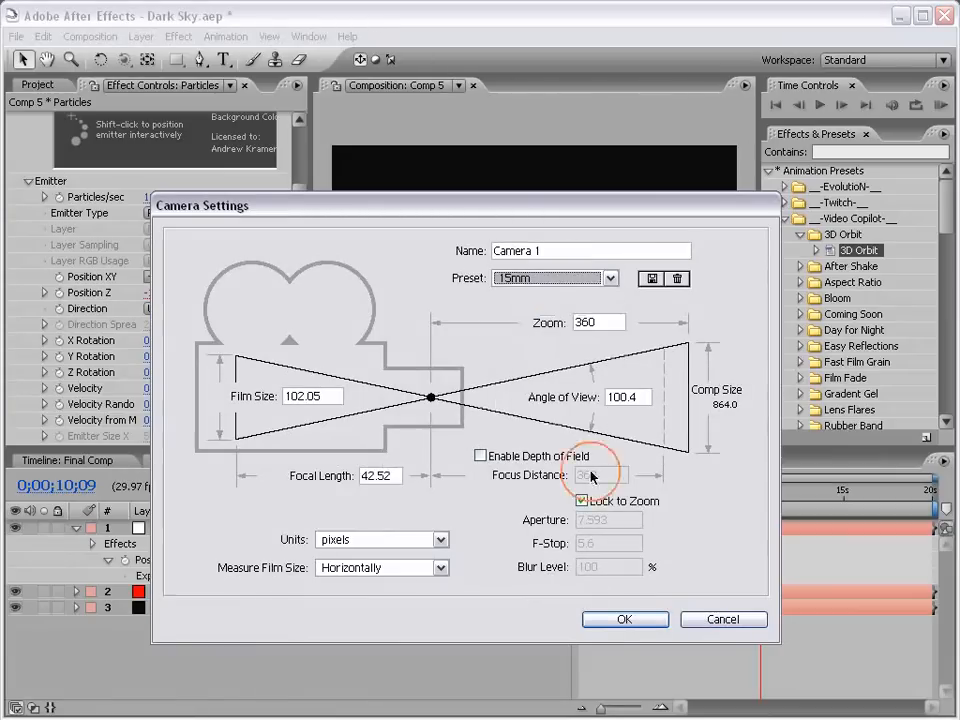
left_click(624, 619)
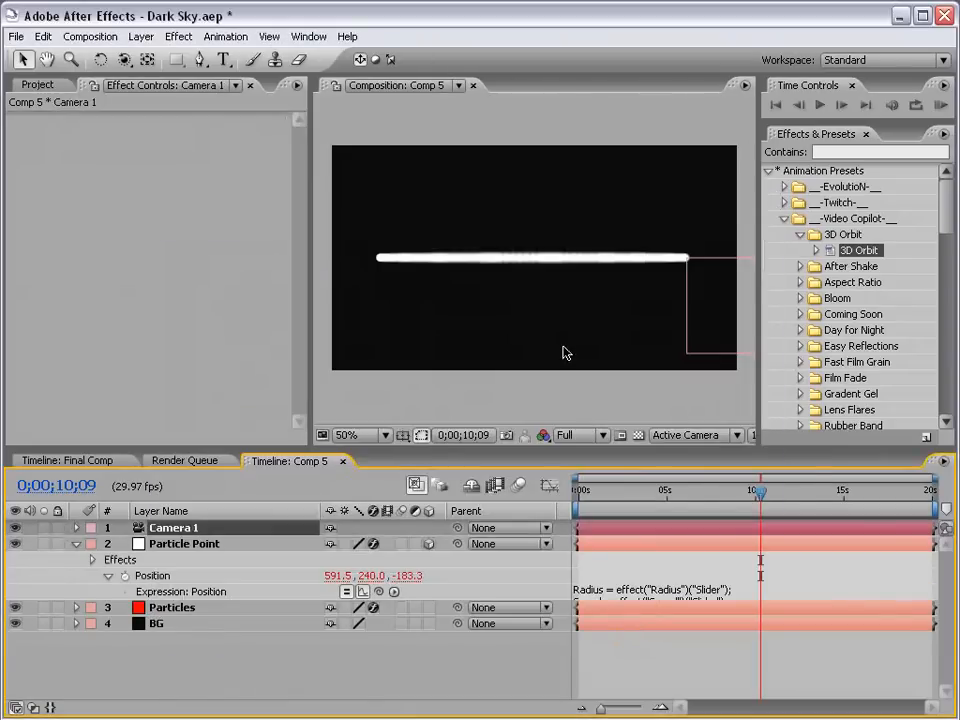
Orbit the camera slightly upward to view the particle ring at an angle, and preview the animation up to 0;00;10;06.
left_click(123, 59)
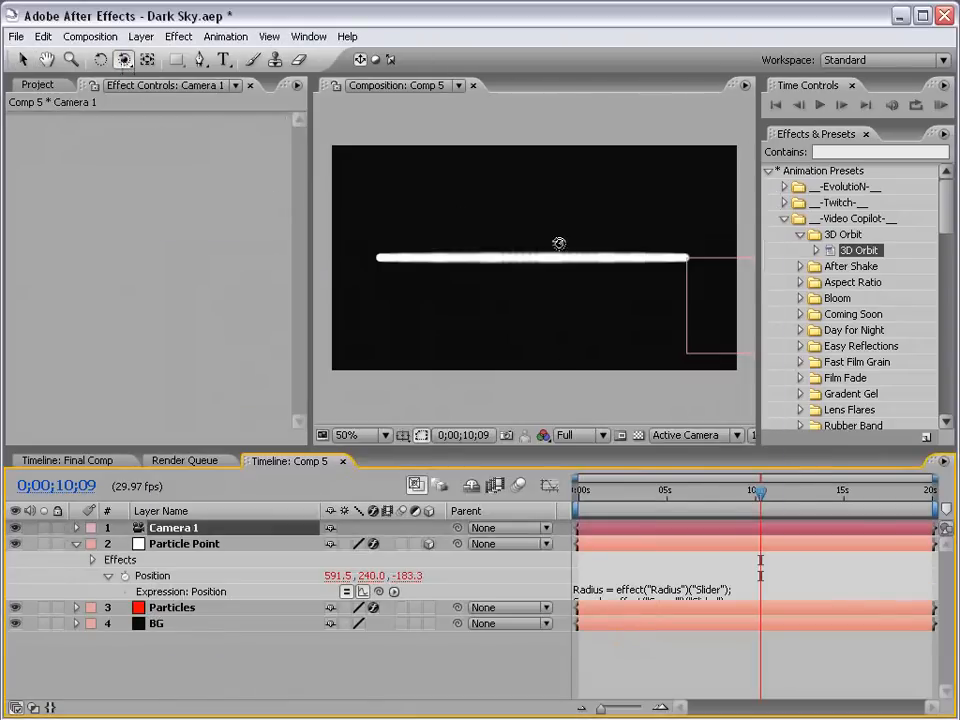
mouse_move(546, 229)
left_mouse_down()
mouse_move(544, 244)
mouse_move(544, 236)
left_mouse_up()
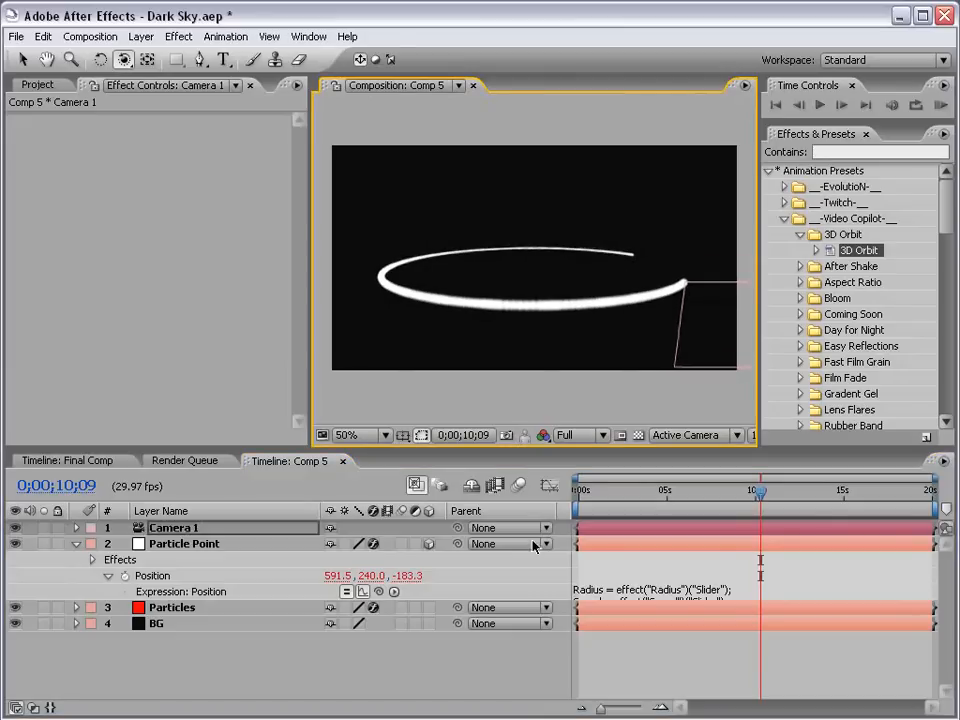
key("v")
left_click_drag(590, 484, 759, 493)
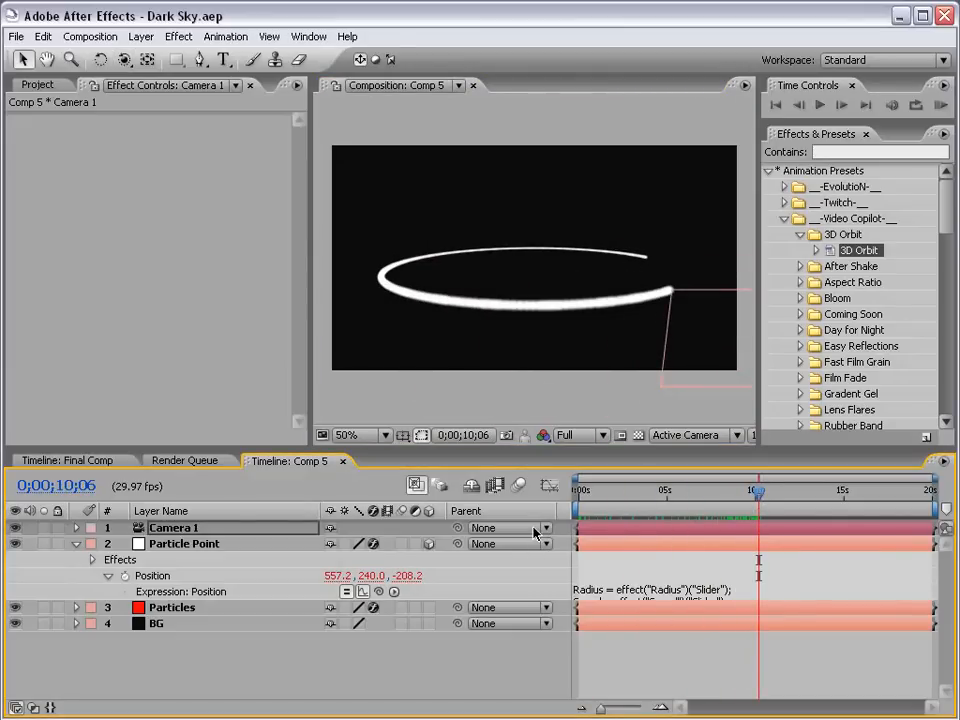
Scrub Particle Point's orbit to 0;00;06;28 and enlarge its Position expression field to show the whole expression.
left_click(195, 543)
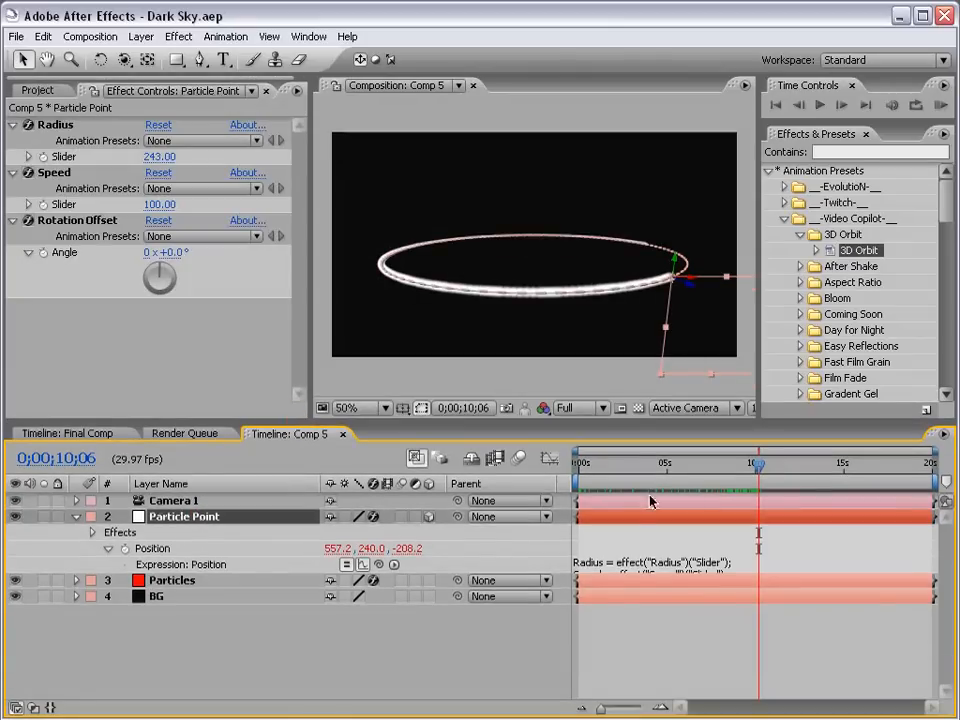
left_click_drag(578, 463, 703, 470)
left_click(651, 563)
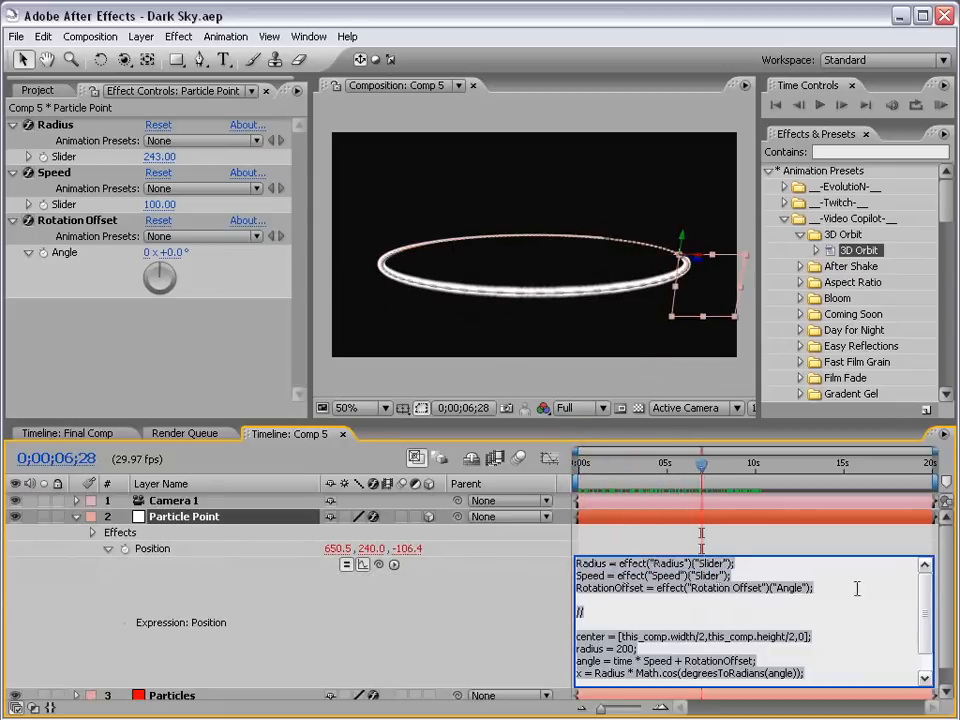
left_click_drag(714, 420, 714, 325)
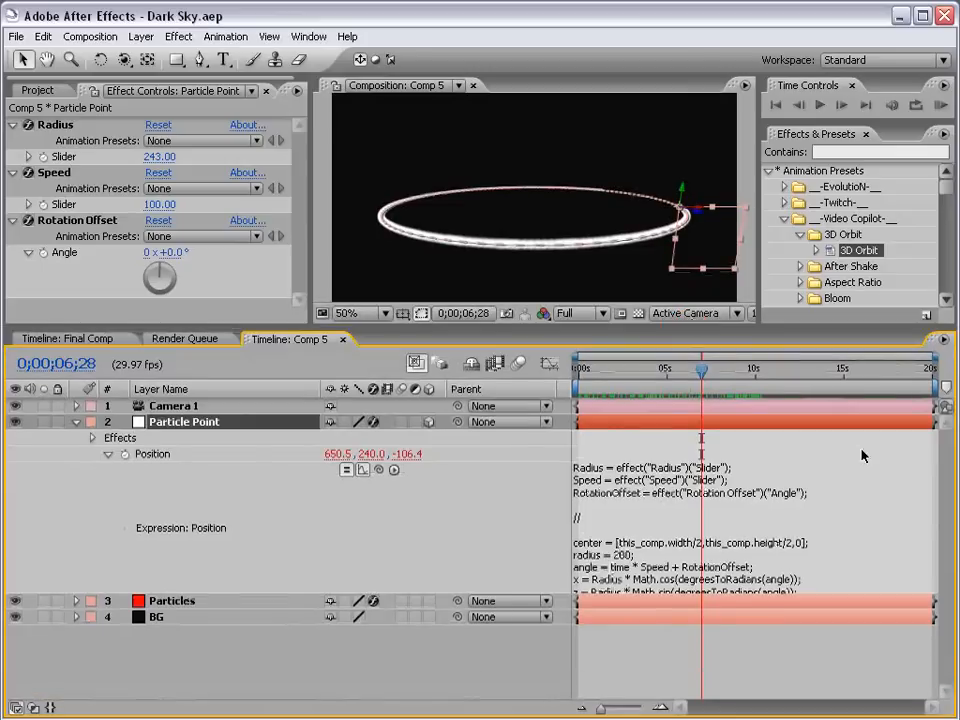
left_click(664, 533)
left_click(866, 471)
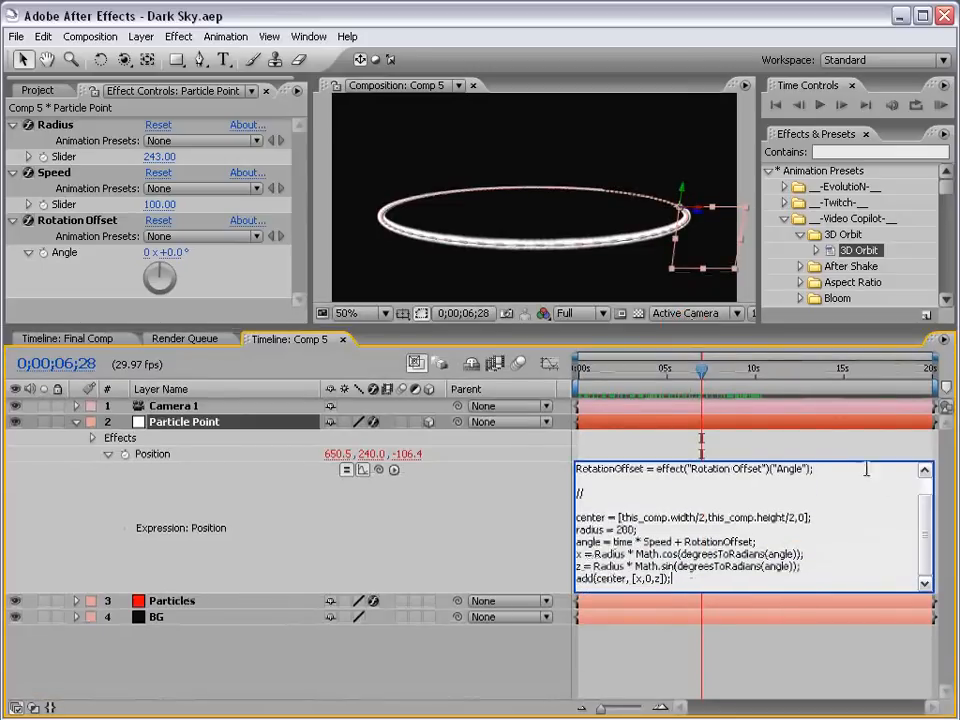
left_click_drag(793, 591, 790, 637)
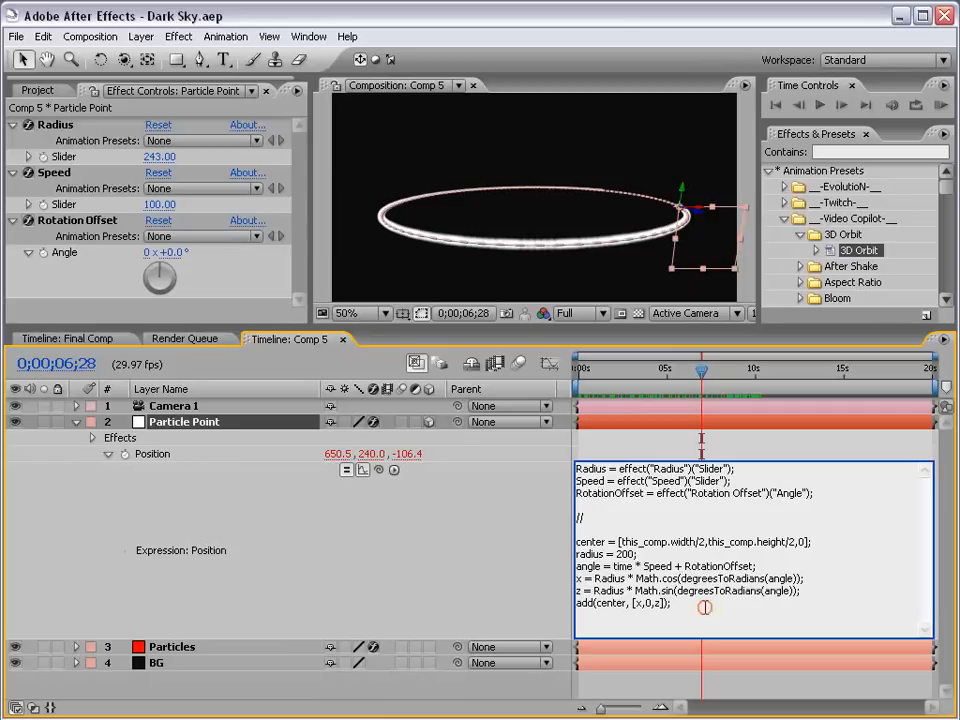
Append "+ wiggle(8,140)-value;" to the last line of Particle Point's Position expression, collapse it, and scrub to 0;00;04;11.
left_click(705, 607)
type("+ wiggle(8,140)-")
type("value;")
left_click(597, 447)
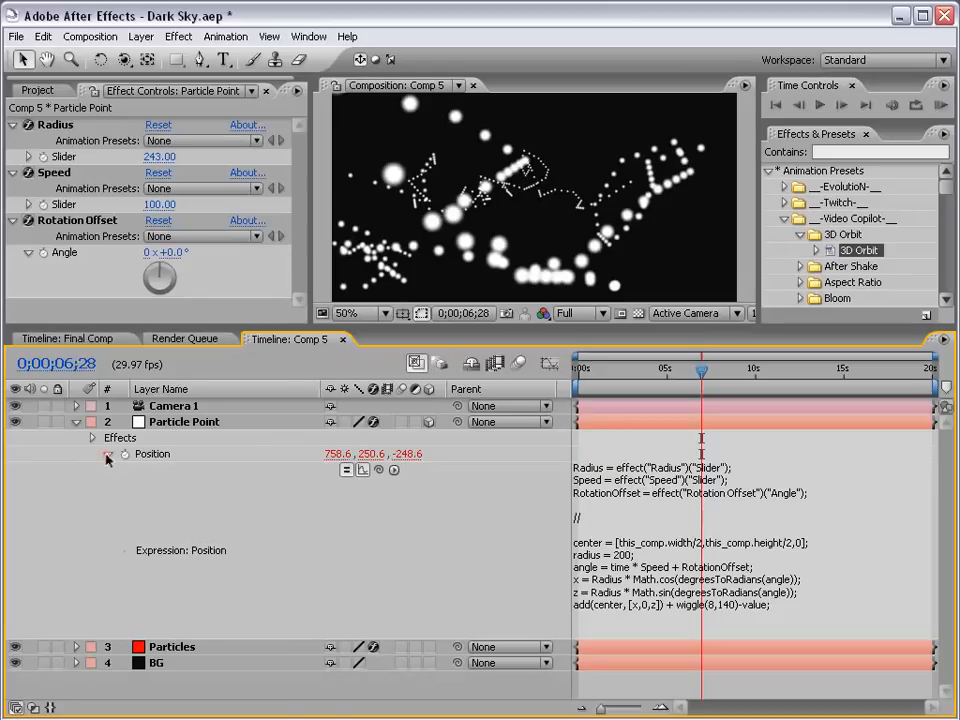
left_click(108, 455)
mouse_move(656, 366)
left_mouse_down()
mouse_move(606, 366)
mouse_move(724, 367)
mouse_move(664, 366)
mouse_move(656, 385)
left_mouse_up()
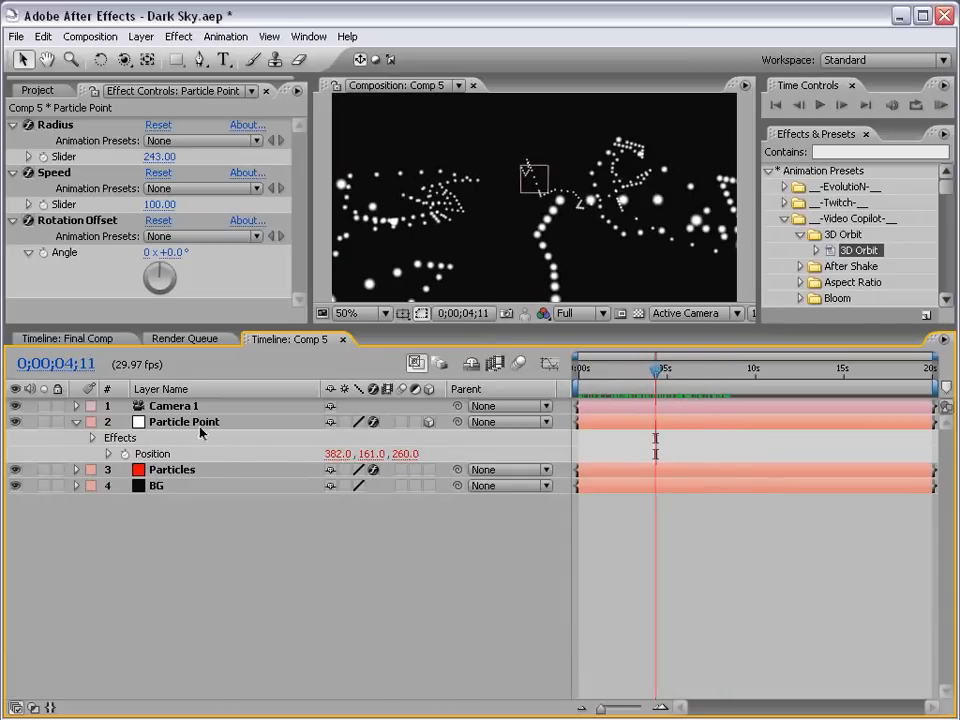
Set the Particular emitter on the Particles layer to 2000 particles per second.
left_click(172, 470)
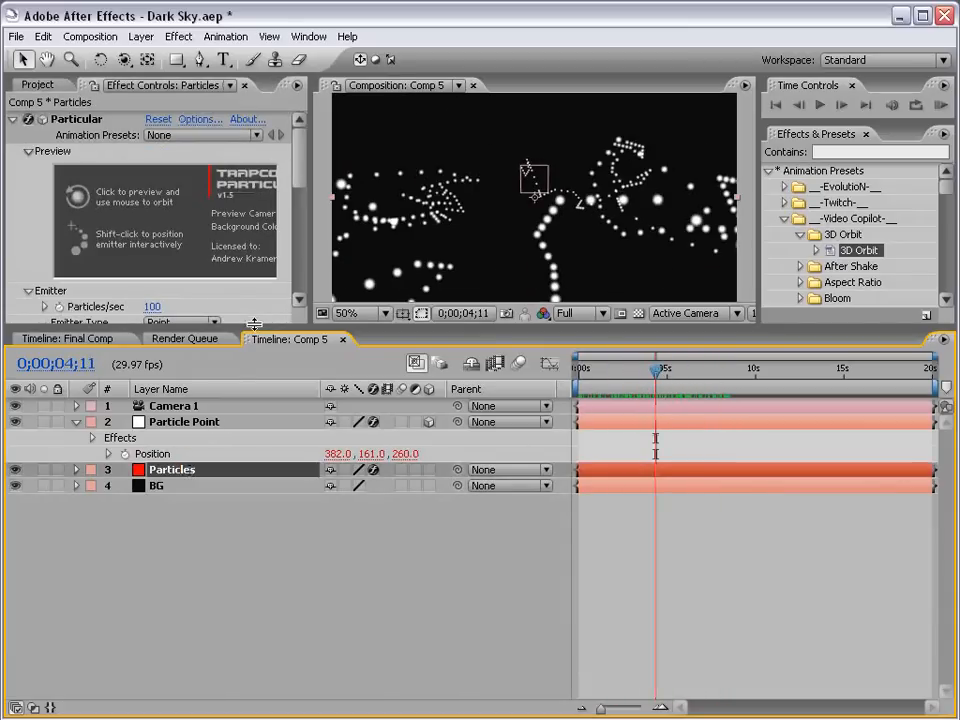
left_click_drag(254, 325, 254, 468)
scroll(296, 211, "down", 1)
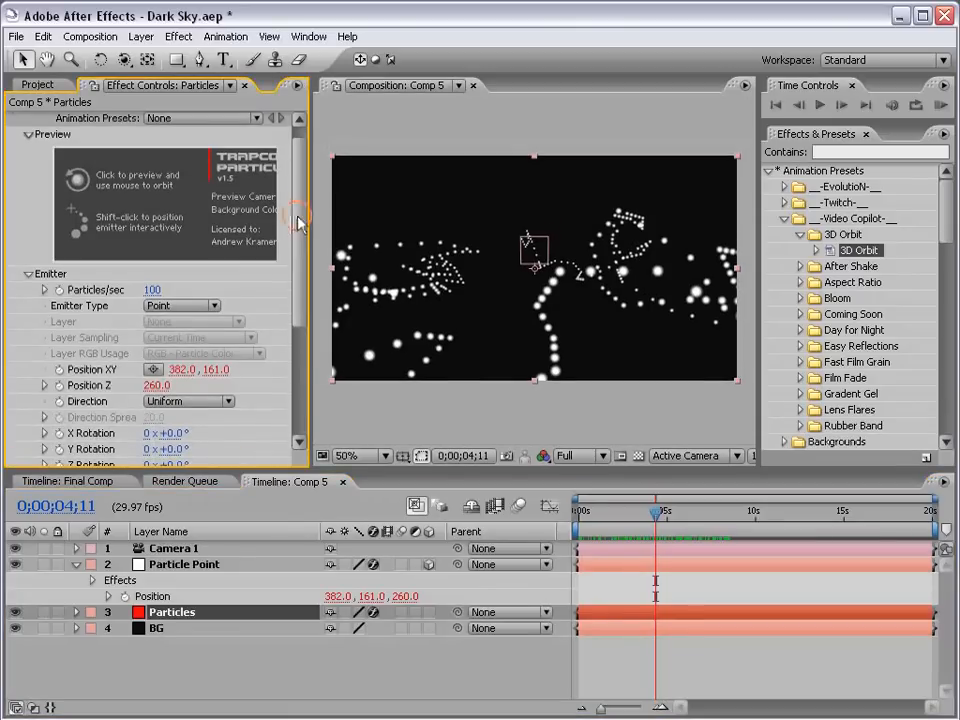
left_click(152, 289)
type("2")
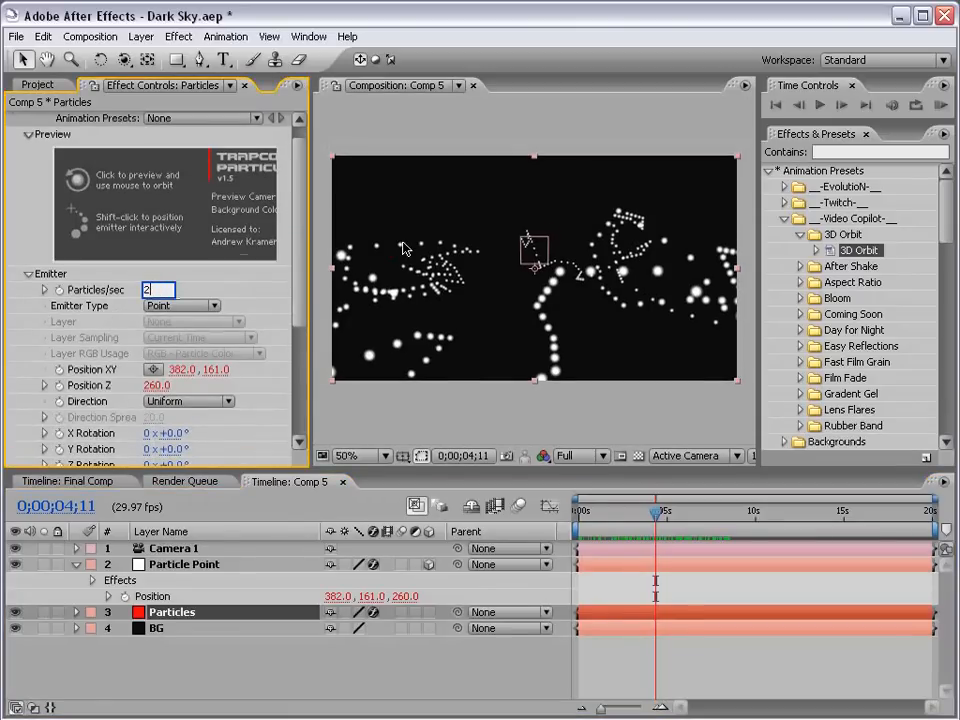
type("000")
key("Return")
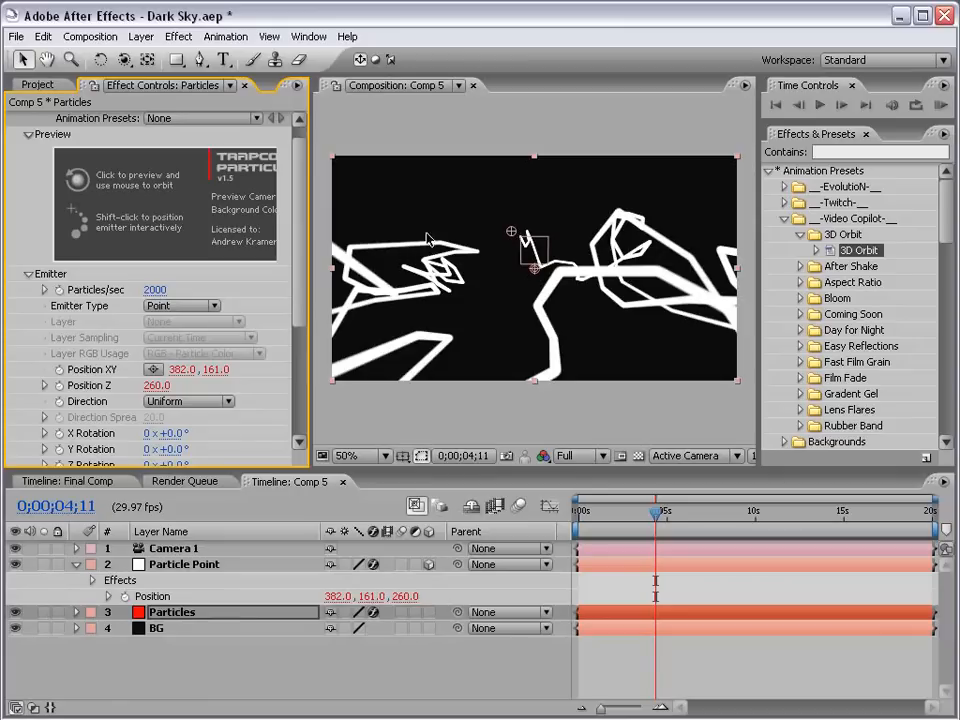
Expand Particular's Particle settings and set the particle Size to 2.
scroll(295, 370, "down", 5)
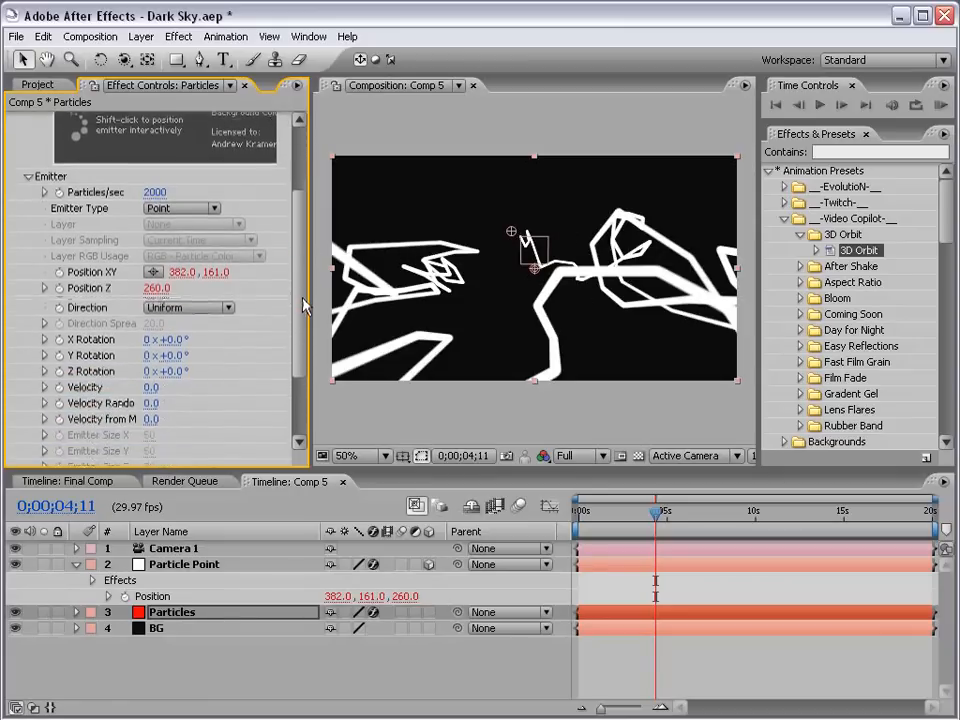
left_click(28, 377)
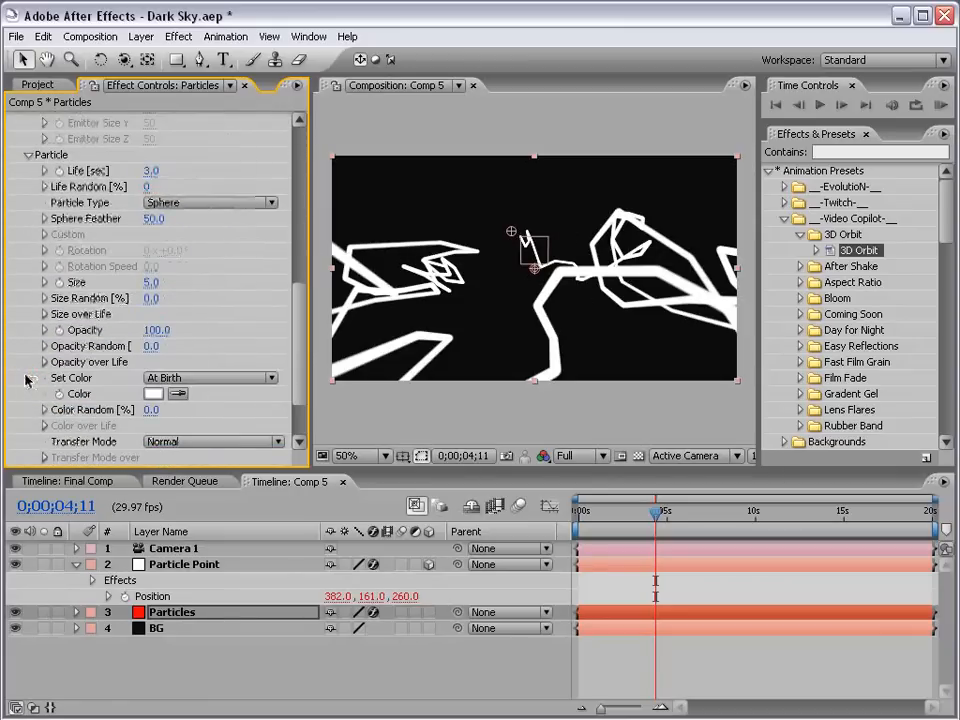
left_click(151, 283)
type("5")
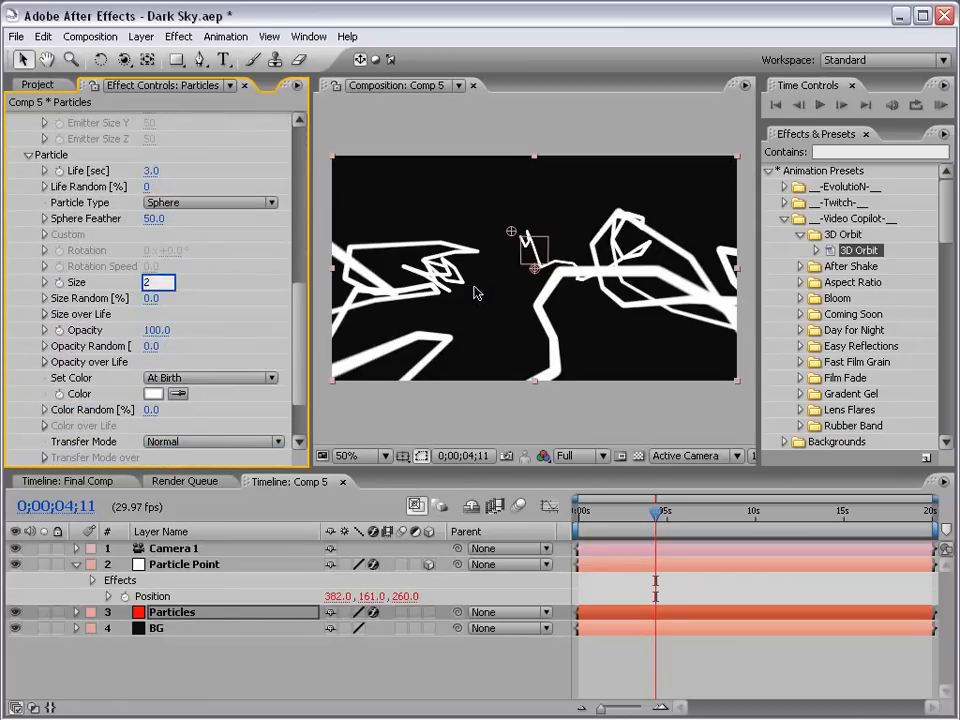
key("Return")
Expand Particular's Physics, Air and Turbulence Field settings, and raise the turbulence's Affect Position to 142.
scroll(298, 311, "down", 3)
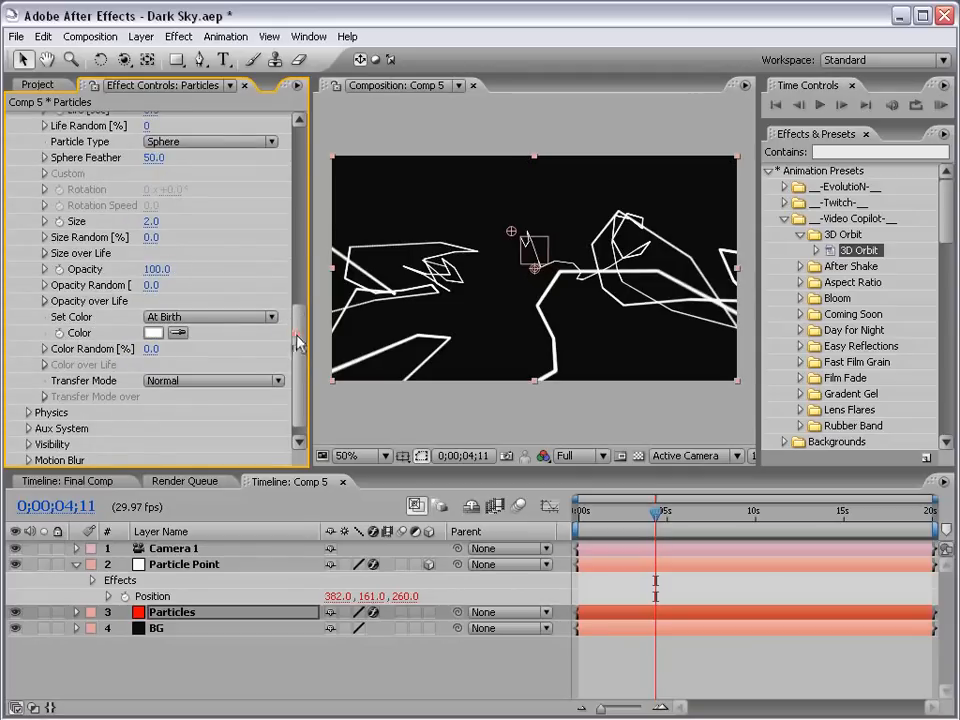
scroll(298, 321, "down", 1)
left_click(28, 396)
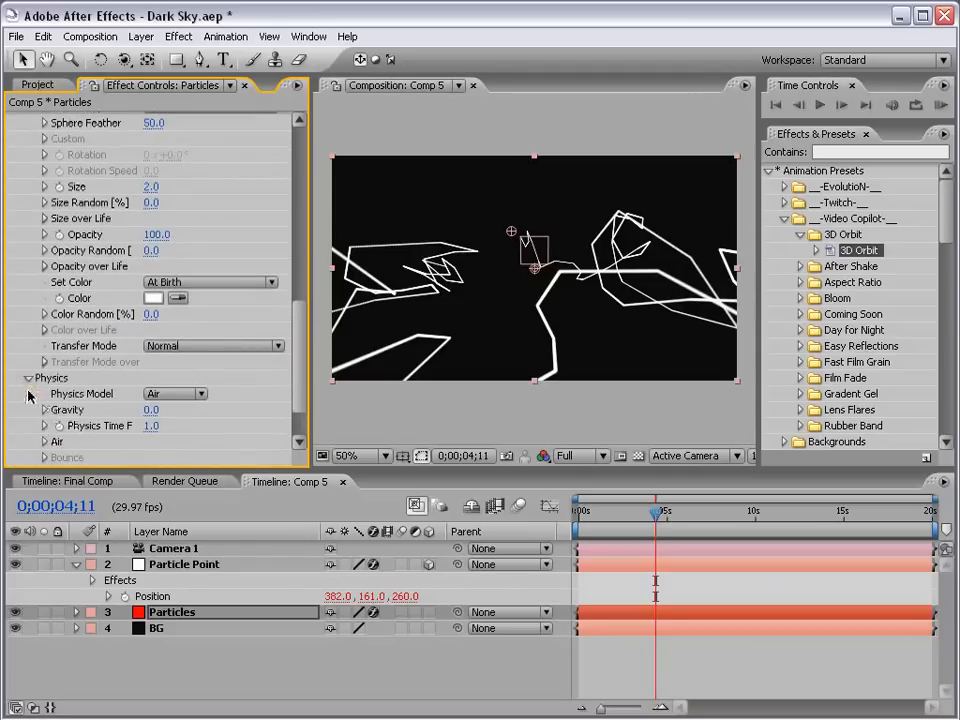
scroll(300, 339, "down", 4)
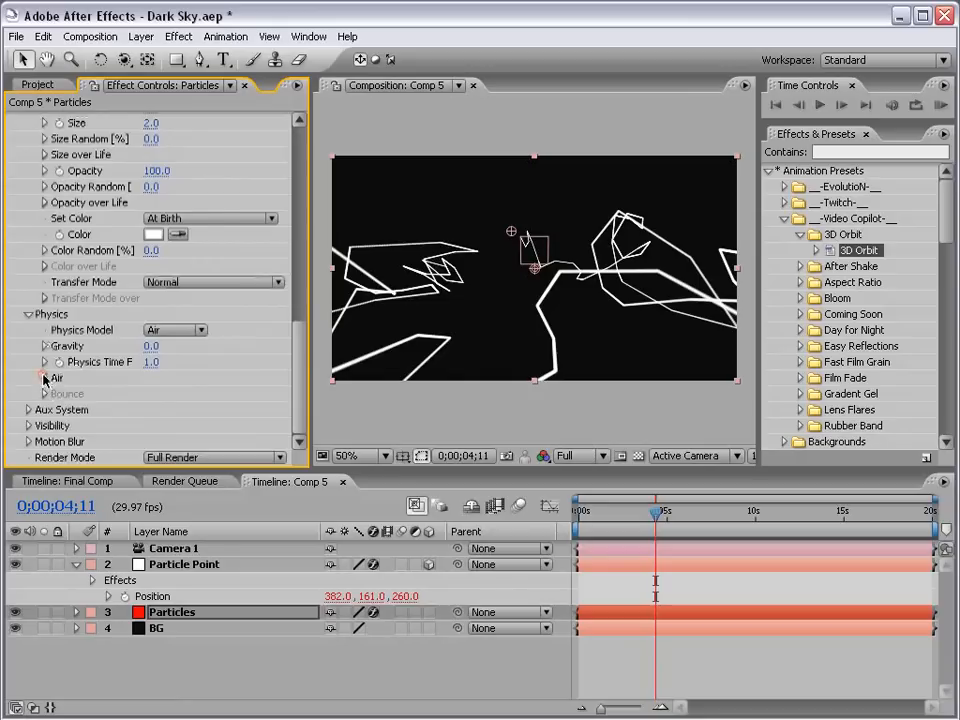
left_click(44, 378)
scroll(300, 340, "down", 8)
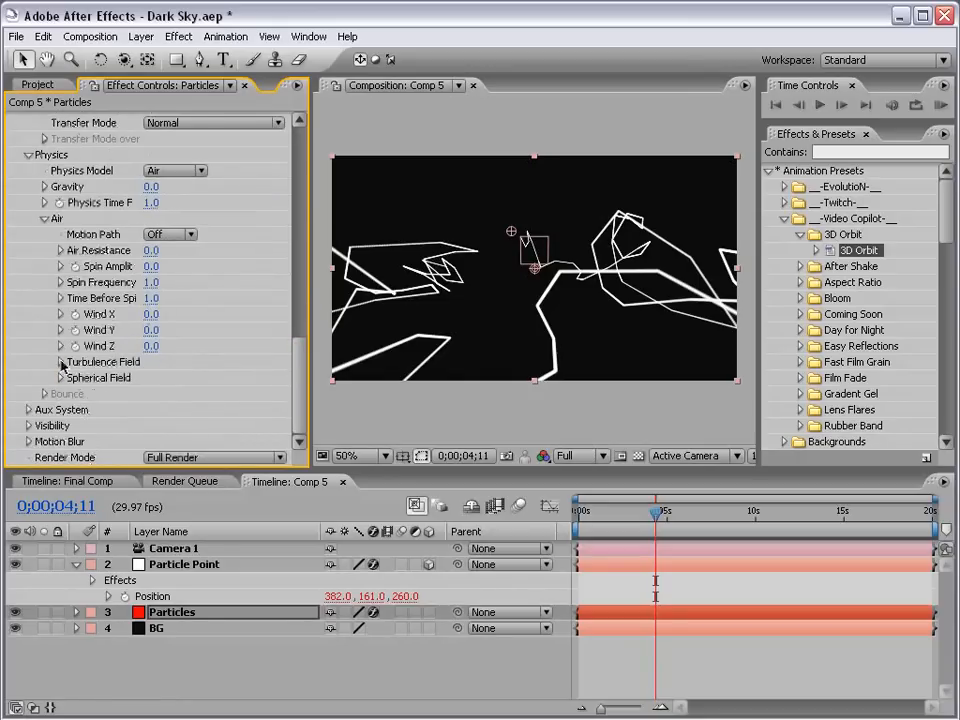
left_click(61, 362)
scroll(120, 350, "down", 2)
scroll(305, 358, "down", 5)
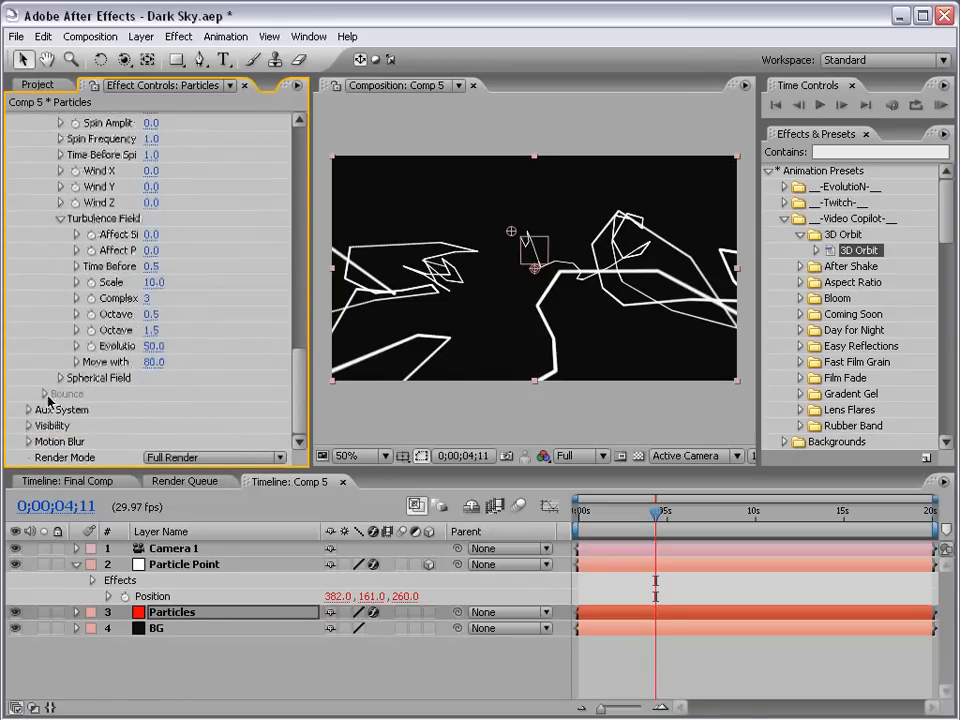
left_click_drag(309, 274, 344, 274)
left_click_drag(172, 250, 246, 245)
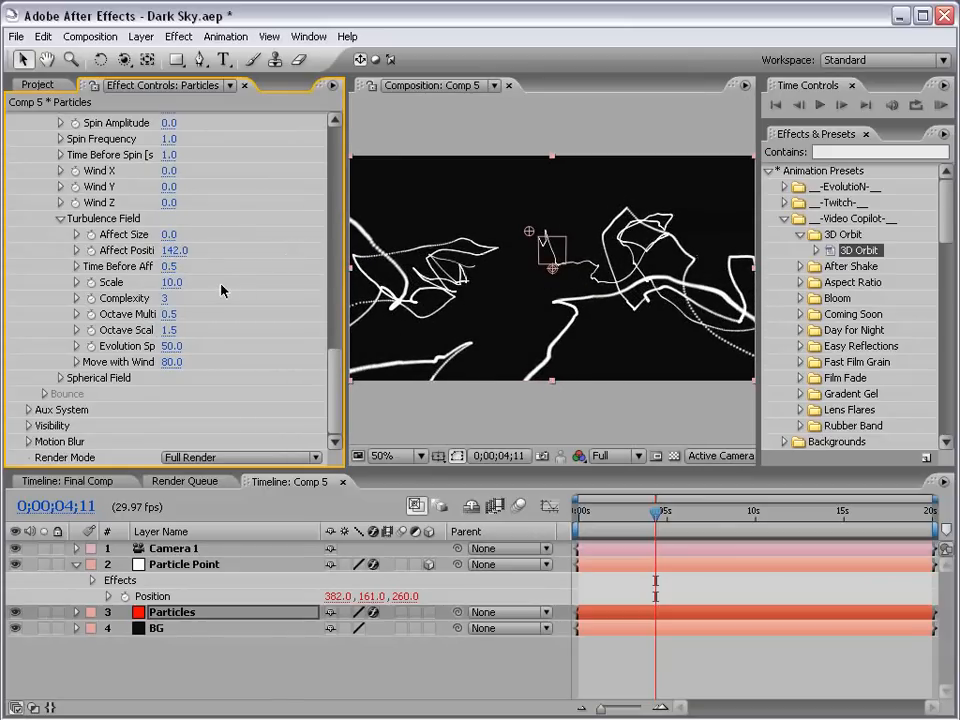
Try a Turbulence Field Affect Size of 10 and settle on 2.
left_click(170, 236)
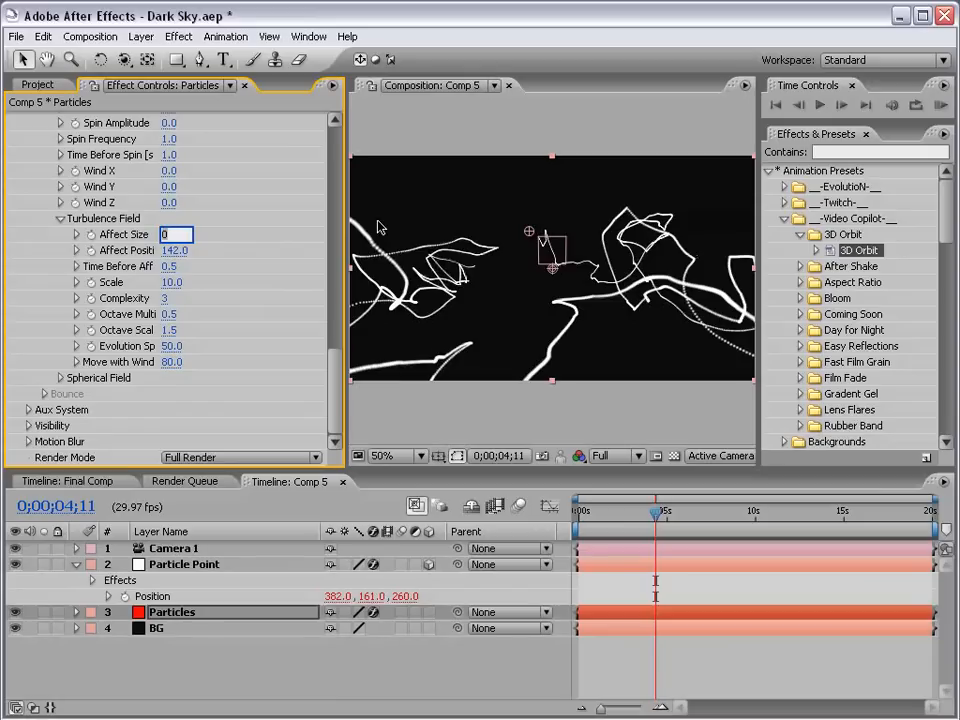
key("Return")
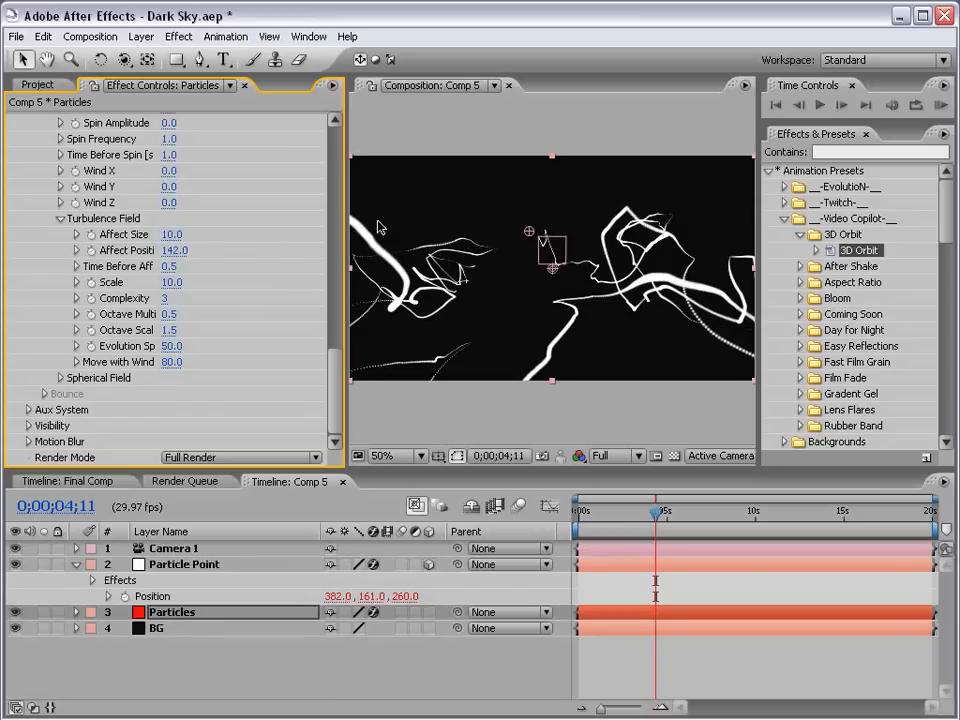
left_click(170, 234)
type("2")
key("Return")
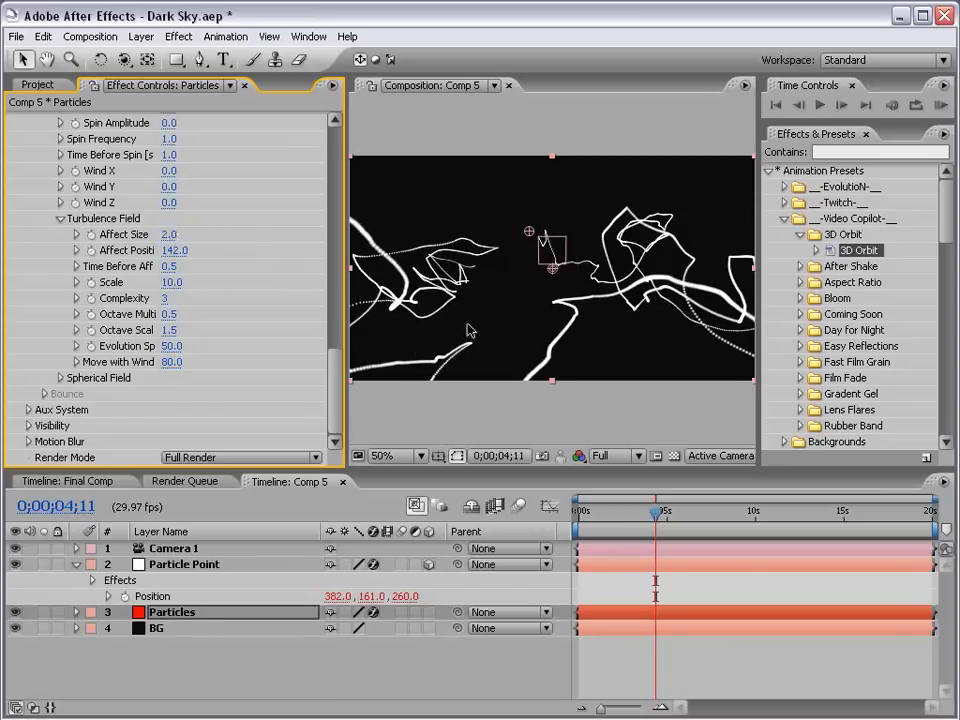
Scrub to 0;00;05;08 to check the turbulent streaks, and set the Turbulence Field's Evolution Speed to 10.
left_click_drag(627, 512, 671, 513)
left_click(168, 346)
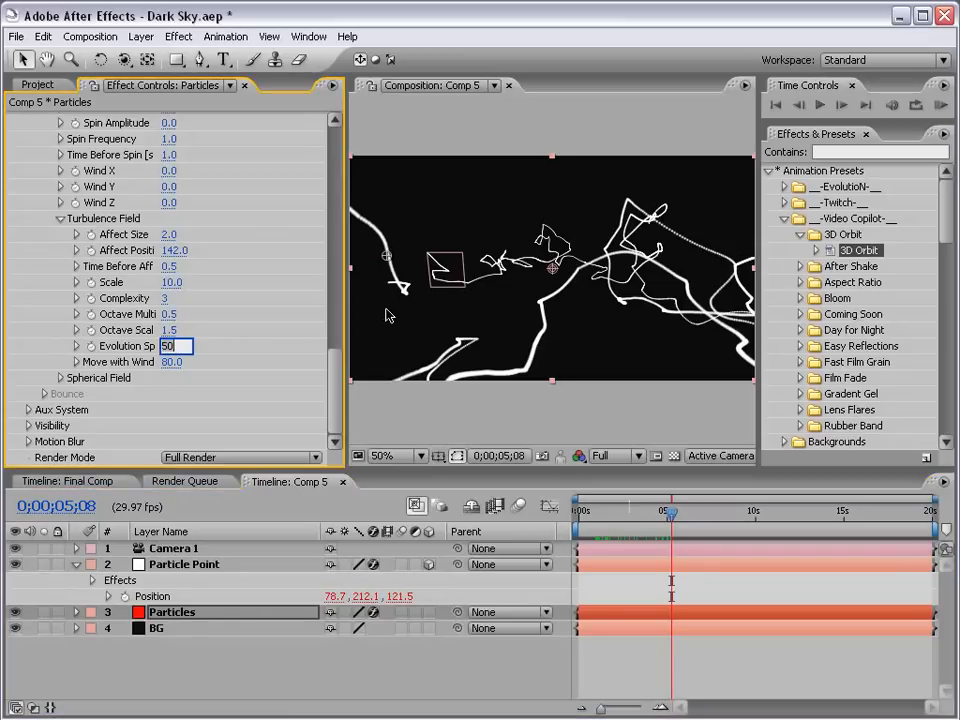
type("10")
key("Return")
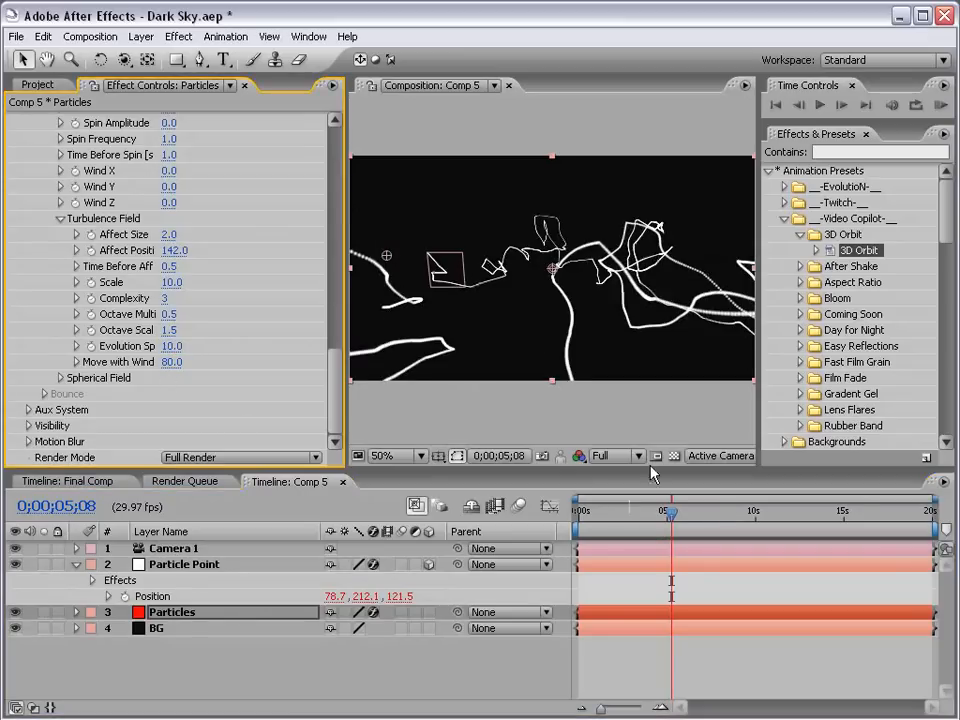
Scrub through the animation to check the turbulent streaks, and set Particular's particle Life to 20 seconds.
left_click_drag(671, 513, 801, 521)
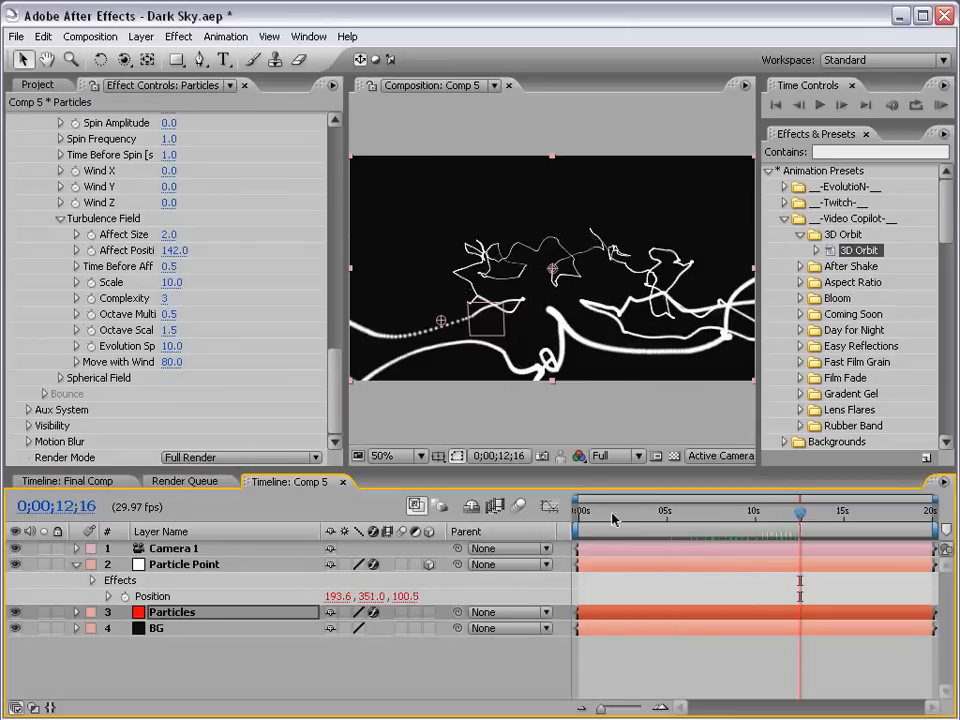
left_click_drag(613, 516, 786, 512)
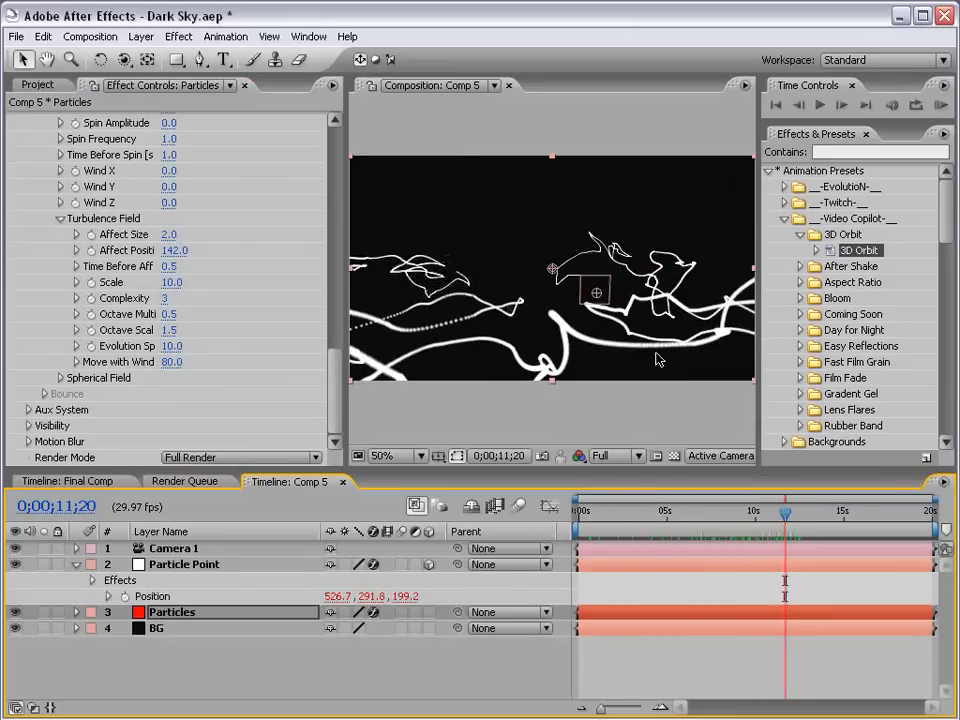
left_click_drag(336, 364, 350, 262)
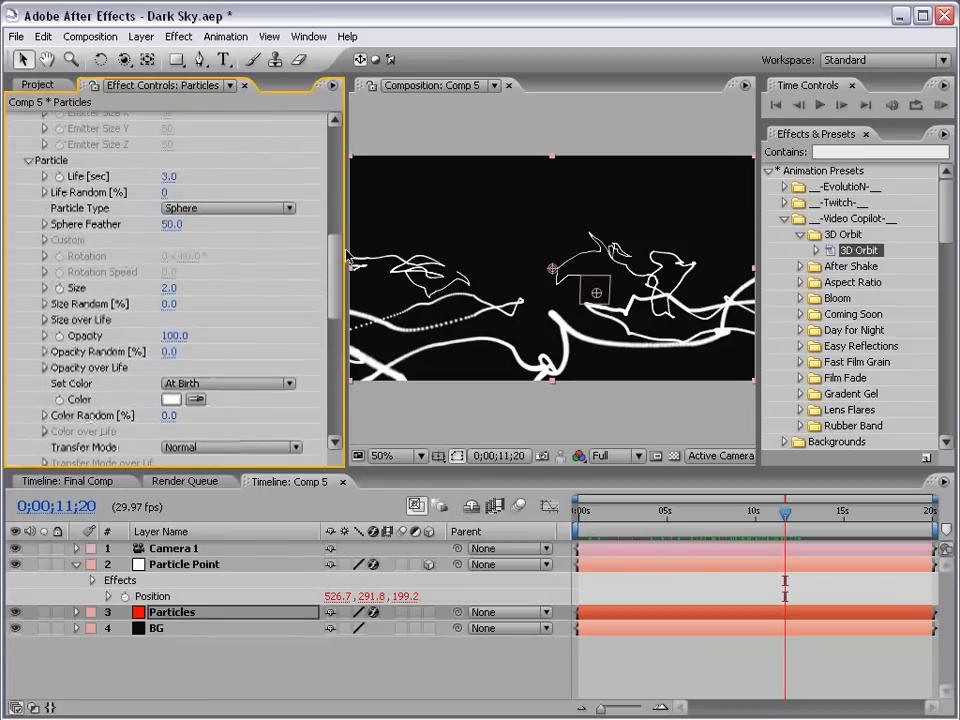
left_click(169, 177)
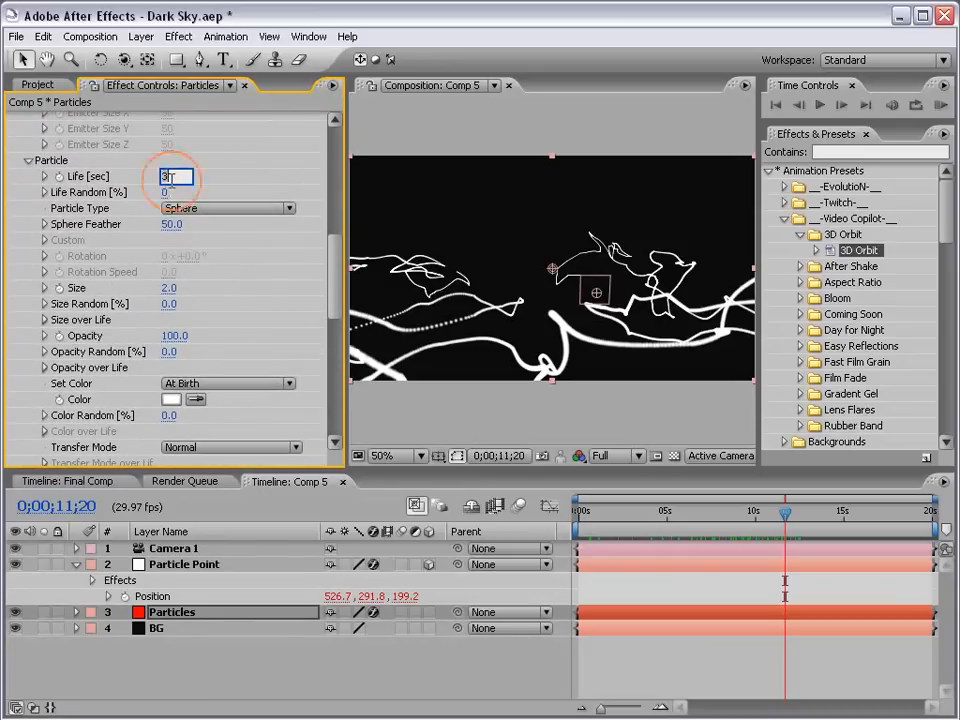
type("20")
key("Return")
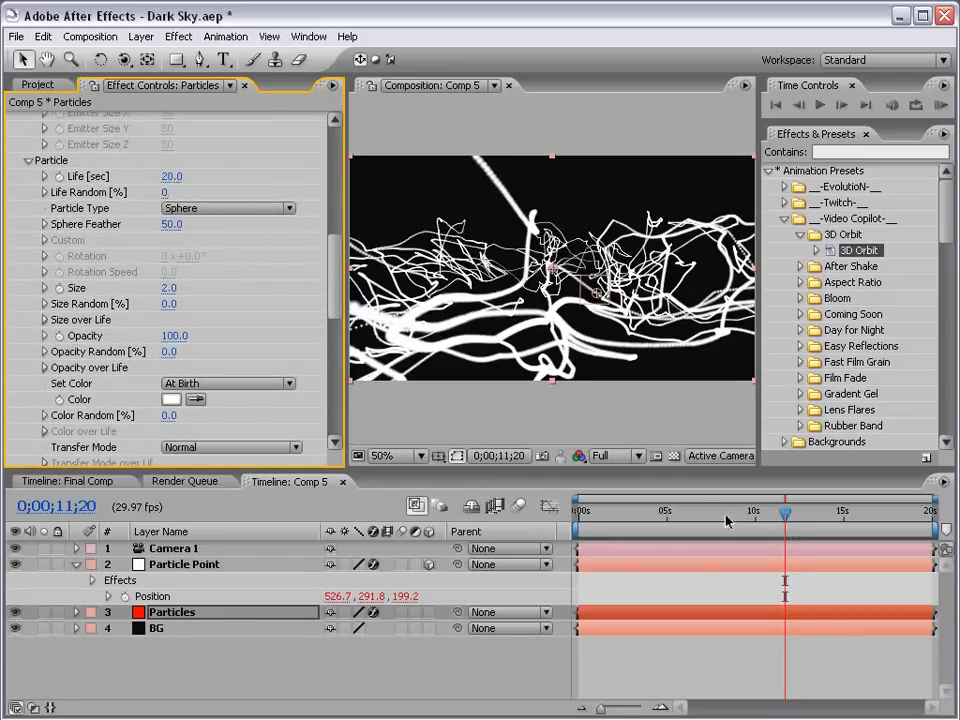
mouse_move(683, 513)
left_mouse_down()
mouse_move(817, 514)
mouse_move(682, 515)
left_mouse_up()
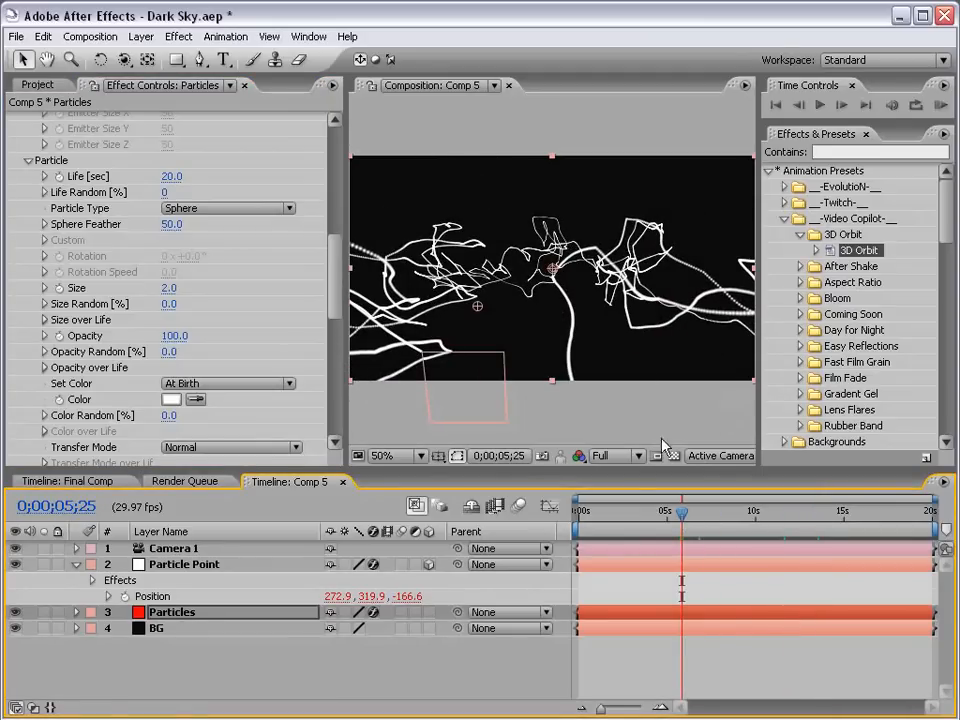
Switch the composition to the Top view and find the end of the emitter's first orbit at 0;00;03;18.
left_click(712, 456)
left_click(714, 555)
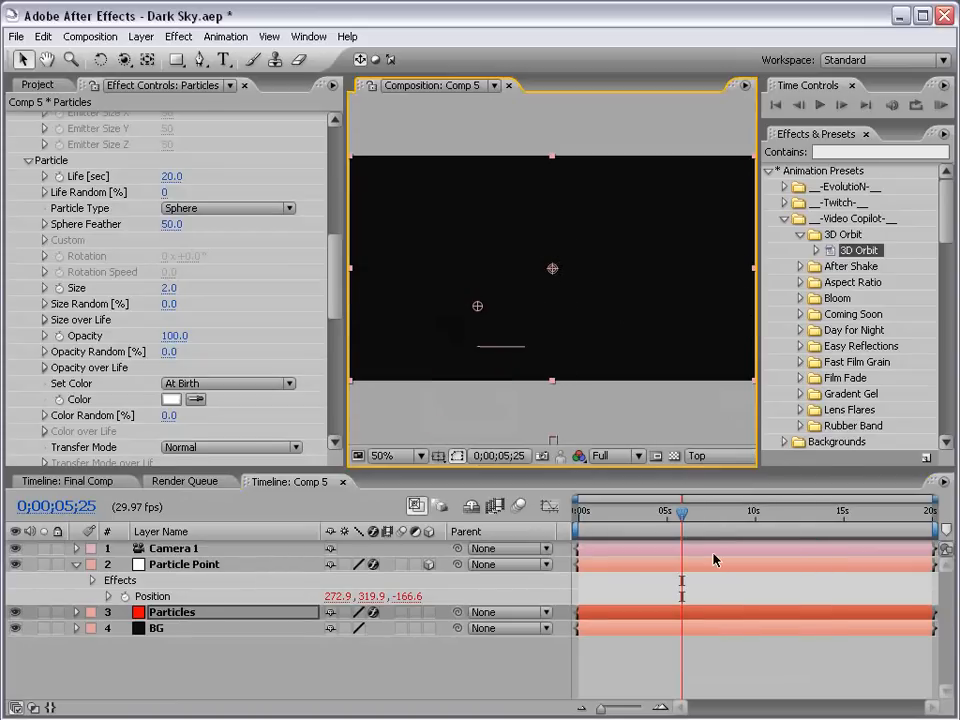
mouse_move(651, 524)
left_mouse_down()
mouse_move(576, 524)
mouse_move(583, 514)
mouse_move(644, 511)
left_mouse_up()
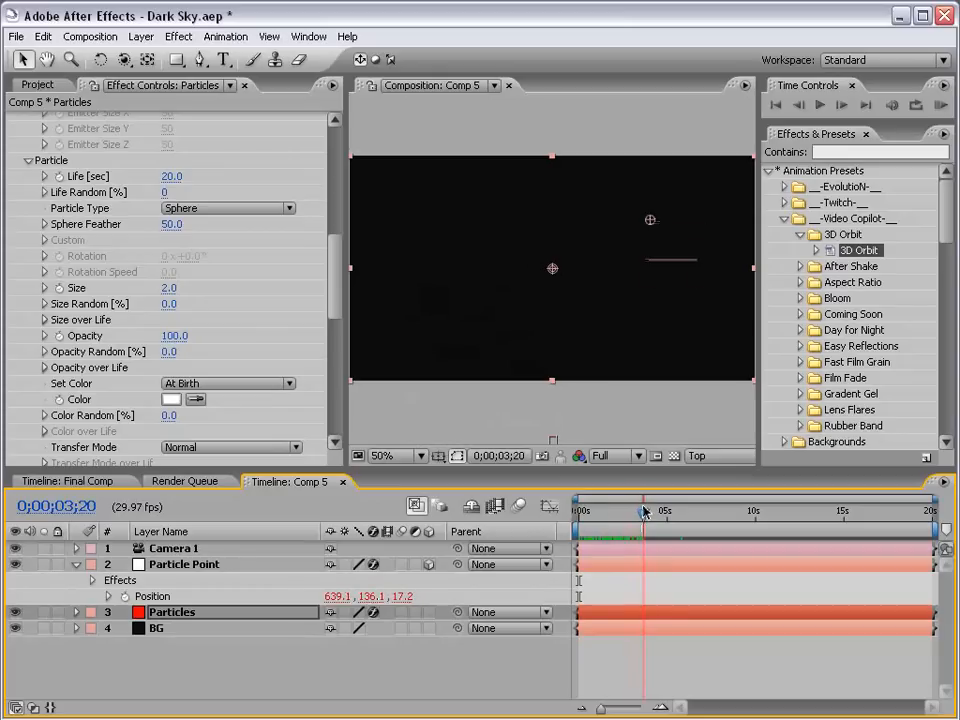
key("Page_Up")
key("Page_Up")
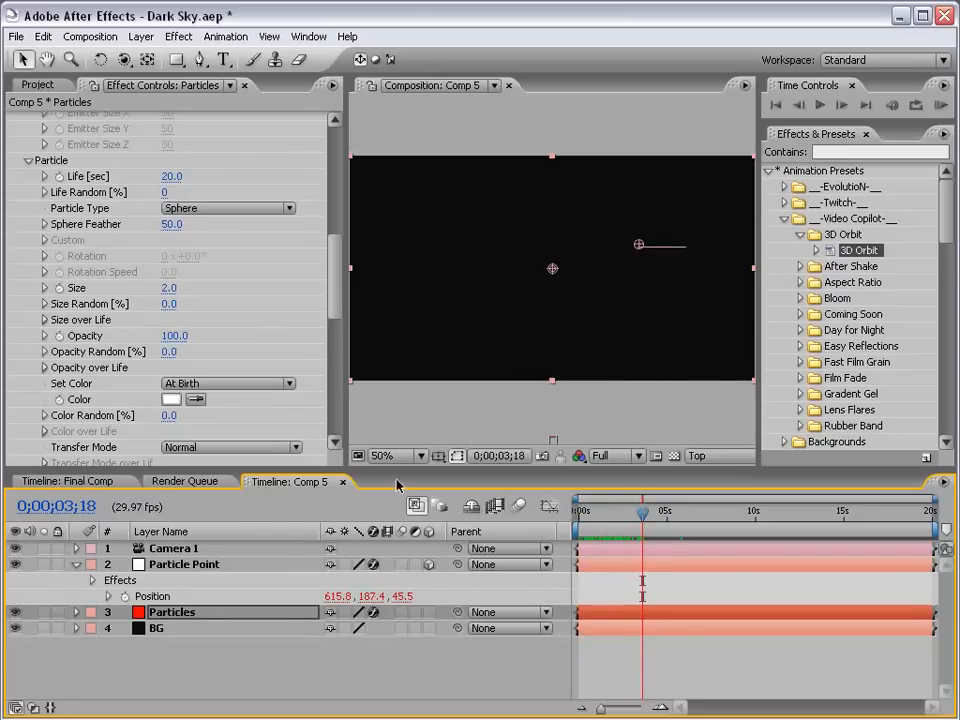
Keyframe the Particles layer's emitter Particles/sec at 2000 at 0;00;03;18.
left_click(167, 612)
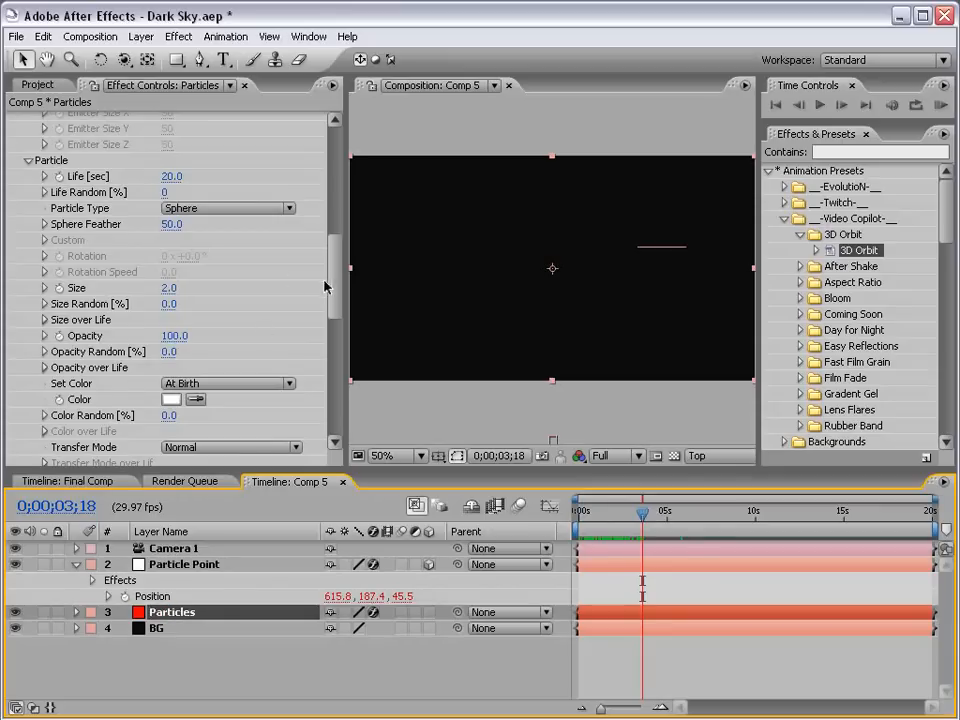
left_click_drag(332, 285, 333, 180)
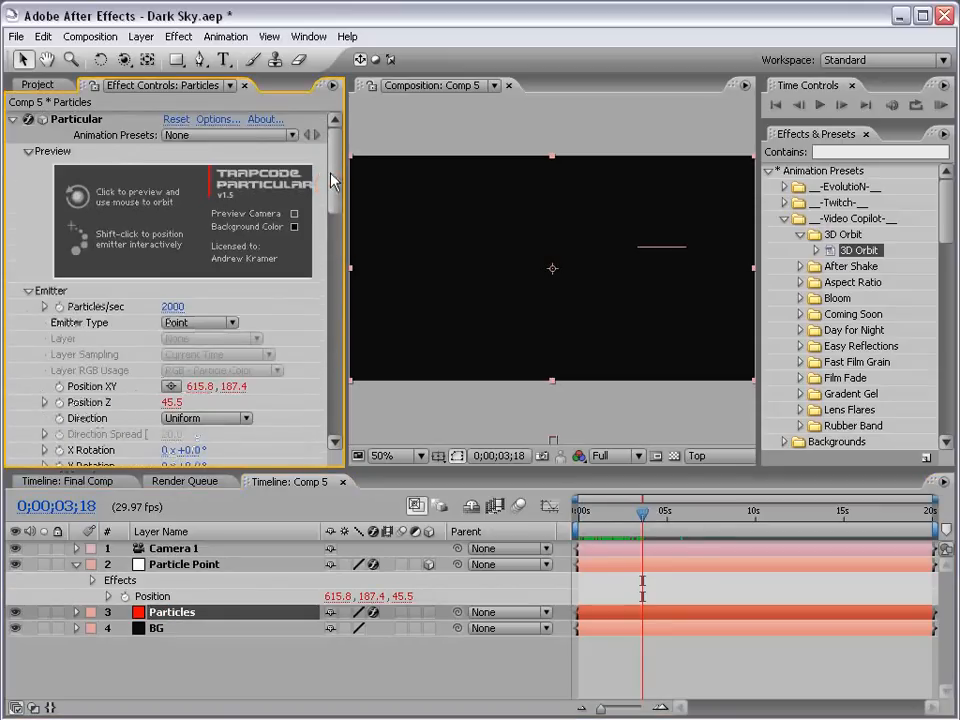
left_click(48, 306)
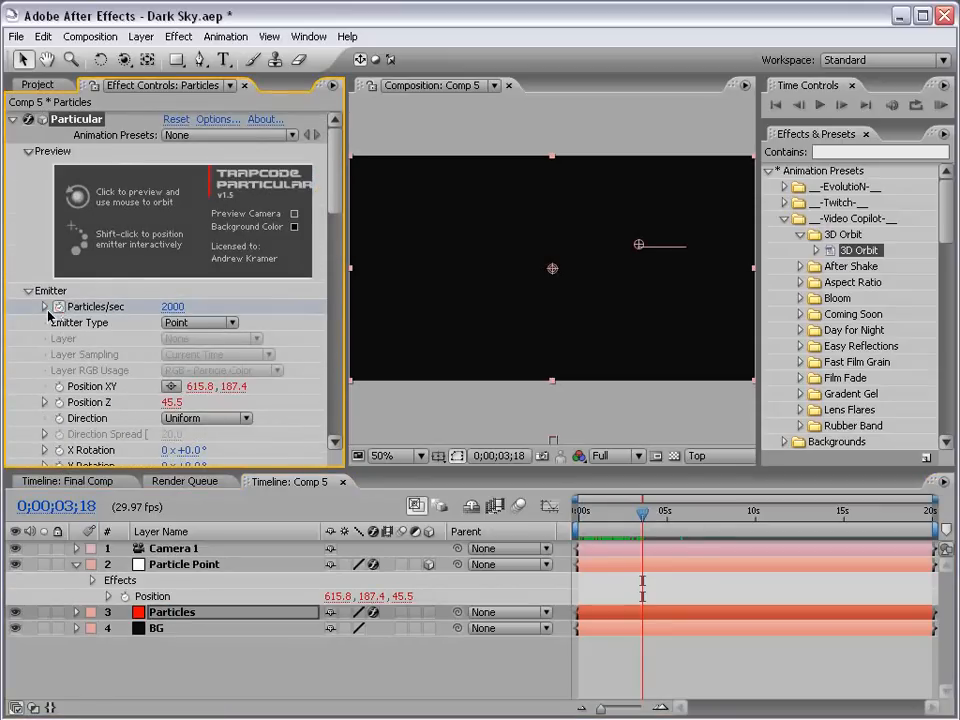
left_click(643, 514)
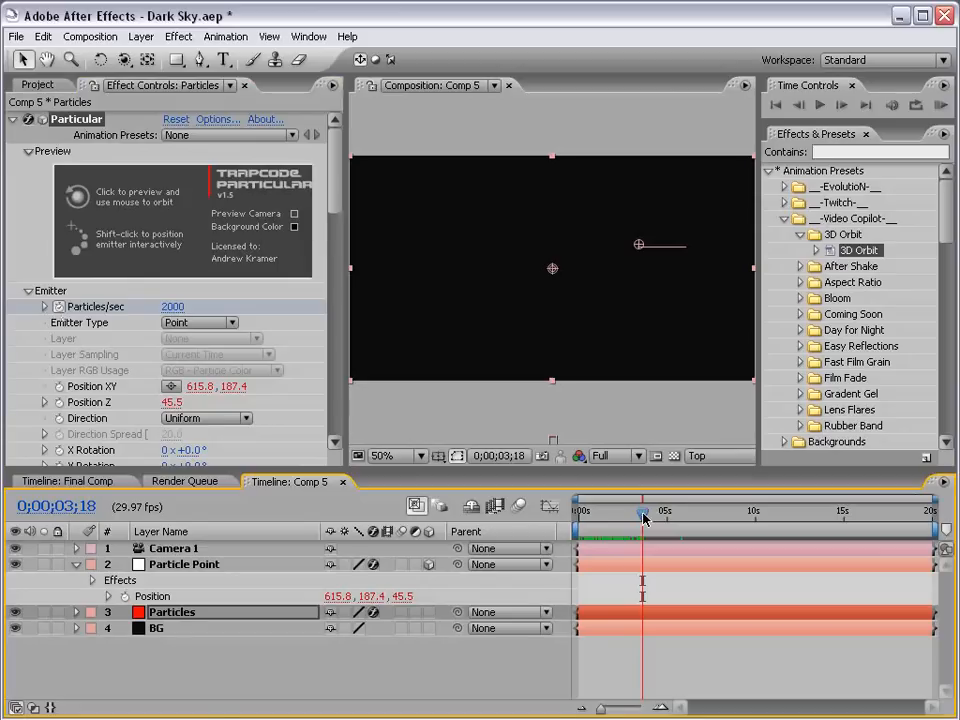
Advance one frame to 0;00;03;19, set Particles/sec to 0 and reveal the layer's keyframes.
key("=")
key("=")
key("=")
key("=")
key("=")
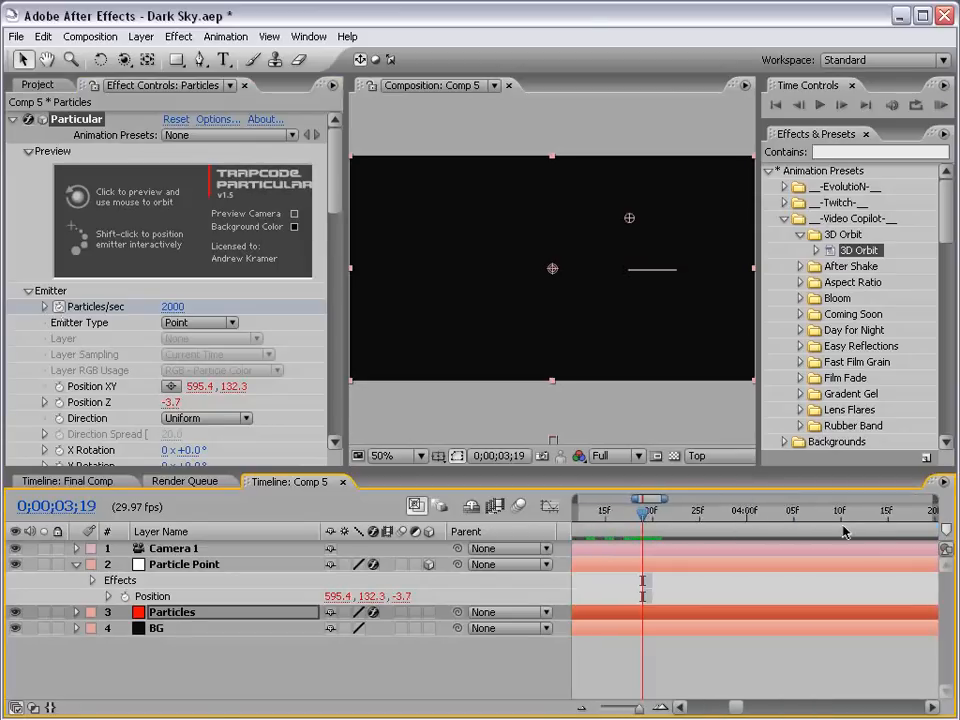
key("Page_Up")
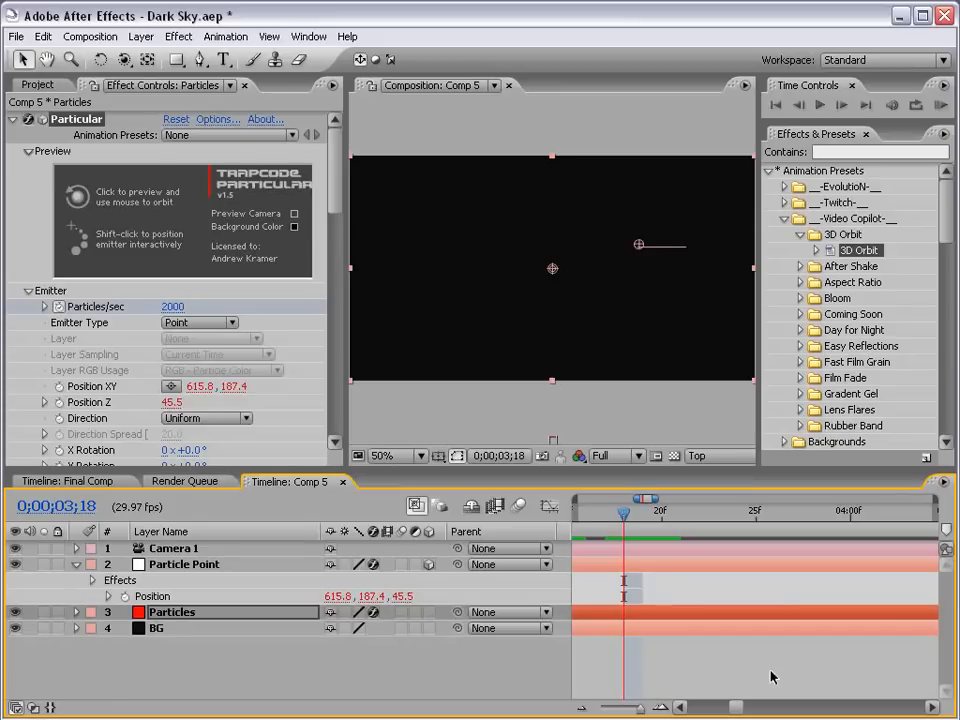
key("Page_Down")
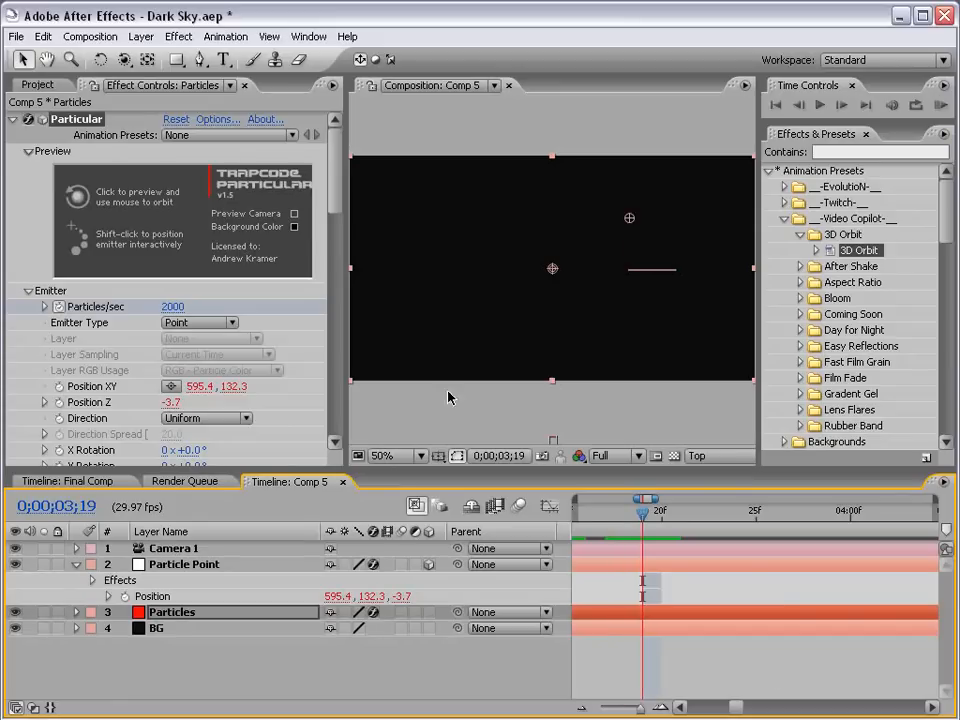
left_click(174, 306)
type("0")
key("Return")
key("u")
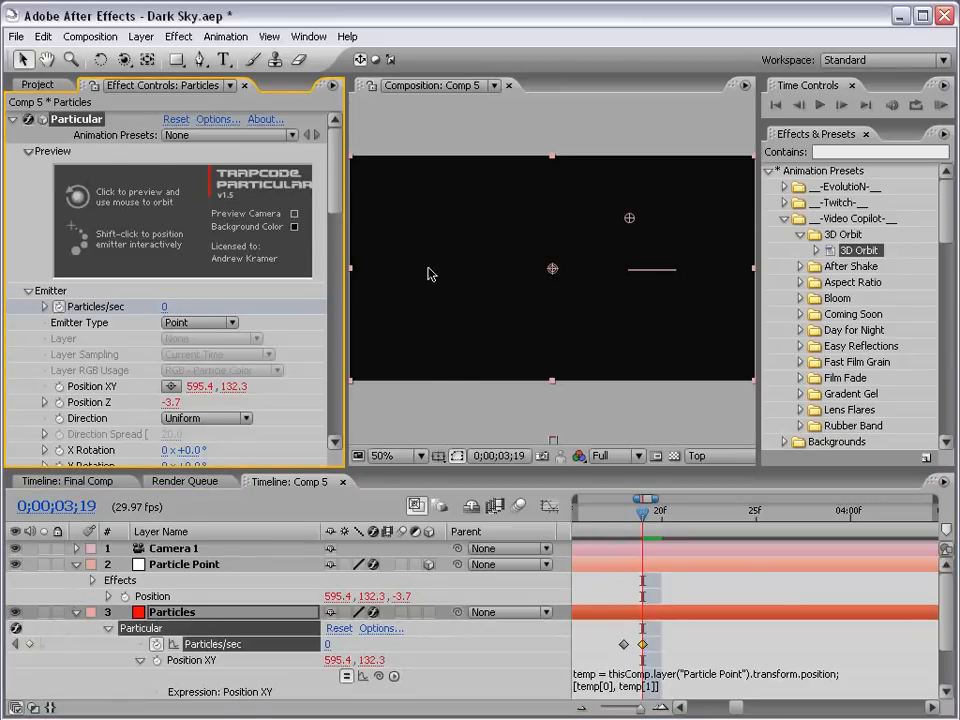
Return the composition to the Active Camera view and scrub to 0;00;09;04 to check the streaks after emission stops.
key("h")
left_click_drag(651, 650, 666, 605)
left_click_drag(617, 520, 748, 527)
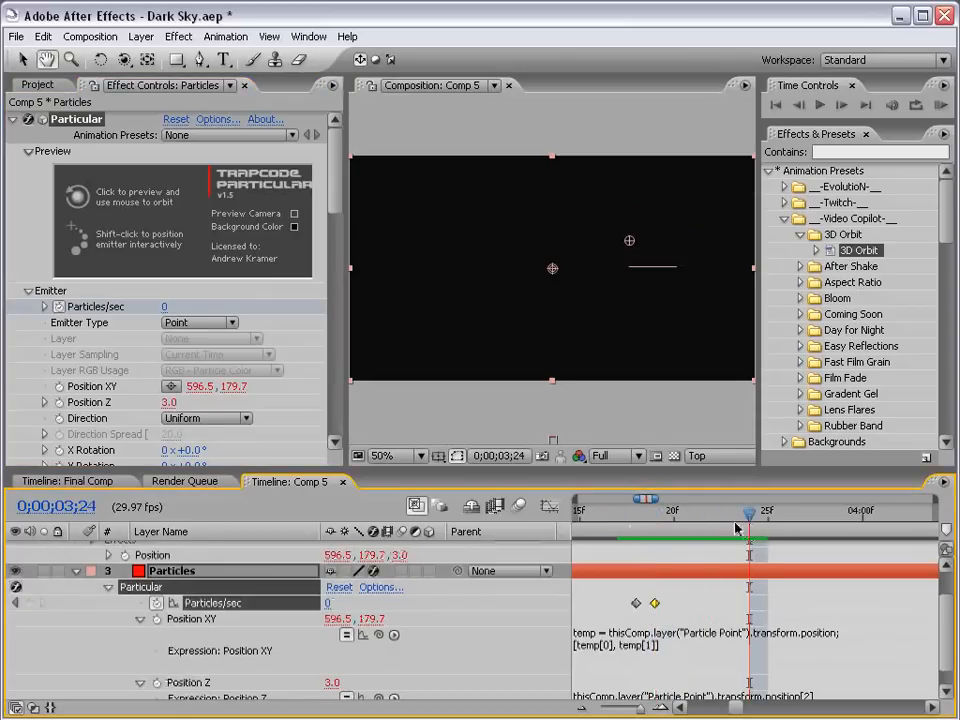
left_click(714, 455)
left_click(711, 470)
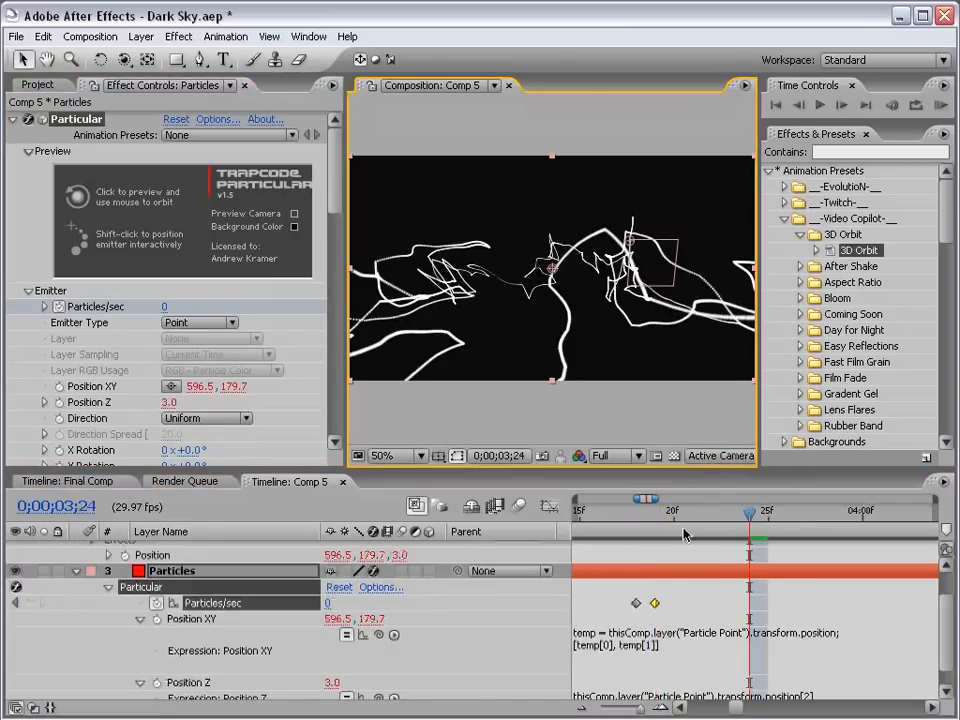
key("minus")
key("minus")
key("minus")
key("minus")
key("minus")
left_click_drag(607, 524, 740, 520)
scroll(180, 585, "up", 3)
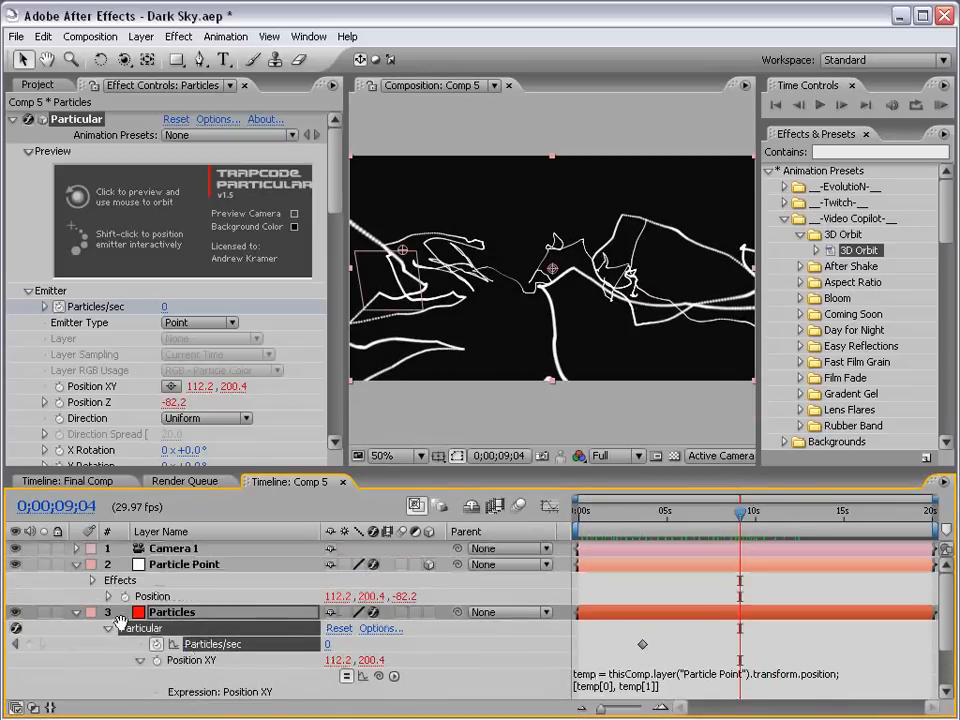
Collapse the Particle Point and Particles layers, and hide the Particle Point layer.
left_click(76, 565)
left_click(75, 581)
key("F2")
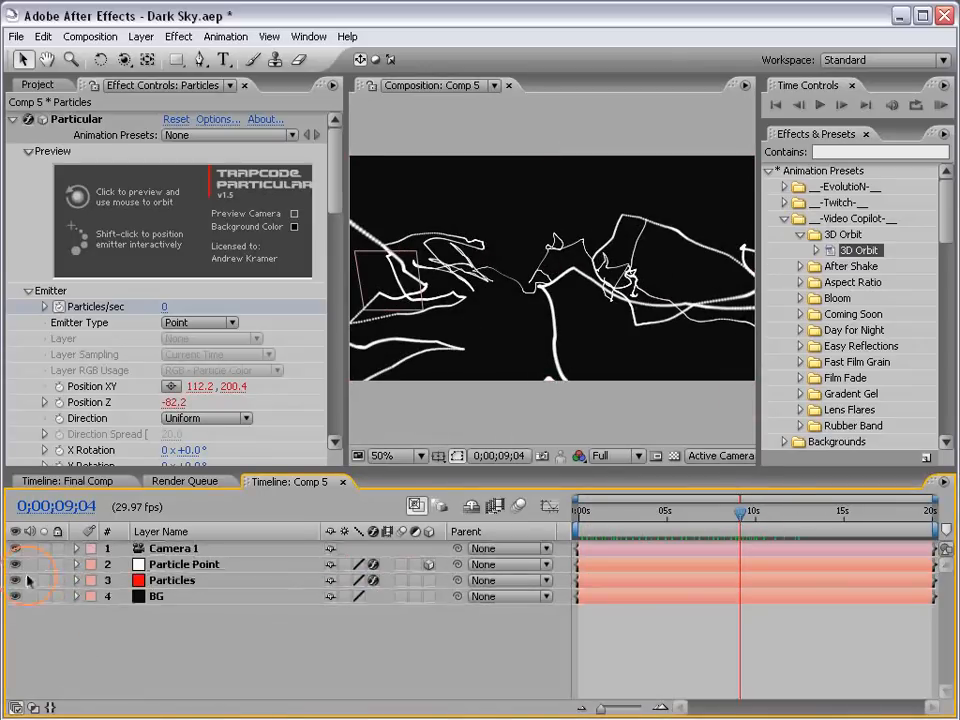
left_click(15, 564)
Scrub to 0;00;13;22 and orbit the camera to inspect the streaks from above.
left_click_drag(600, 514, 822, 529)
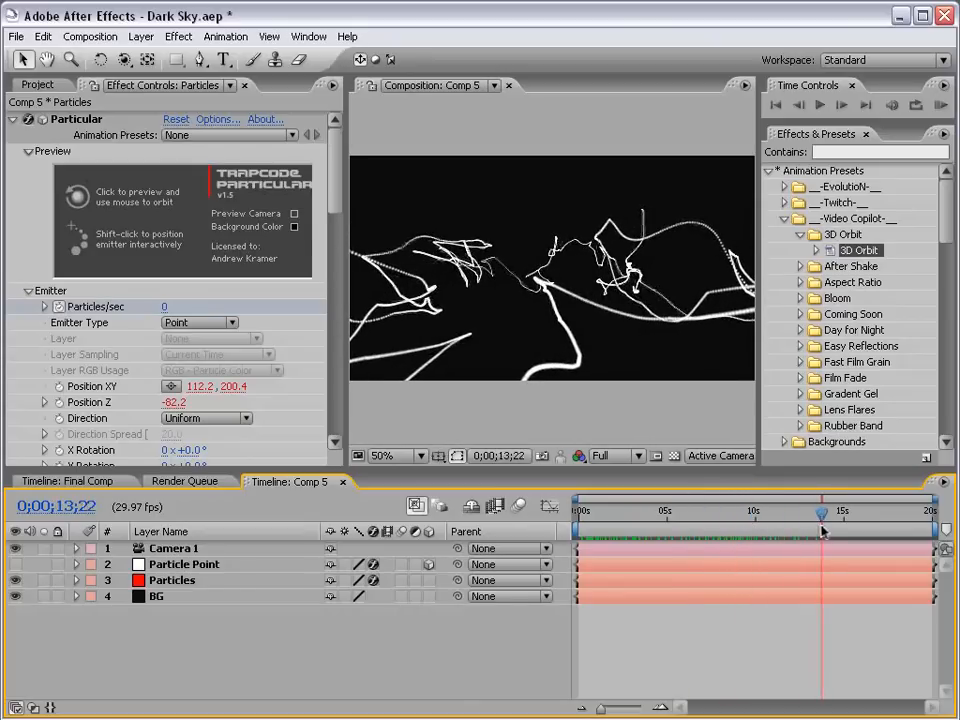
key("c")
mouse_move(637, 268)
left_mouse_down()
mouse_move(593, 338)
mouse_move(428, 340)
mouse_move(581, 356)
mouse_move(544, 364)
left_mouse_up()
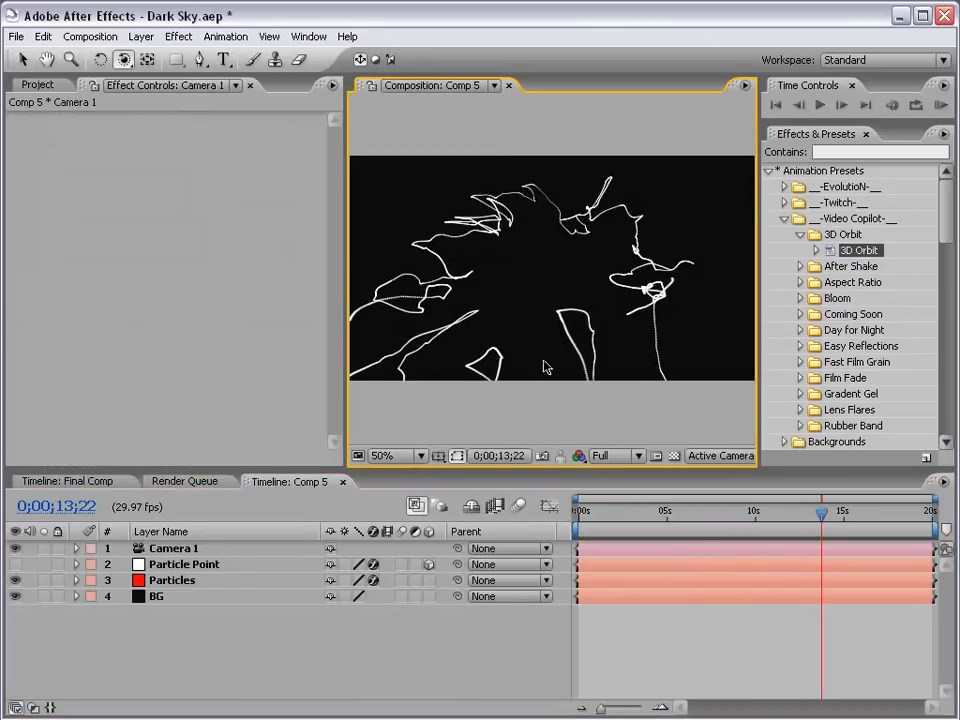
Give the Particles layer's particles a light purple color and set their Transfer Mode to Add.
left_click(173, 590)
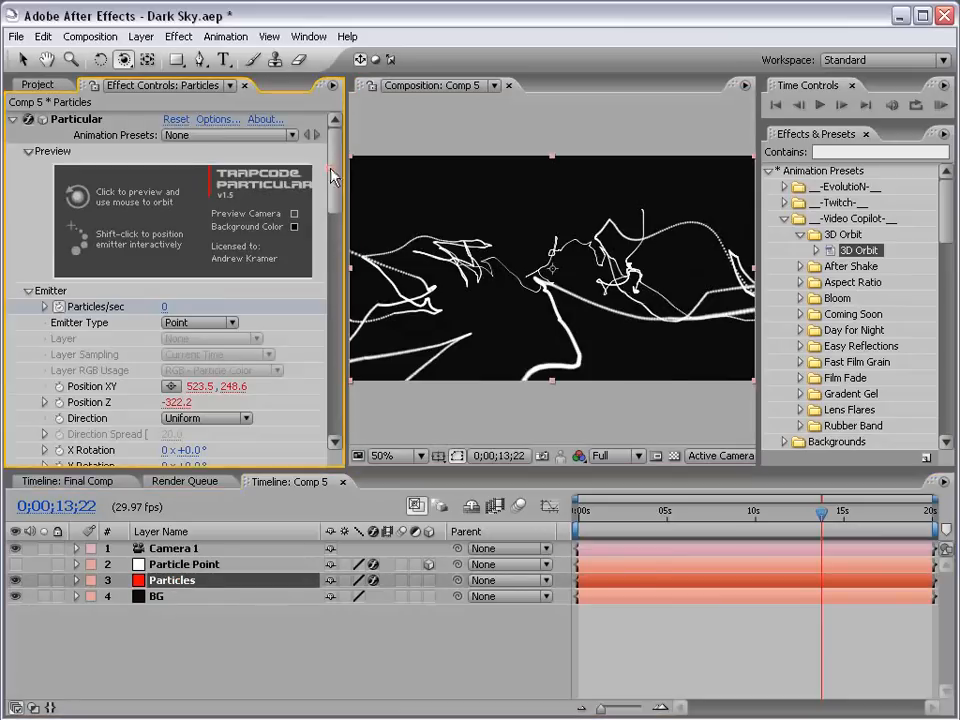
left_click_drag(332, 118, 333, 307)
left_click(171, 299)
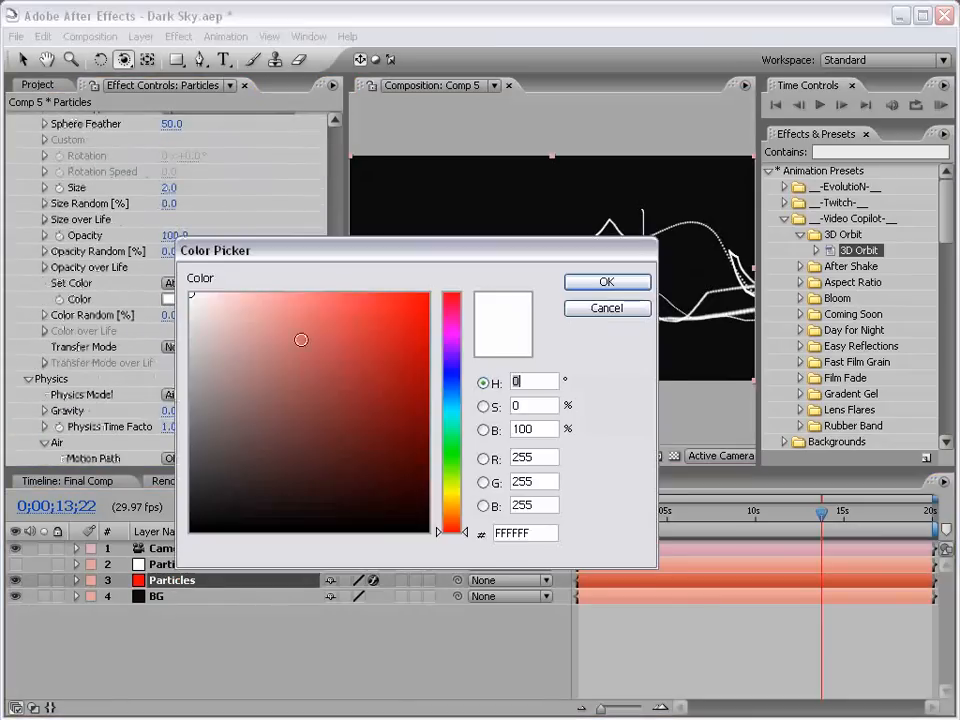
left_click_drag(456, 381, 456, 363)
mouse_move(275, 300)
left_mouse_down()
mouse_move(296, 281)
mouse_move(336, 279)
mouse_move(324, 285)
left_mouse_up()
left_click(580, 282)
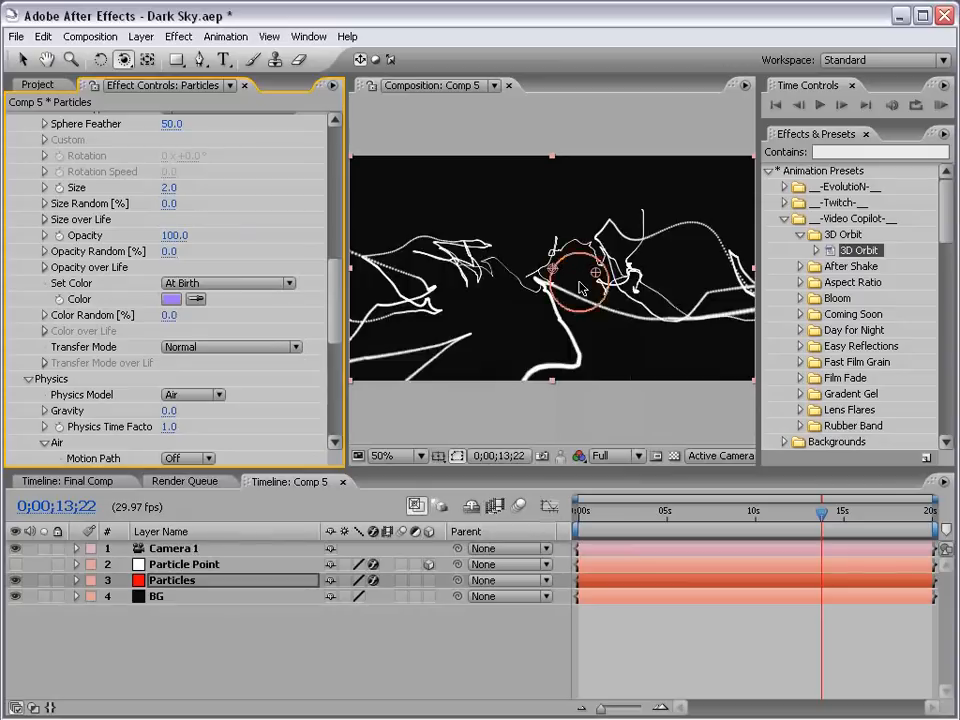
left_click(181, 347)
left_click(196, 365)
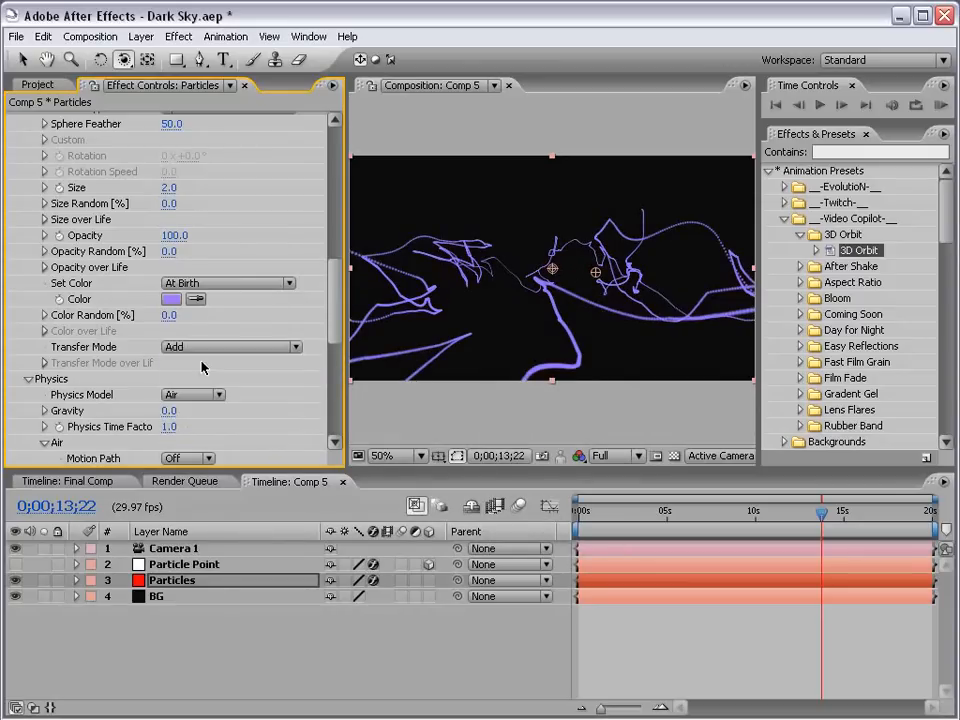
Deepen the particle color to purple 6B3DCB and save the project.
left_click(171, 299)
left_click_drag(407, 334, 358, 341)
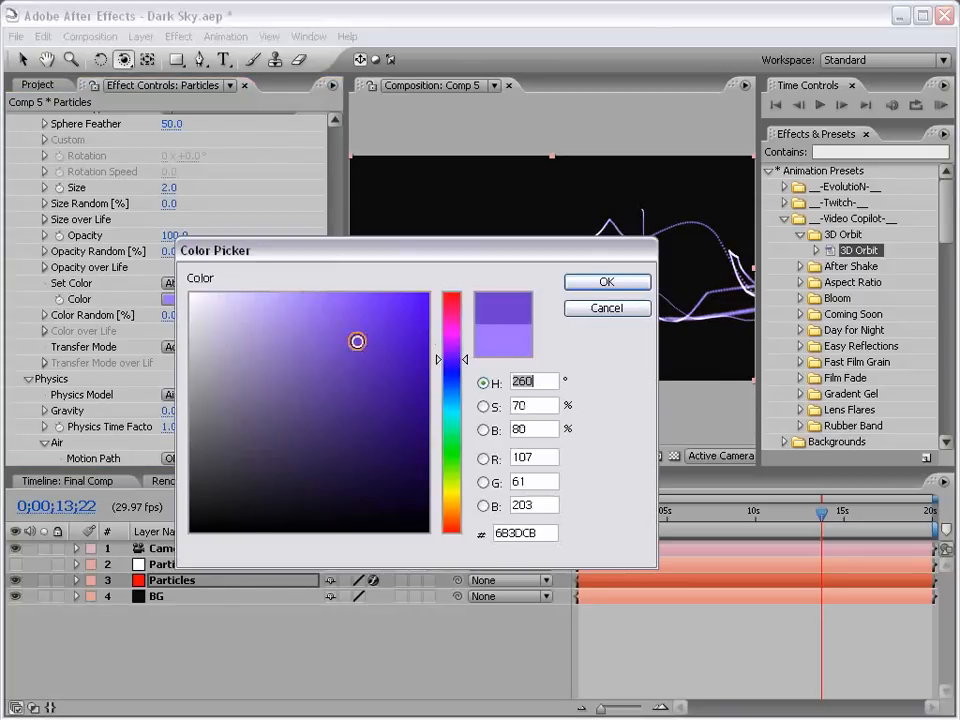
left_click(628, 285)
left_click(704, 661)
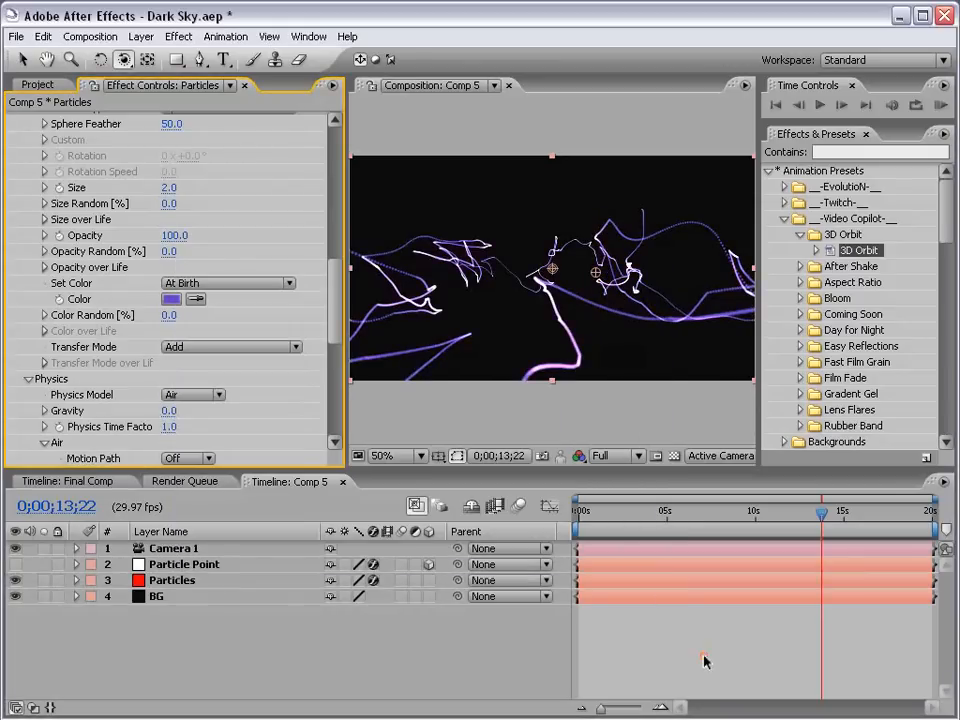
key("ctrl+s")
Inspect the purple streaks in the composition view and lower its preview resolution to Half.
key("h")
left_click_drag(370, 276, 494, 282)
scroll(405, 289, "up", 1)
left_click_drag(566, 335, 546, 306)
scroll(532, 268, "down", 2)
key("v")
left_click(607, 455)
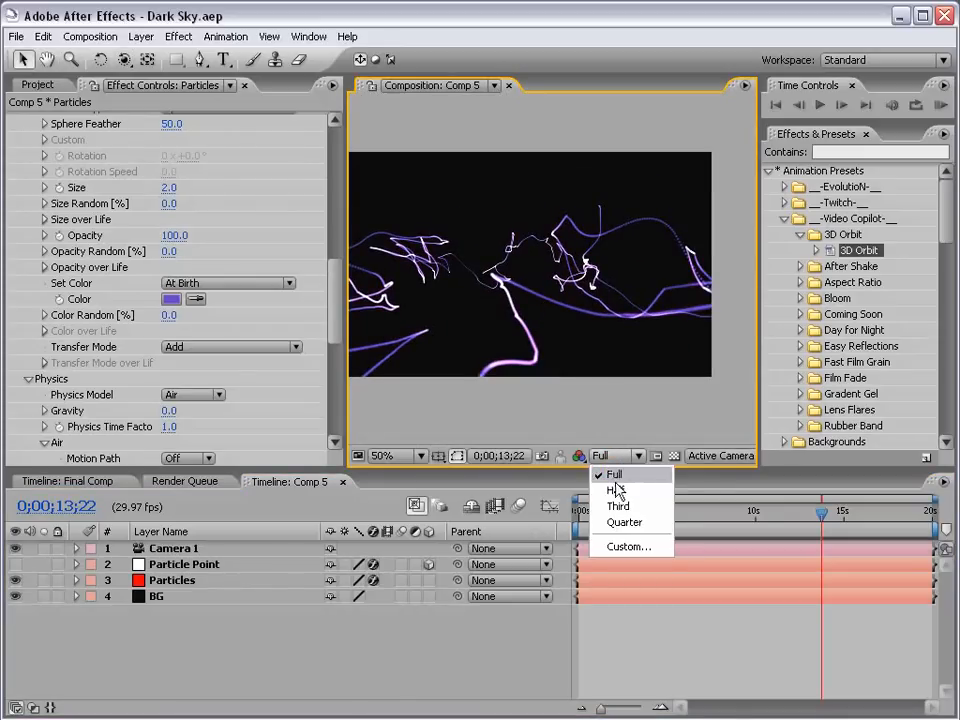
left_click(615, 480)
left_click(615, 456)
left_click(621, 489)
left_click(679, 620)
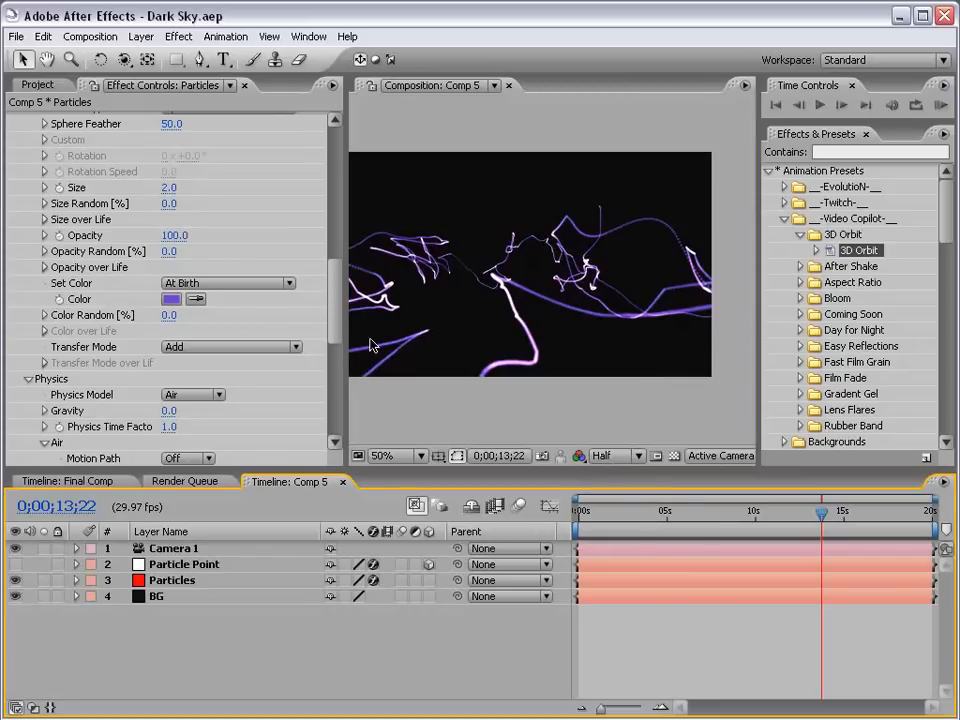
Collapse the Particular effect's settings and duplicate the Particles layer.
left_click_drag(330, 315, 316, 160)
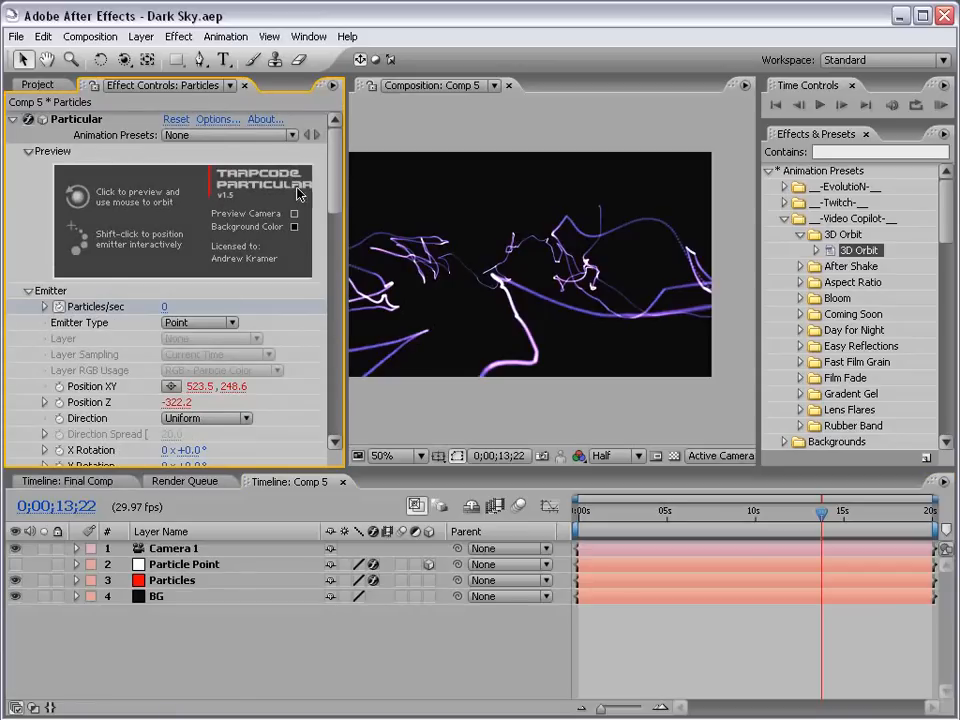
left_click(12, 119)
left_click(190, 584)
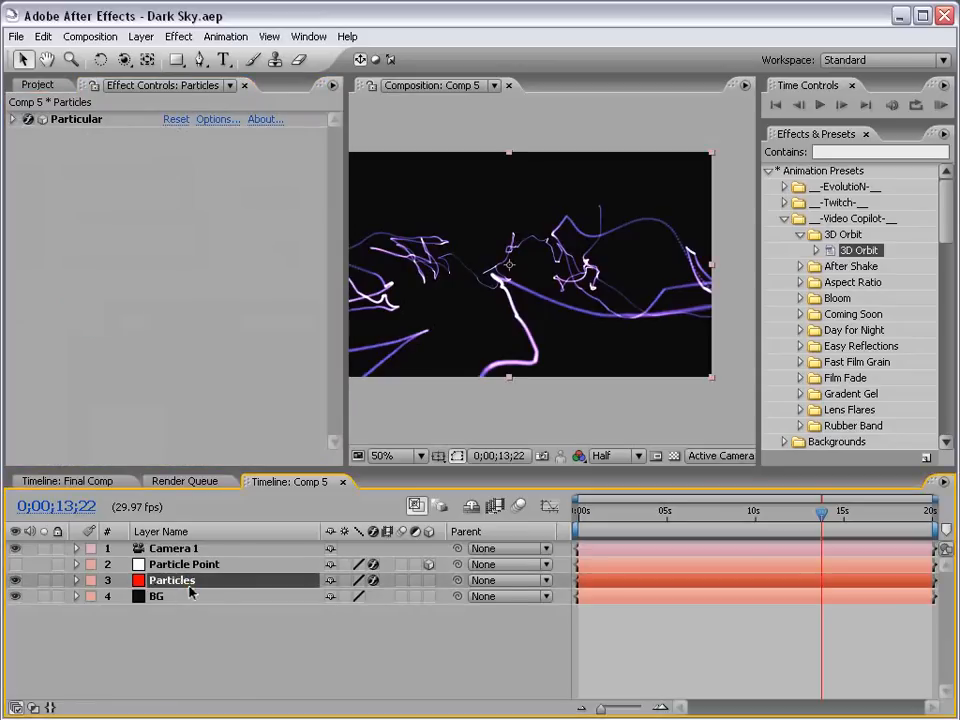
key("ctrl+d")
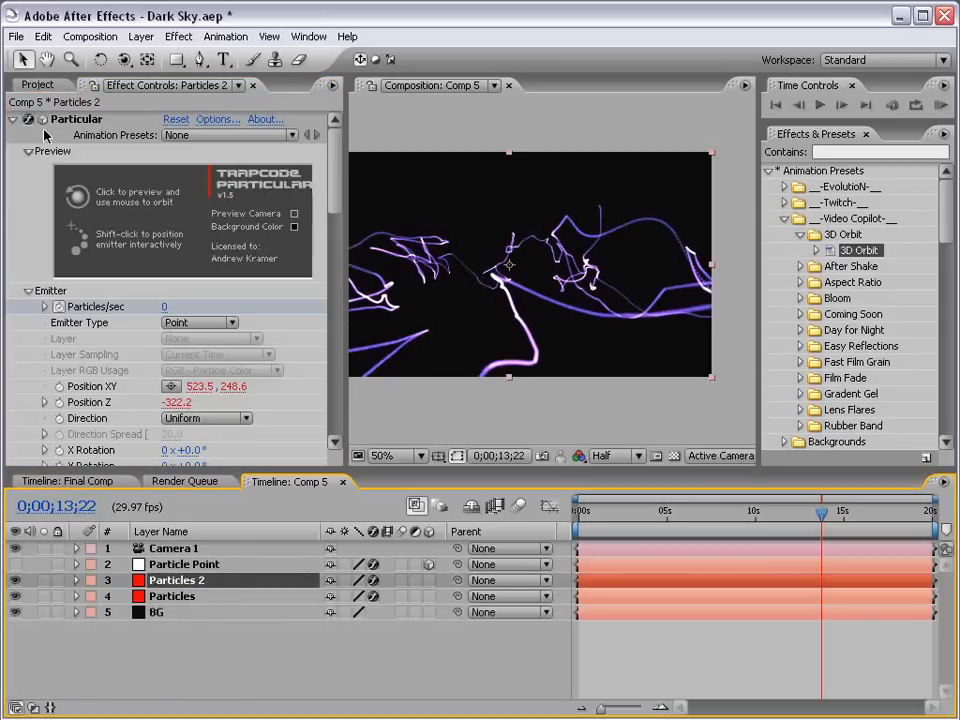
left_click(43, 36)
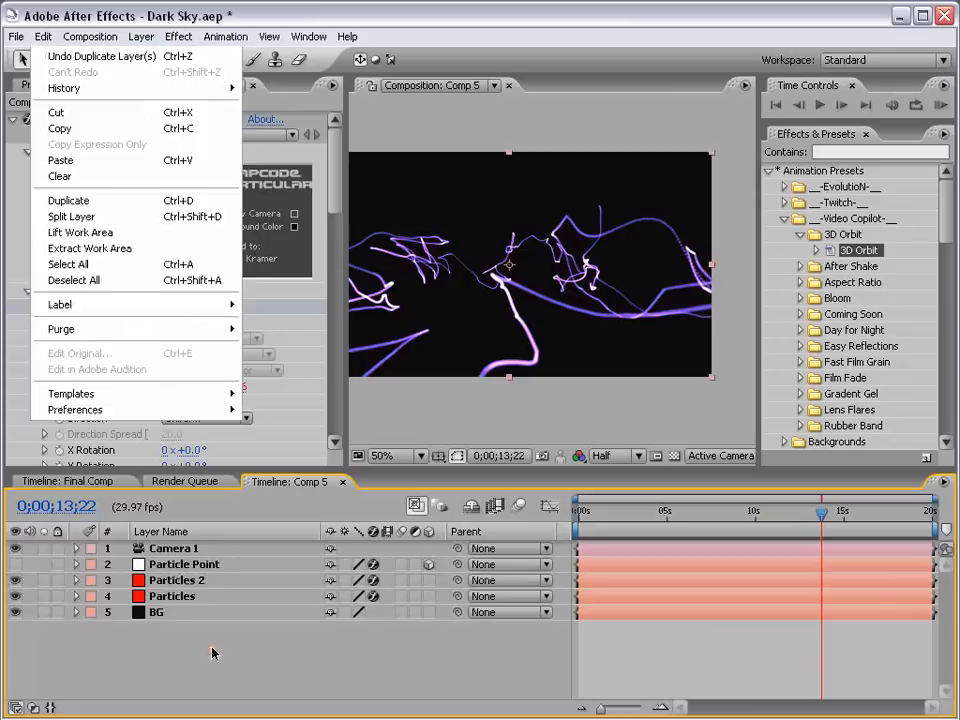
Edit the Particles 2 layer's Position XY expression so its second line reads [temp[0], temp[1]+30].
left_click(190, 580)
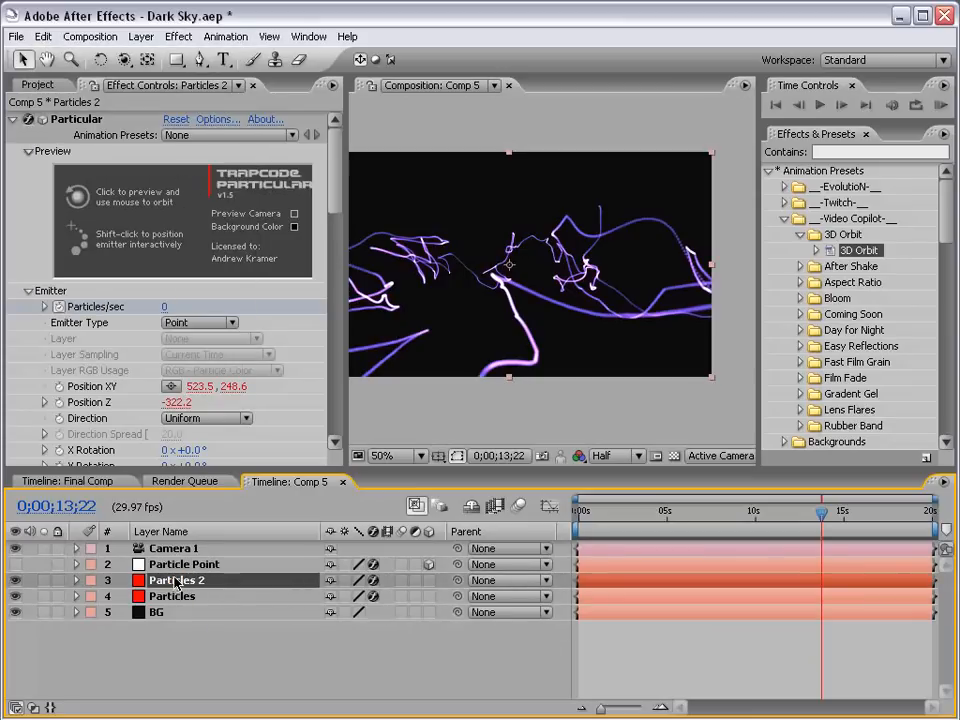
key("u")
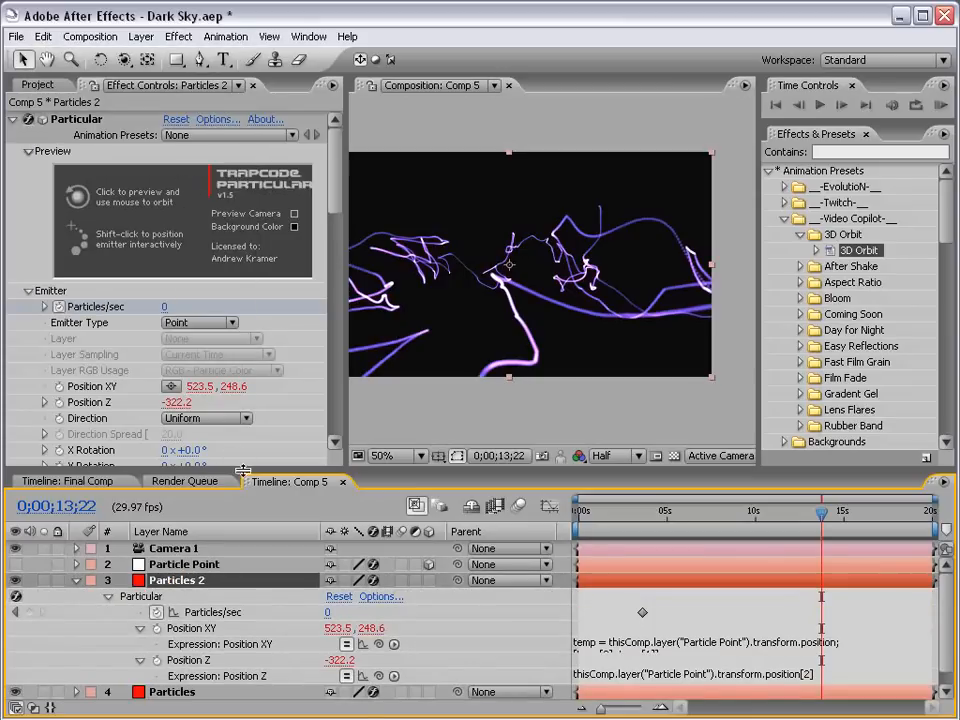
left_click_drag(242, 471, 228, 421)
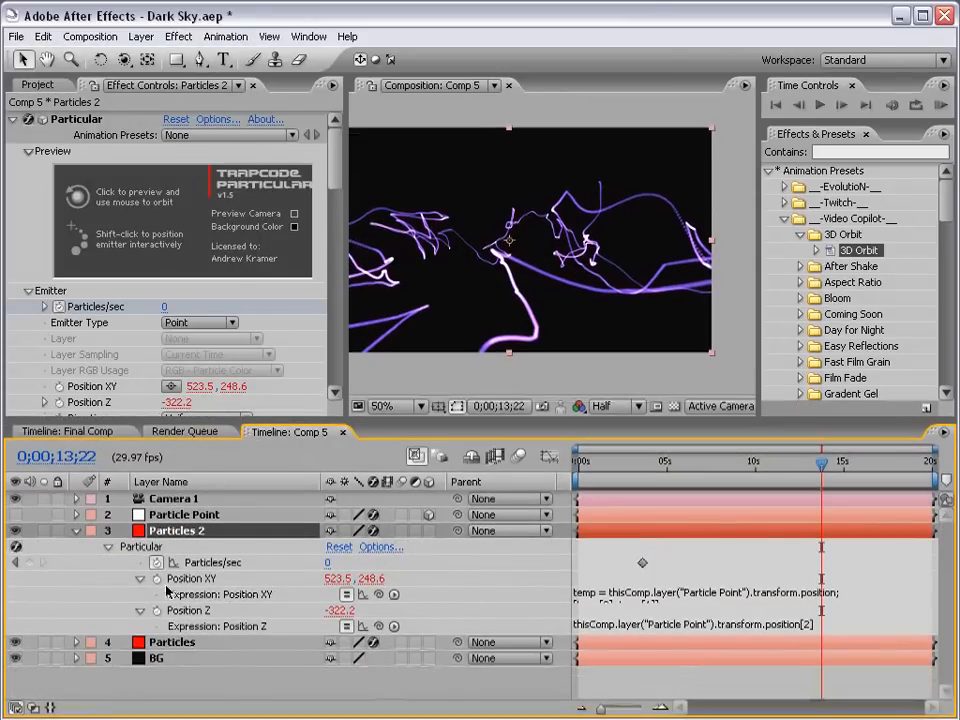
left_click(578, 598)
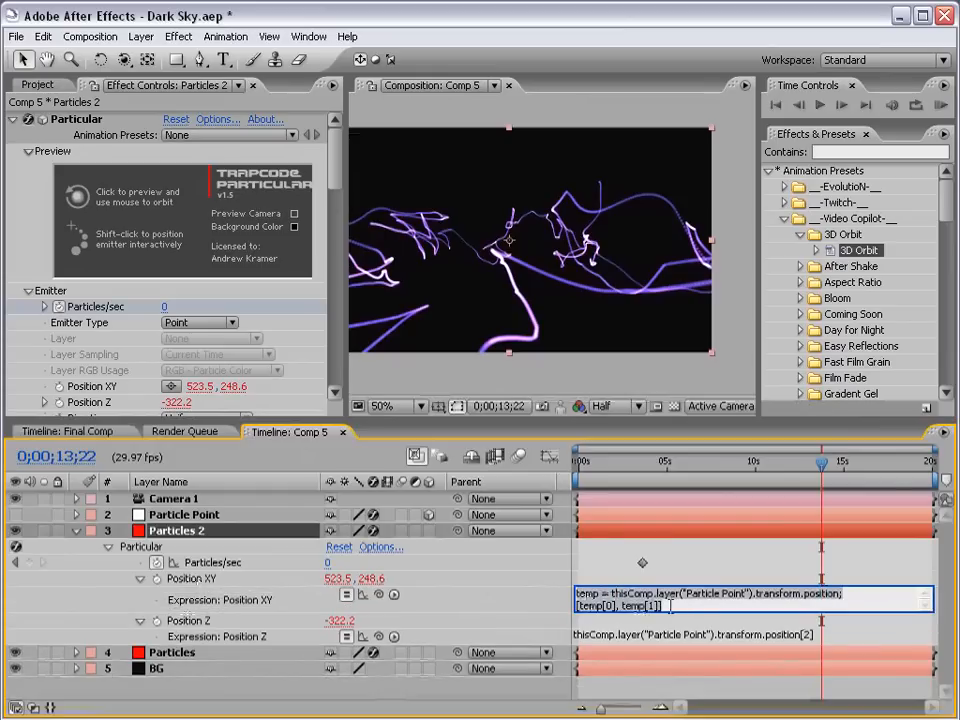
left_click(678, 605)
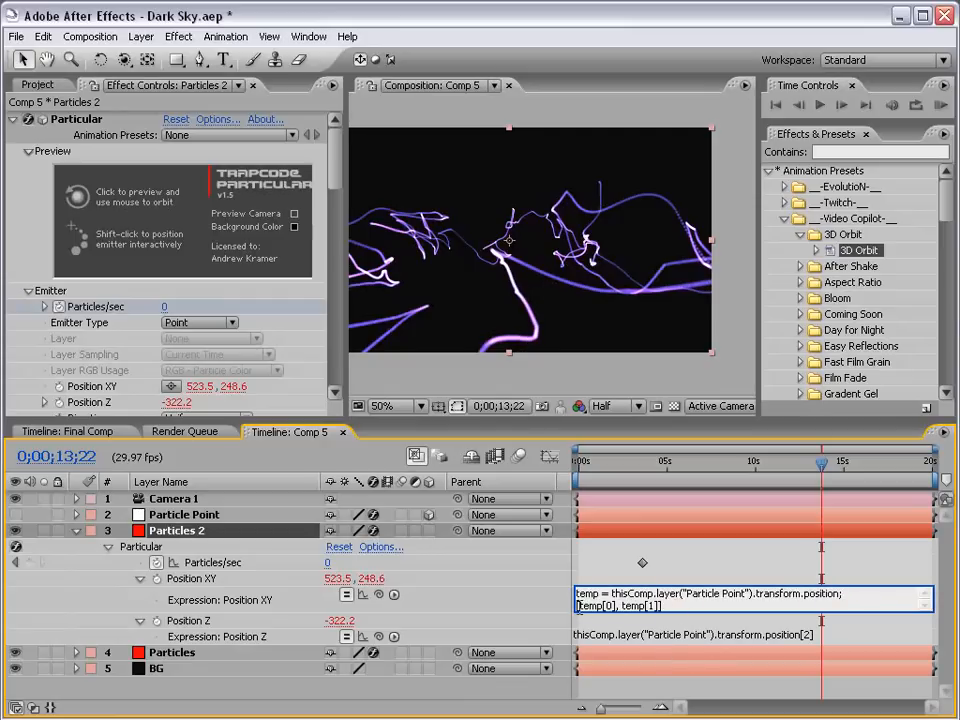
left_click(608, 606)
type("]")
left_click(674, 555)
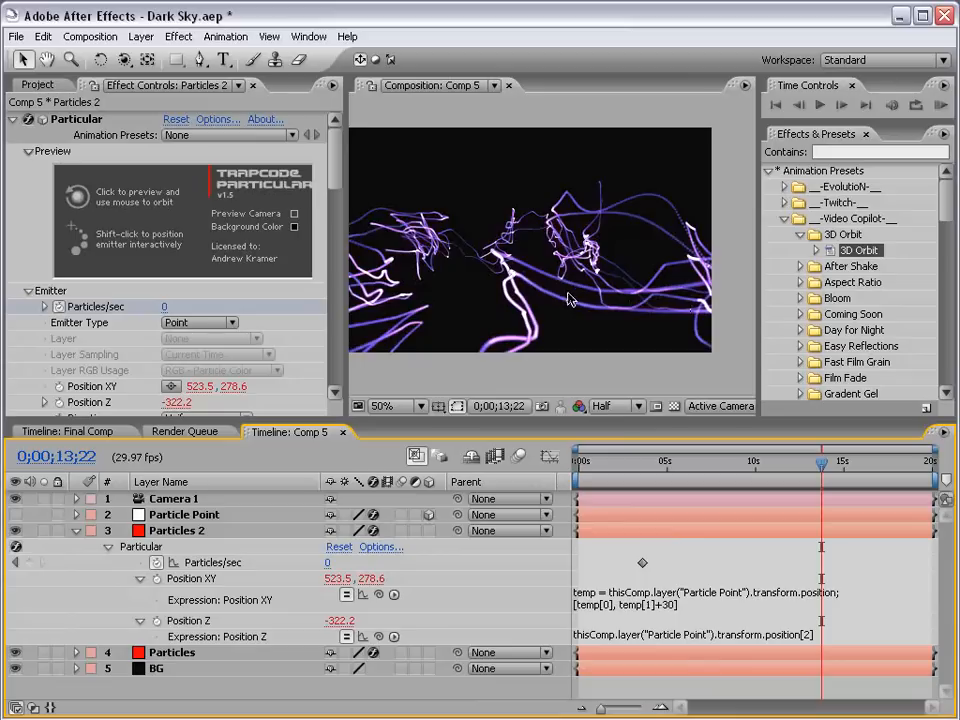
Undo and redo the Particles 2 expression offset to compare the streaks with and without it.
key("ctrl+z")
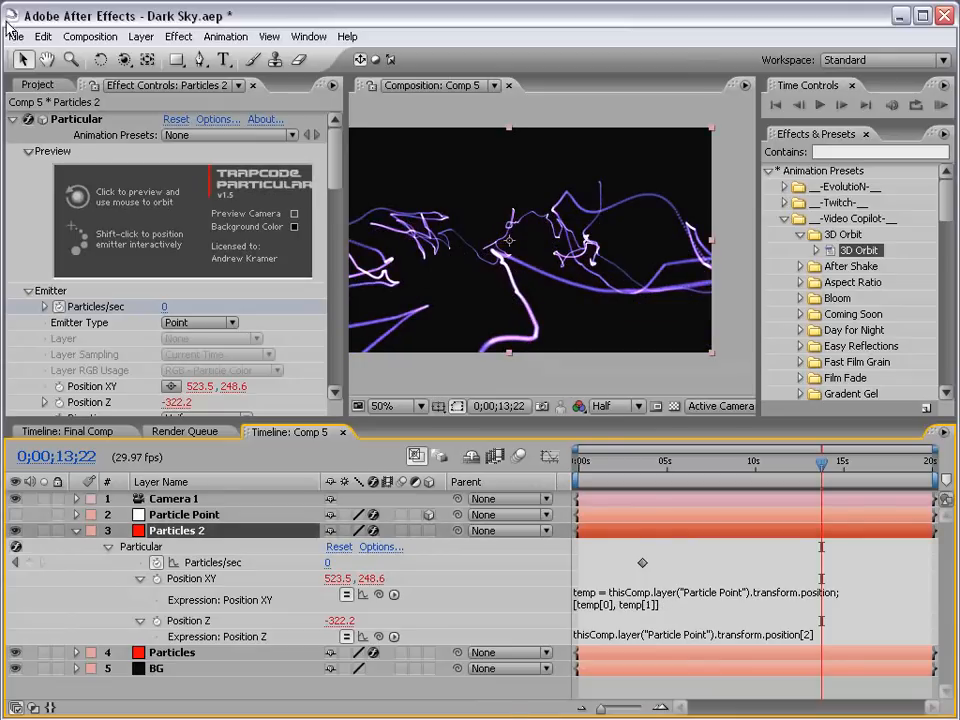
left_click(43, 36)
left_click(75, 72)
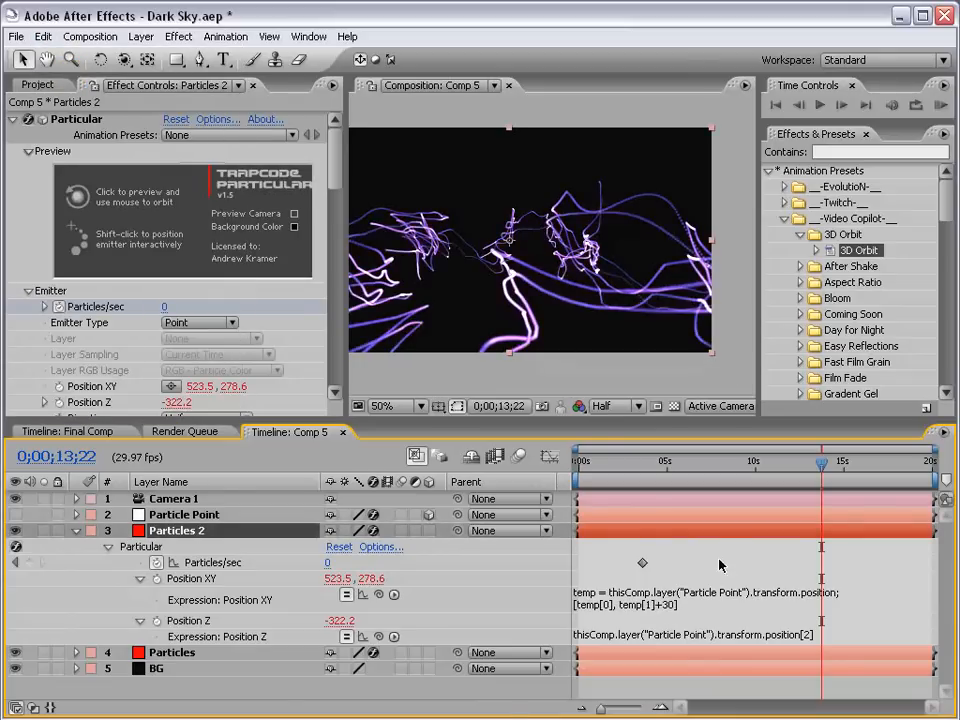
Change the Particles layer's Position XY expression to end in [temp[0], temp[1]-30], collapse the layer properties and save the project.
left_click(172, 652)
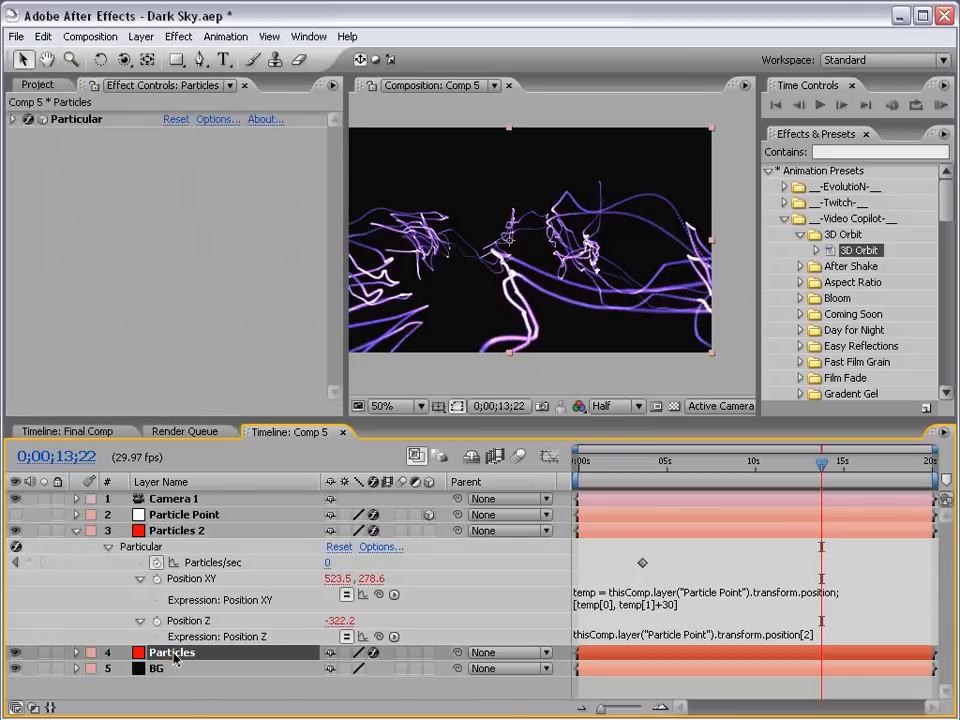
key("u")
scroll(662, 627, "down", 3)
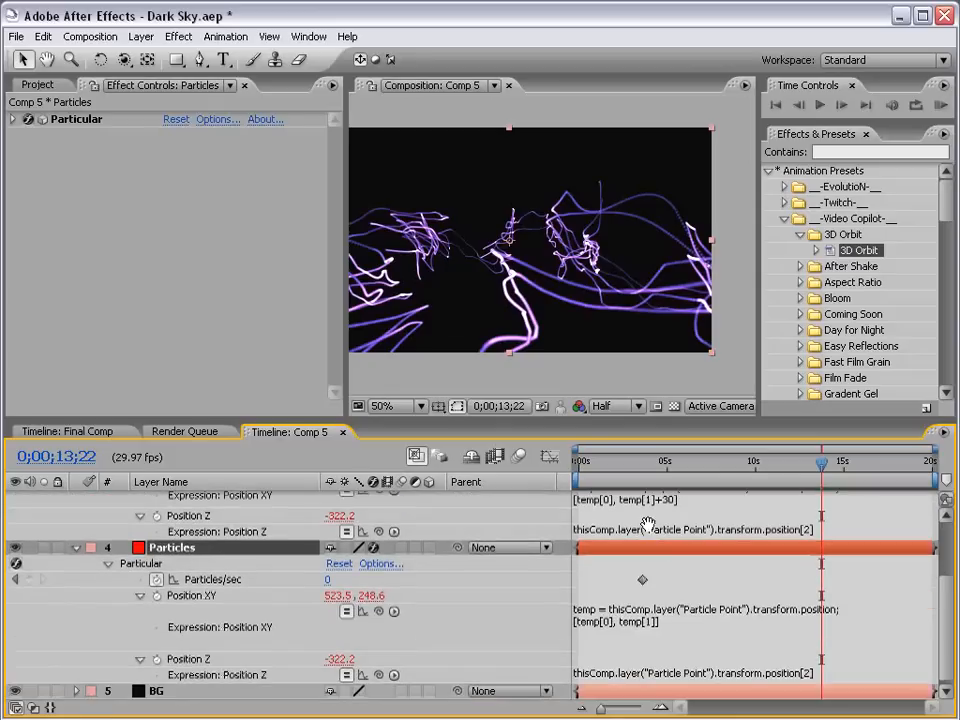
left_click(662, 625)
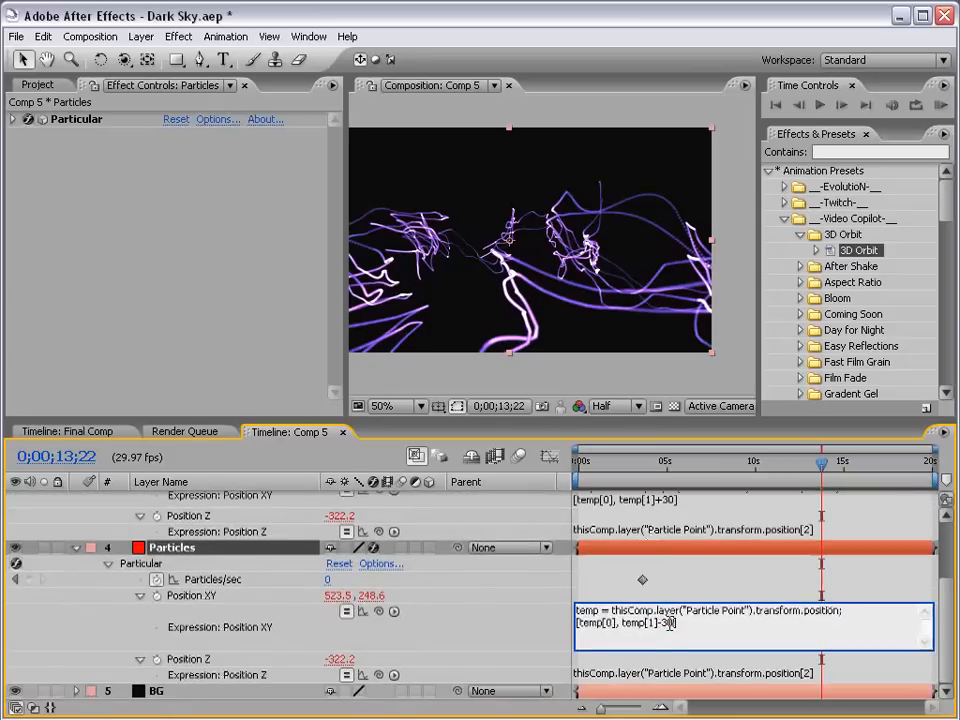
left_click(676, 590)
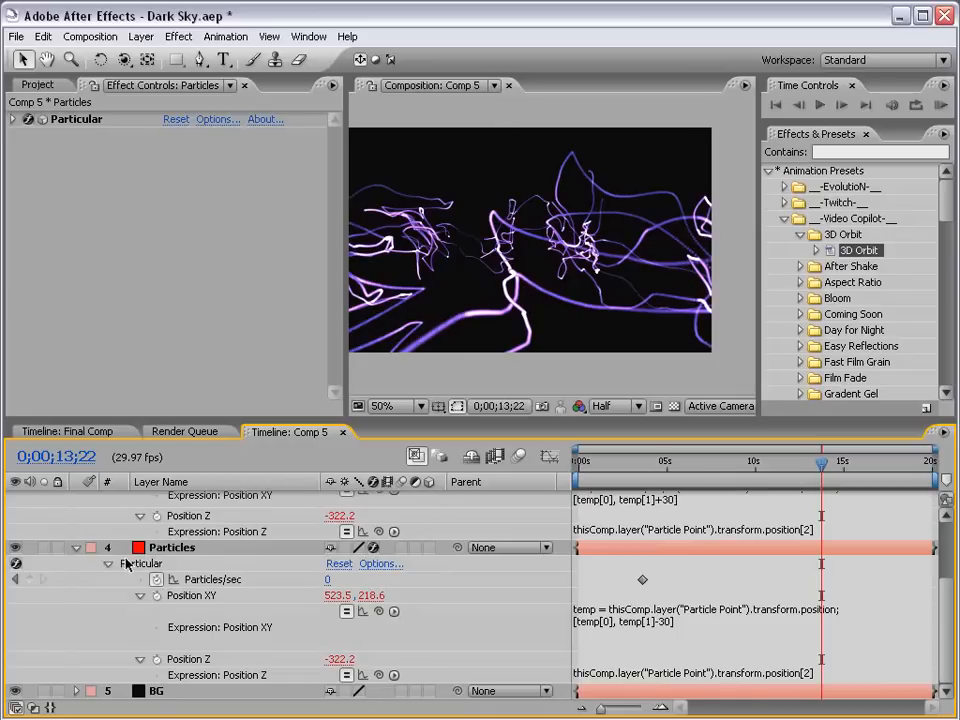
key("ctrl+a")
left_click(77, 549)
left_click(646, 639)
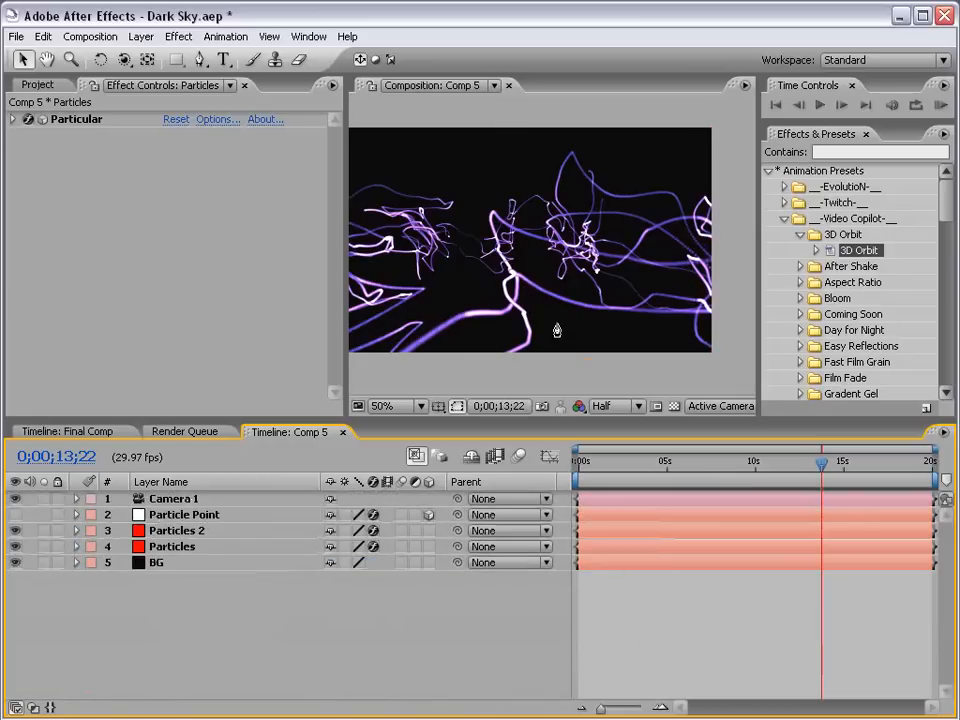
key("ctrl+s")
Switch to the Top view and temporarily show the Particle Point layer to compare its orbit path with Camera 1's position.
left_click(625, 407)
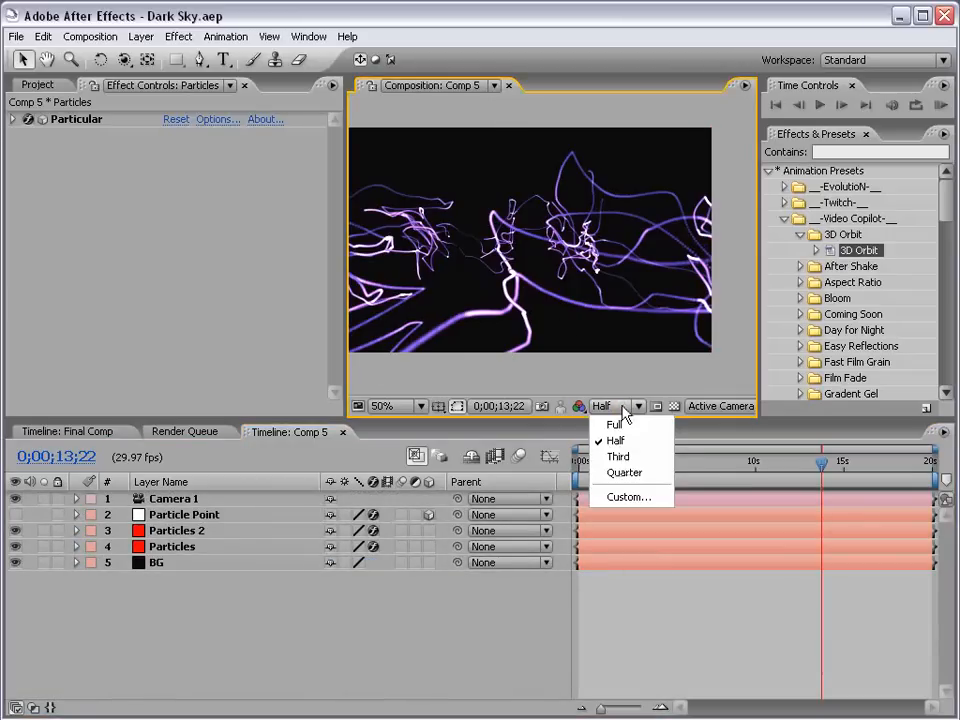
left_click(722, 406)
left_click(725, 506)
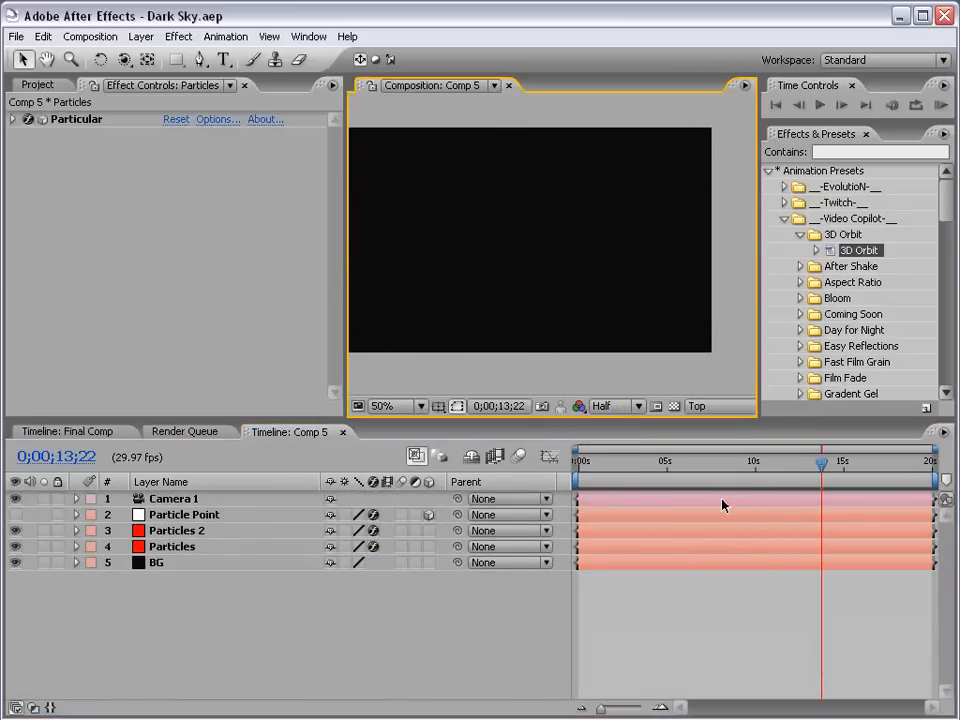
left_click(167, 499)
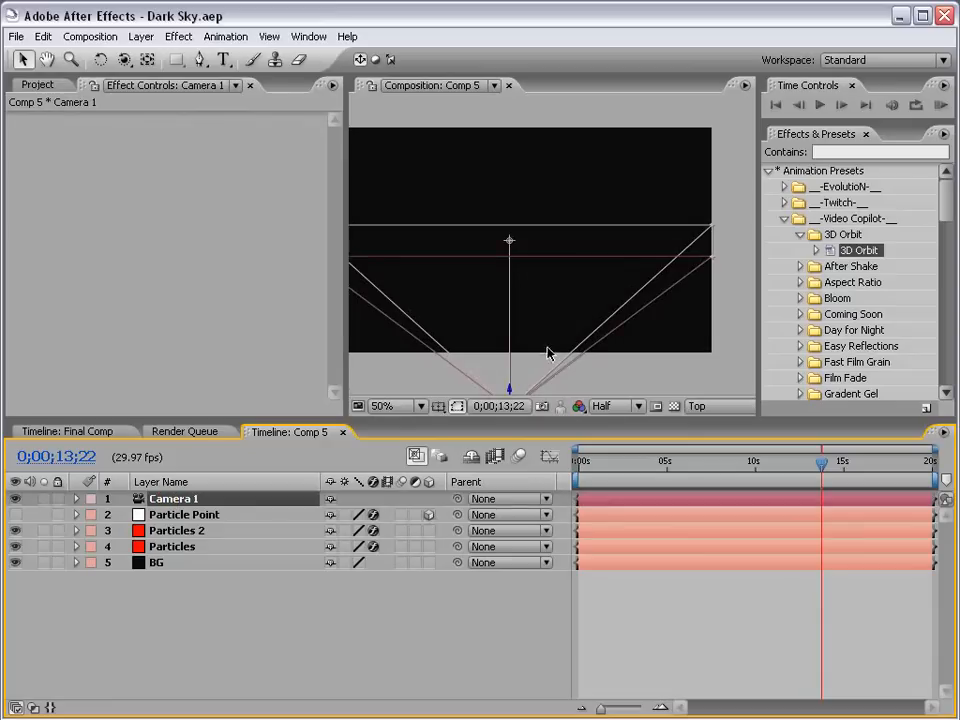
key("space")
left_click_drag(549, 356, 561, 272)
key("space")
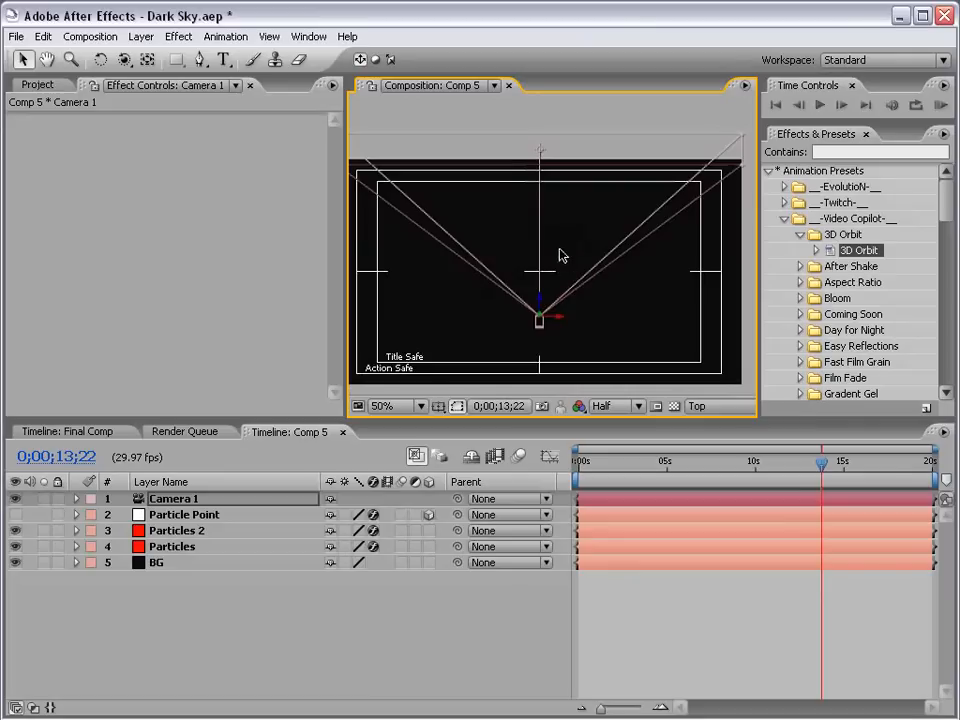
left_click(181, 516)
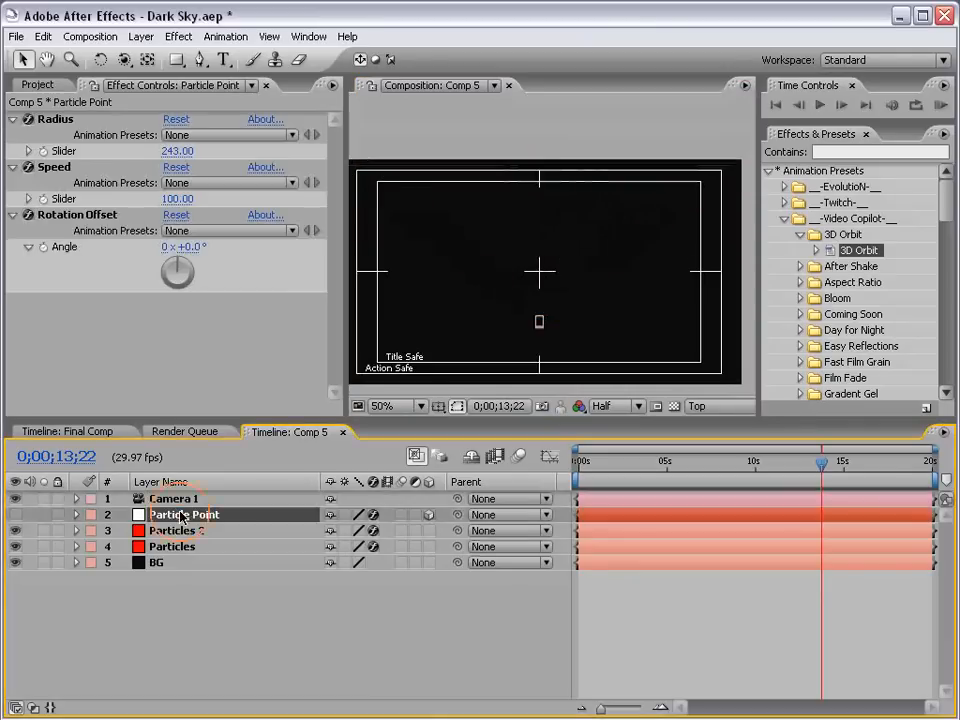
left_click(16, 514)
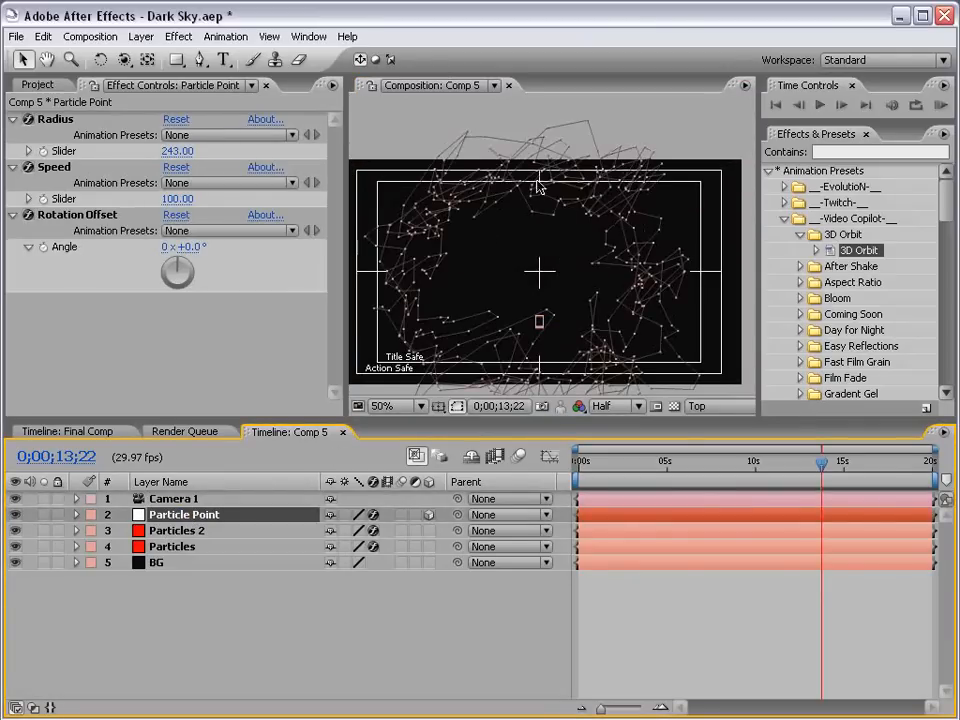
left_click(16, 514)
Move Camera 1's point of interest to the composition center in the Top view and return to the Active Camera view.
left_click(131, 498)
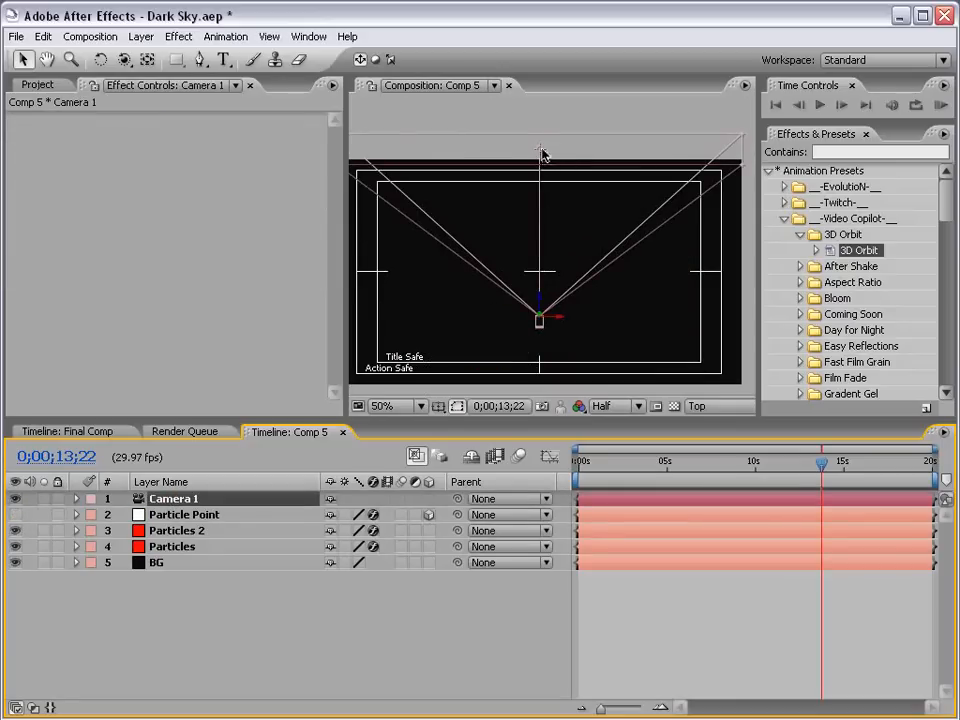
left_click_drag(537, 216, 540, 270)
scroll(553, 289, "up", 2)
left_click_drag(534, 359, 536, 356)
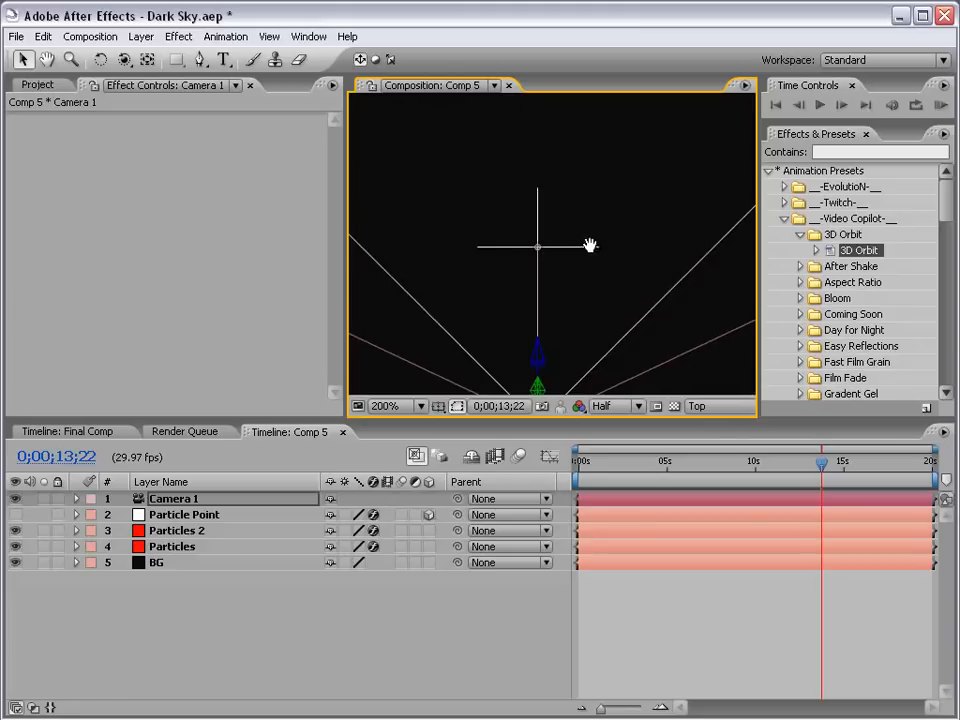
scroll(590, 245, "down", 3)
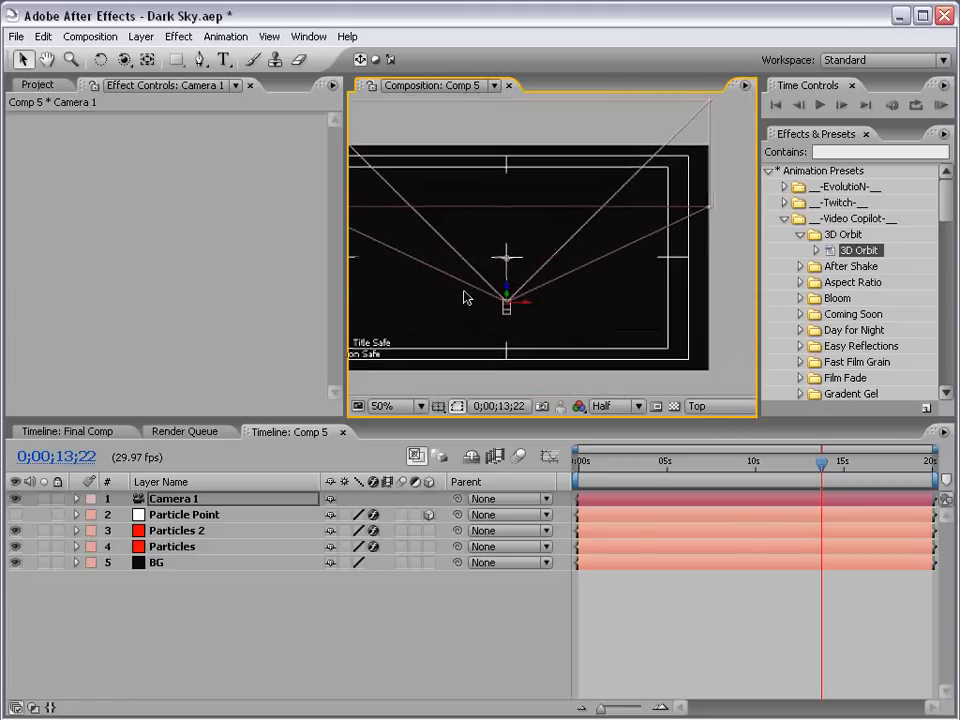
left_click(706, 406)
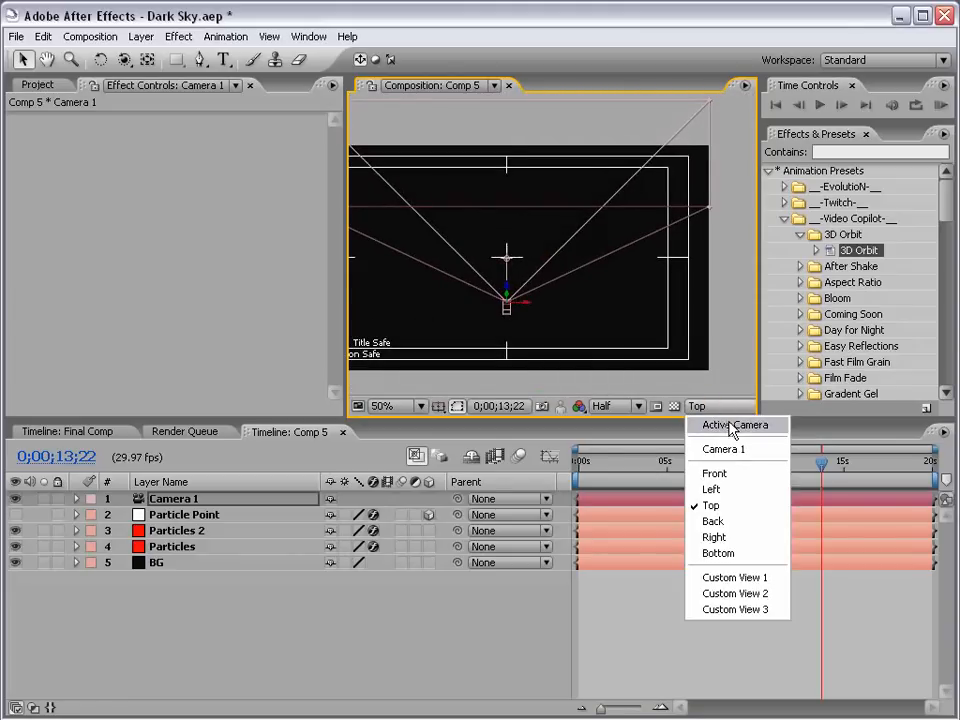
left_click(733, 427)
Widen the composition viewer, reposition the frame in it and turn off the Title/Action Safe guides.
left_click_drag(346, 327, 130, 327)
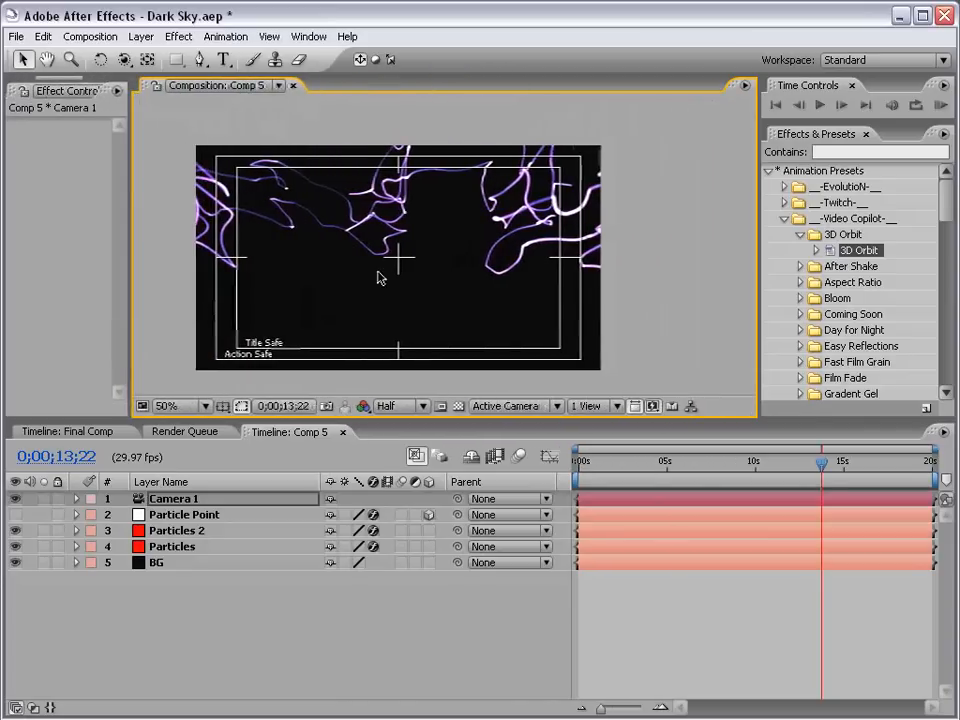
key("apostrophe")
left_click_drag(321, 229, 515, 229)
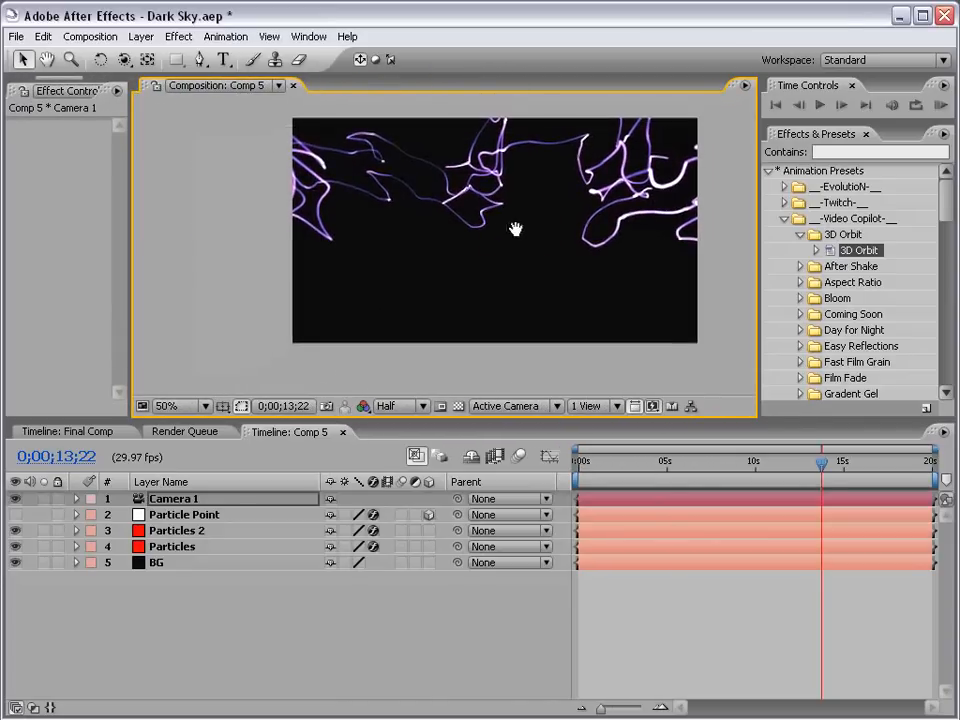
left_click(223, 406)
left_click(250, 425)
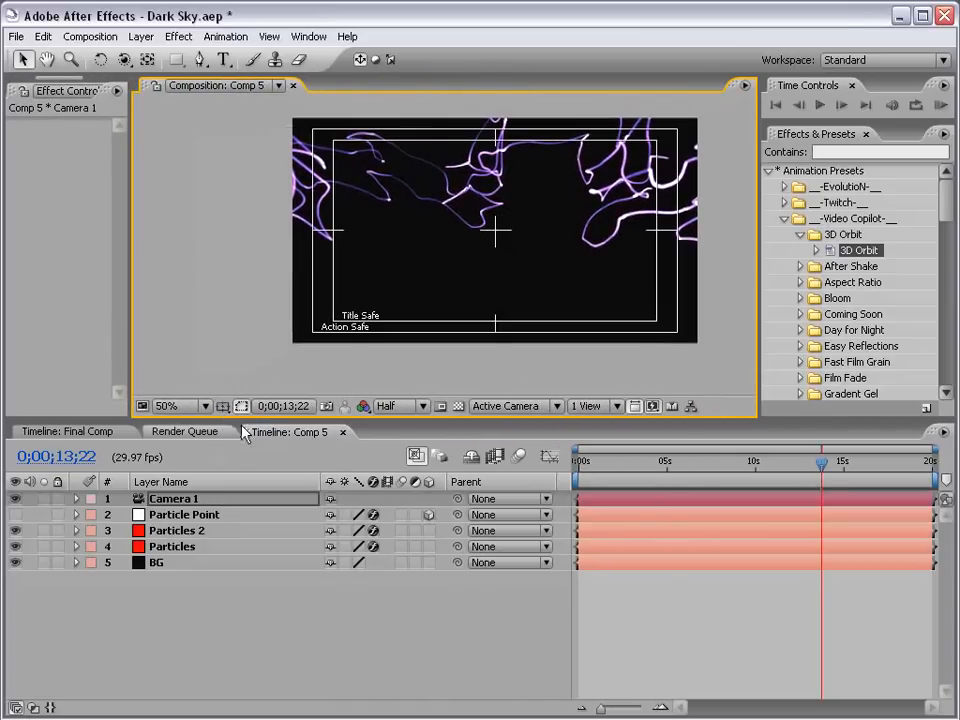
left_click(224, 407)
left_click(232, 424)
left_click_drag(556, 191, 551, 211)
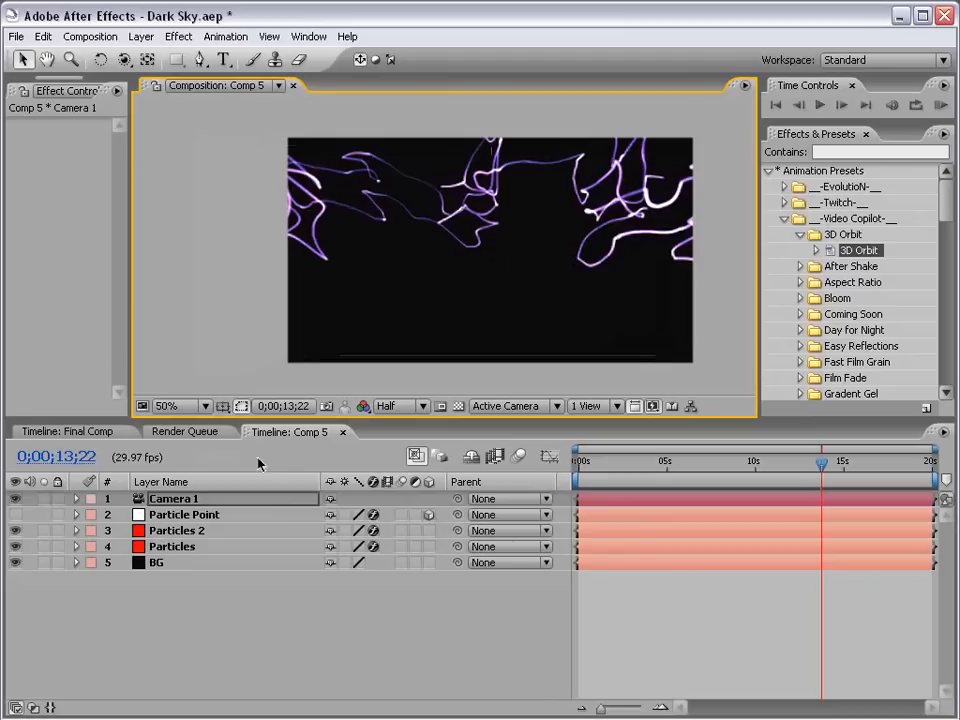
Orbit Camera 1 to bring the purple streaks closer to the frame's vertical middle and save the project.
left_click(124, 59)
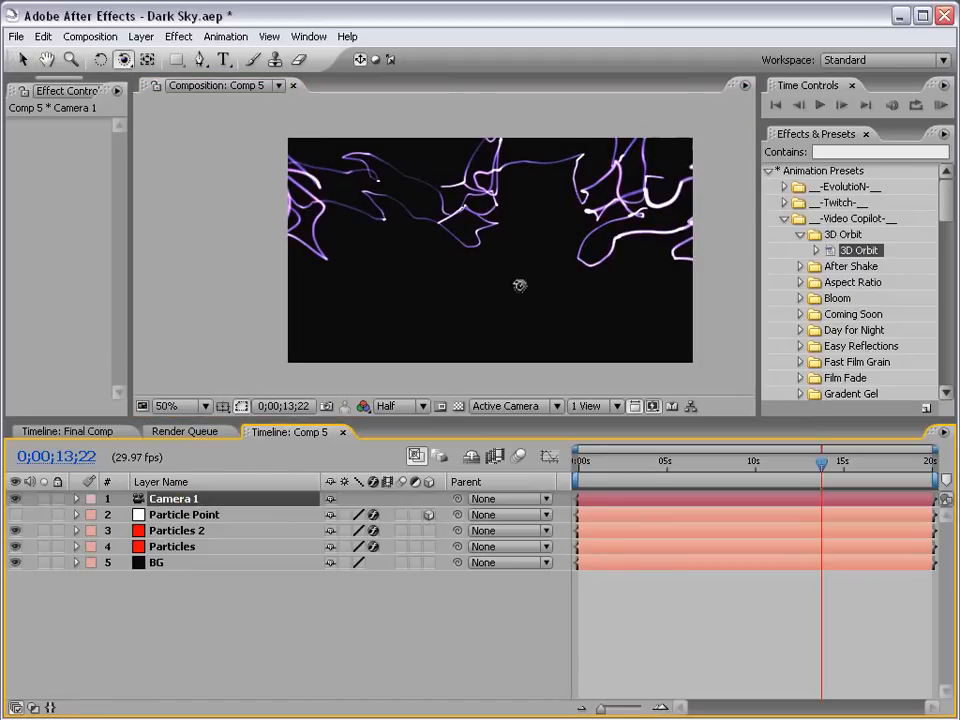
mouse_move(535, 258)
left_mouse_down()
mouse_move(546, 207)
mouse_move(613, 268)
left_mouse_up()
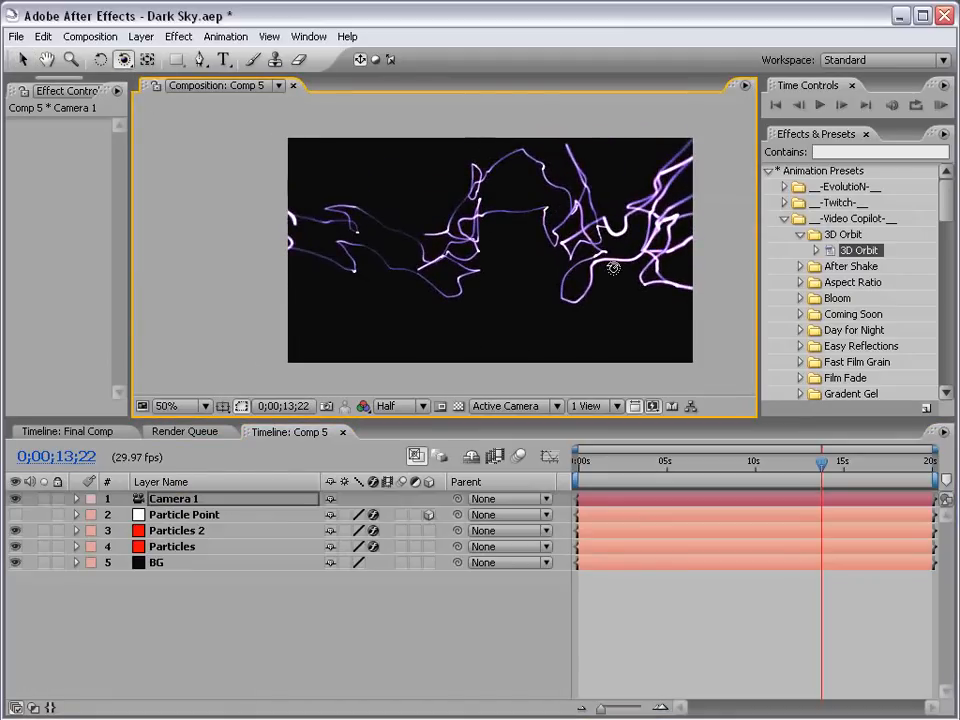
key("ctrl+s")
Reveal Camera 1's Camera Options and lower its Zoom to 109 pixels for a wider field of view.
key("a")
key("a")
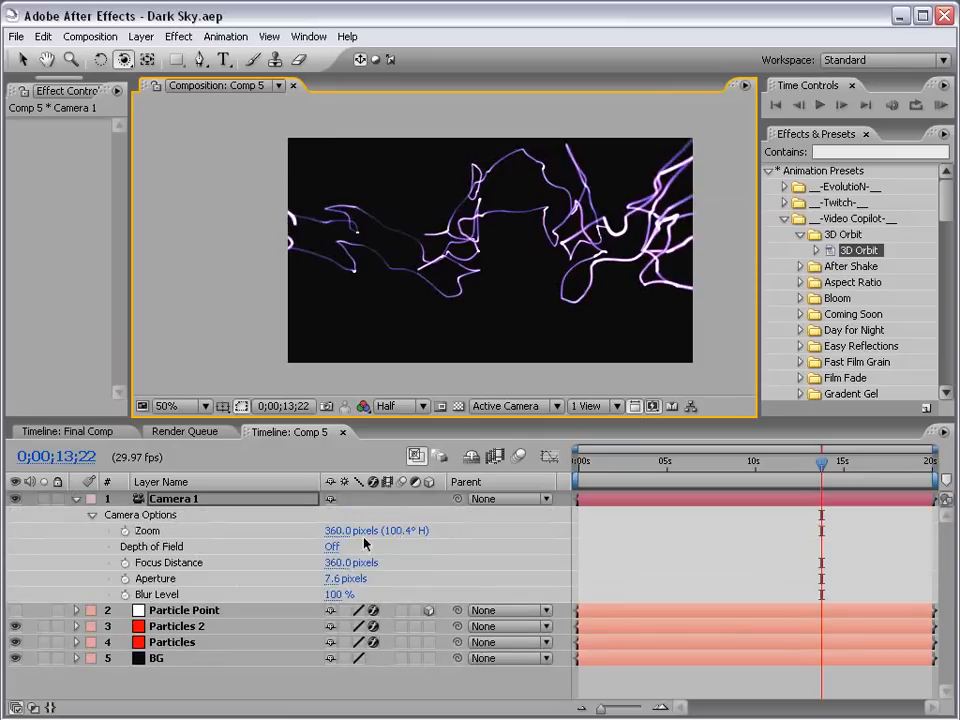
left_click_drag(335, 531, 254, 534)
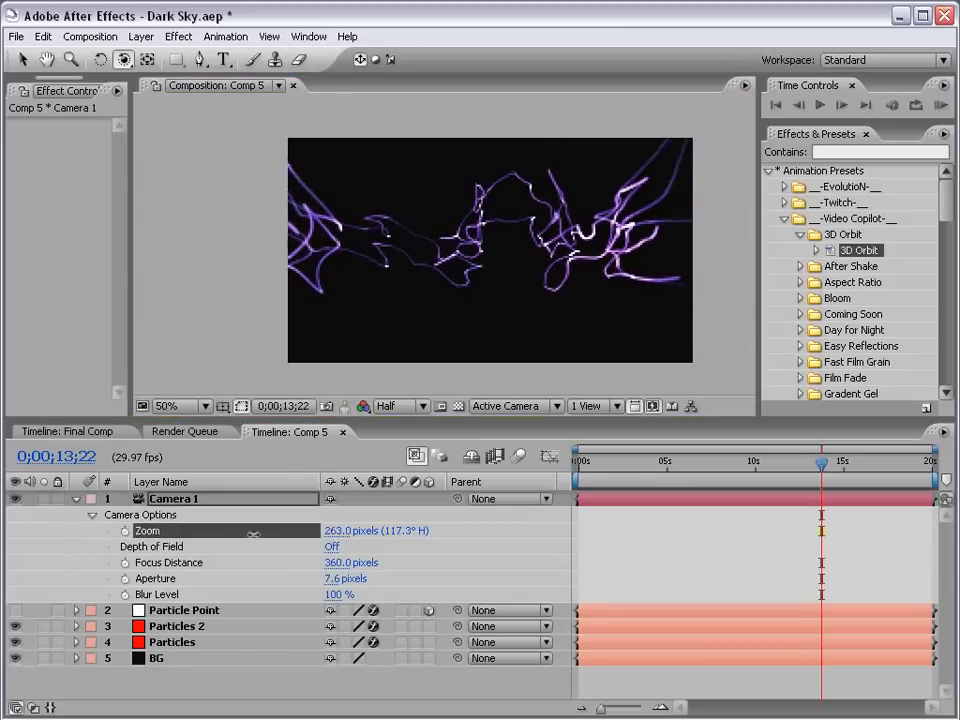
left_click(336, 531)
key("Return")
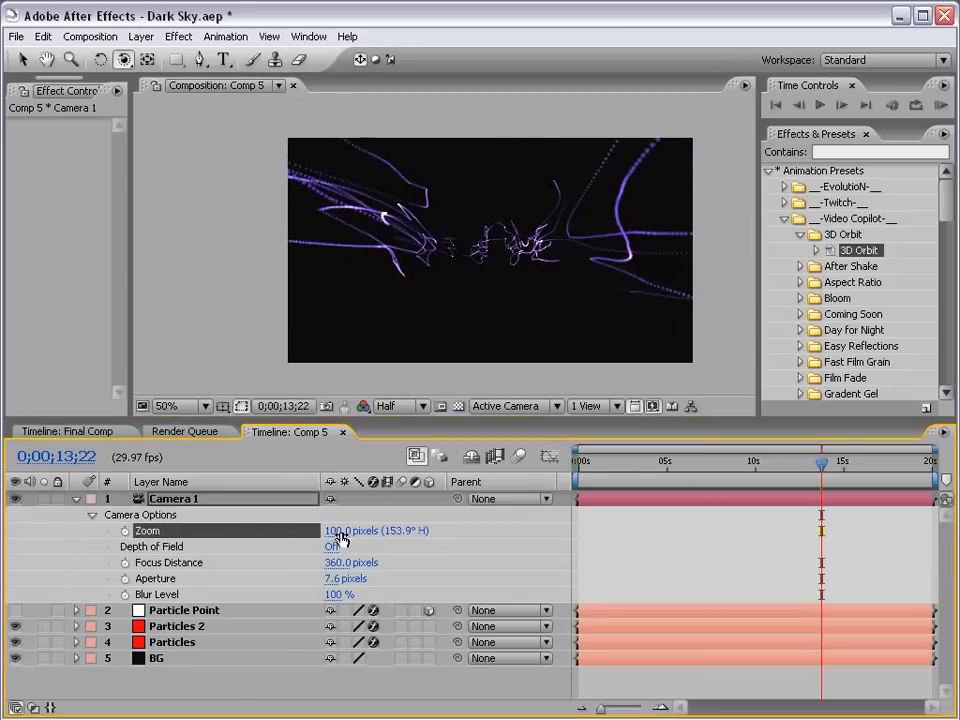
left_click_drag(336, 531, 346, 530)
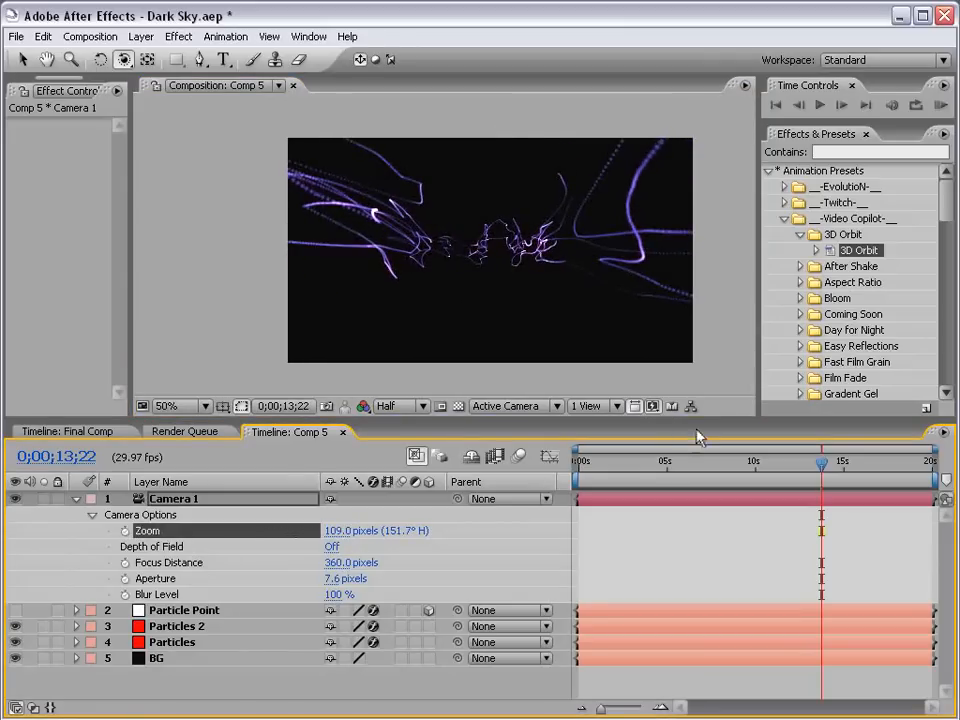
Reframe the streaks by orbiting Camera 1, then collapse its options and select the Particles 2 layer.
left_click_drag(620, 272, 551, 271)
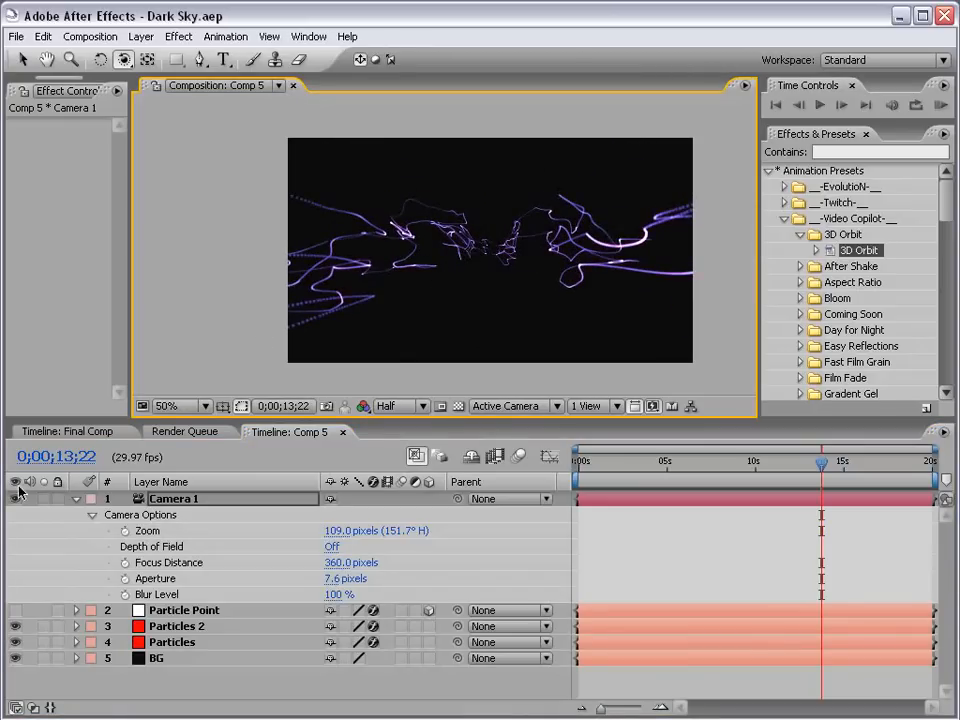
left_click(76, 498)
left_click(141, 589)
left_click(176, 533)
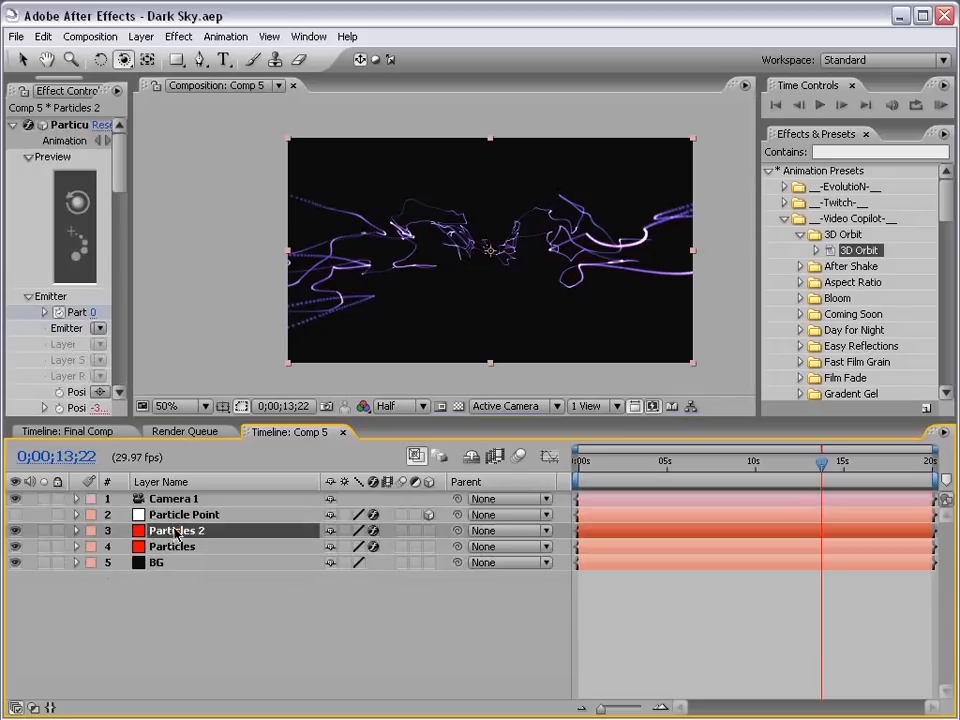
Change the Particles 2 layer's Particular particle color from purple to a magenta pink.
left_click_drag(132, 256, 344, 258)
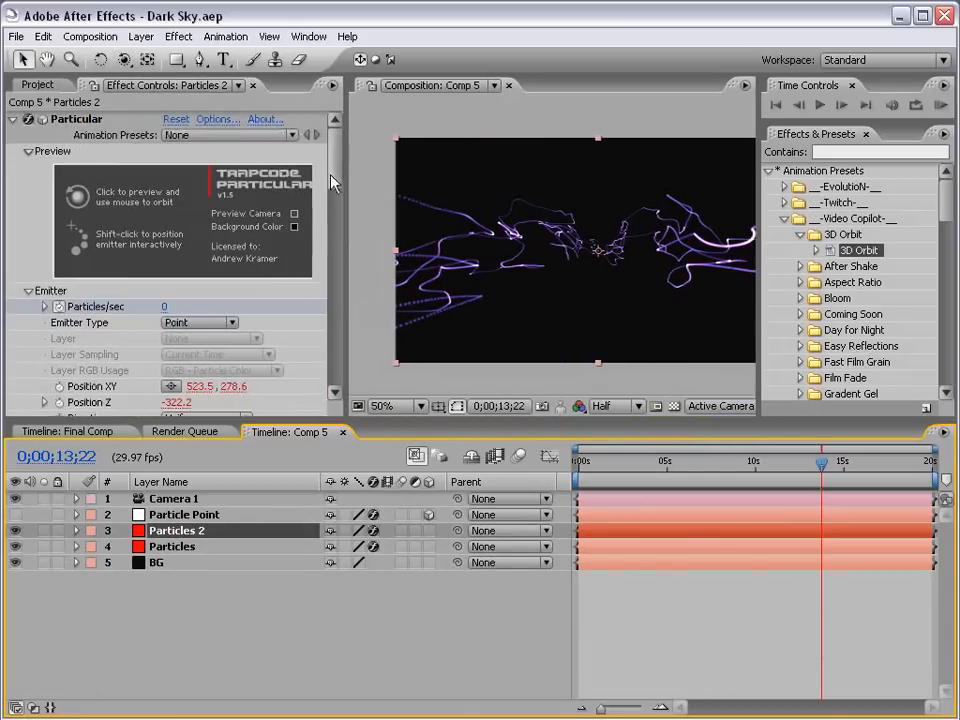
left_click_drag(334, 180, 340, 290)
left_click(171, 266)
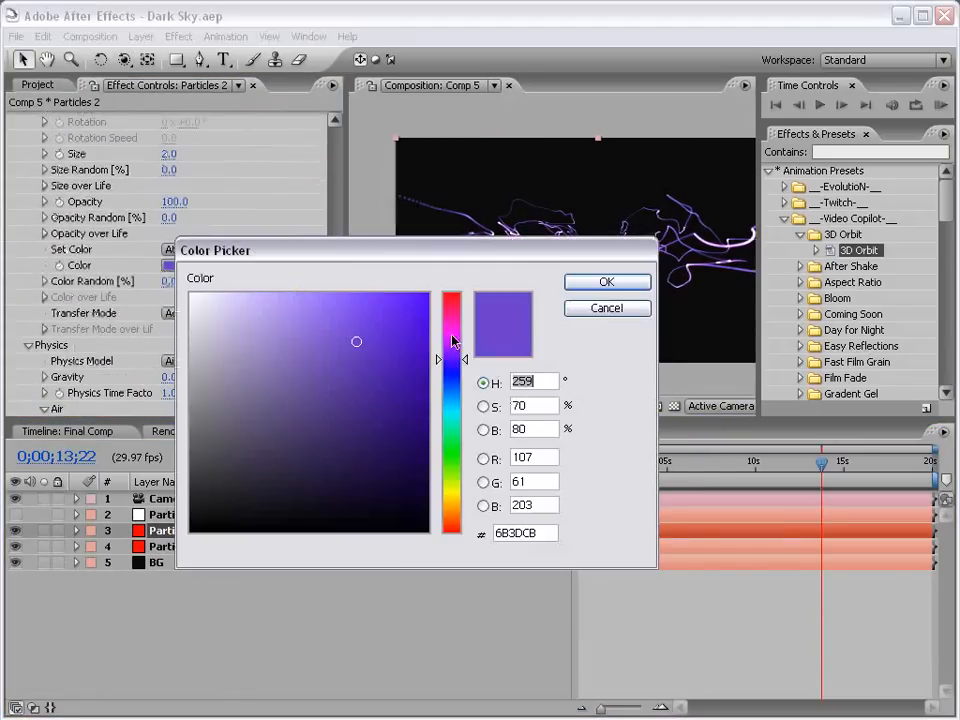
left_click_drag(452, 364, 452, 330)
left_click(583, 284)
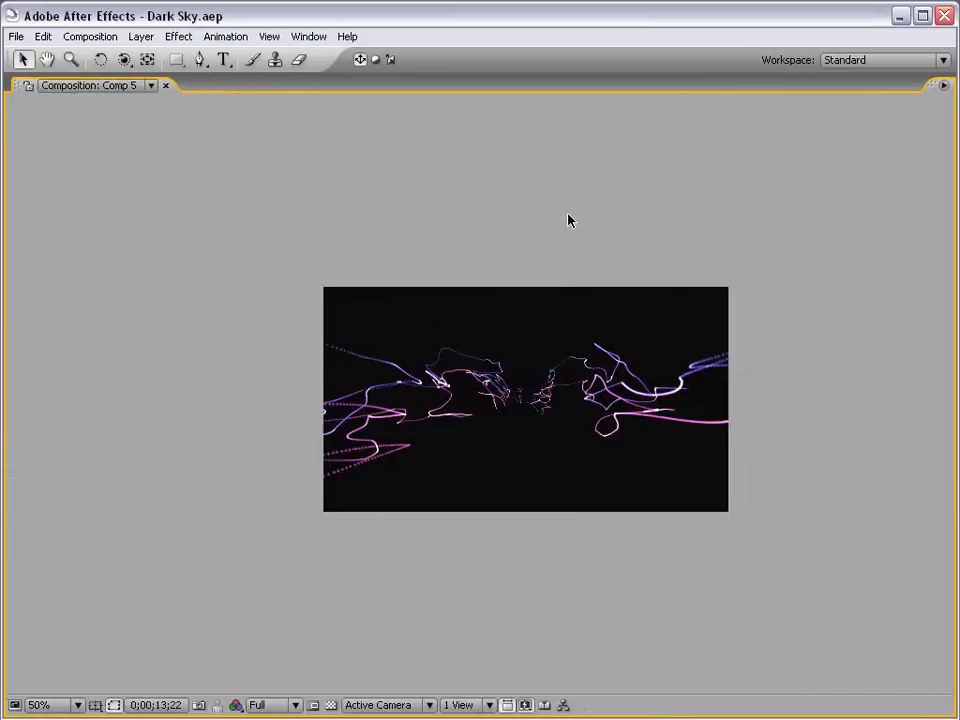
Widen the composition viewer and recentre the frame to show the purple and pink streaks in full.
left_click_drag(640, 280, 614, 279)
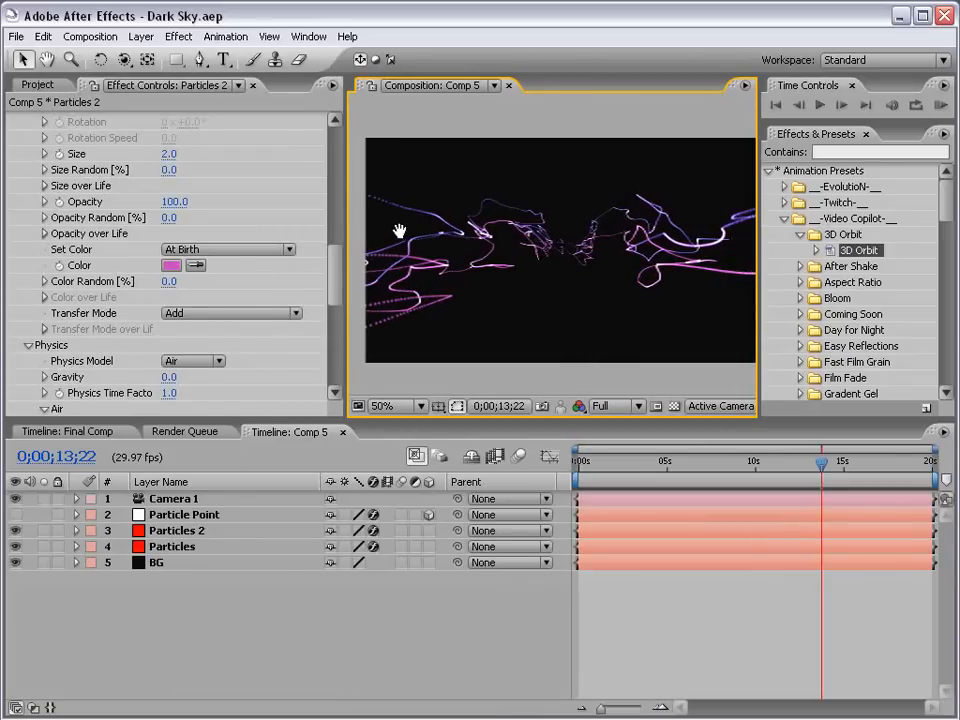
left_click_drag(343, 226, 248, 226)
left_click_drag(649, 250, 598, 257)
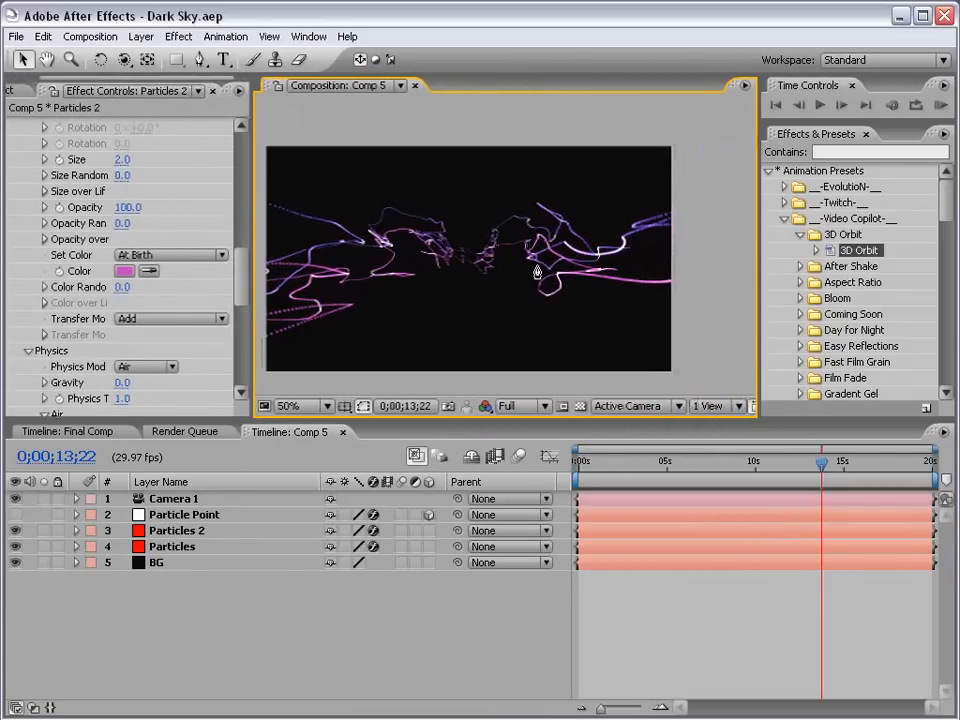
left_click_drag(474, 283, 501, 274)
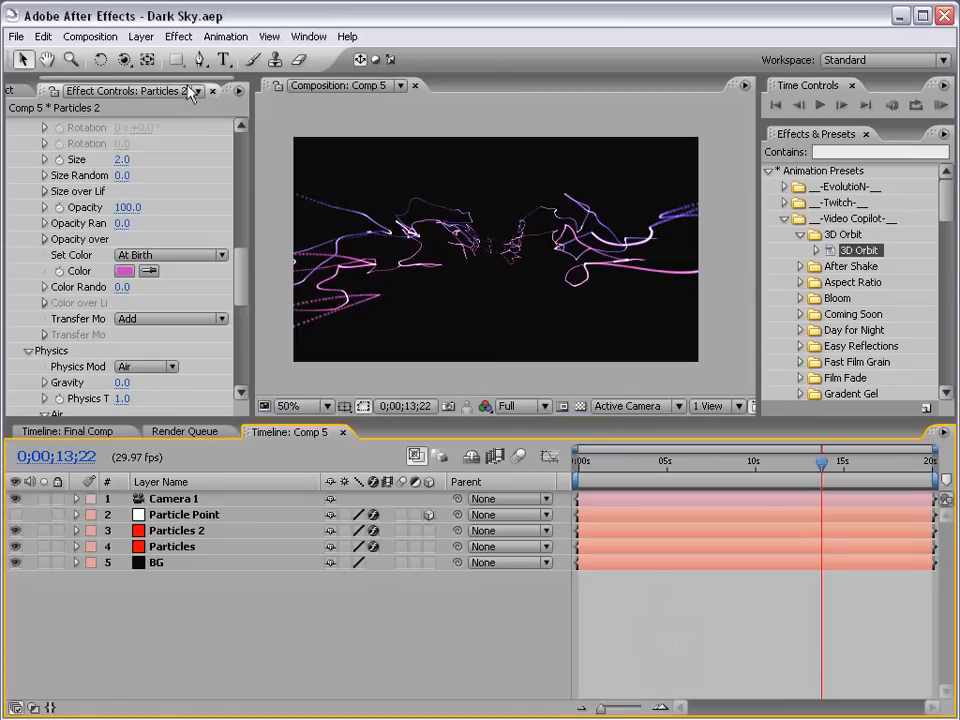
Create a new 864 x 480 solid layer in lime green.
left_click(141, 38)
mouse_move(129, 58)
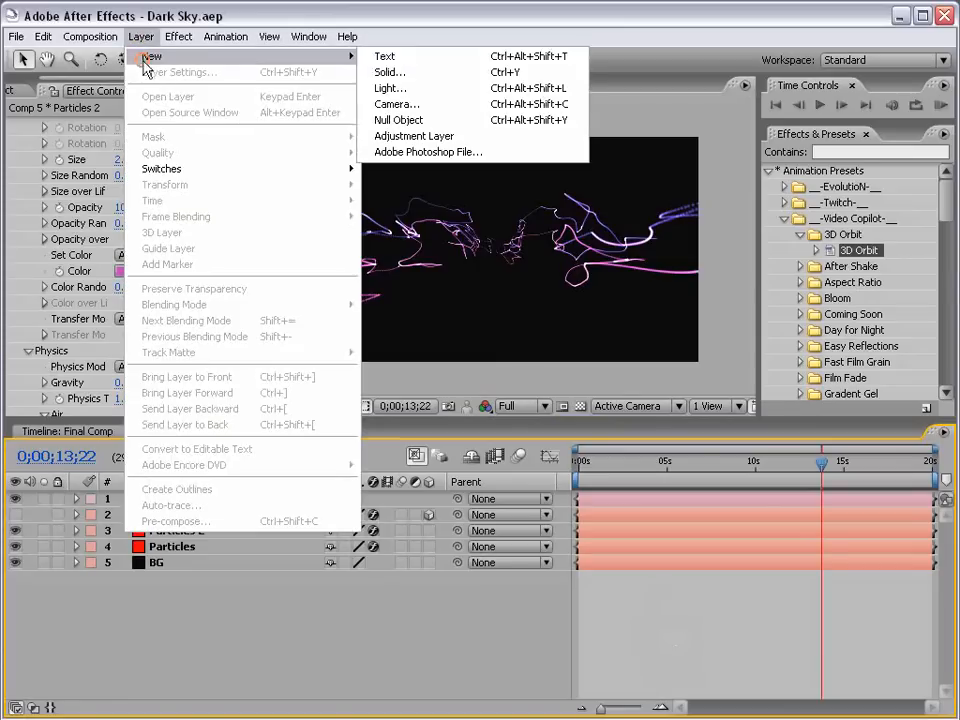
left_click(381, 74)
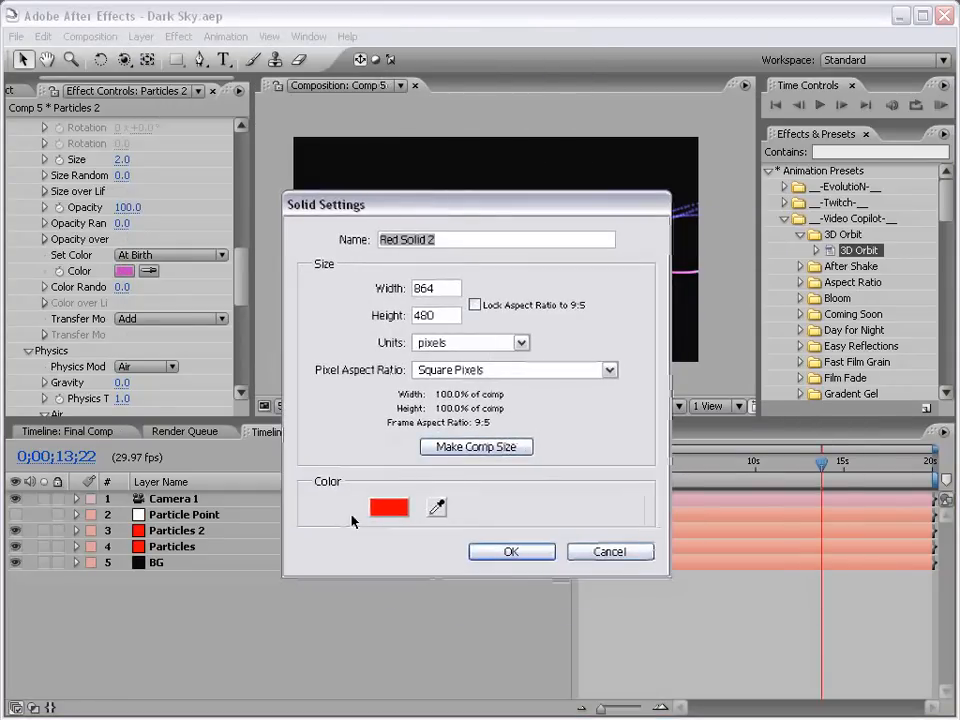
left_click(386, 505)
left_click_drag(451, 533, 461, 466)
left_click(604, 281)
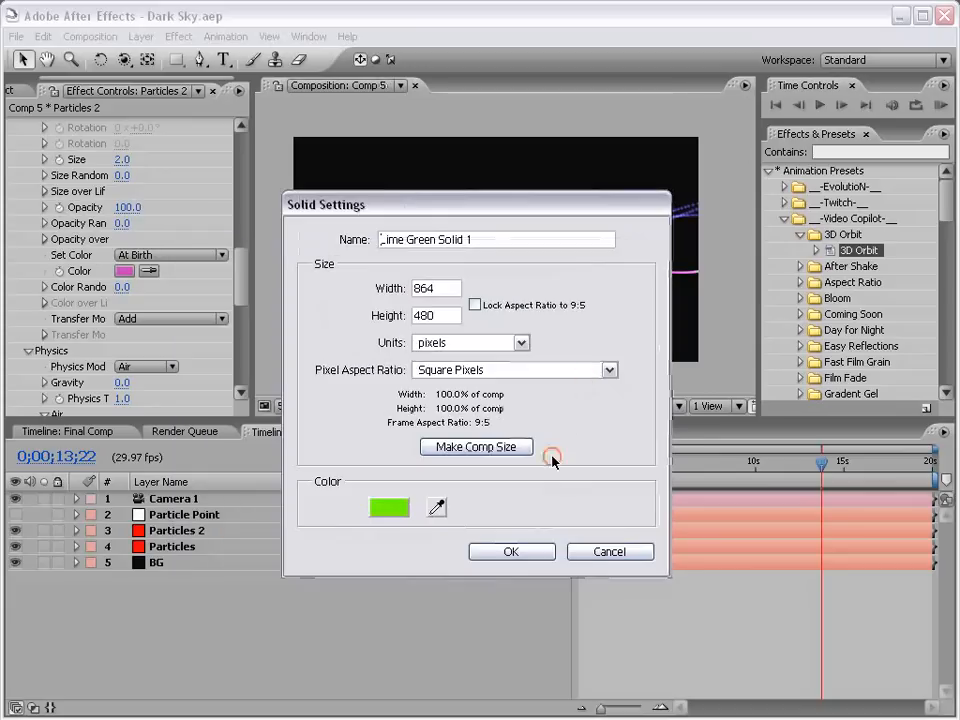
left_click(508, 552)
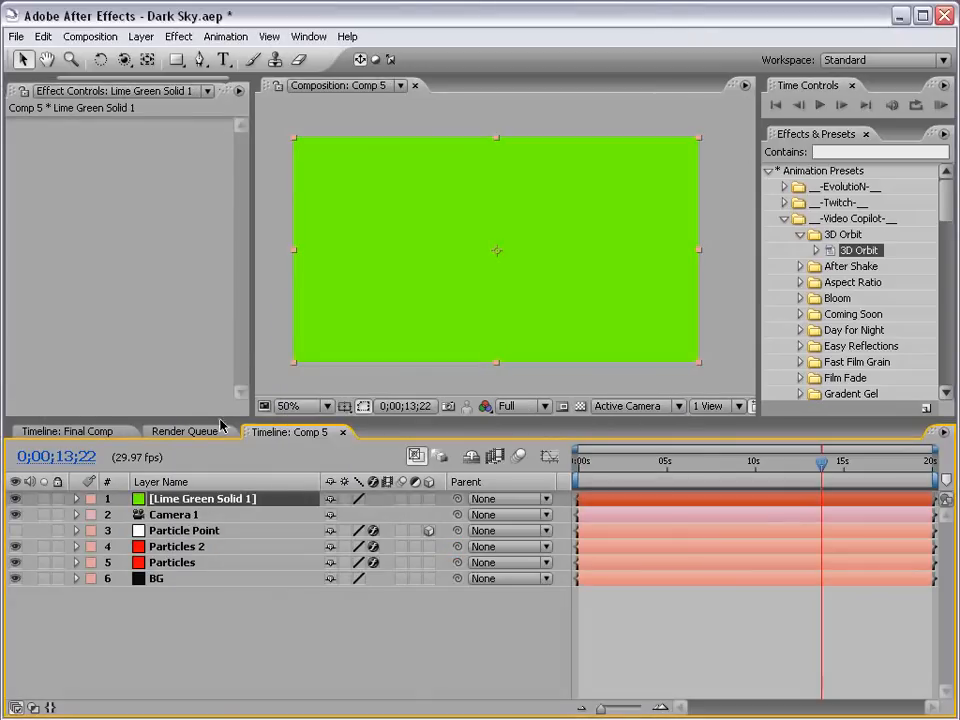
Apply Trapcode Particular to the lime green solid and load its t_StarfieldStatic1 preset.
left_click(178, 36)
mouse_move(233, 660)
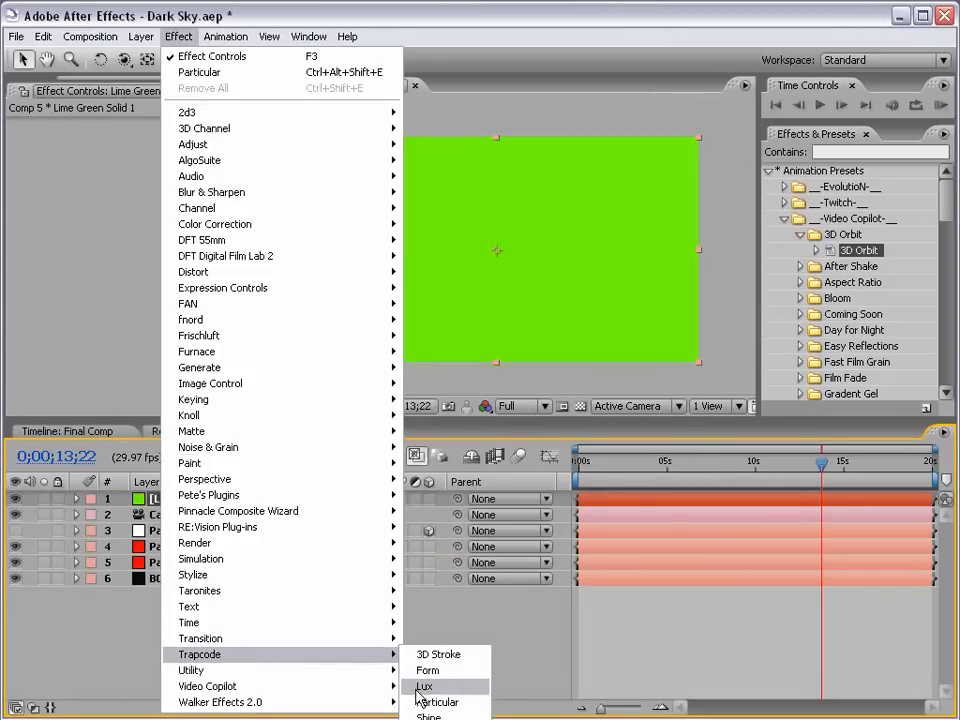
left_click(421, 704)
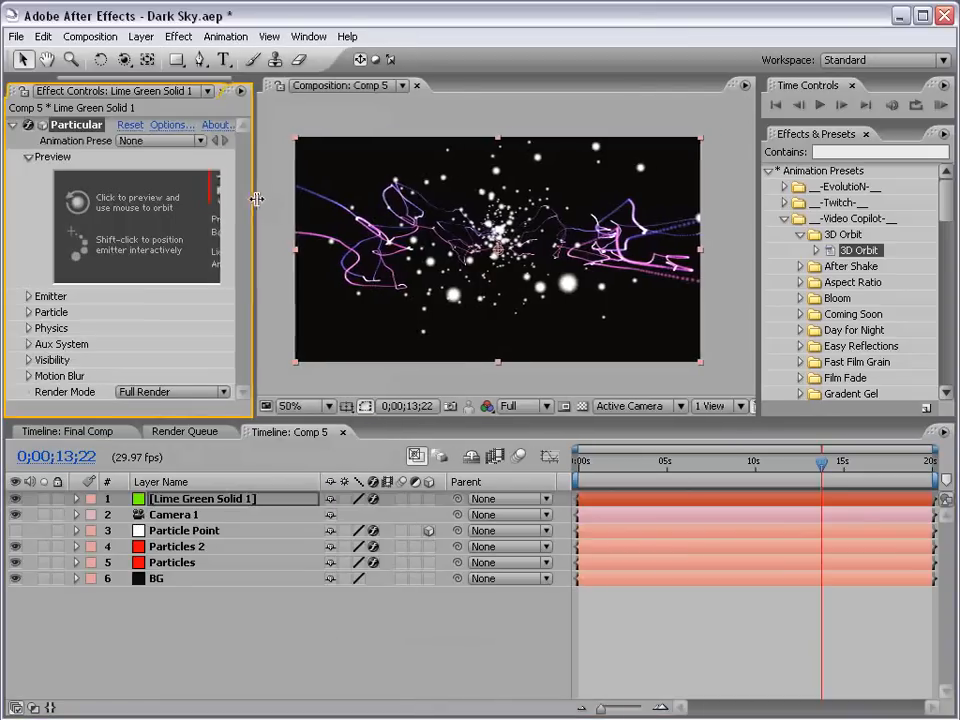
left_click_drag(255, 201, 303, 203)
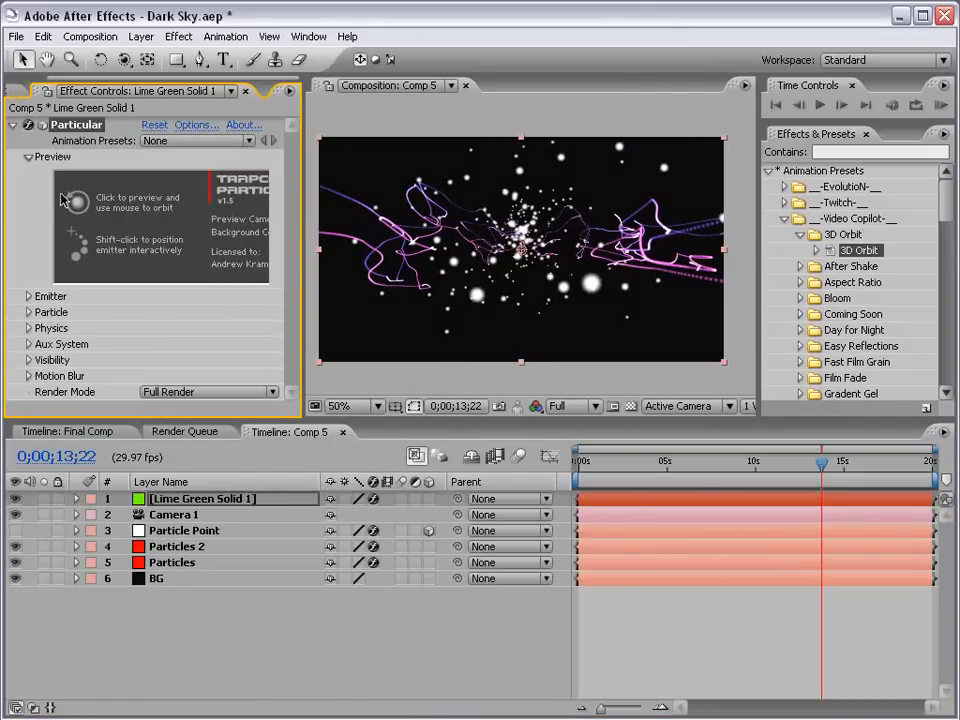
left_click(170, 145)
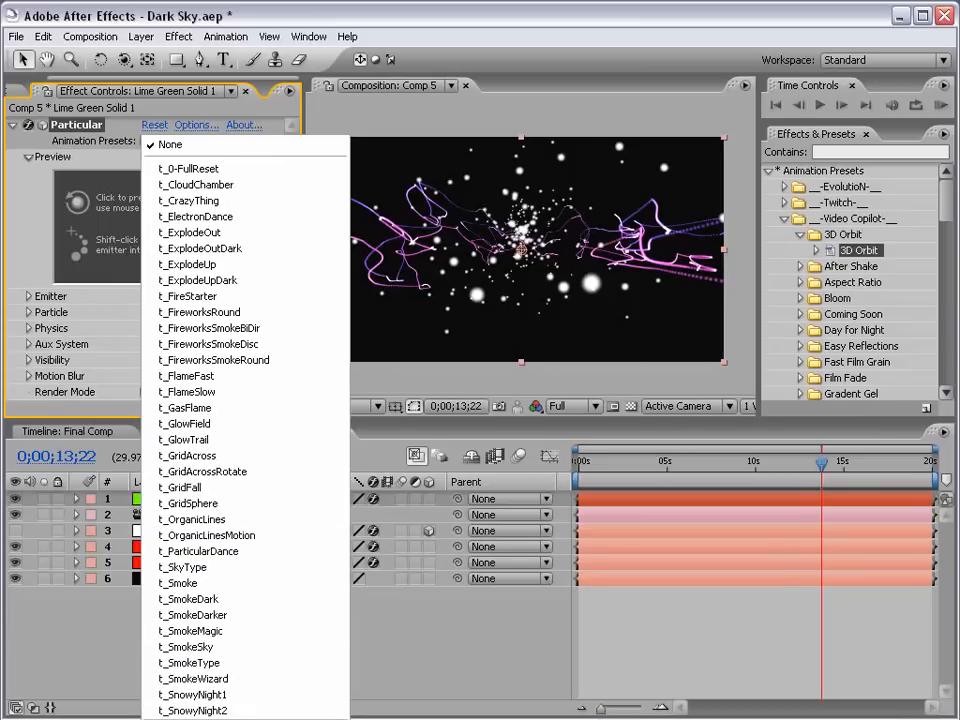
left_click(244, 718)
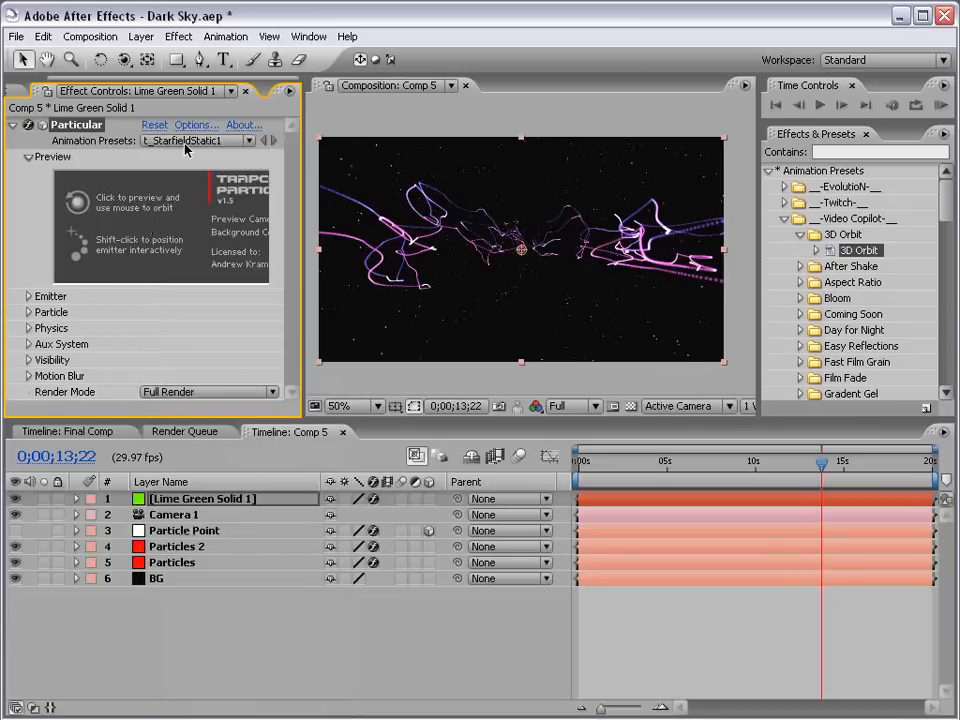
Move to 0;00;06;28 and orbit the camera to view the starfield and streaks from another angle.
key("grave")
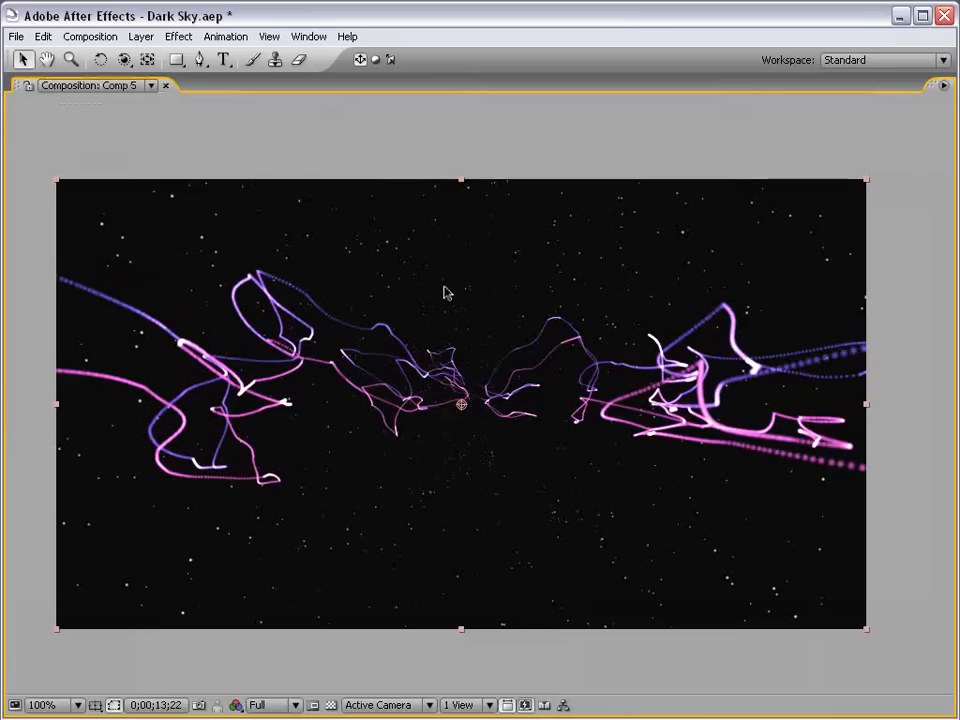
key("grave")
left_click(735, 470)
left_click_drag(735, 472, 702, 470)
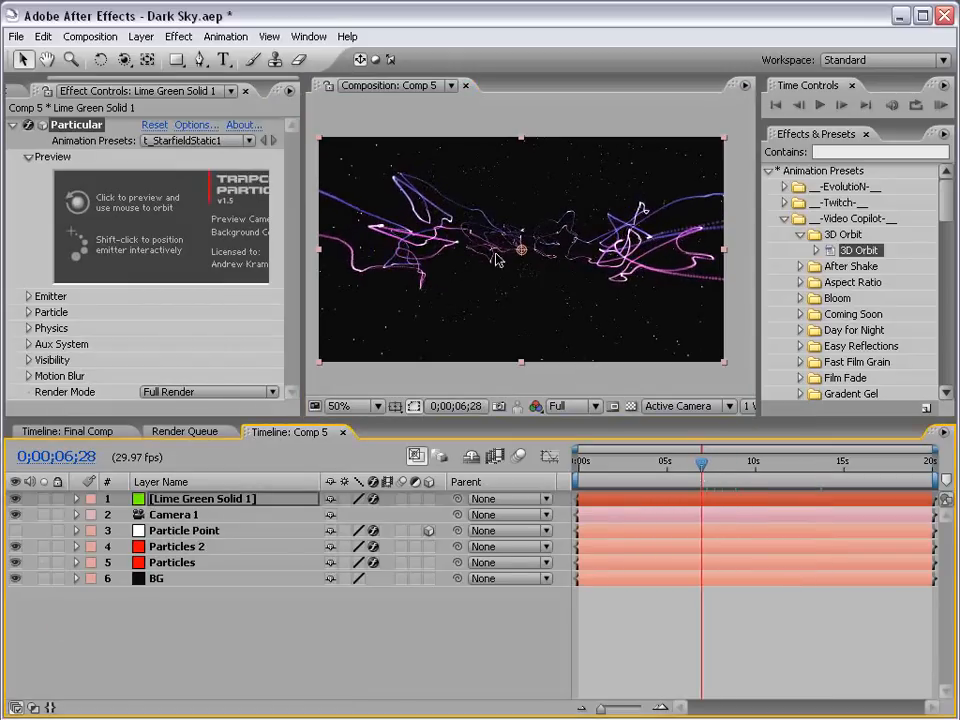
key("c")
left_click_drag(521, 256, 446, 257)
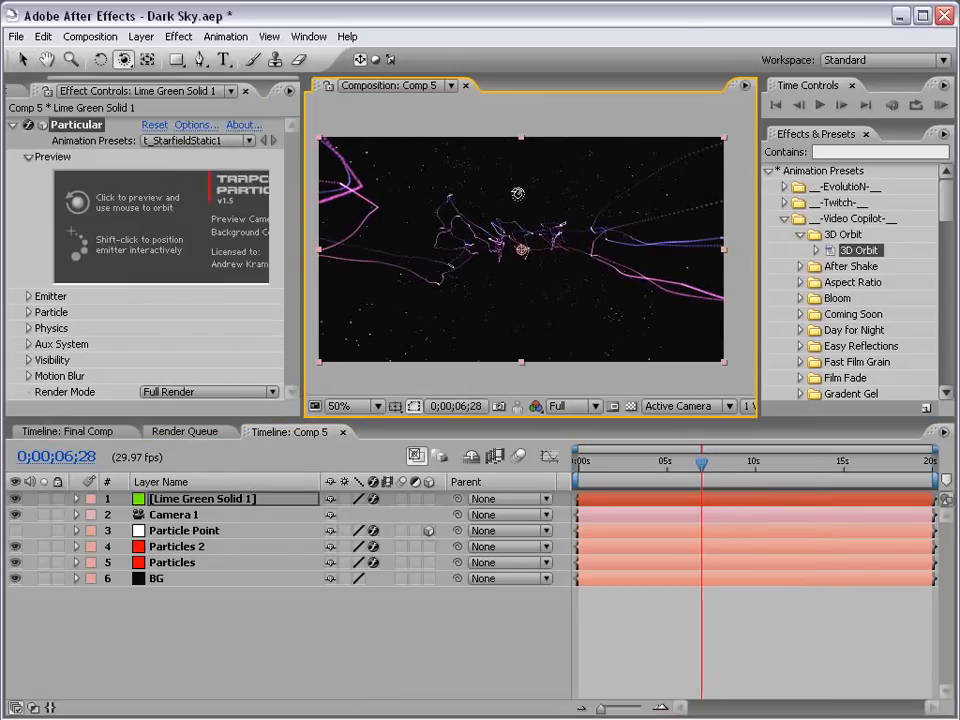
key("period")
key("grave")
key("comma")
key("grave")
Reveal the starfield layer's Particles/sec and Physics Time Factor keyframes and examine how the stars behave from the first frames to 0;00;02;09.
key("u")
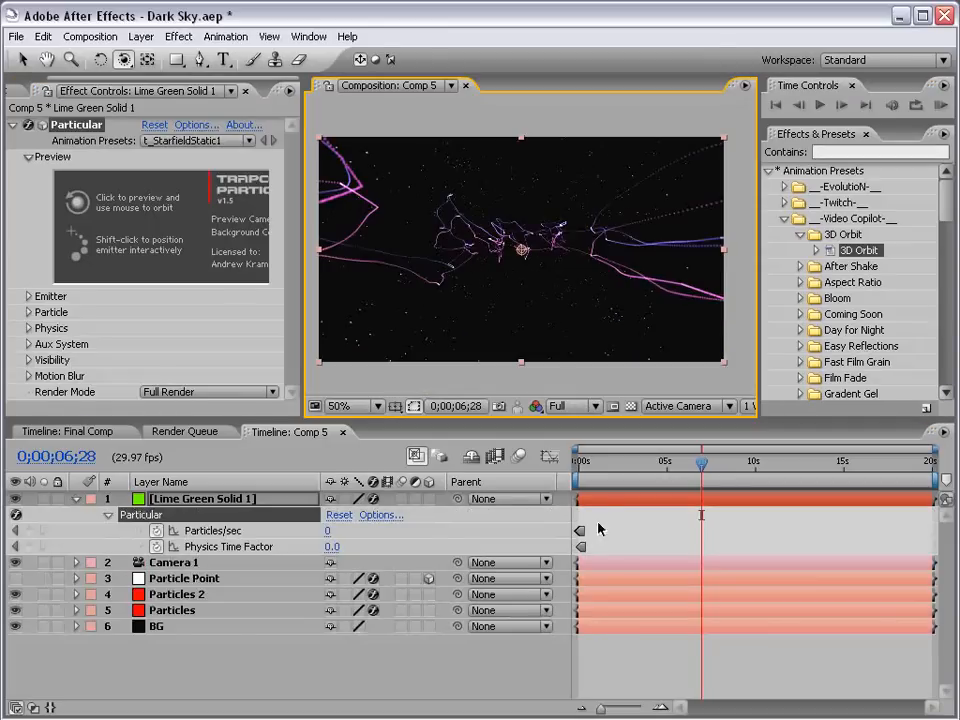
key("equal")
key("h")
left_click_drag(577, 533, 825, 547)
key("equal")
key("equal")
left_click_drag(657, 555, 913, 577)
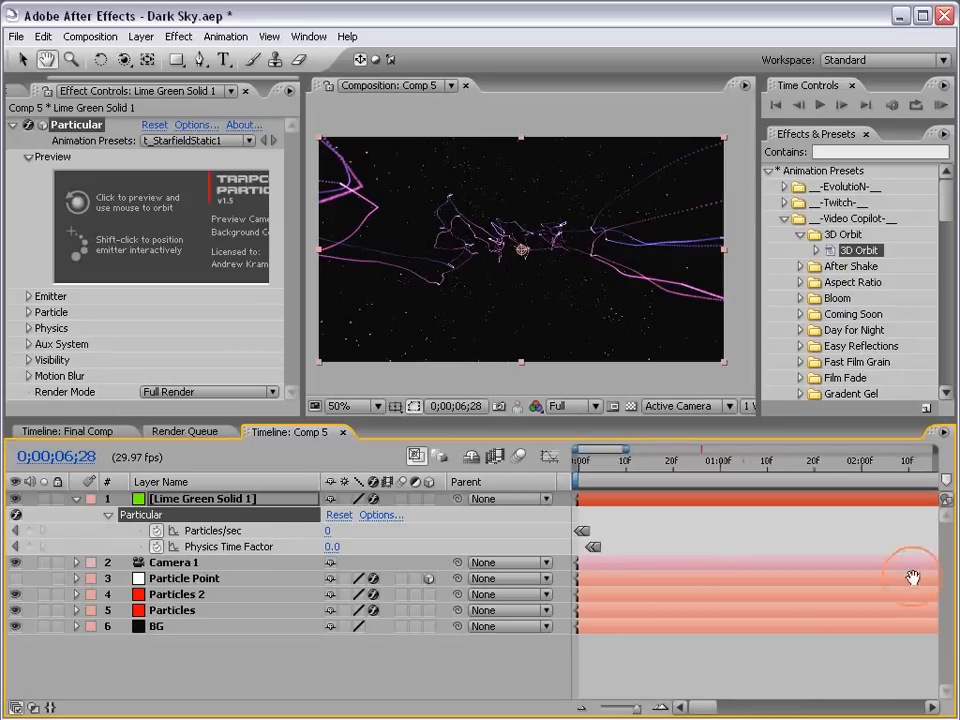
left_click_drag(589, 470, 616, 468)
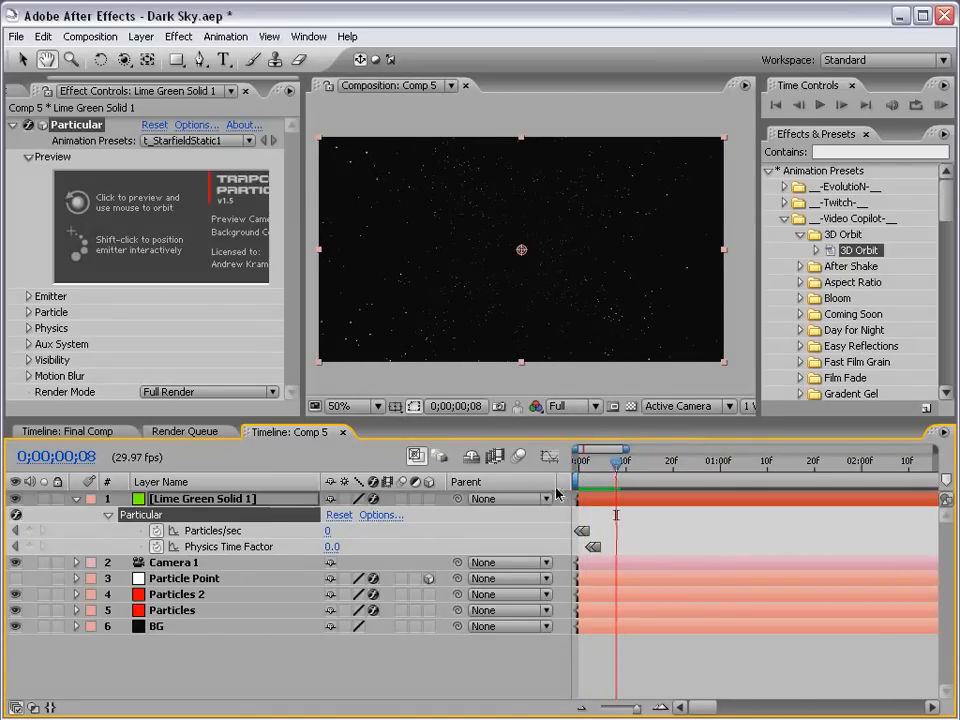
mouse_move(616, 466)
left_mouse_down()
mouse_move(797, 468)
mouse_move(893, 490)
mouse_move(904, 516)
left_mouse_up()
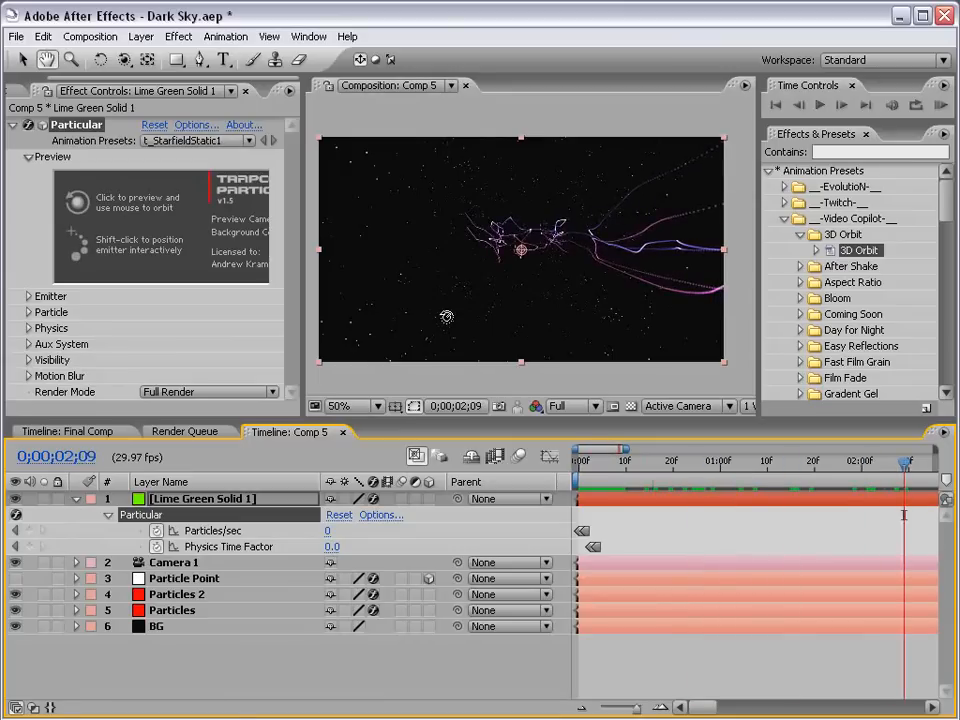
Collapse the starfield layer's properties, show the full 20-second timeline and move to 0;00;08;24.
key("minus")
key("minus")
key("minus")
key("minus")
key("minus")
key("minus")
key("minus")
key("minus")
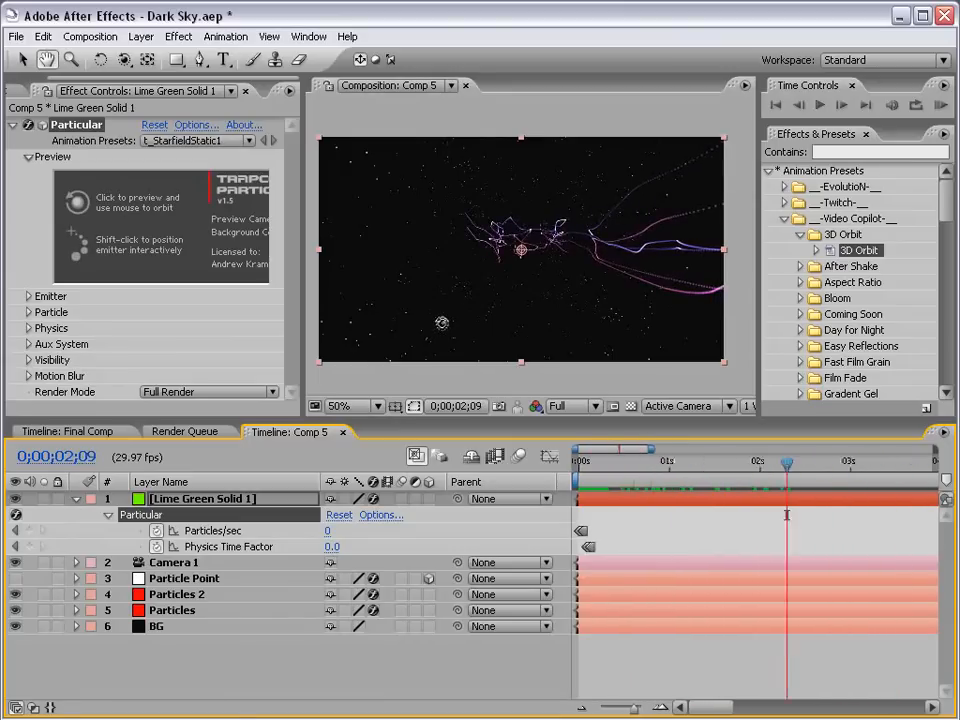
left_click(76, 499)
left_click_drag(619, 463, 738, 470)
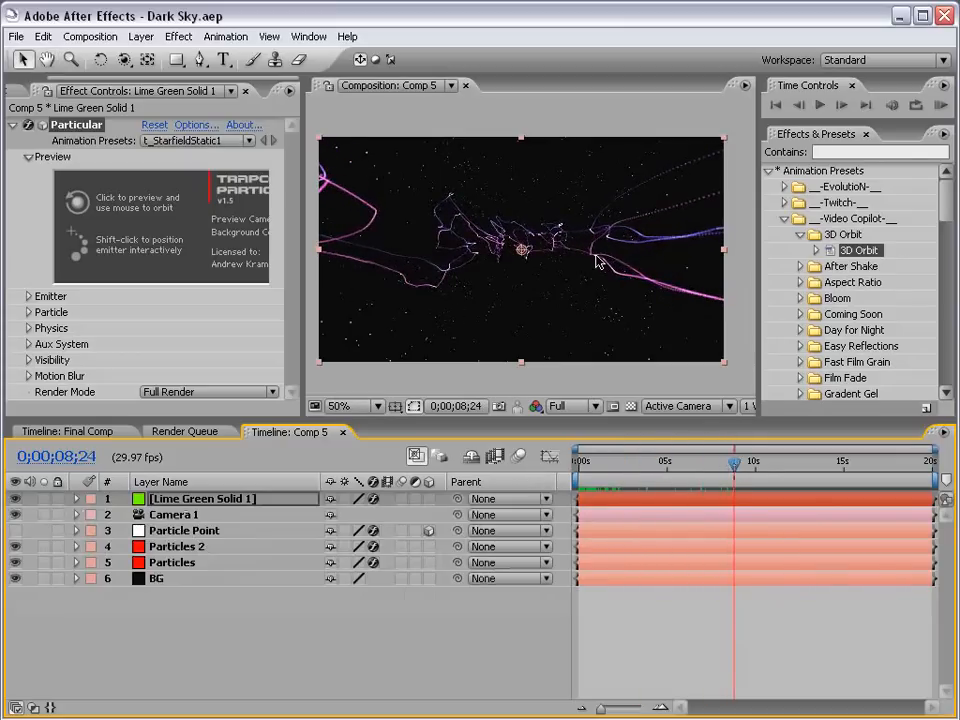
Create a new 864 x 480 solid layer in a muted magenta-purple above the starfield.
left_click(141, 37)
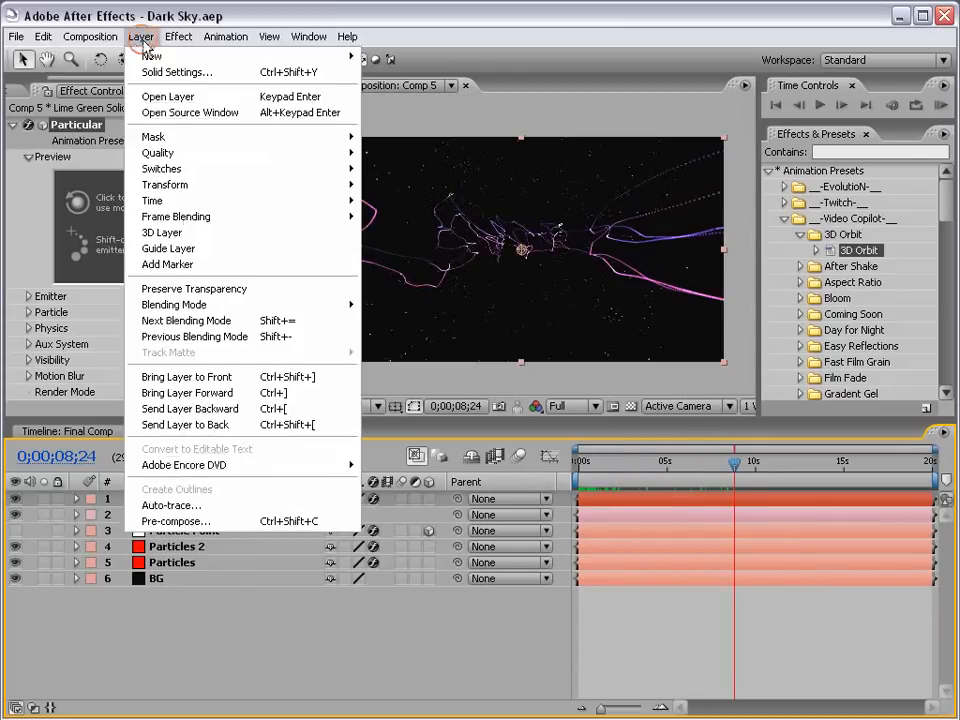
mouse_move(242, 52)
left_click(414, 74)
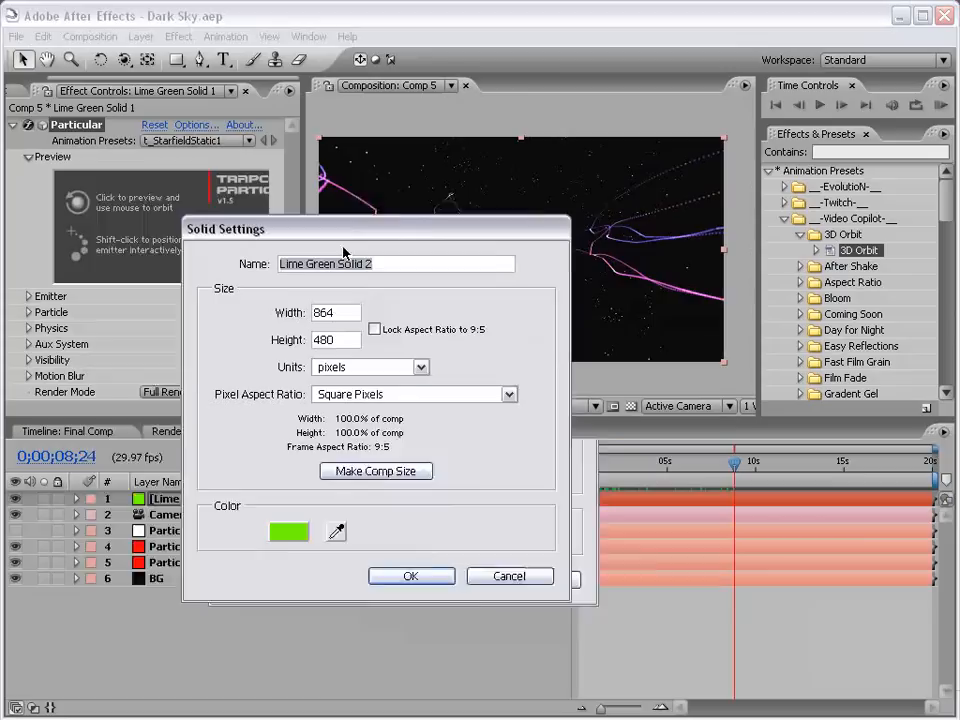
left_click(197, 512)
left_click_drag(450, 456, 450, 340)
left_click_drag(335, 366, 296, 371)
left_click(604, 284)
left_click(340, 558)
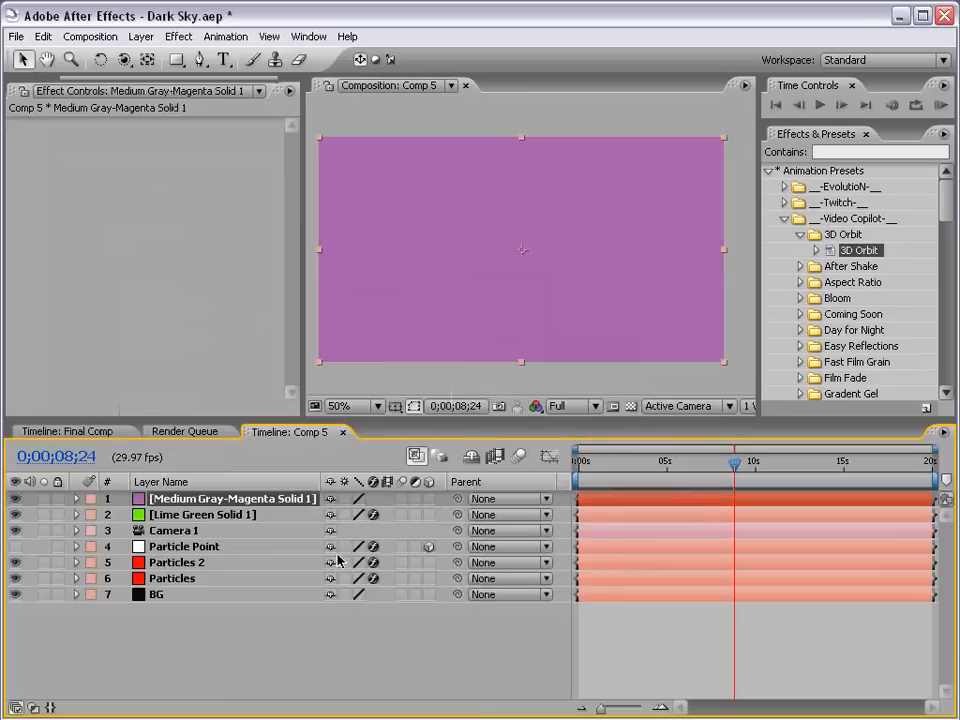
Activate the Elliptical Mask tool for masking the magenta solid.
left_click_drag(177, 59, 225, 81)
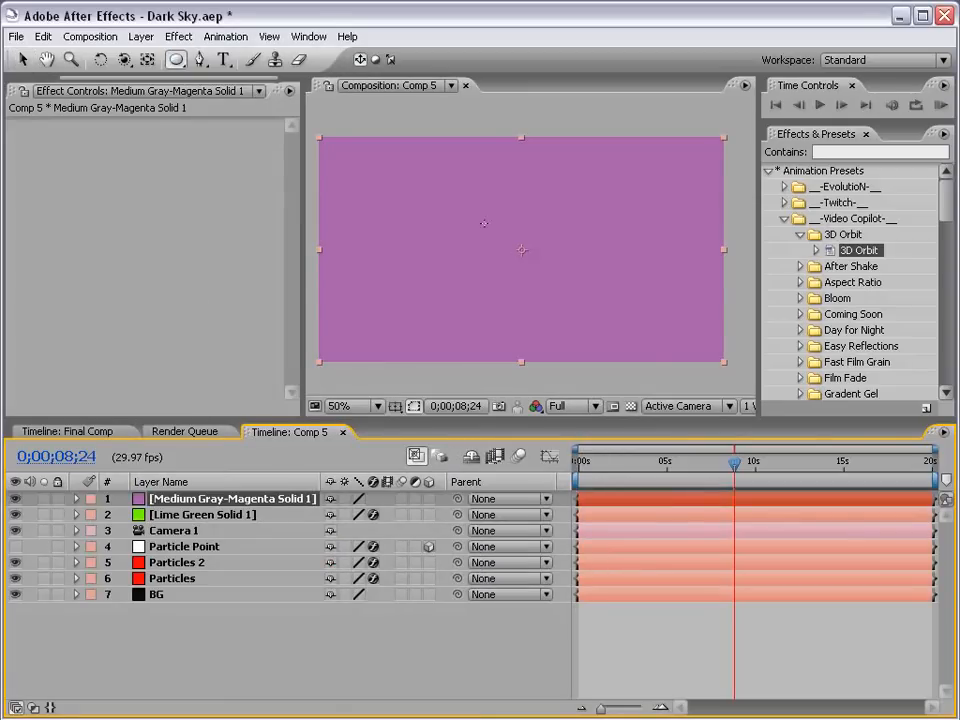
Draw a centred elliptical mask on the magenta solid and set its mask feather to about 222 pixels.
left_click_drag(521, 250, 655, 317)
left_click(321, 671)
left_click(260, 502)
key("f")
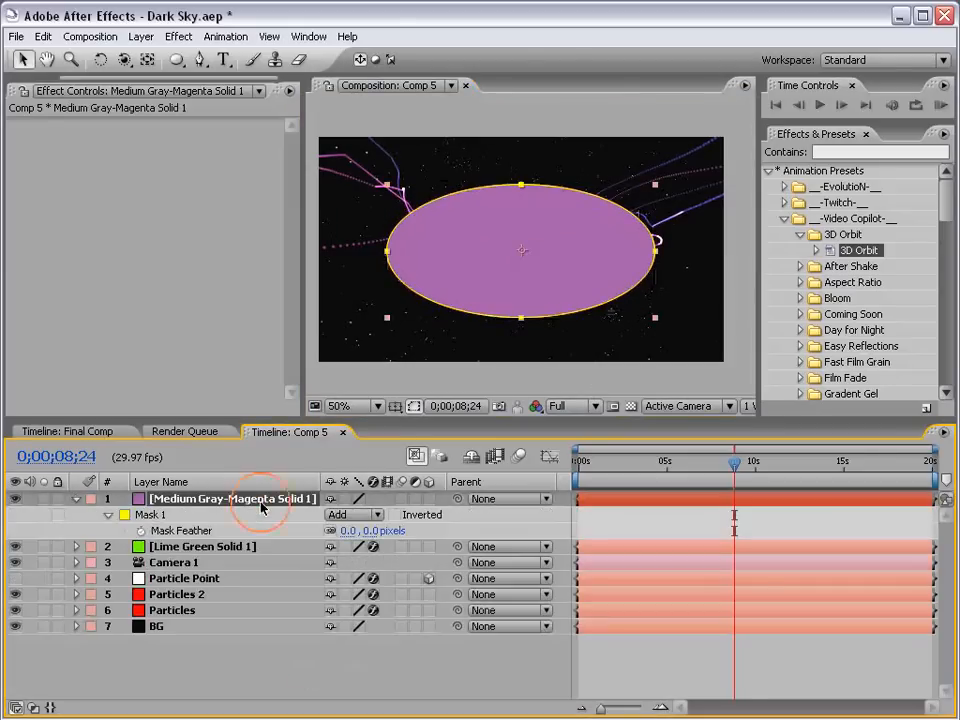
left_click_drag(376, 526, 581, 522)
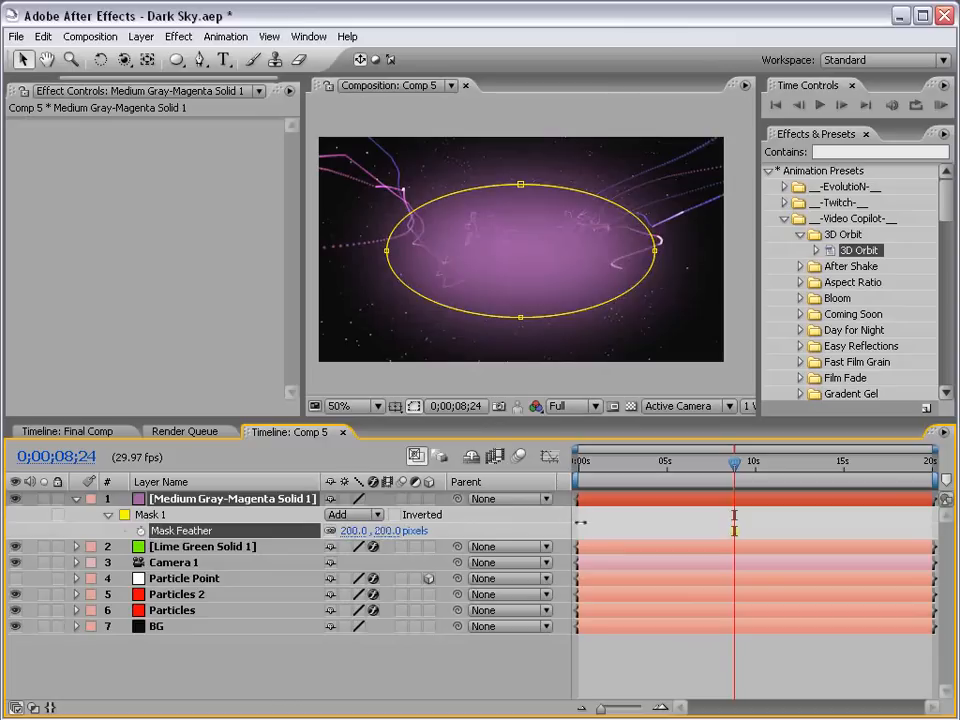
Move the magenta solid directly above the BG layer and set its opacity to about 61%.
left_click_drag(230, 498, 224, 622)
key("t")
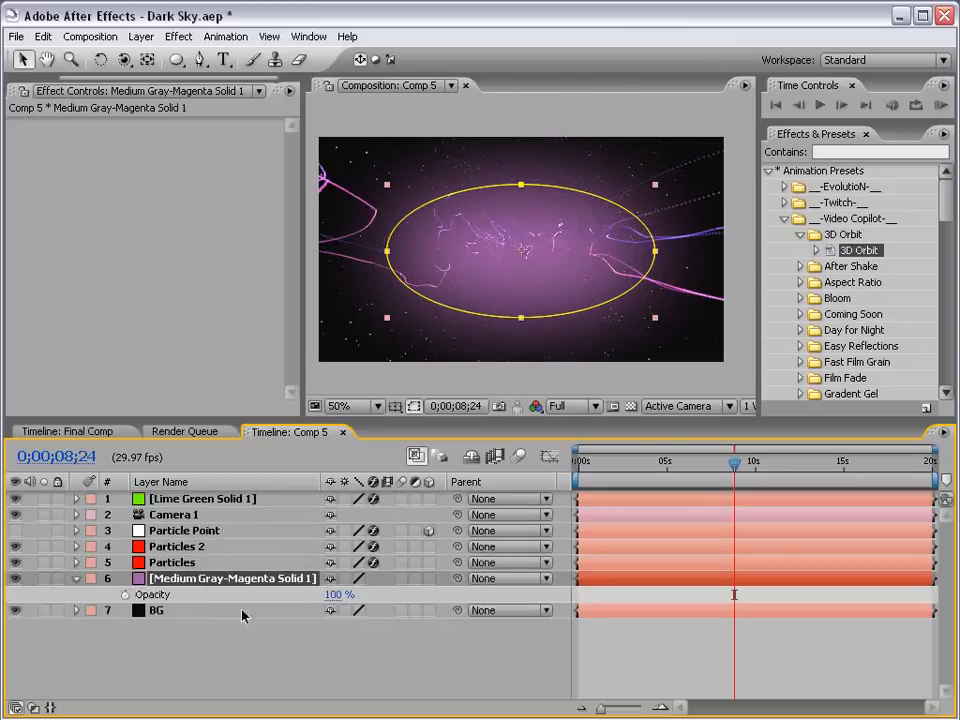
left_click(333, 594)
type("20")
key("Return")
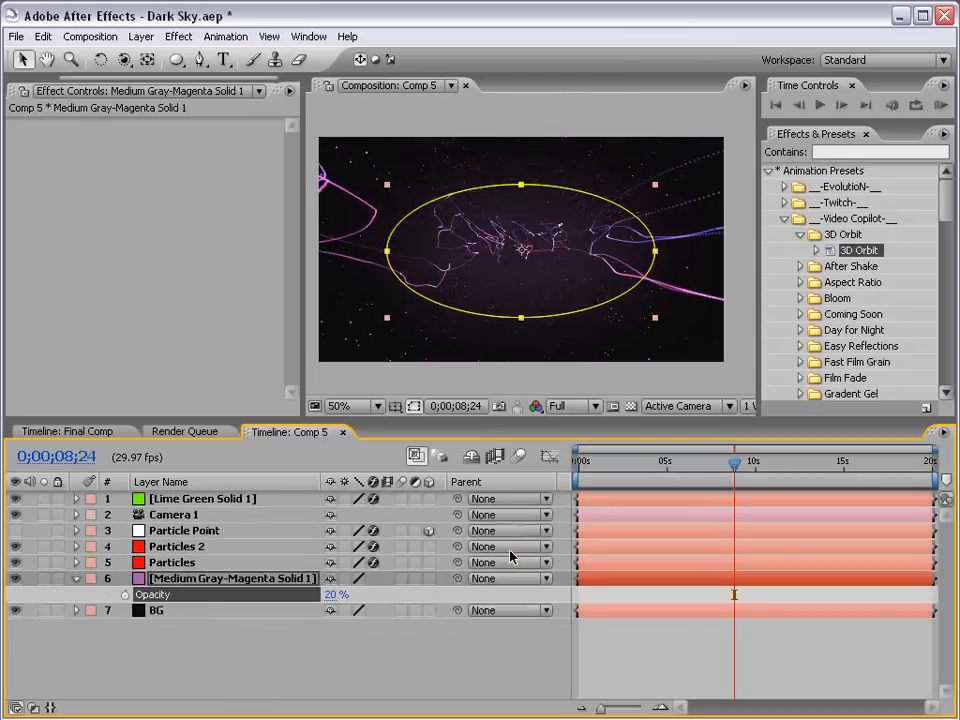
left_click_drag(333, 594, 365, 594)
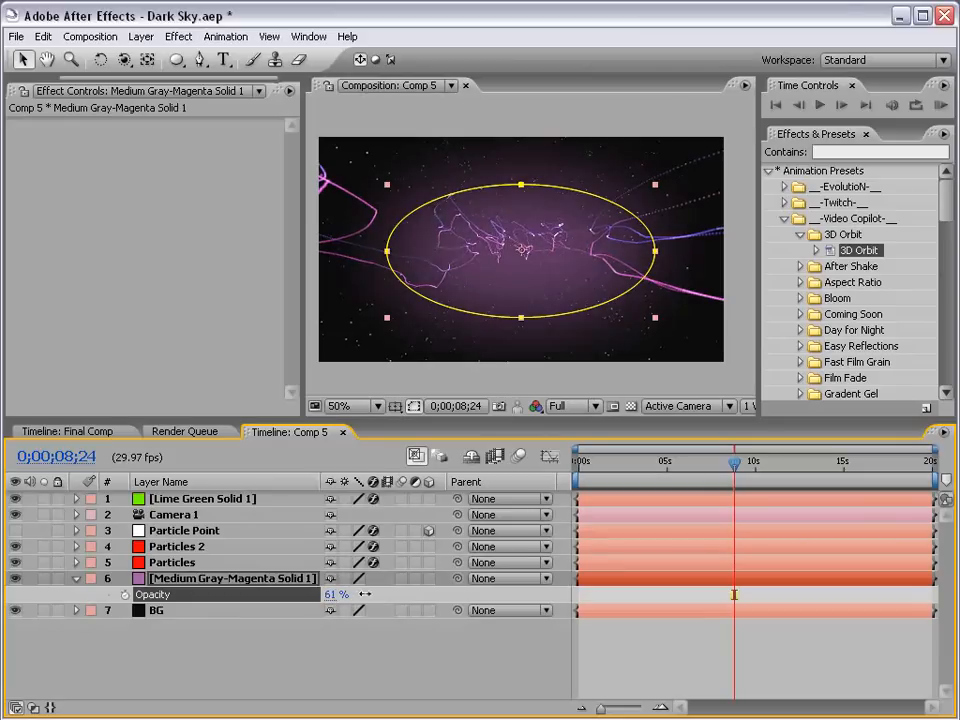
Set the magenta solid's mask expansion to about -23 pixels and deselect the layer.
key("f")
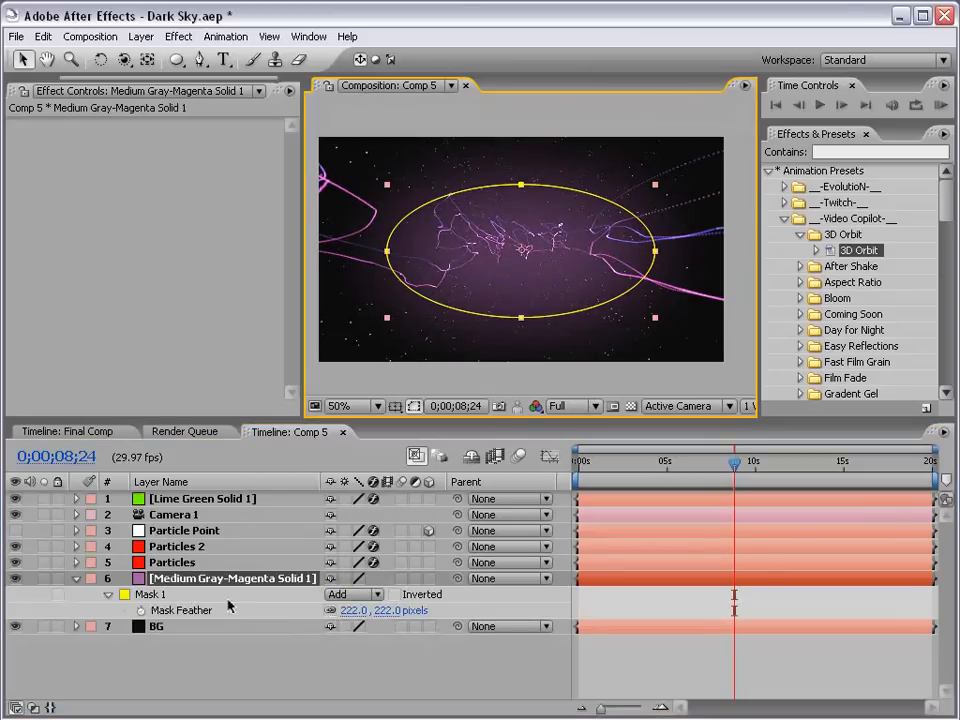
key("m")
key("m")
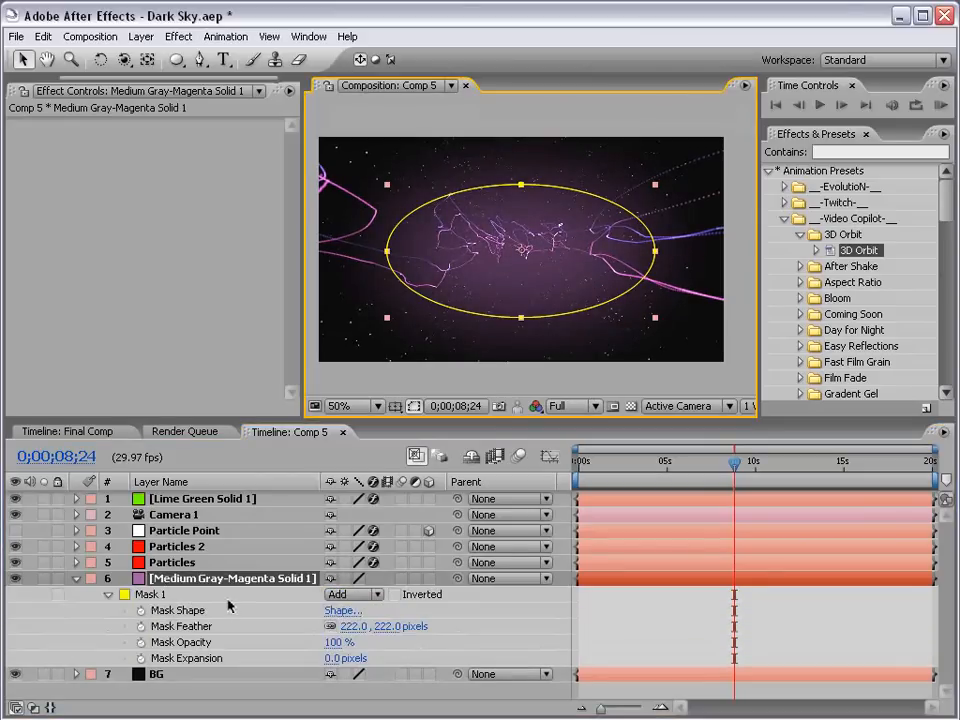
left_click(326, 658)
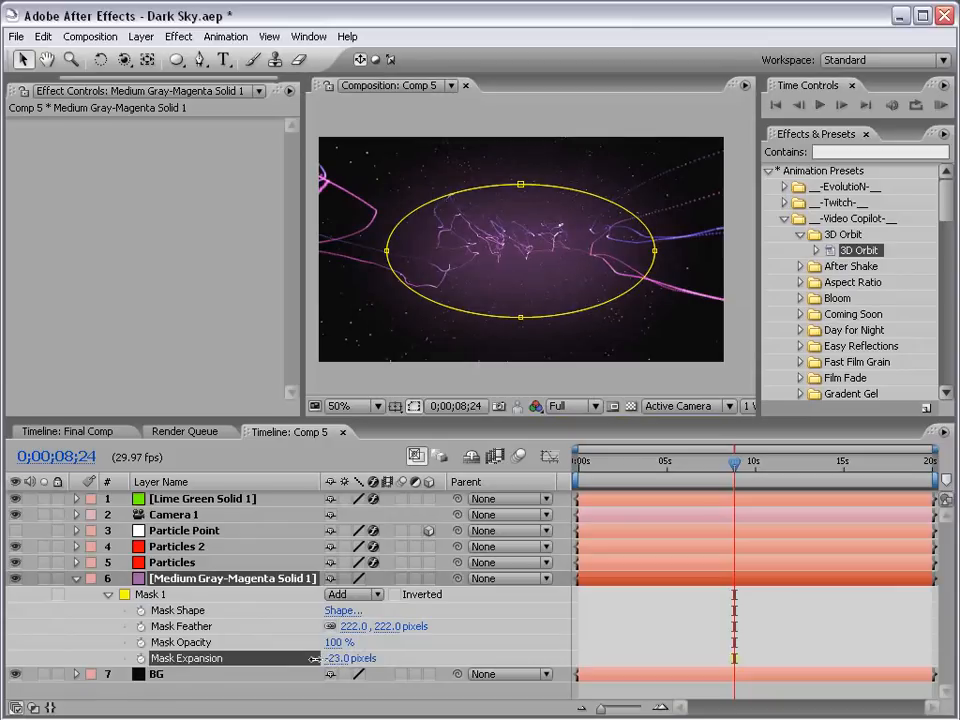
left_click(619, 628)
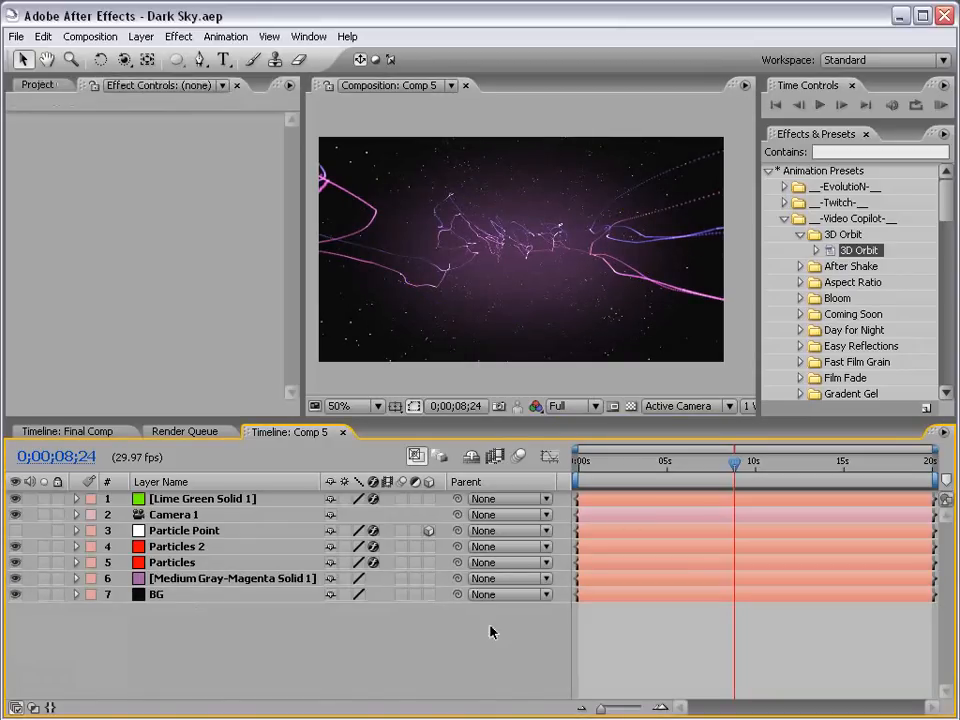
Create a new solid layer in a muted blue colour.
left_click(141, 36)
mouse_move(147, 58)
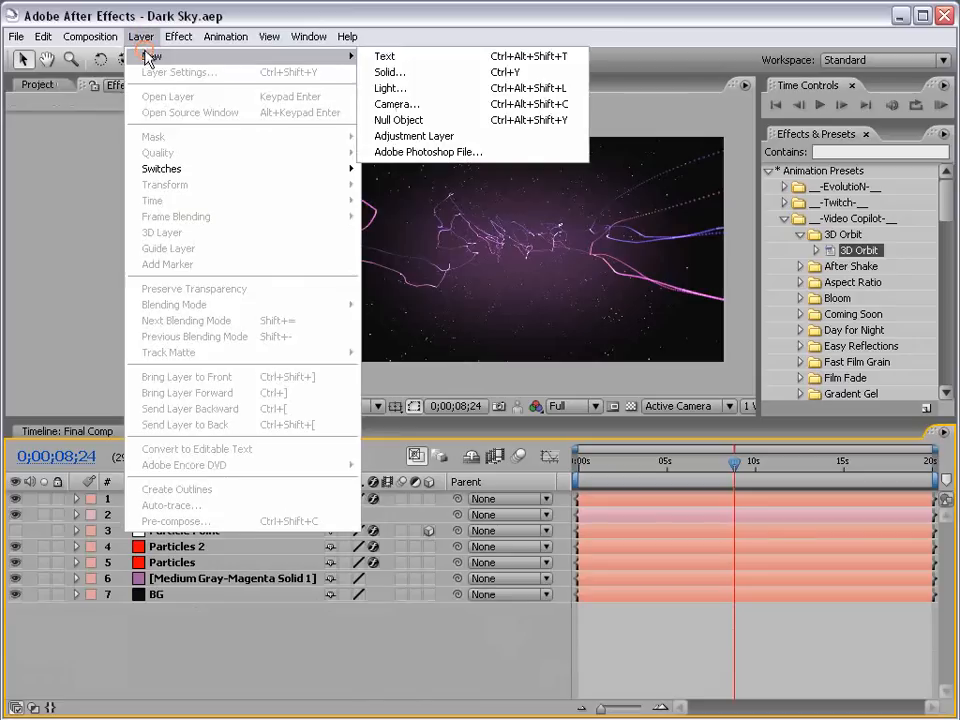
left_click(394, 73)
left_click(461, 514)
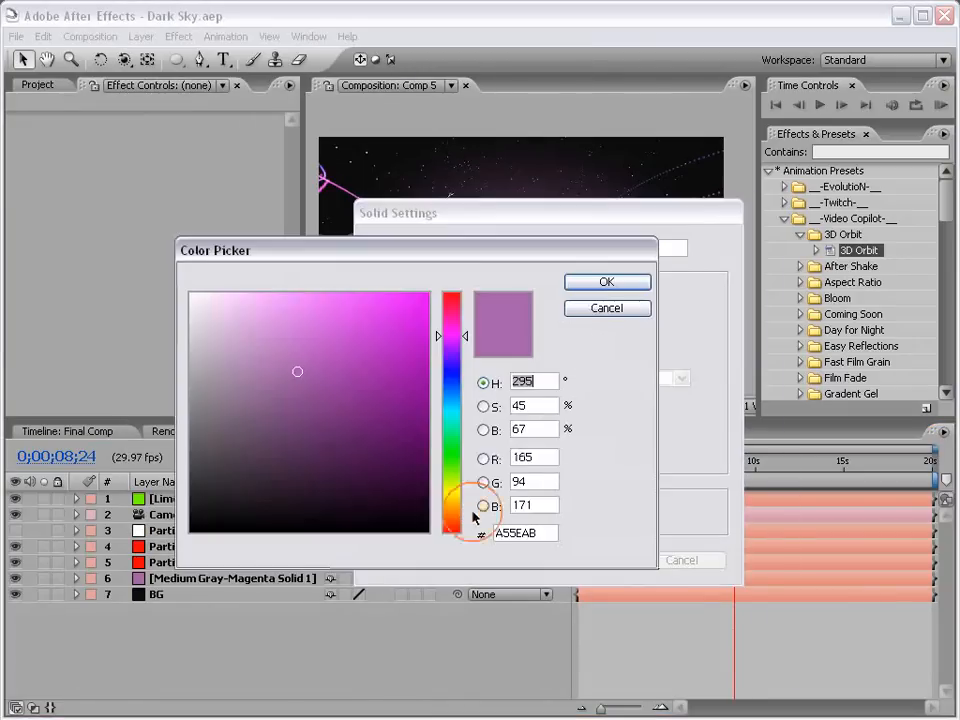
left_click_drag(451, 335, 451, 400)
left_click(604, 282)
left_click(590, 562)
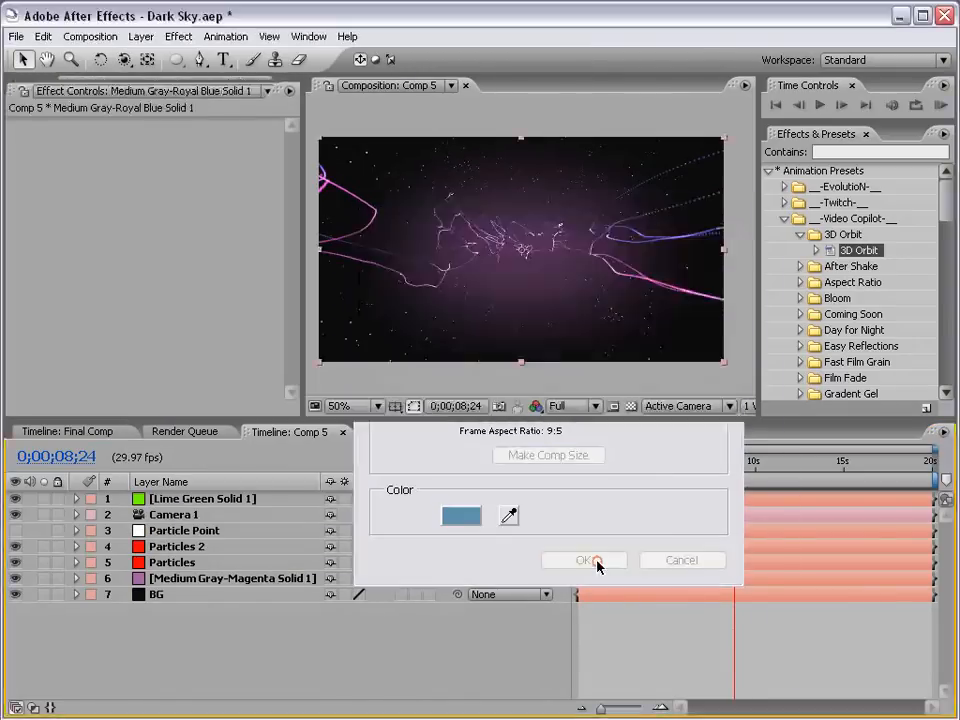
Apply the Trapcode Particular effect to the new blue solid.
left_click(181, 38)
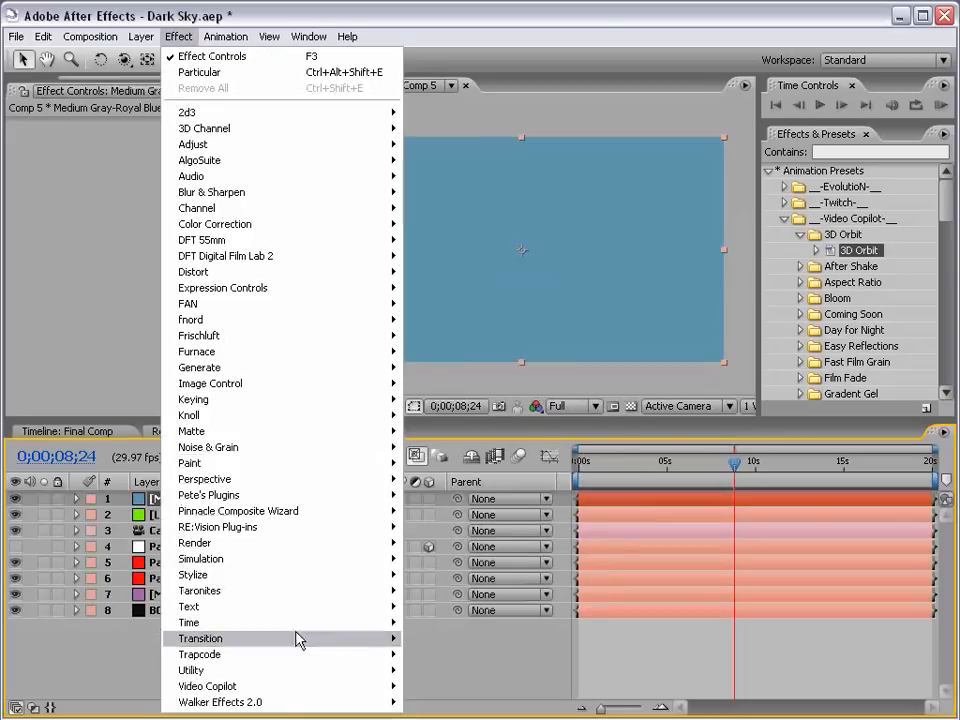
mouse_move(324, 664)
left_click(435, 702)
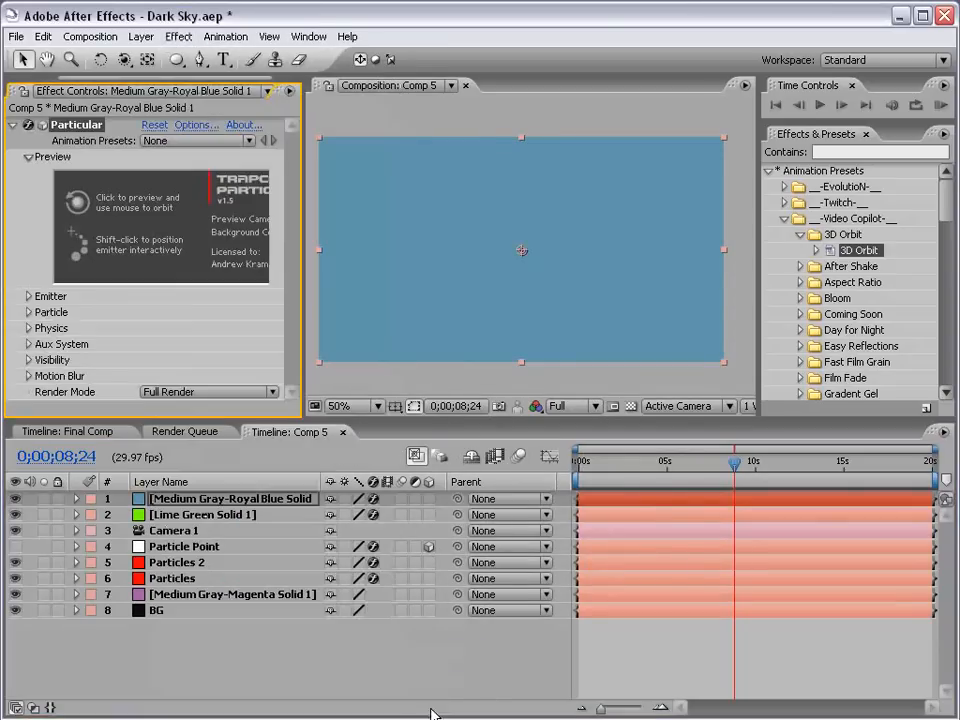
Start keyframing Particular's Physics Time Factor on the blue solid at 0;00;06;06, keeping the value 1.0.
left_click(29, 328)
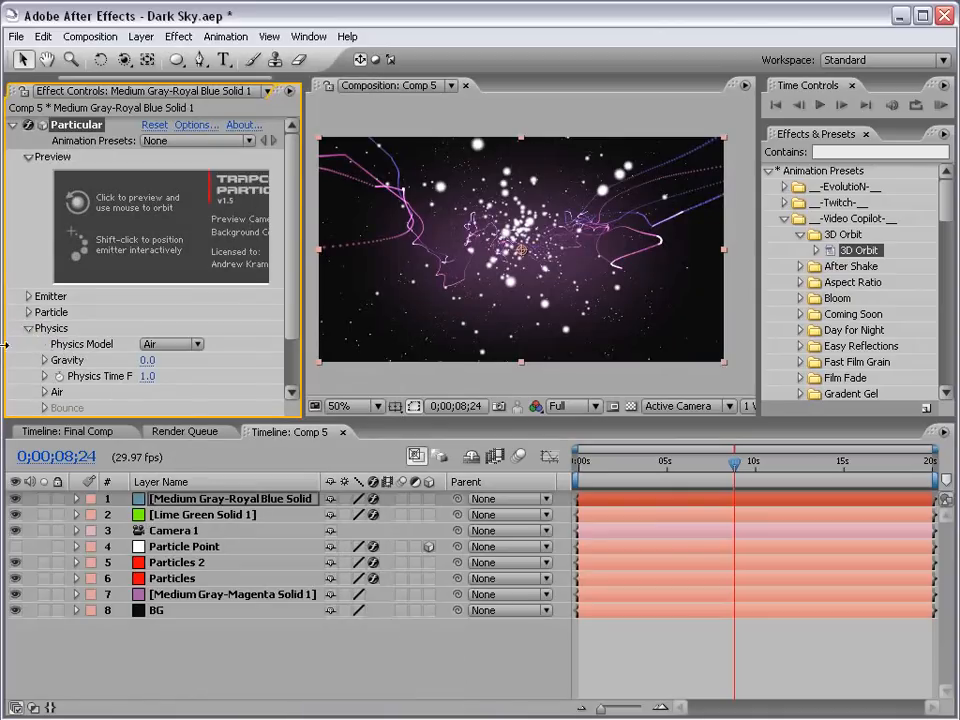
left_click_drag(303, 354, 312, 352)
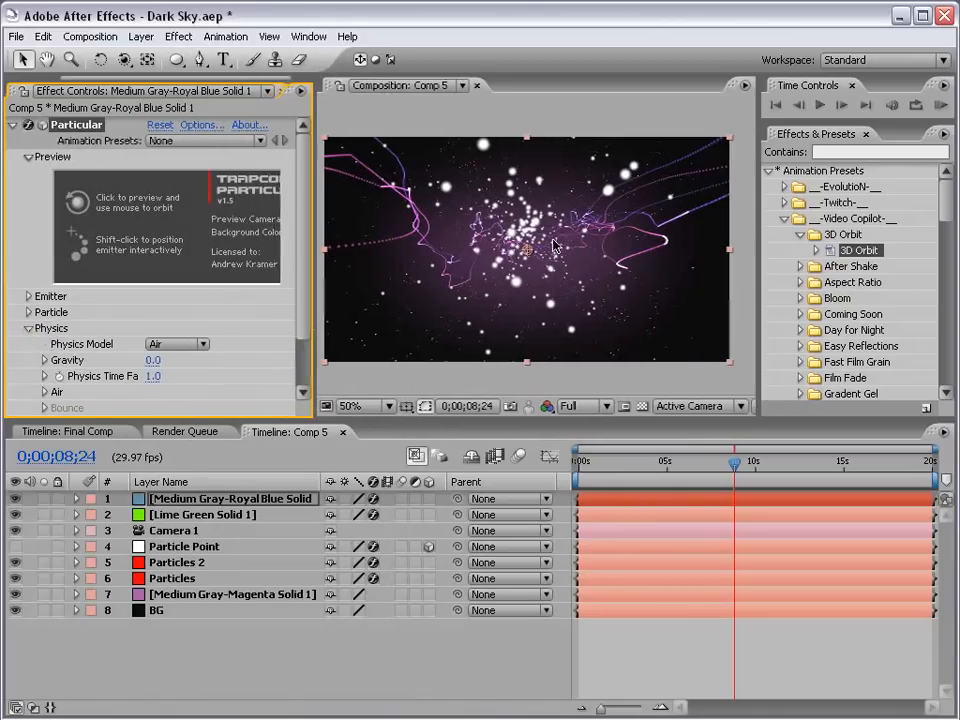
left_click_drag(734, 518, 688, 534)
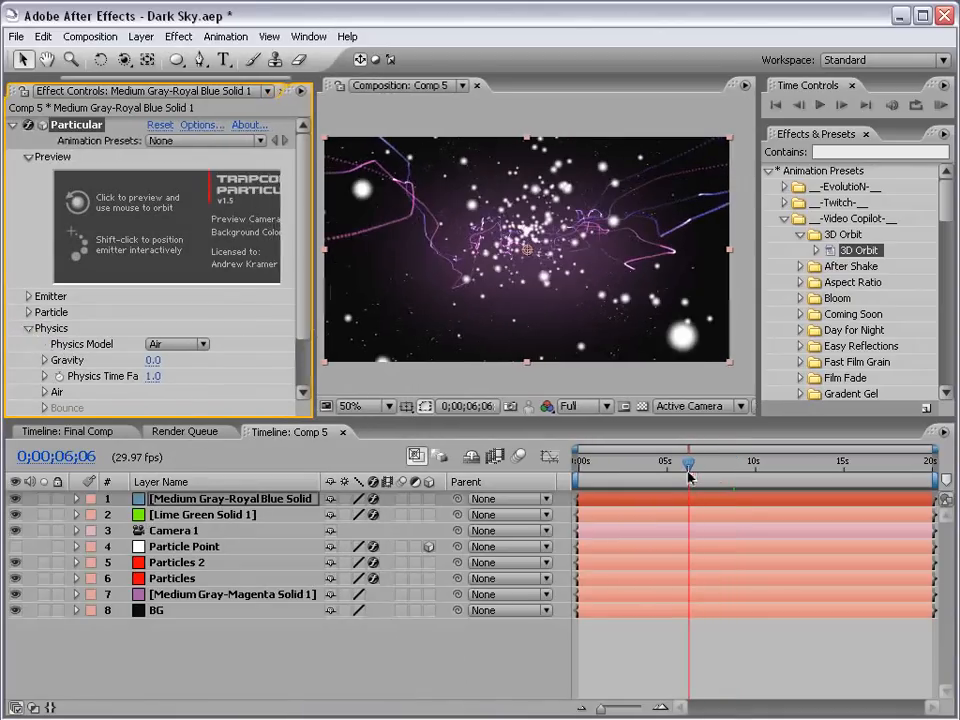
left_click(70, 376)
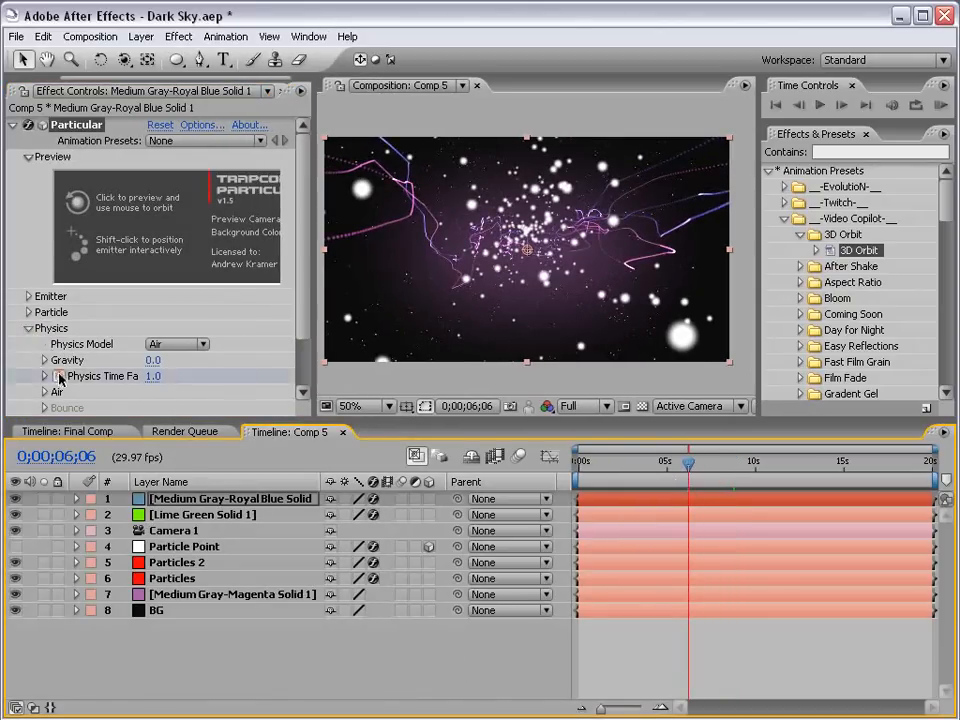
left_click_drag(312, 350, 342, 358)
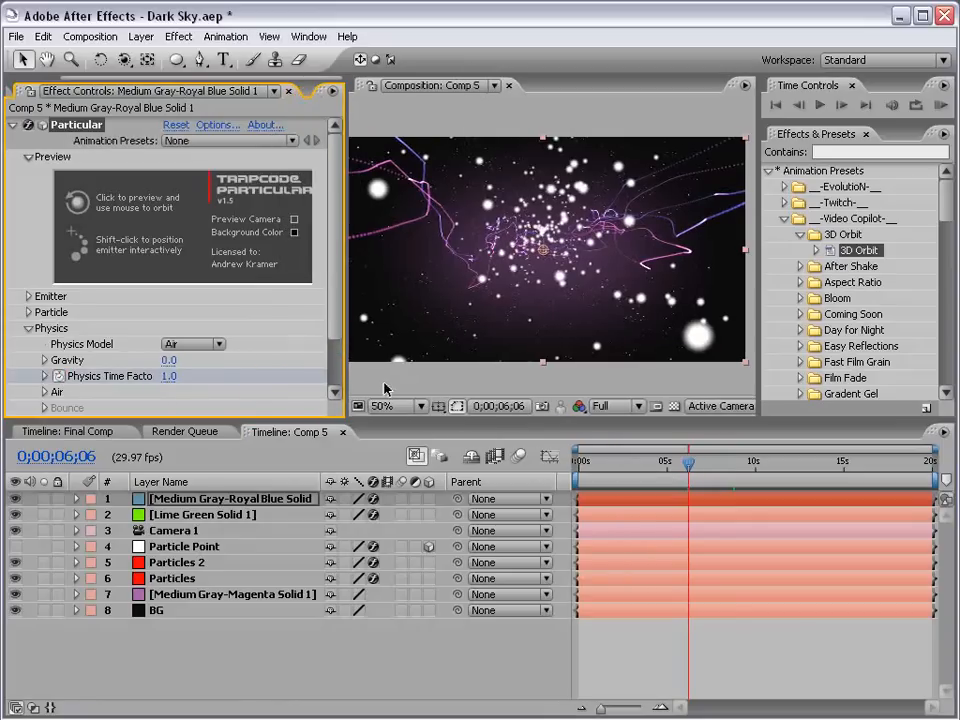
Set the Physics Time Factor to 0 at 0;00;06;07 and check the frozen particles at 0;00;10;10.
key("Page_Down")
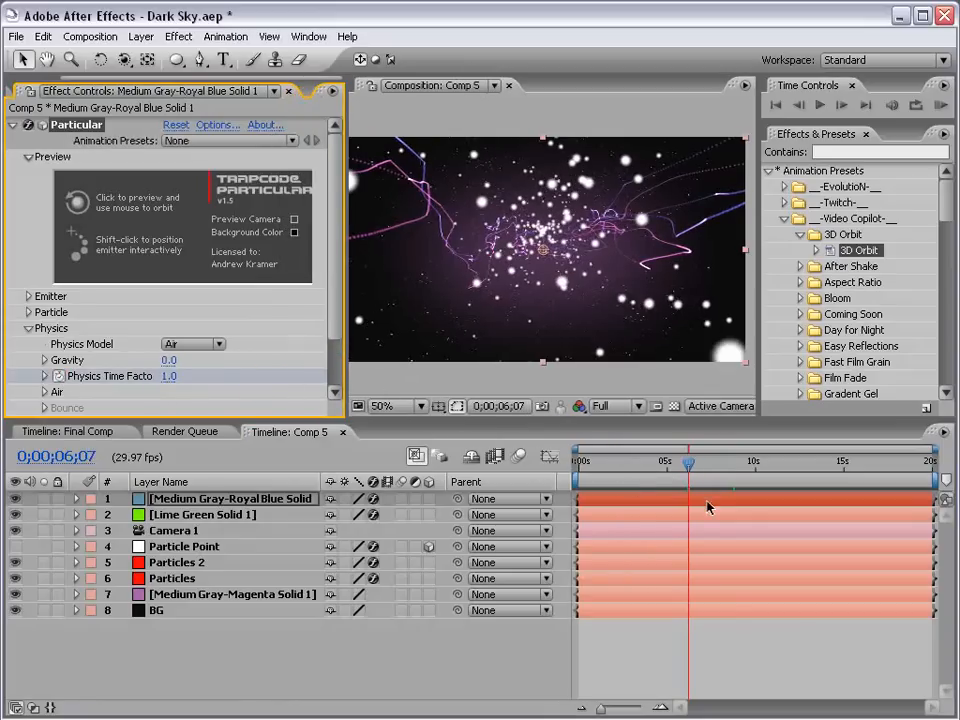
left_click(169, 376)
type("0")
key("Return")
left_click_drag(688, 462, 762, 465)
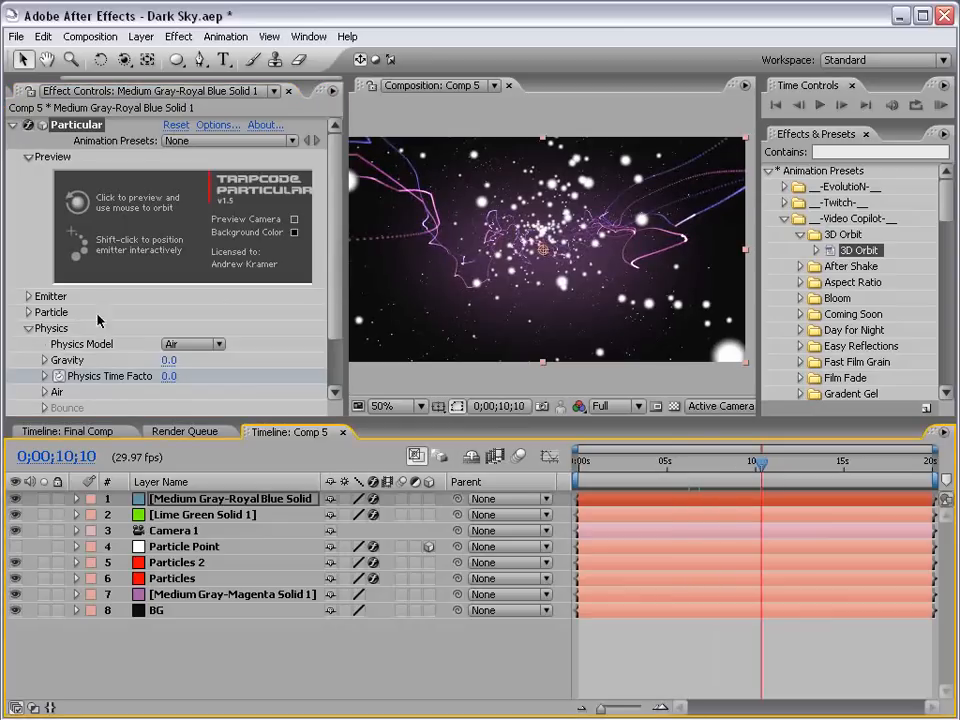
Set the Particular emitter's velocity to 30.
left_click(28, 328)
left_click(28, 297)
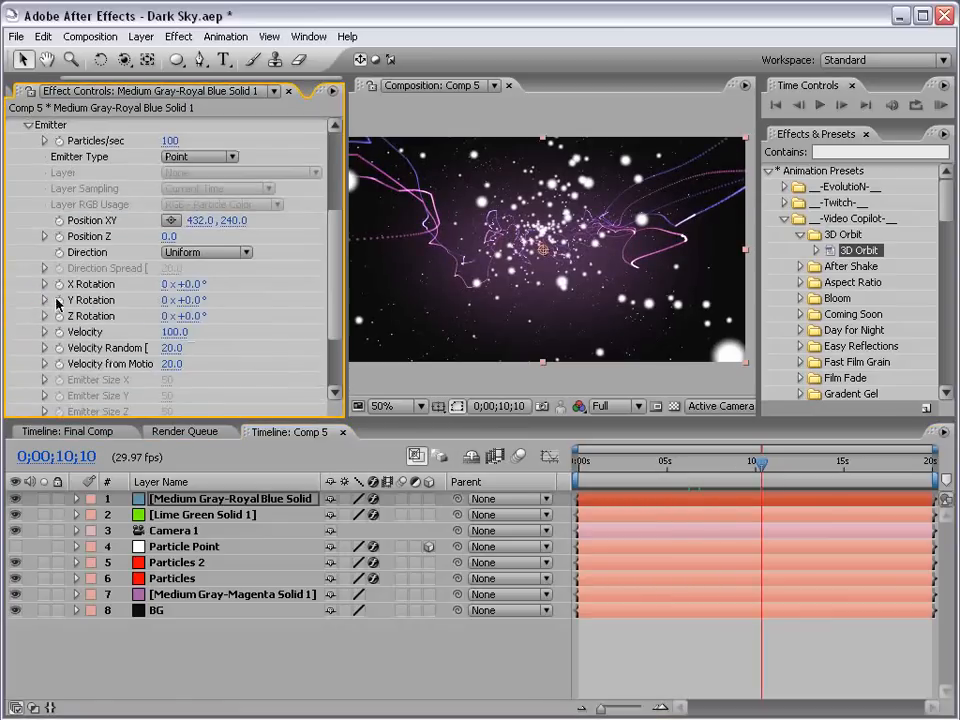
left_click_drag(175, 332, 172, 332)
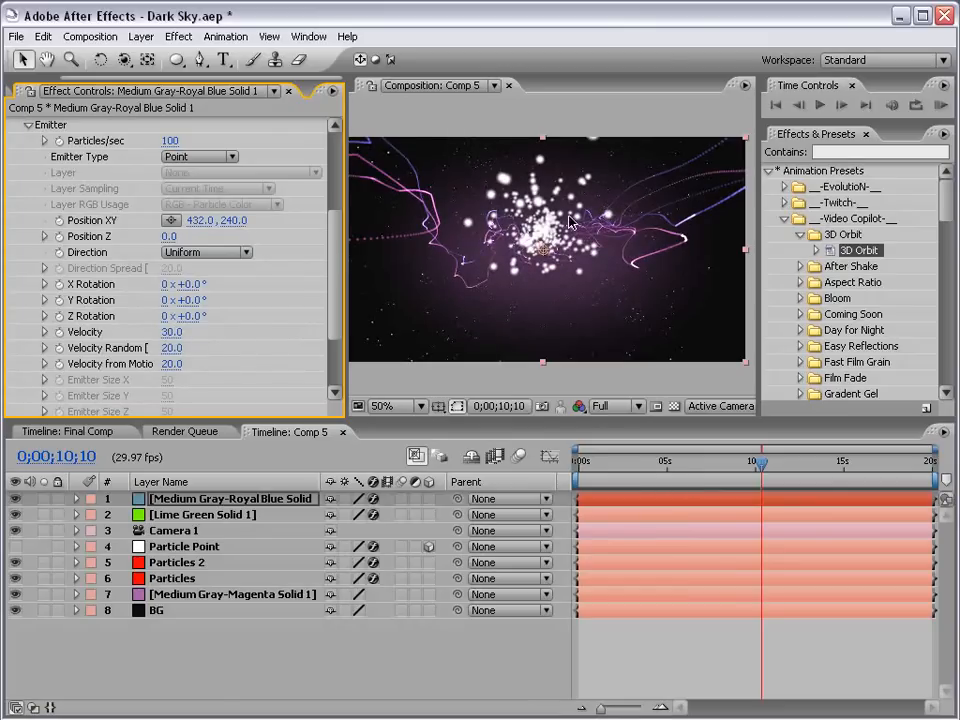
Set the particle opacity to 10 in the Particular effect.
left_click_drag(337, 254, 337, 298)
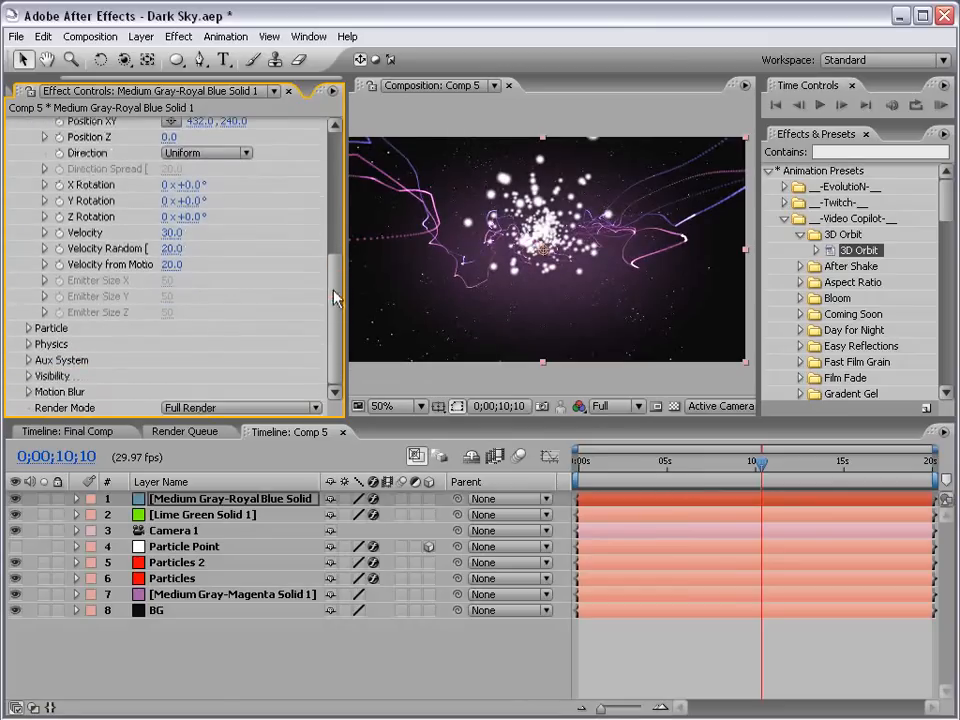
left_click(27, 329)
left_click(175, 300)
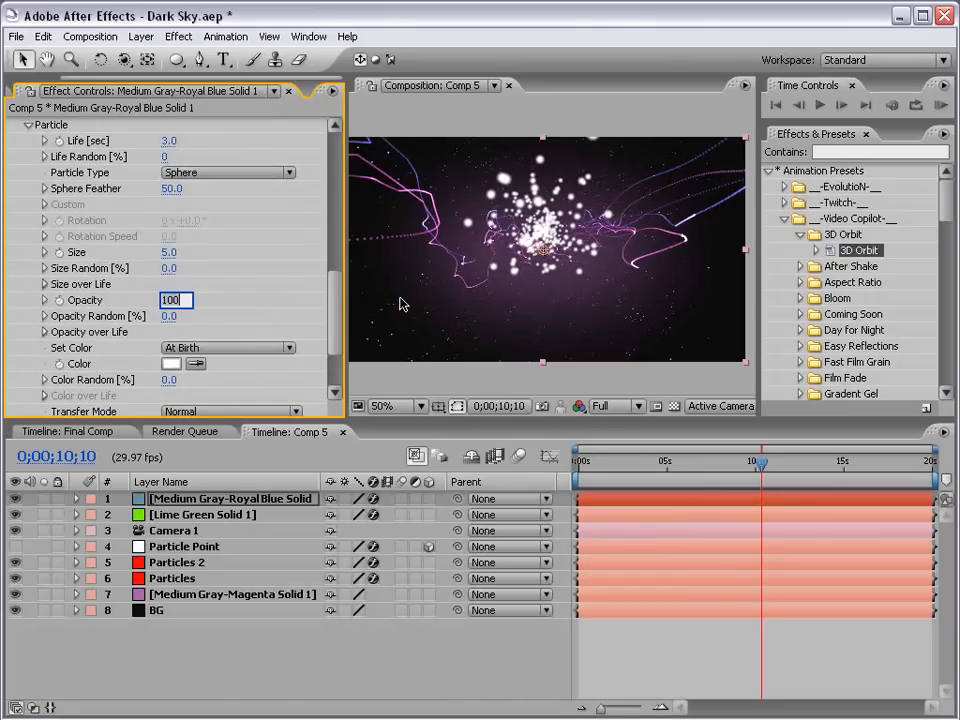
type("10")
key("Return")
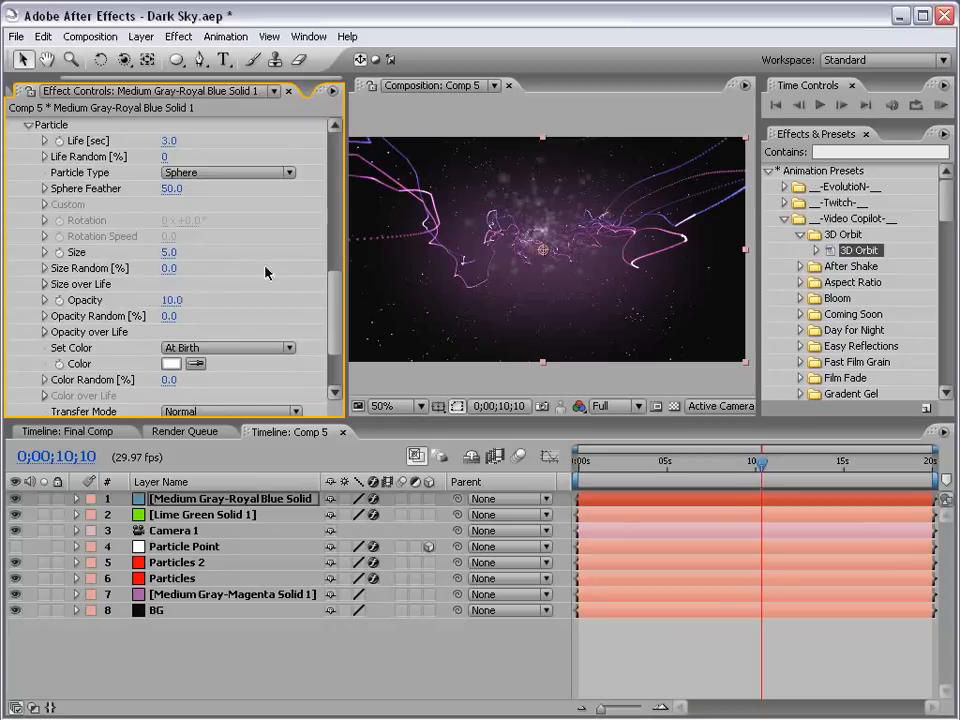
Set the particle size to 26, size random to 76% and opacity to 5.
left_click_drag(169, 260, 227, 253)
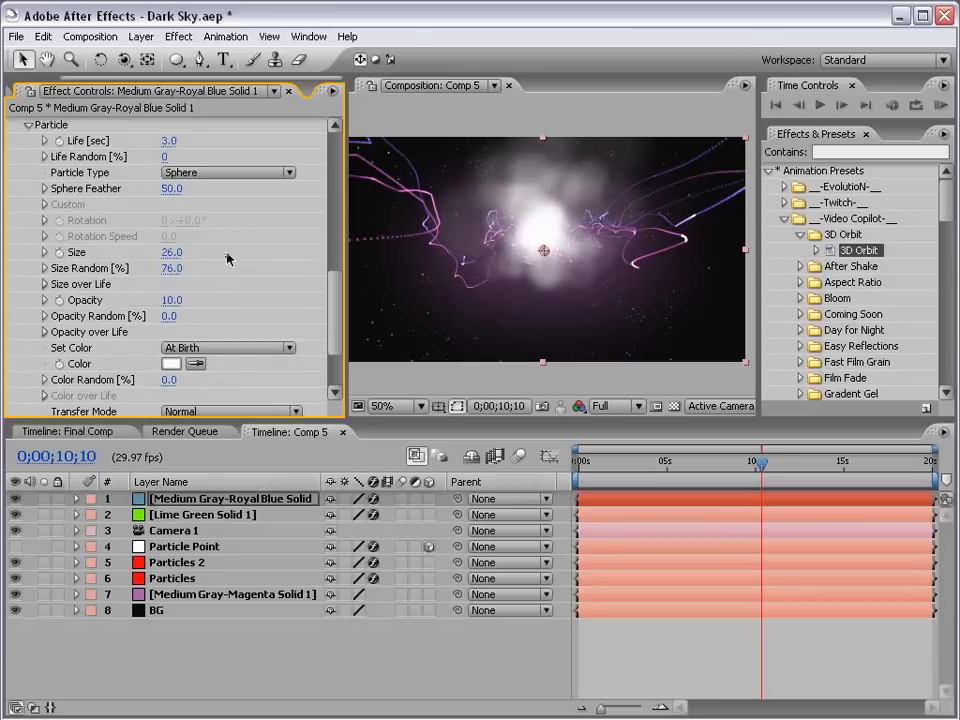
left_click(171, 300)
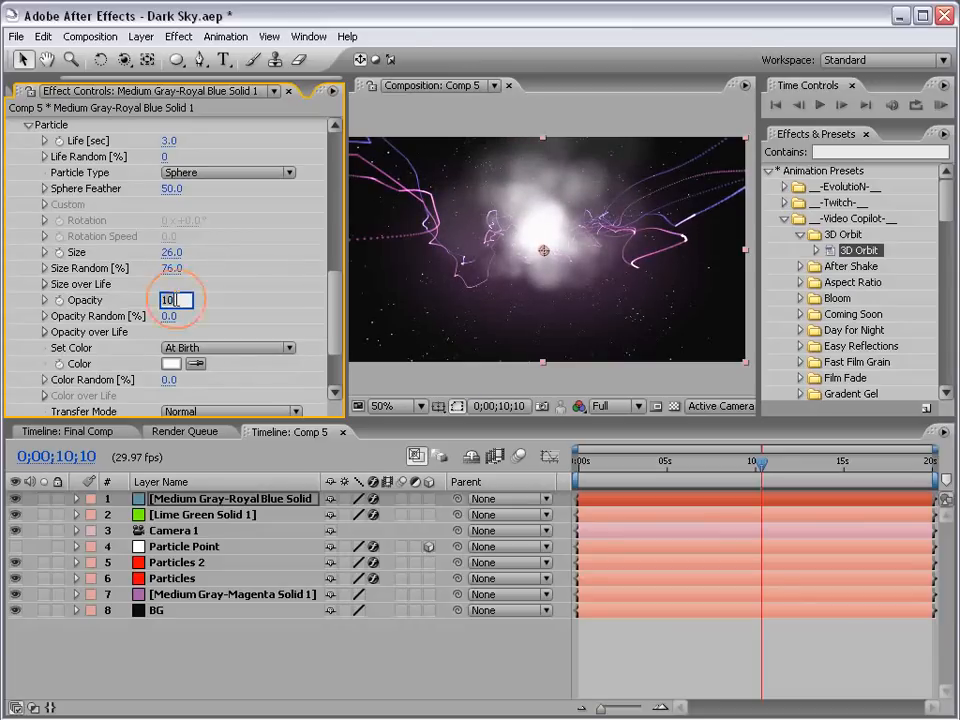
type("5")
key("Return")
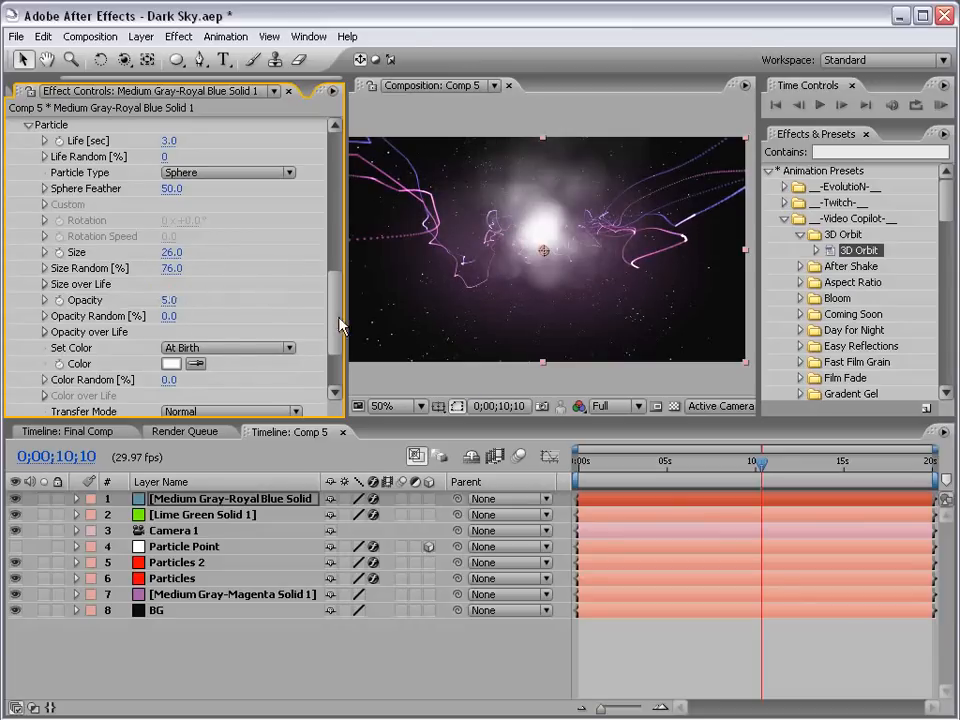
Change the particle colour from white to a light purple.
left_click(168, 364)
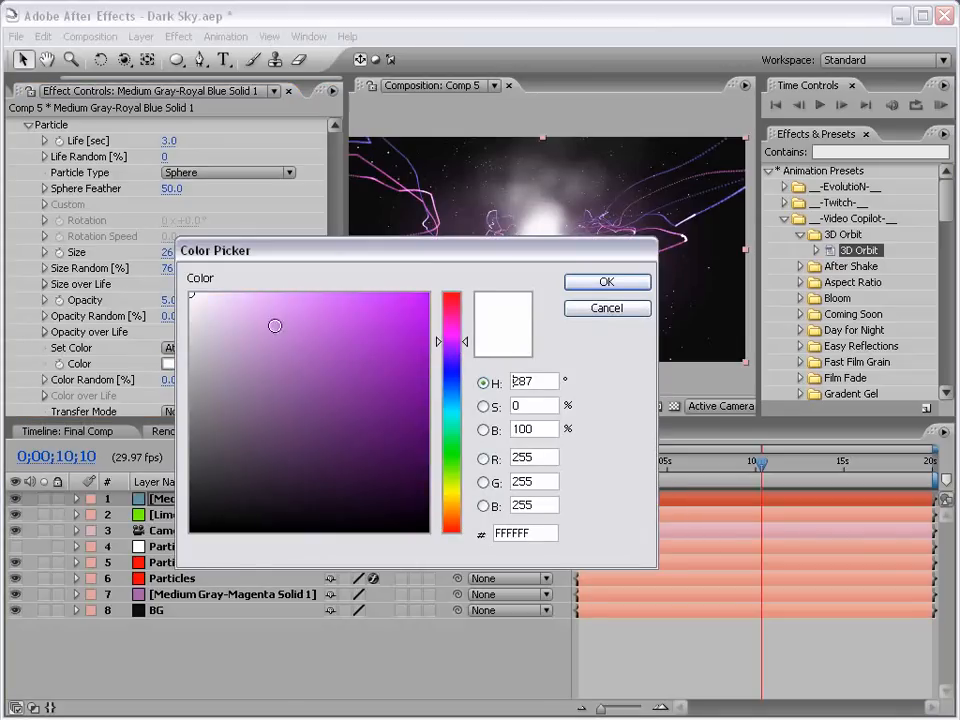
left_click(266, 304)
left_click(271, 302)
left_click(606, 281)
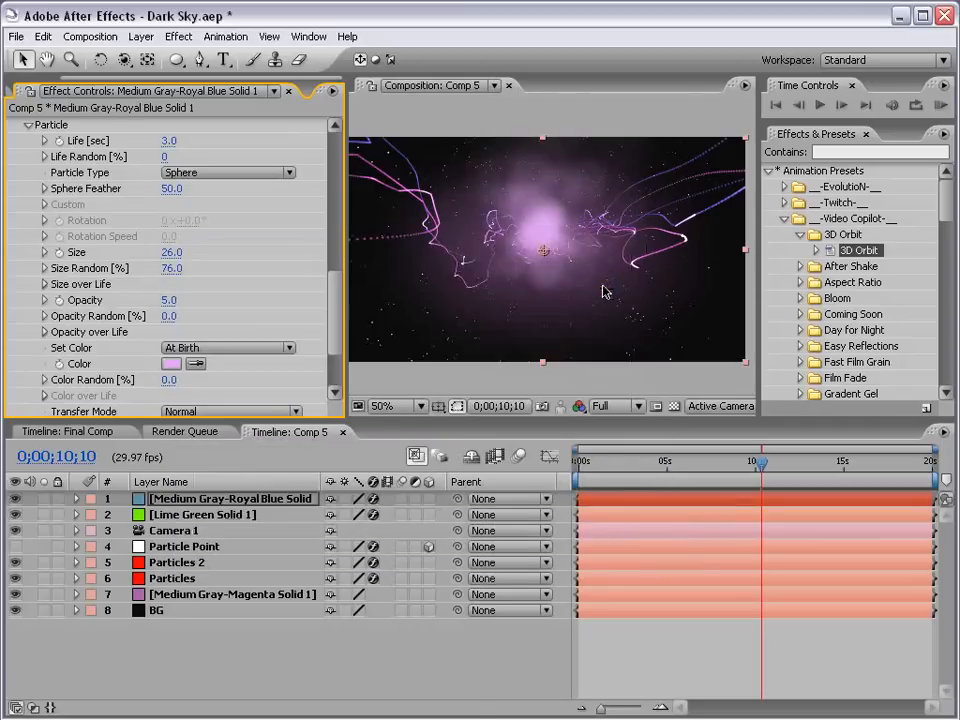
Set the emitter type to Box with an emitter size of about 58 in X, 64 in Y and 152 in Z.
left_click_drag(338, 308, 336, 214)
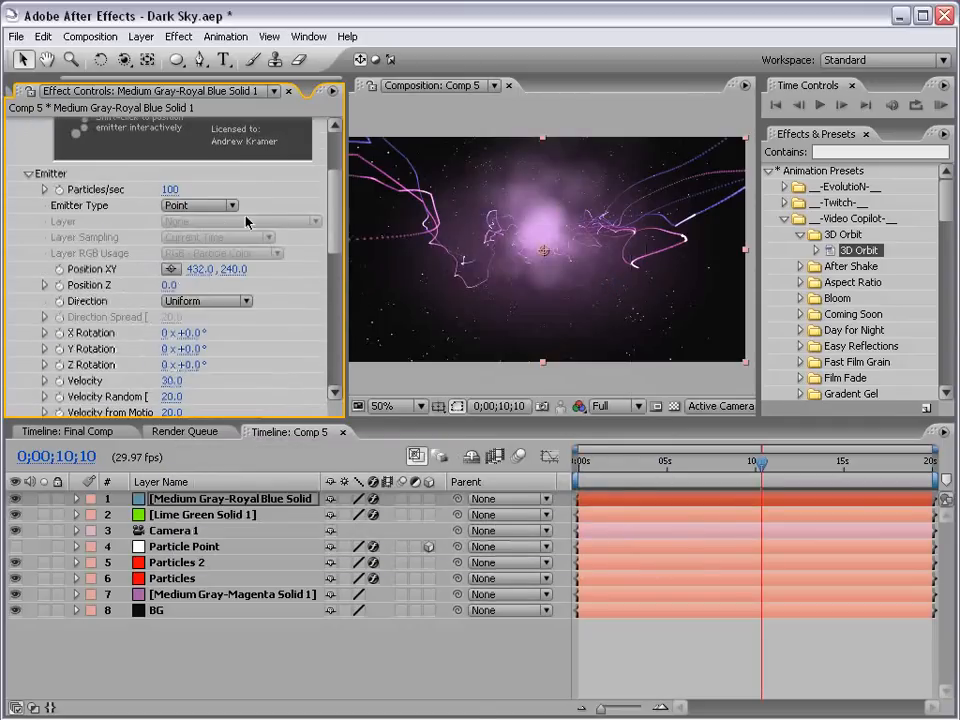
left_click(203, 207)
left_click(205, 222)
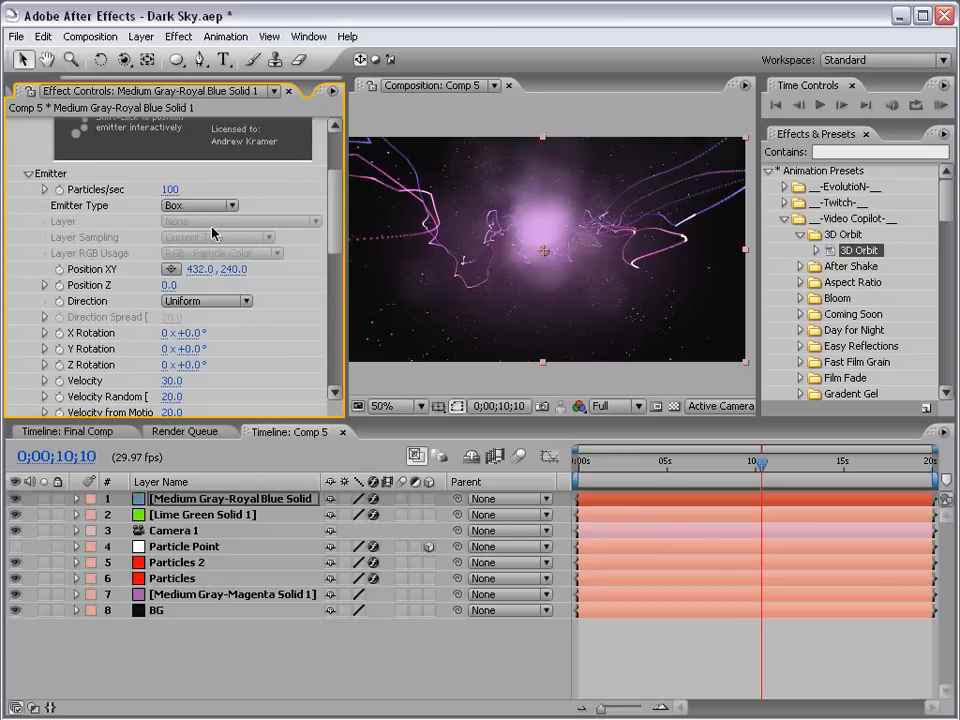
scroll(220, 370, "down", 3)
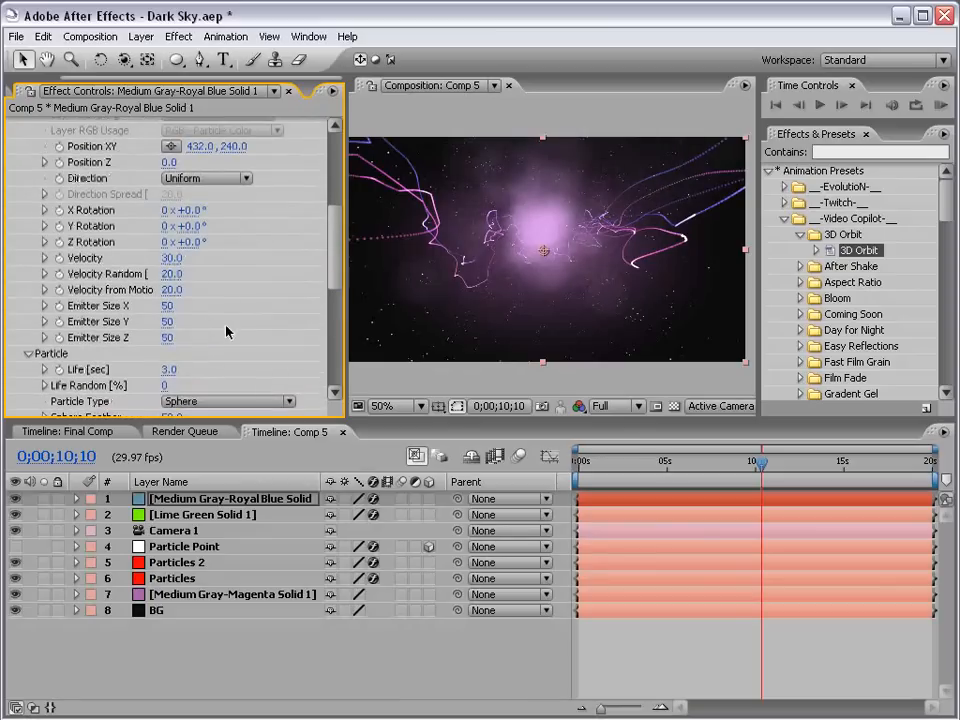
left_click_drag(166, 324, 242, 332)
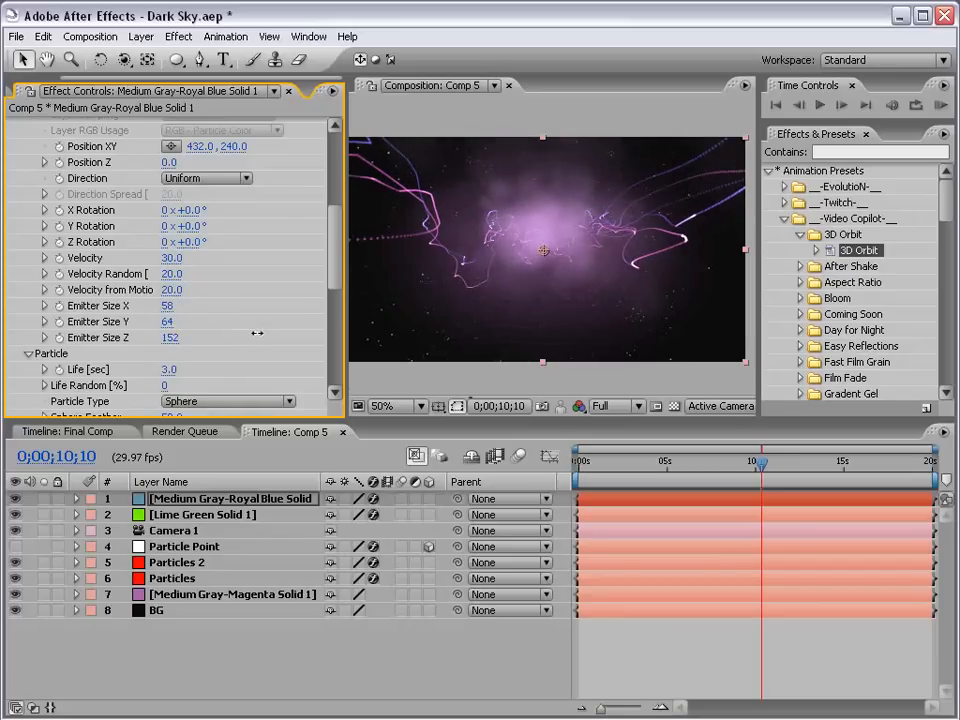
Save the project and set the composition's preview resolution to Half.
left_click(700, 658)
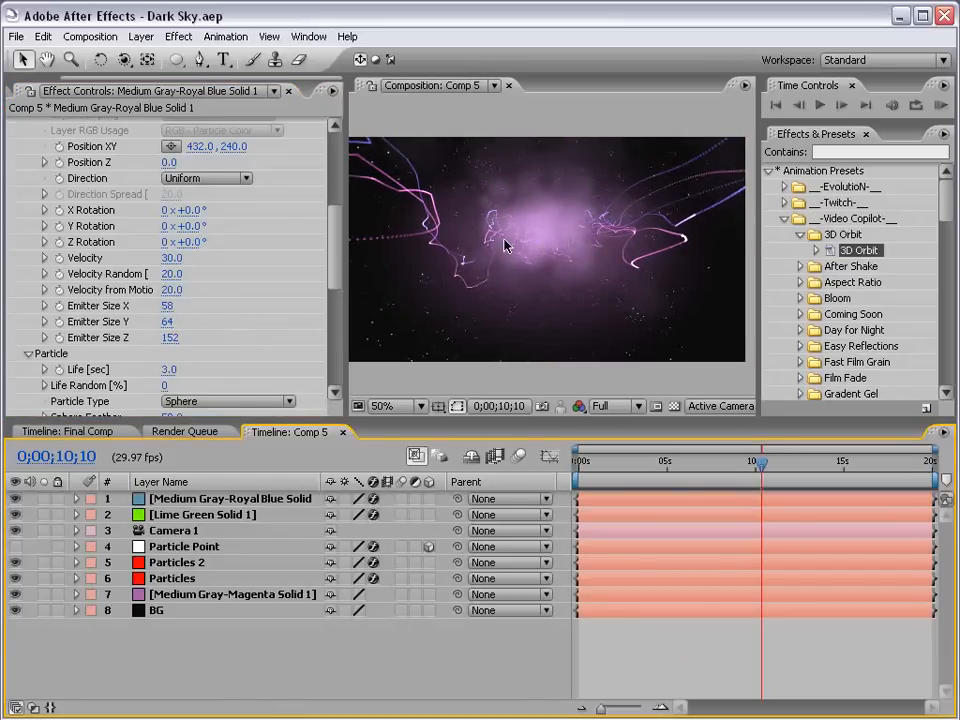
left_click(612, 406)
left_click(613, 440)
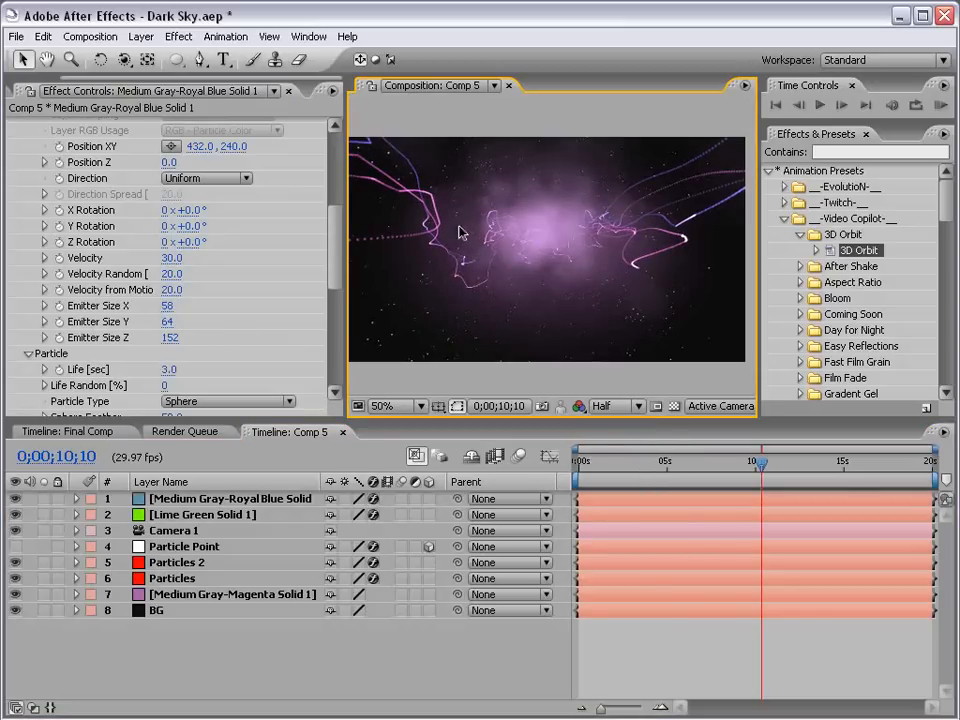
Orbit the camera around the purple particle cloud to check its depth.
key("c")
mouse_move(457, 227)
left_mouse_down()
mouse_move(489, 223)
mouse_move(514, 262)
mouse_move(553, 246)
mouse_move(690, 249)
mouse_move(657, 256)
mouse_move(544, 214)
left_mouse_up()
key("v")
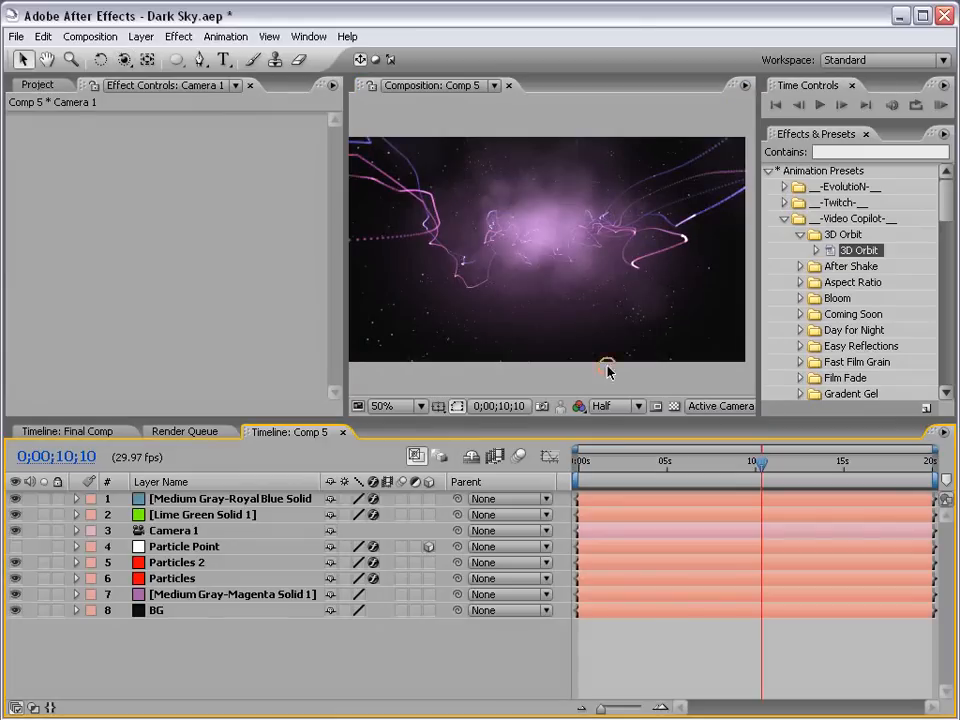
key("h")
left_click_drag(494, 272, 503, 278)
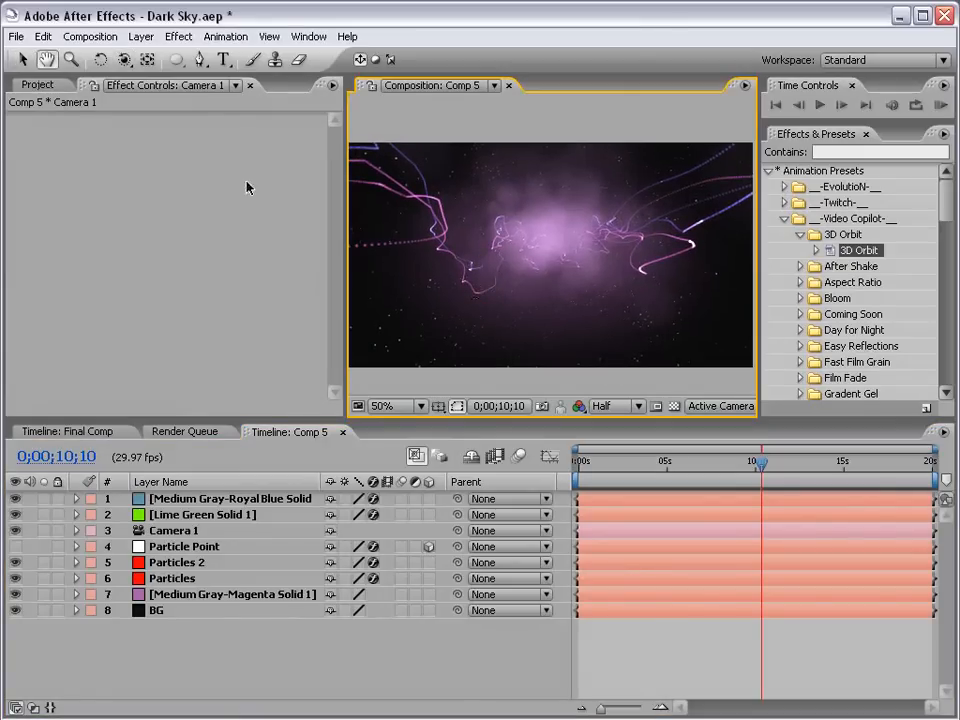
Create a text layer reading VIDEO COPILOT near the centre of the composition.
left_click(224, 59)
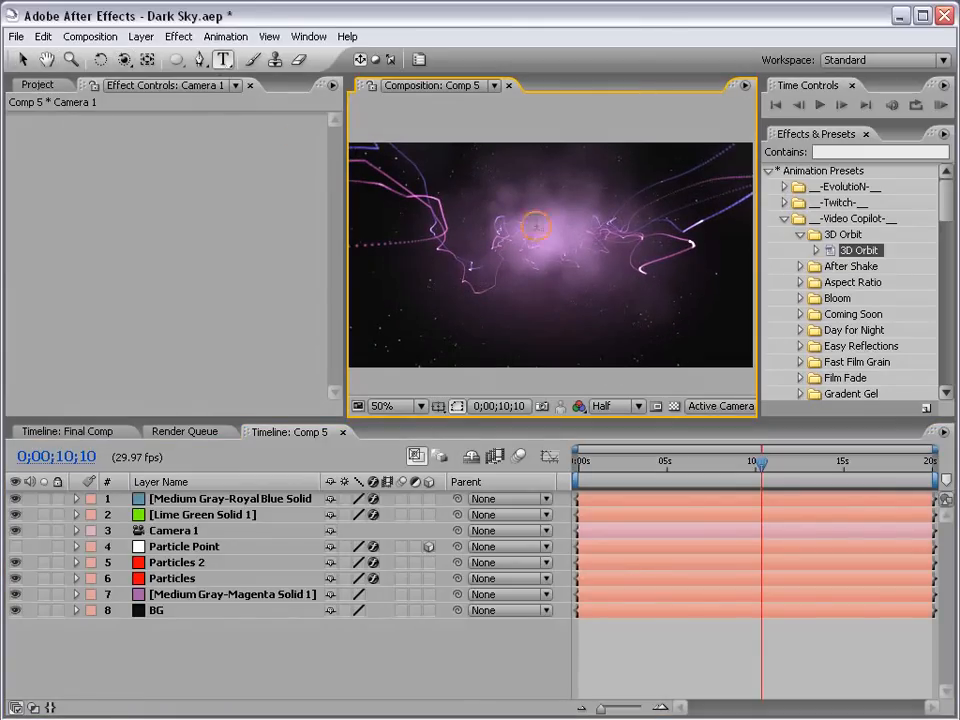
left_click(513, 253)
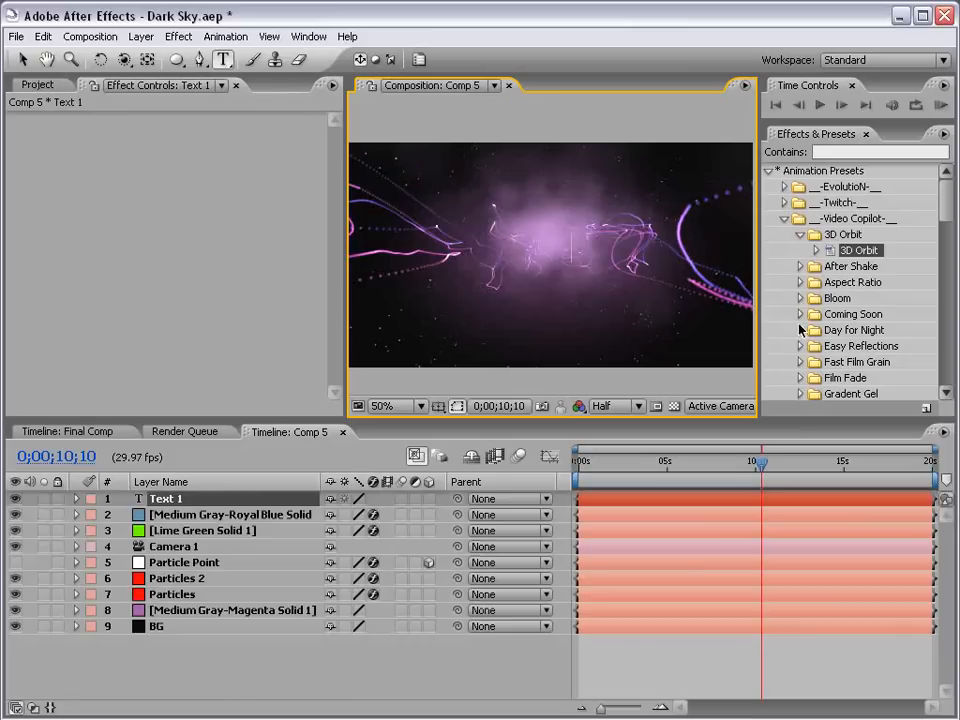
type("VIDEO COPILOT")
left_click(22, 59)
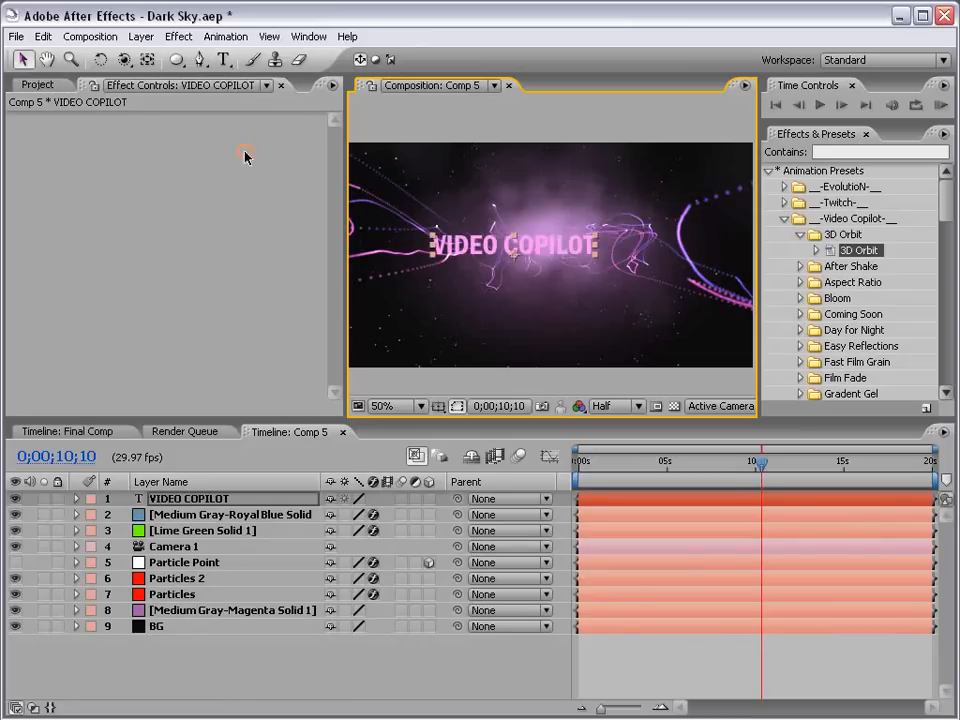
Make the VIDEO COPILOT text a 3D layer and reset its position to 432, 240, 0.
left_click(429, 498)
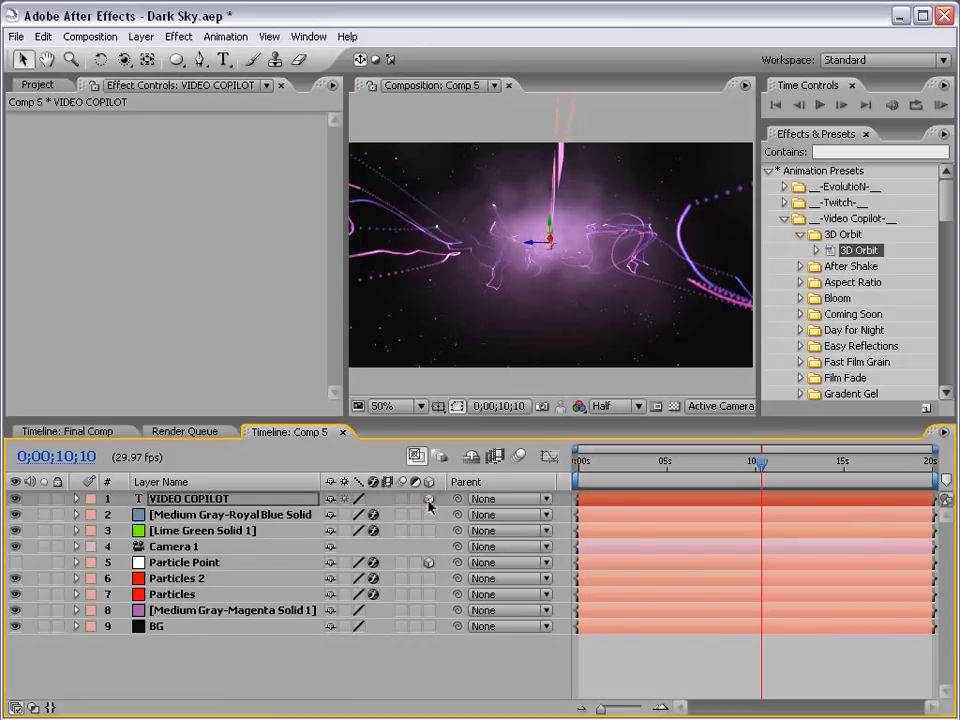
key("p")
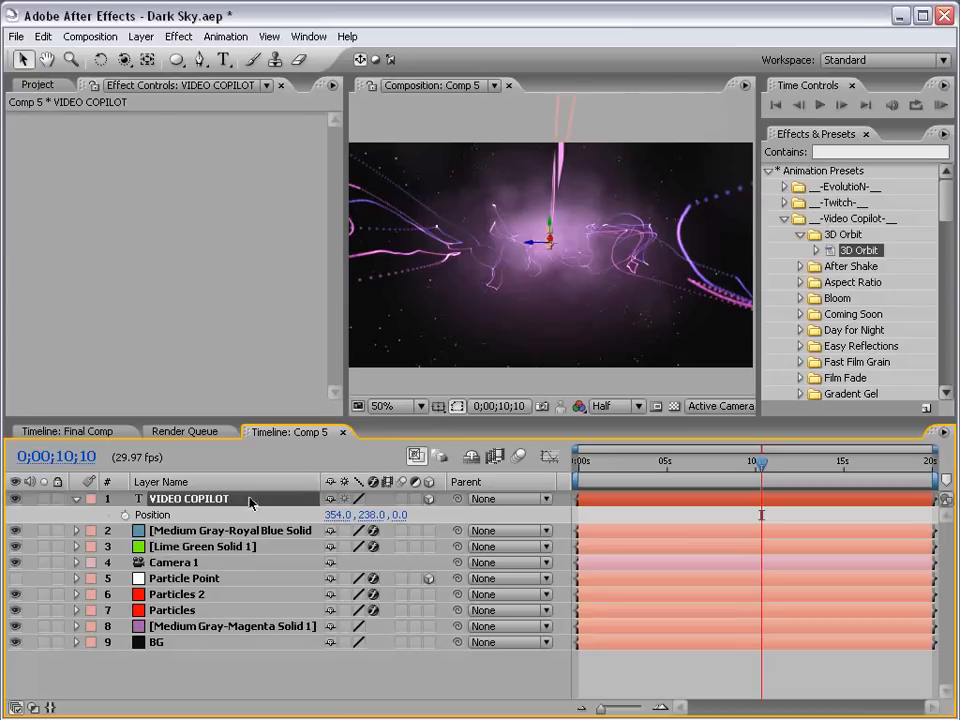
left_click(180, 518)
right_click(180, 518)
left_click(205, 608)
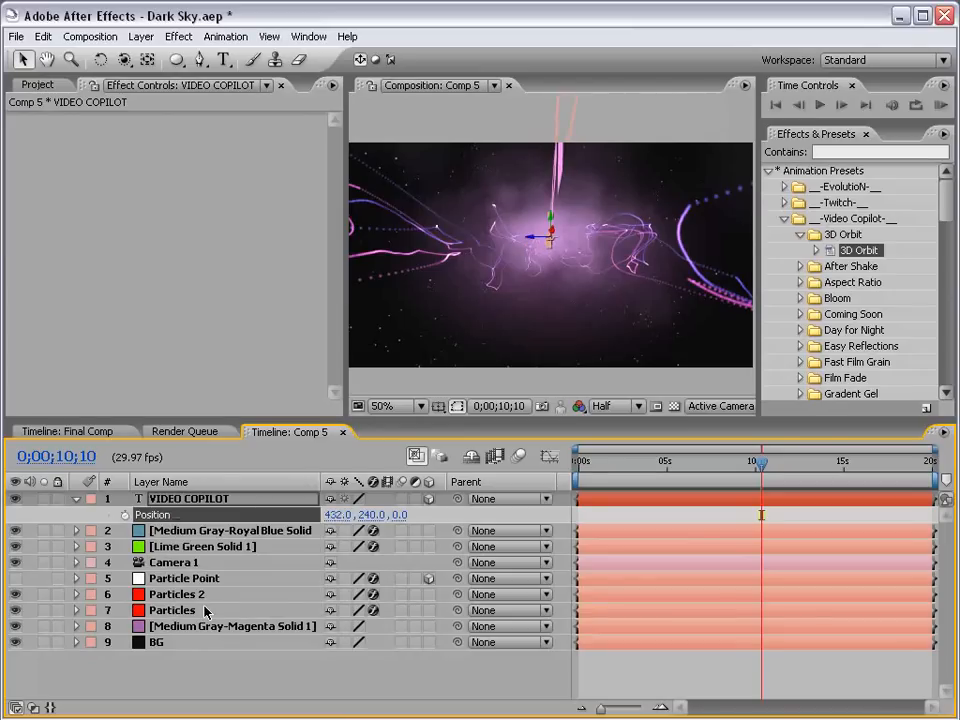
Rotate the VIDEO COPILOT text about its vertical axis to face the camera and lower it to a Y position of 290.
key("w")
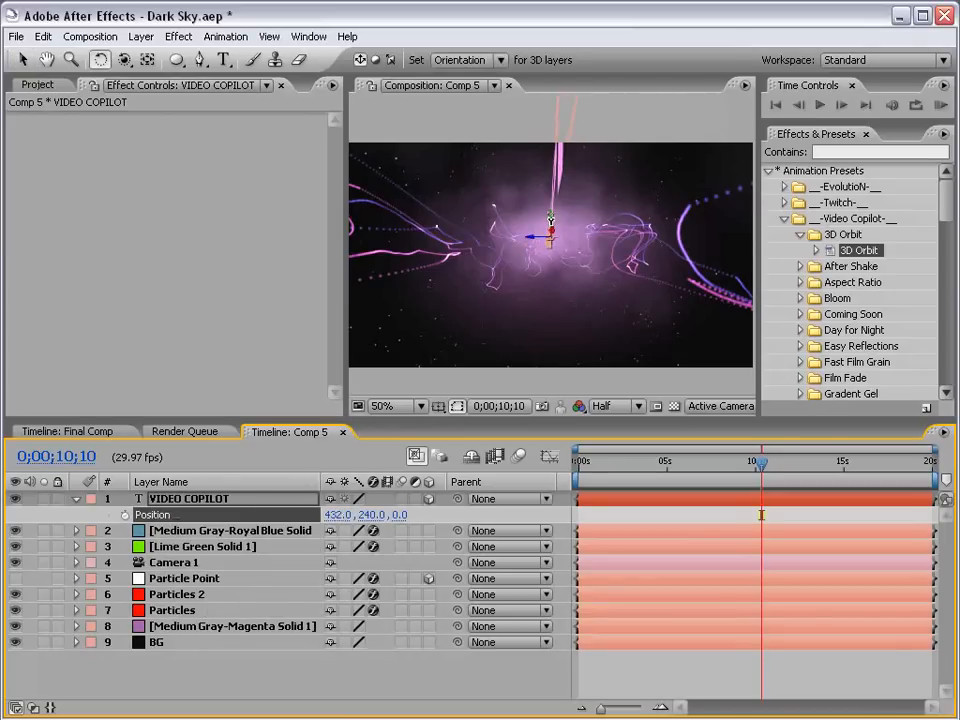
left_click_drag(552, 222, 598, 218)
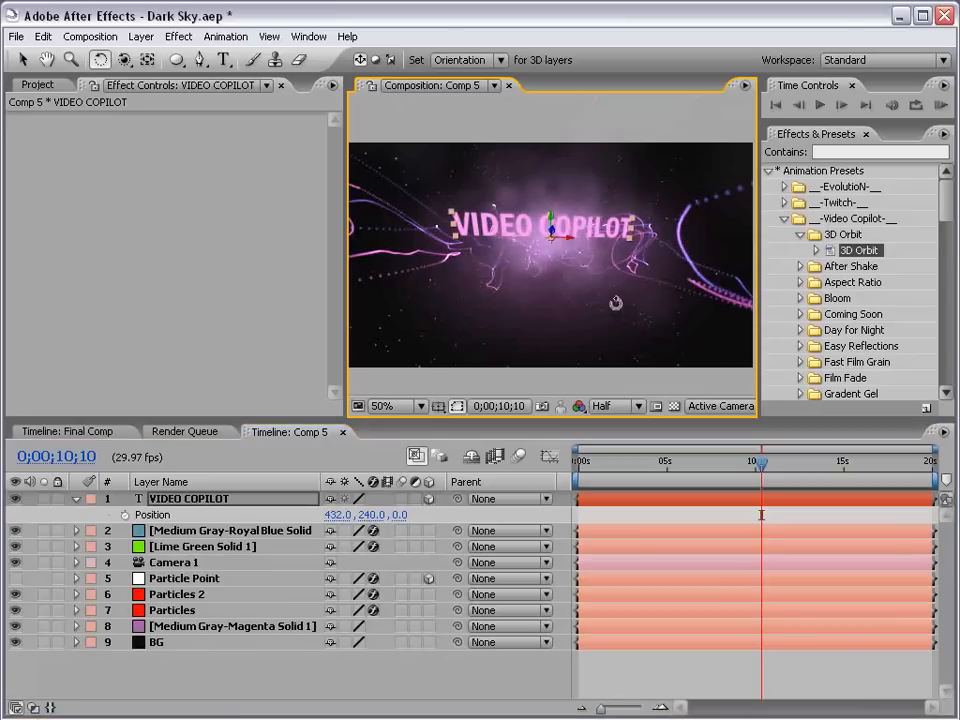
key("v")
left_click(124, 59)
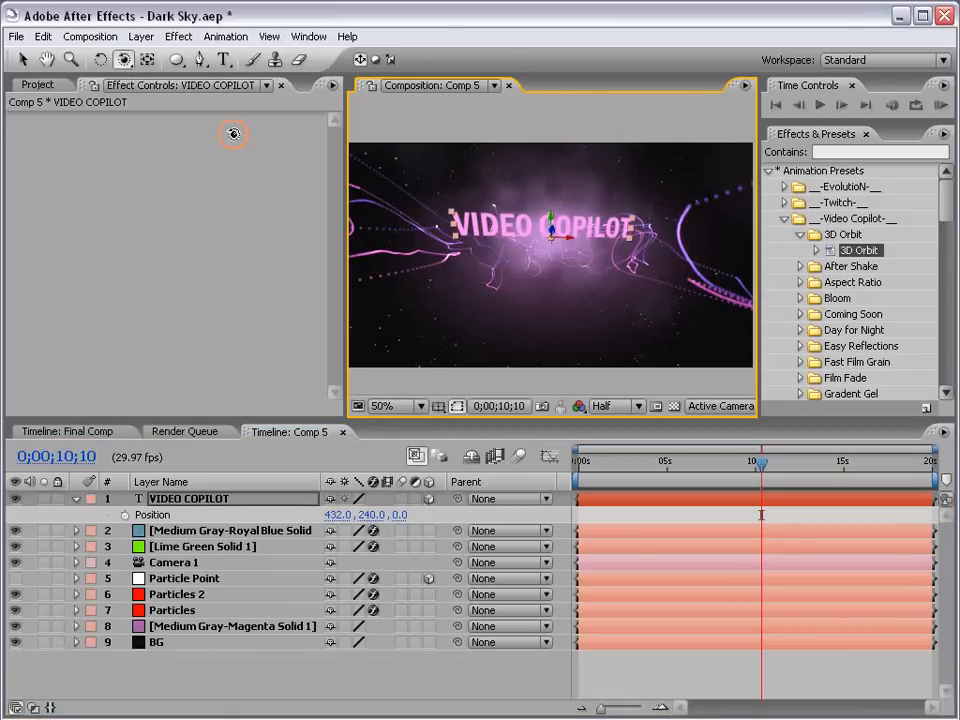
mouse_move(556, 226)
left_mouse_down()
mouse_move(557, 195)
mouse_move(552, 248)
left_mouse_up()
key("v")
Change the VIDEO COPILOT text colour from pink to white and put away the text formatting panels.
key("ctrl+t")
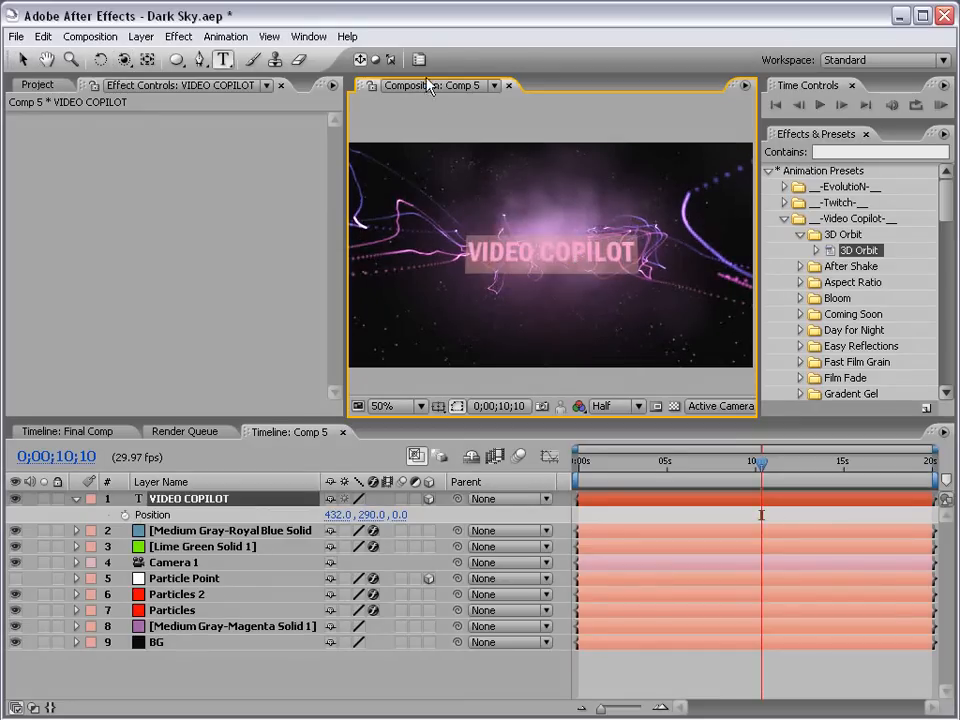
left_click(420, 60)
left_click(702, 174)
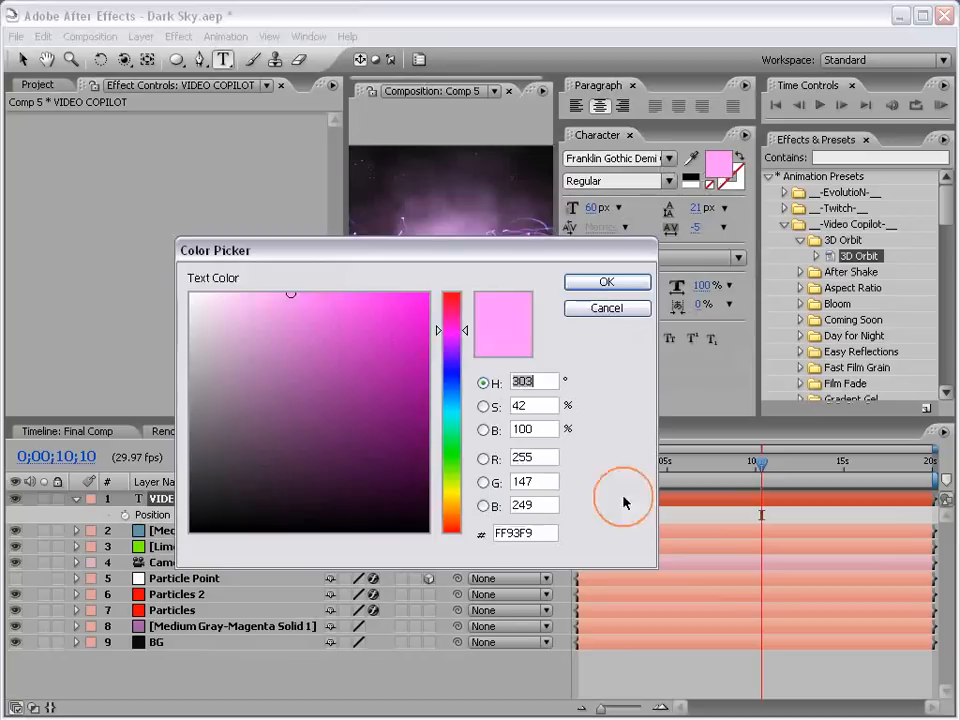
left_click_drag(250, 320, 129, 216)
left_click(615, 284)
left_click(629, 135)
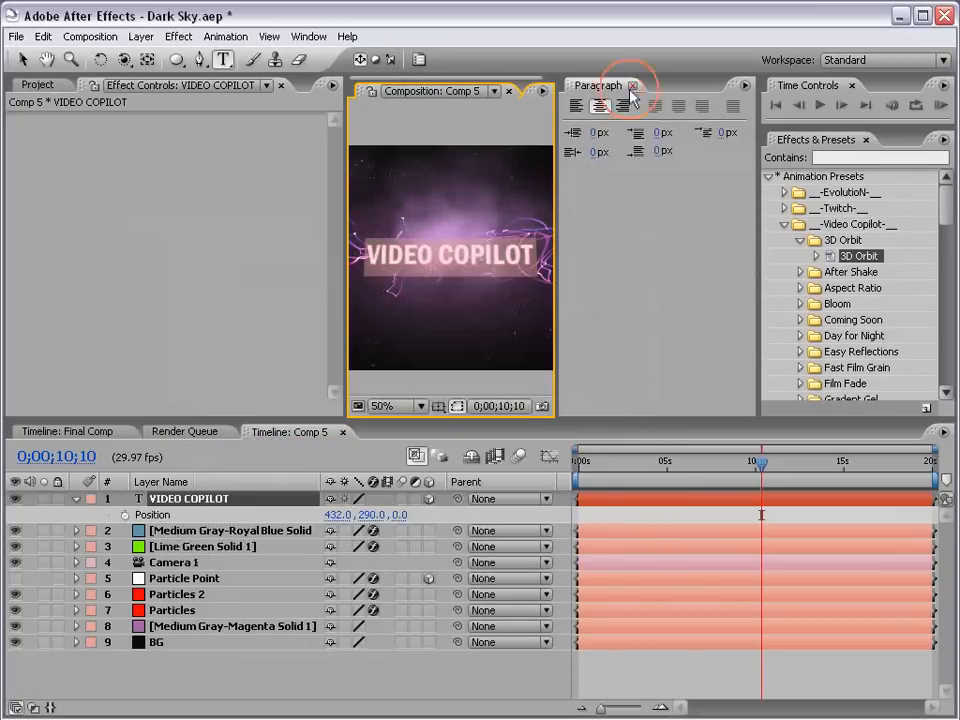
left_click(632, 85)
left_click(22, 59)
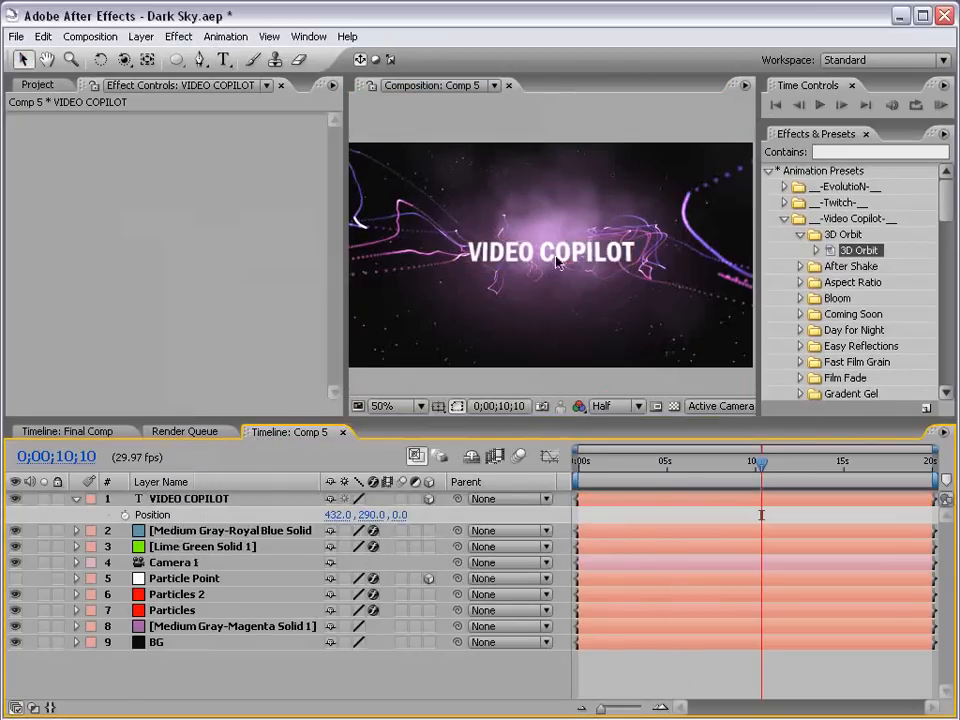
Enlarge the VIDEO COPILOT text slightly and check the composition in a maximised preview.
left_click(202, 502)
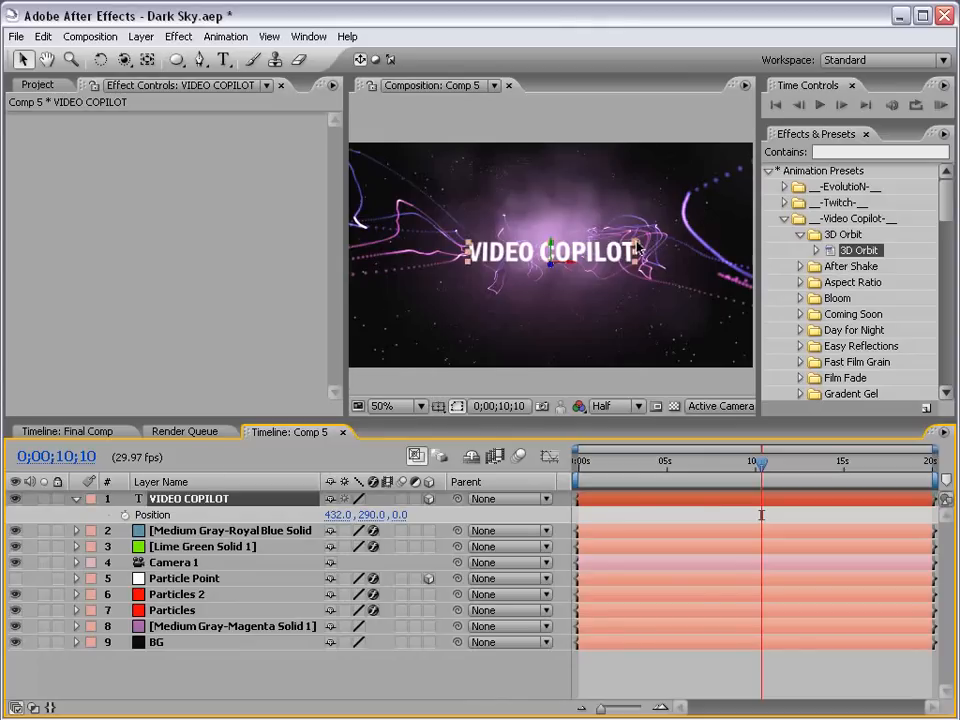
left_click(617, 320)
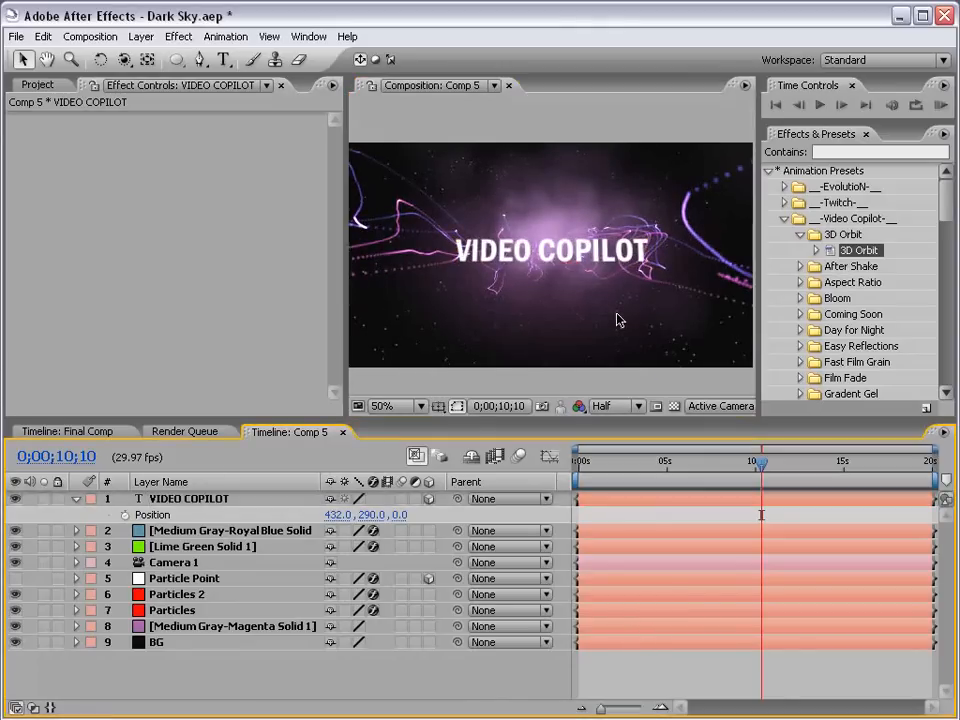
key("grave")
key("grave")
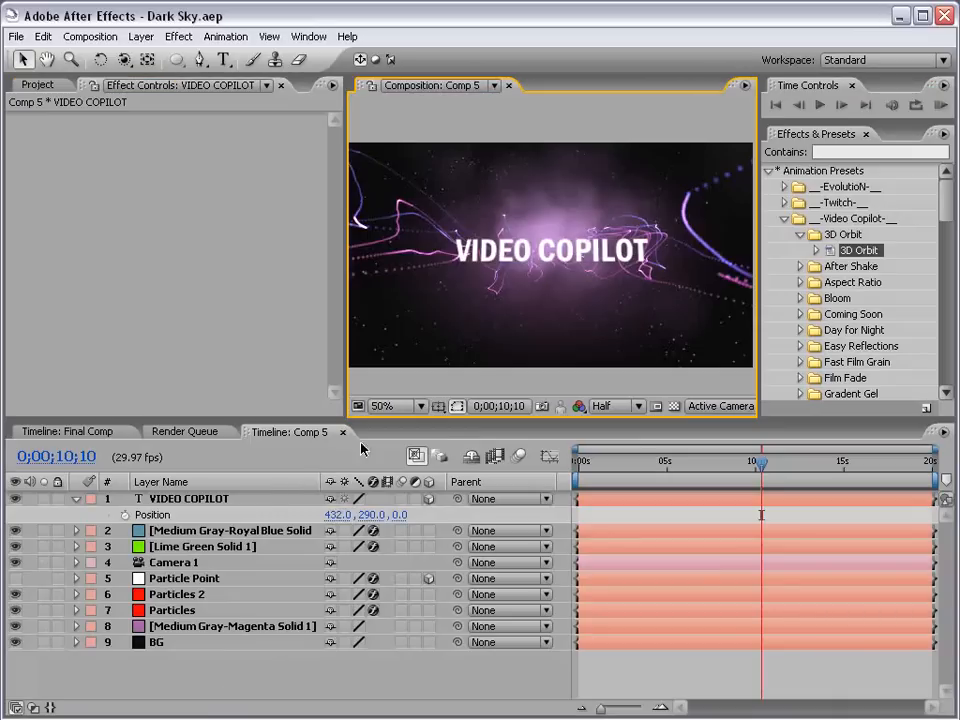
Raise the VIDEO COPILOT text to a Y position of about 244 and orbit the camera to an angled view.
left_click(517, 252)
left_click_drag(552, 243, 553, 230)
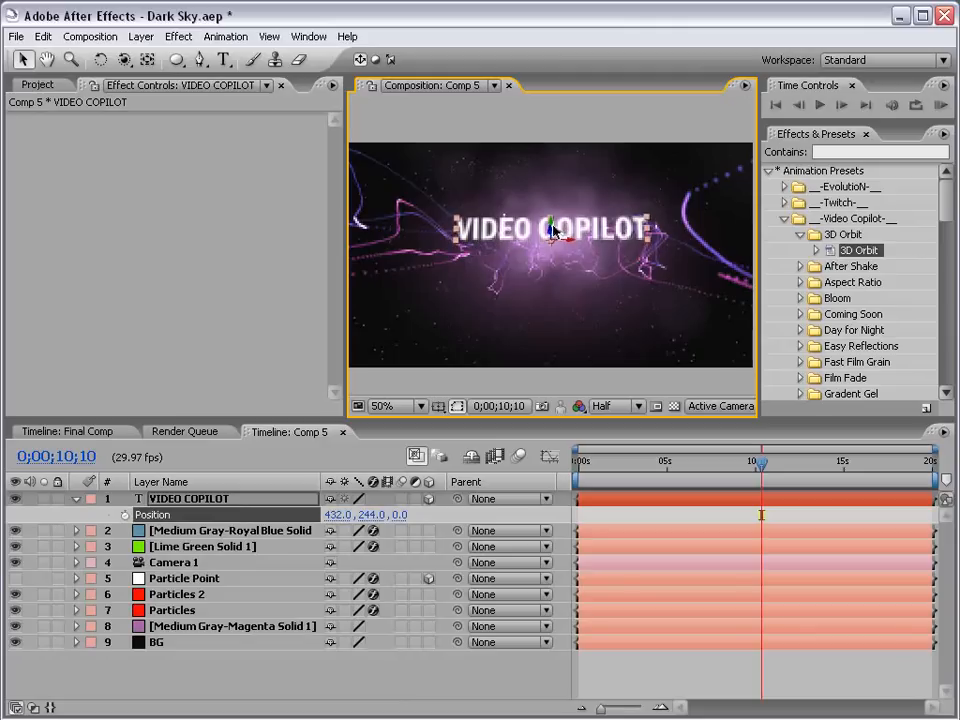
key("y")
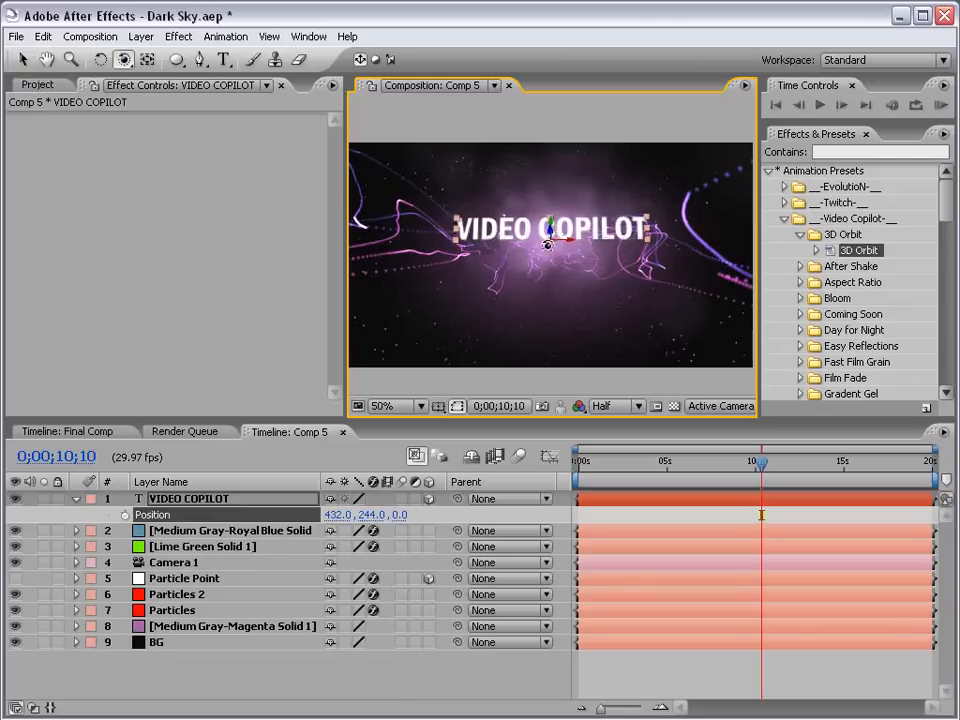
left_click_drag(571, 258, 578, 275)
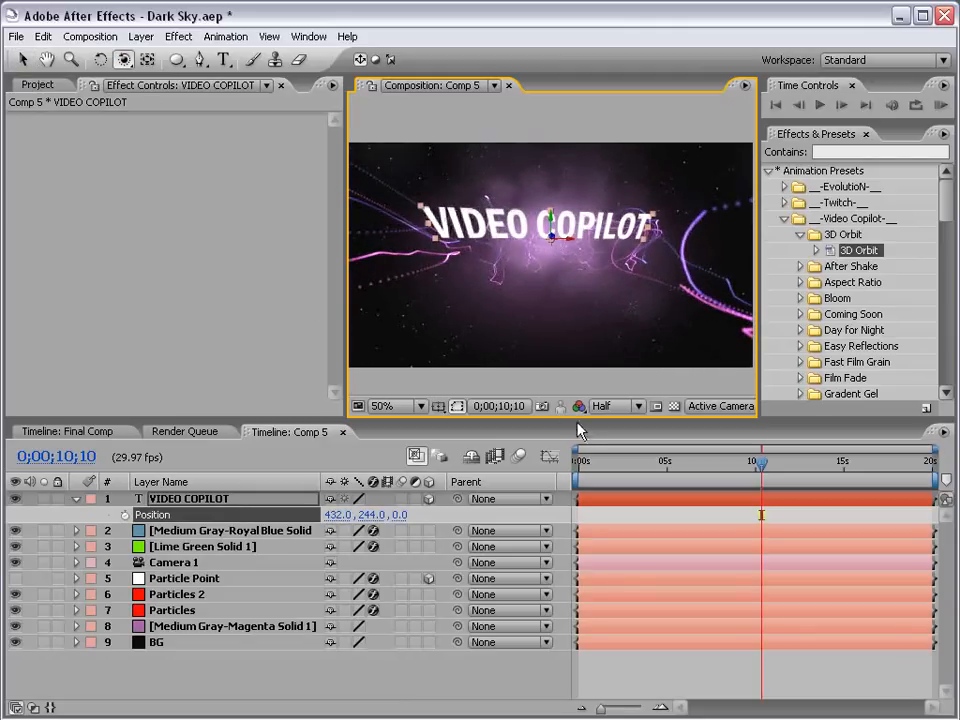
Set Camera 1's point of interest to 240 in Y and 0 in Z, and orbit the camera around the title.
left_click(194, 565)
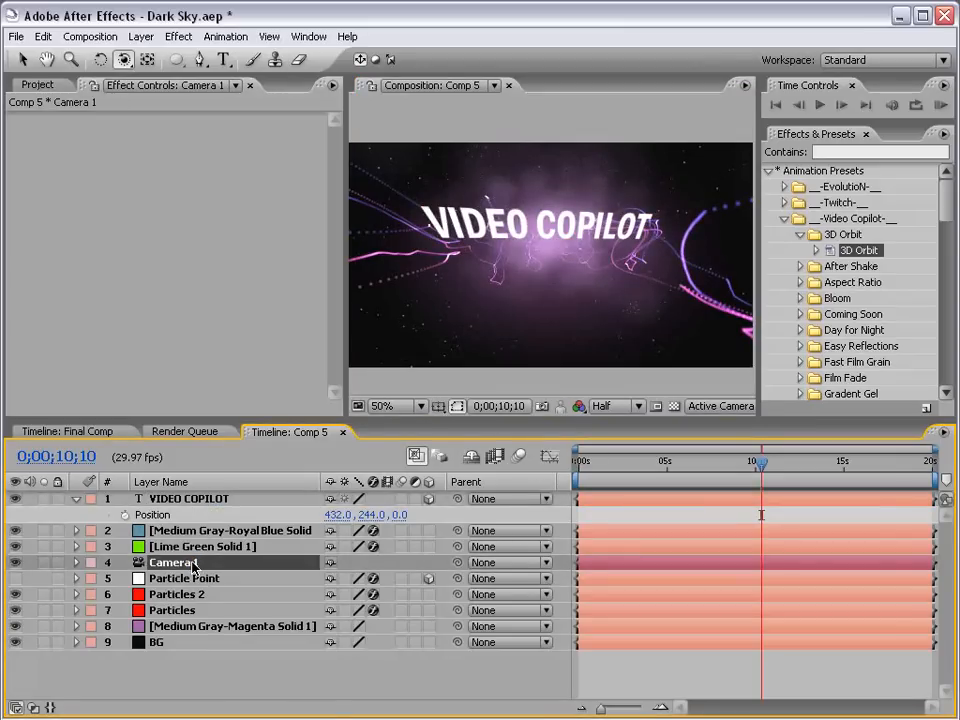
key("a")
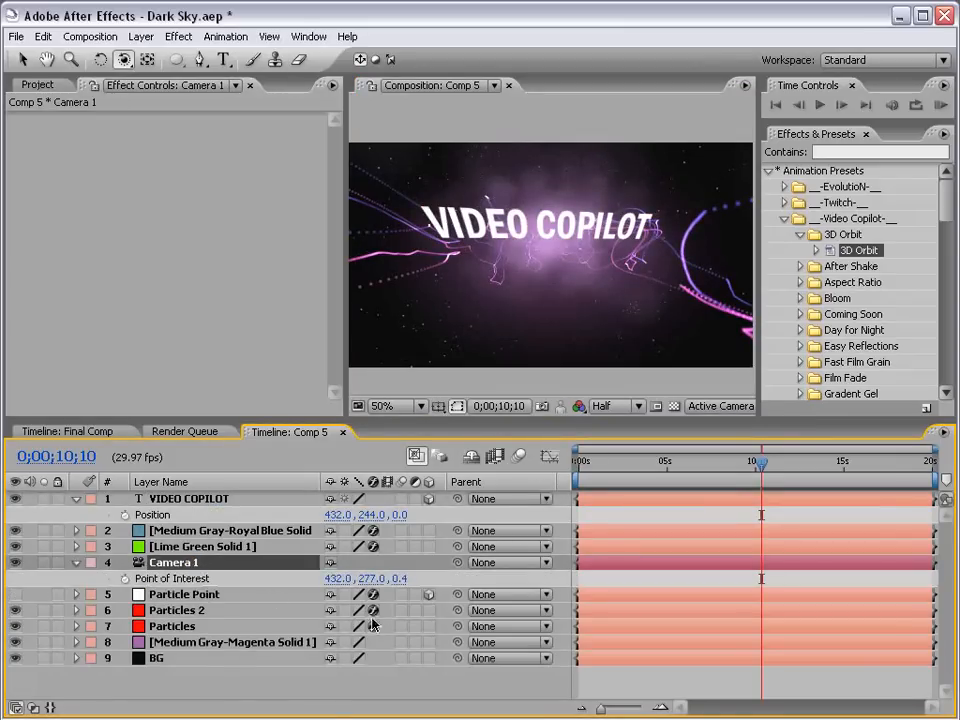
left_click(400, 578)
type("0")
key("Return")
left_click(368, 578)
type("2")
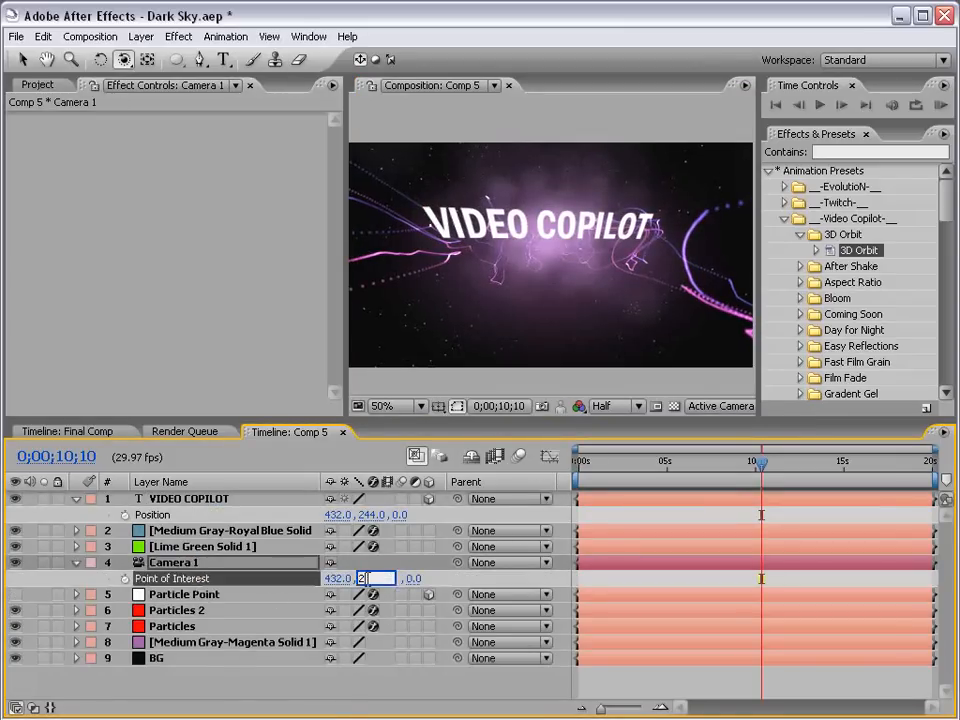
type("40")
key("Return")
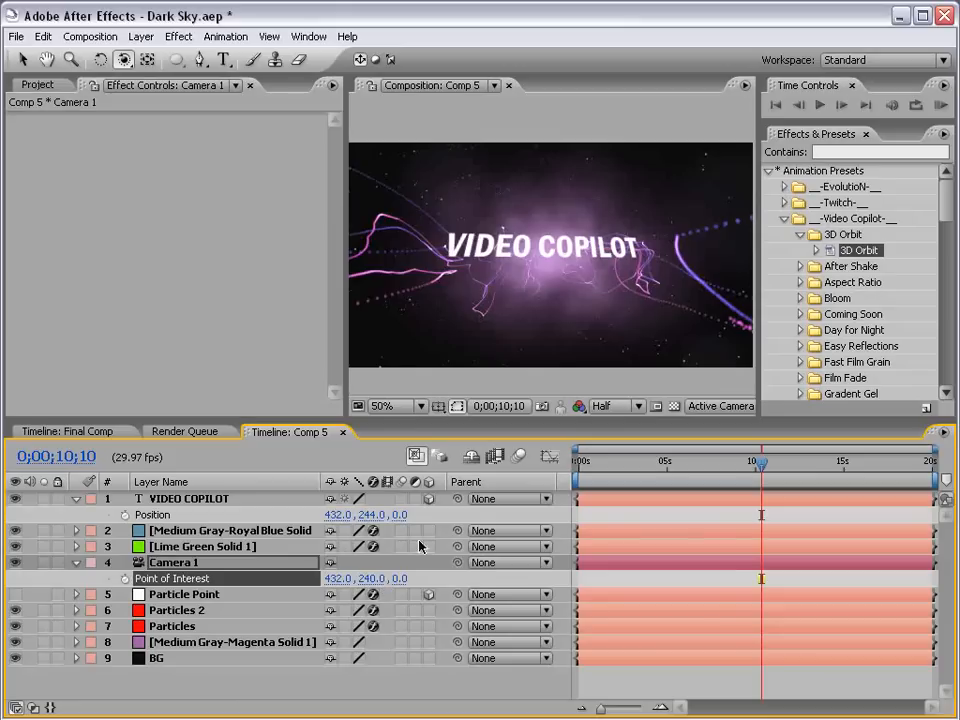
mouse_move(420, 192)
left_mouse_down()
mouse_move(490, 195)
mouse_move(546, 275)
mouse_move(553, 264)
left_mouse_up()
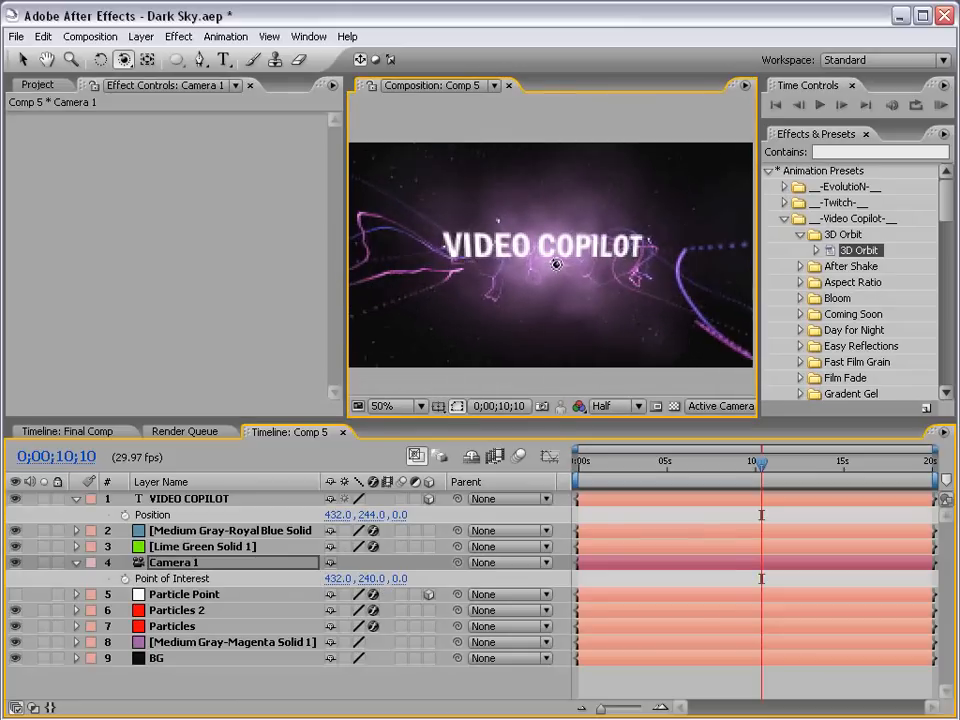
Reset the VIDEO COPILOT text's position to 432, 240, 0 and save the project.
left_click(175, 498)
key("p")
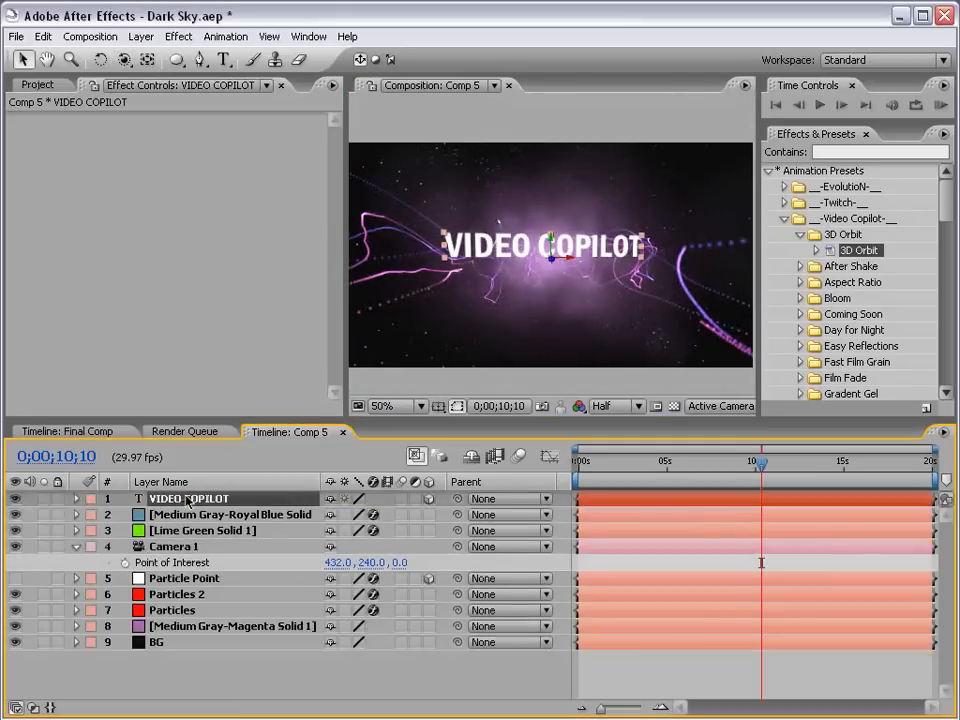
key("p")
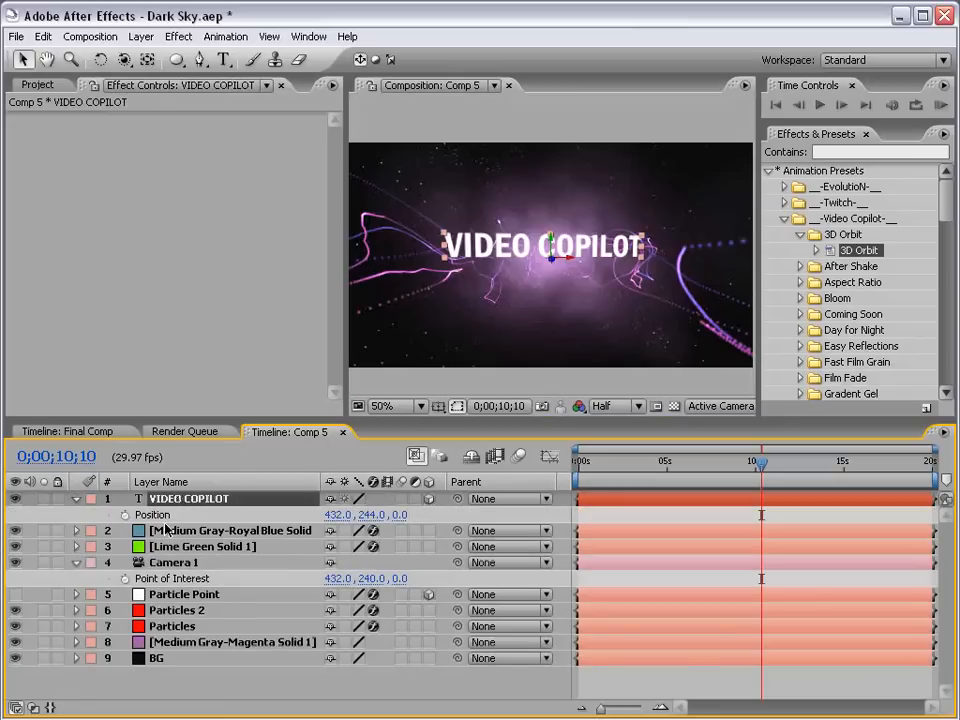
right_click(180, 514)
left_click(193, 606)
key("F2")
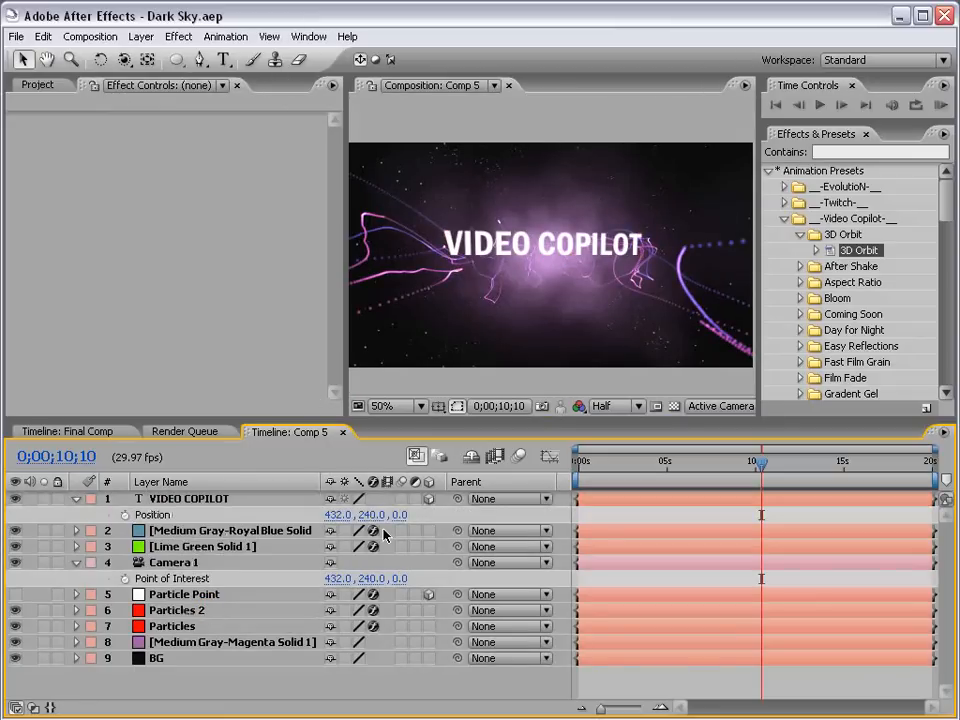
Collapse Camera 1's properties and rename the Lime Green Solid 1 layer as Star Field.
left_click(75, 563)
left_click(88, 548)
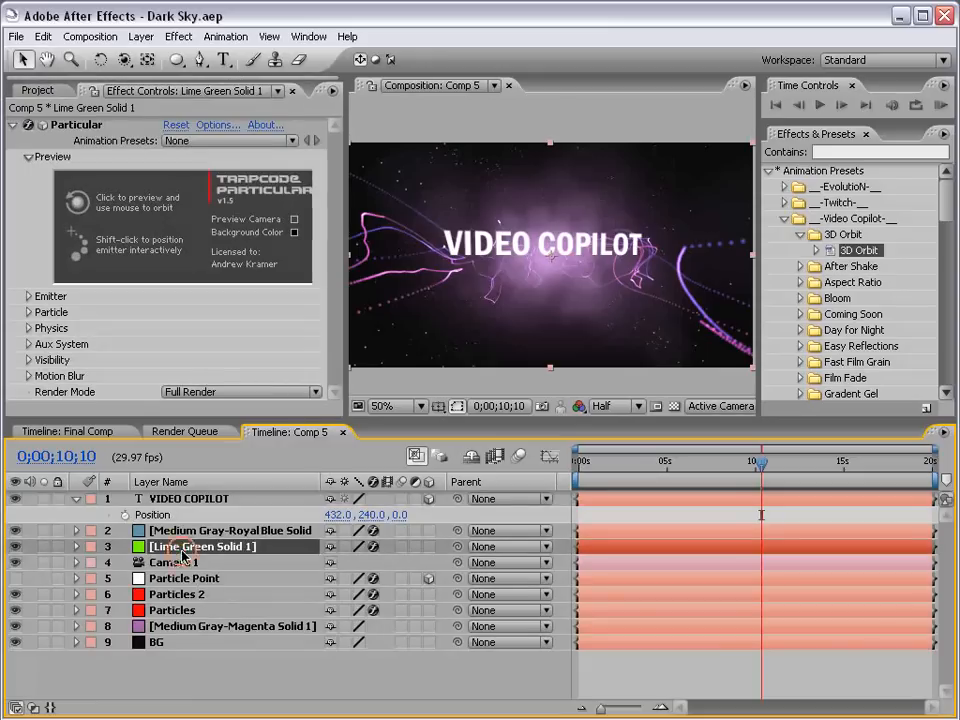
left_click(16, 548)
key("Return")
type("Star Field")
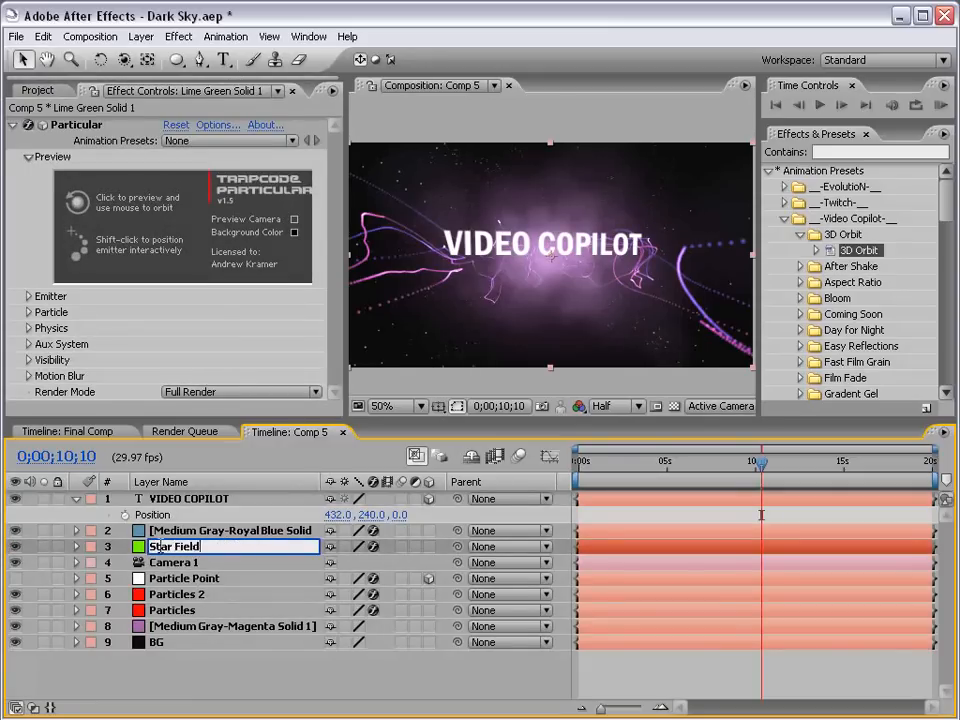
key("Return")
Identify the Medium Gray-Royal Blue Solid layer by toggling its visibility and rename it as Smoke.
left_click(64, 530)
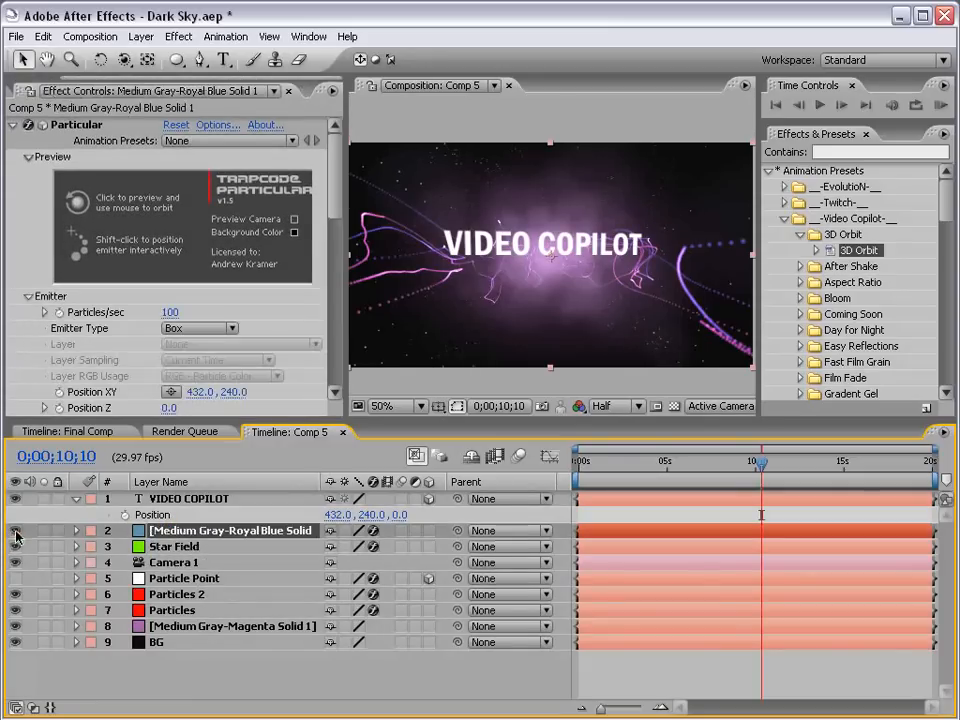
left_click(16, 531)
left_click(16, 531)
key("Return")
type("S")
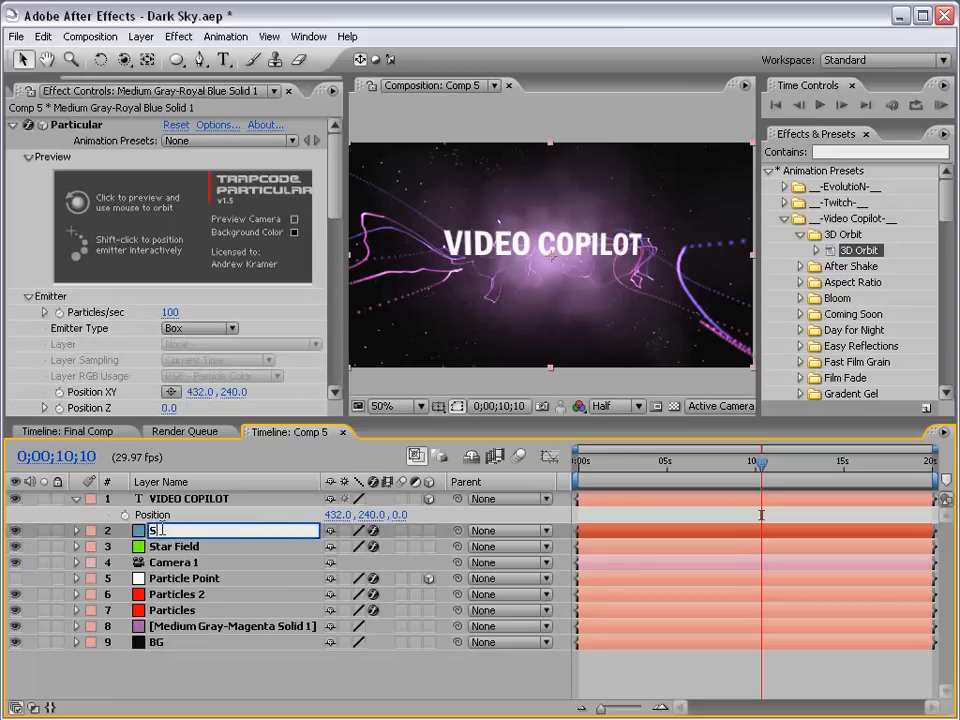
type("moke")
key("Return")
Rename the Medium Gray-Magenta Solid 1 layer as BG Color and clear the selection.
left_click(175, 594)
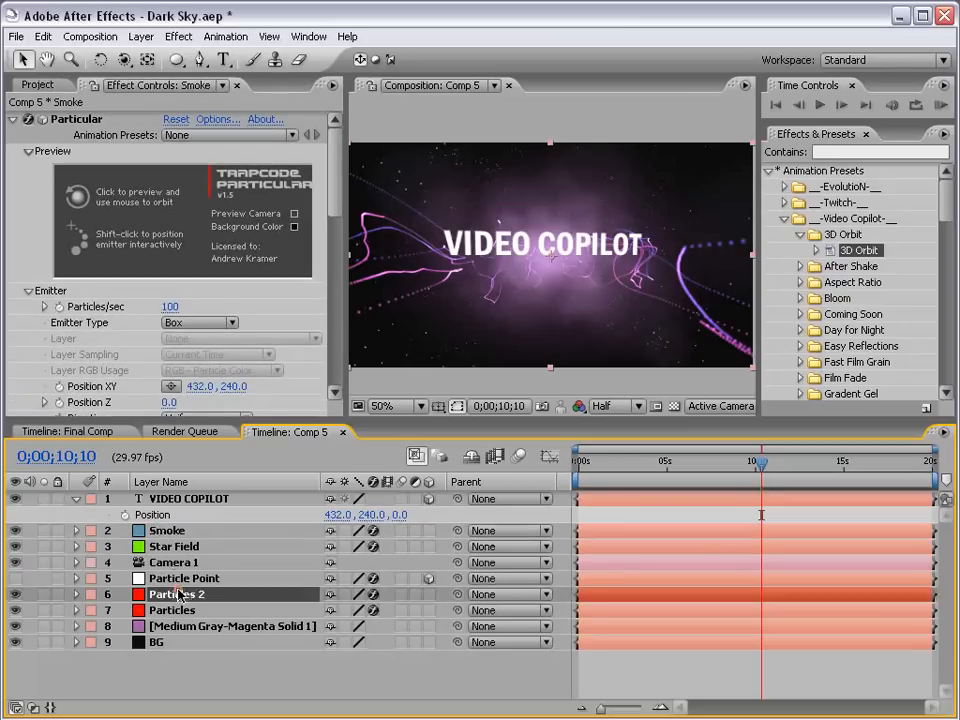
left_click(177, 614)
left_click(178, 628)
key("Return")
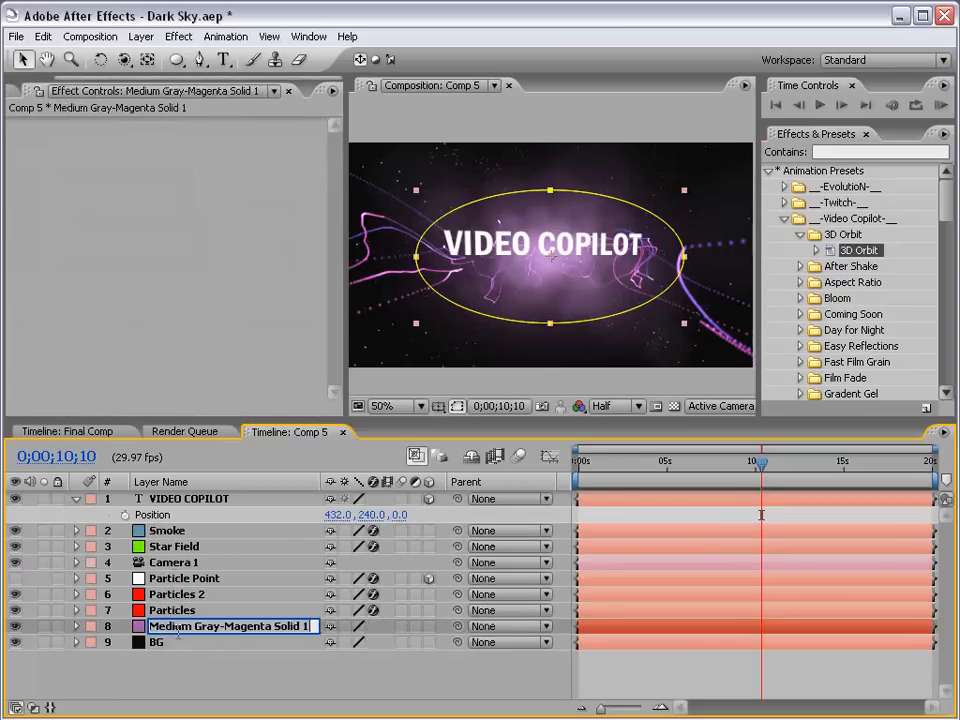
type("BG")
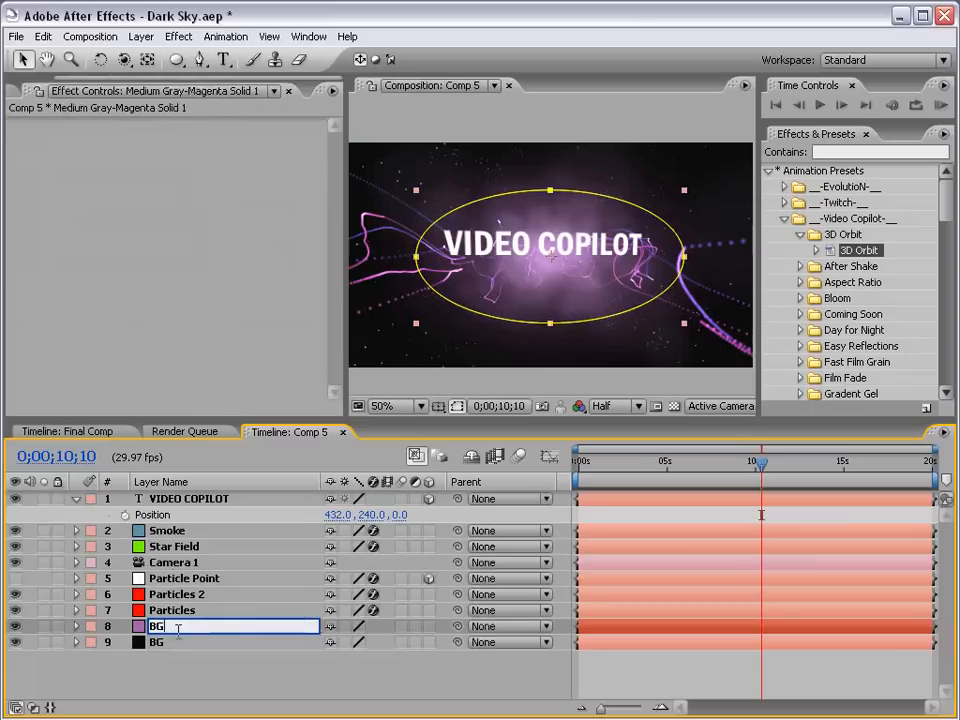
type(" Color")
key("Return")
left_click(193, 677)
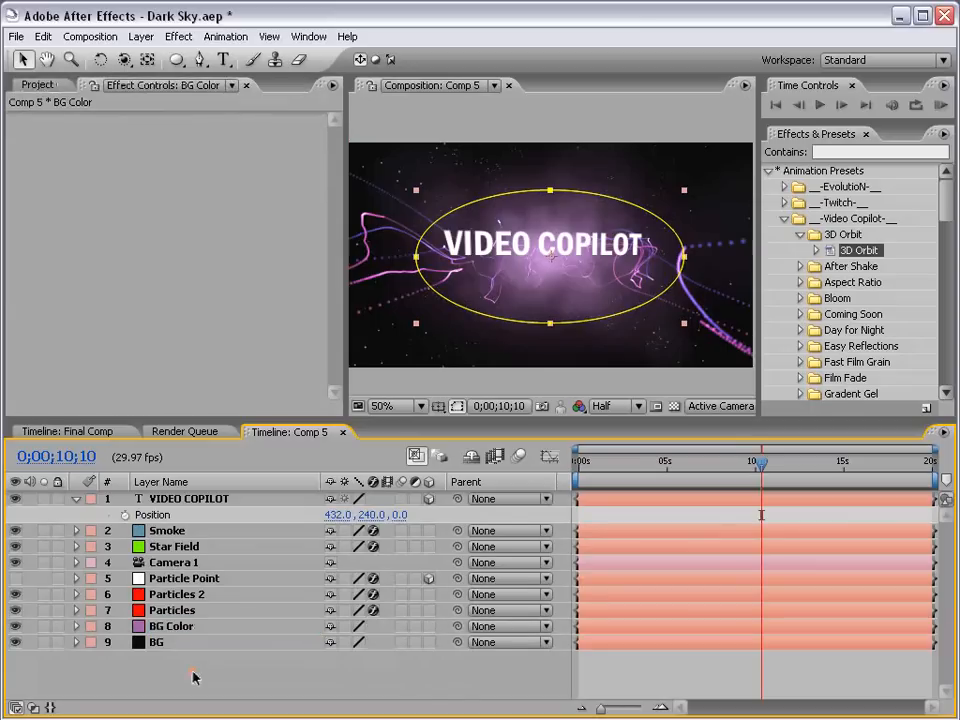
Set the Smoke layer's blending mode to Add and its opacity to 75%.
mouse_move(167, 530)
left_mouse_down()
mouse_move(170, 605)
mouse_move(182, 578)
mouse_move(167, 537)
left_mouse_up()
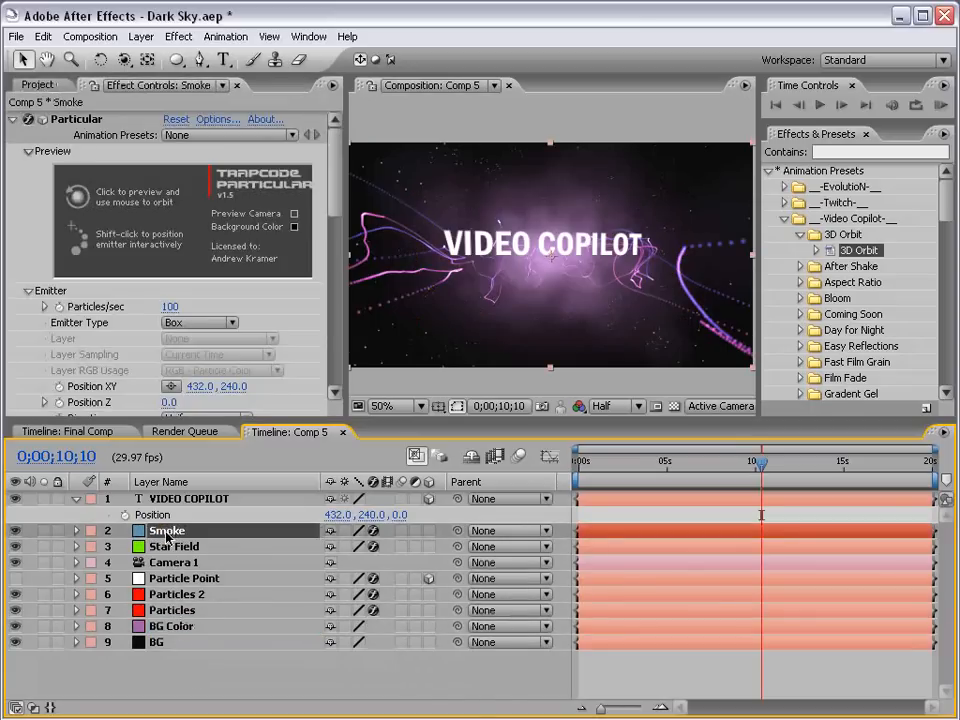
key("F4")
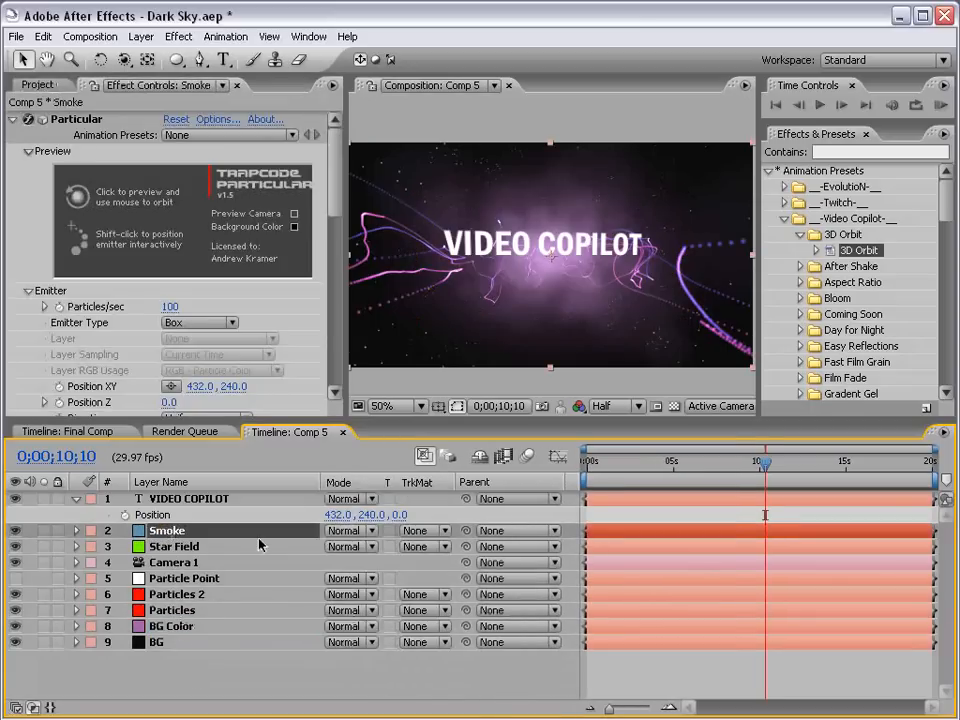
left_click(340, 531)
left_click(352, 678)
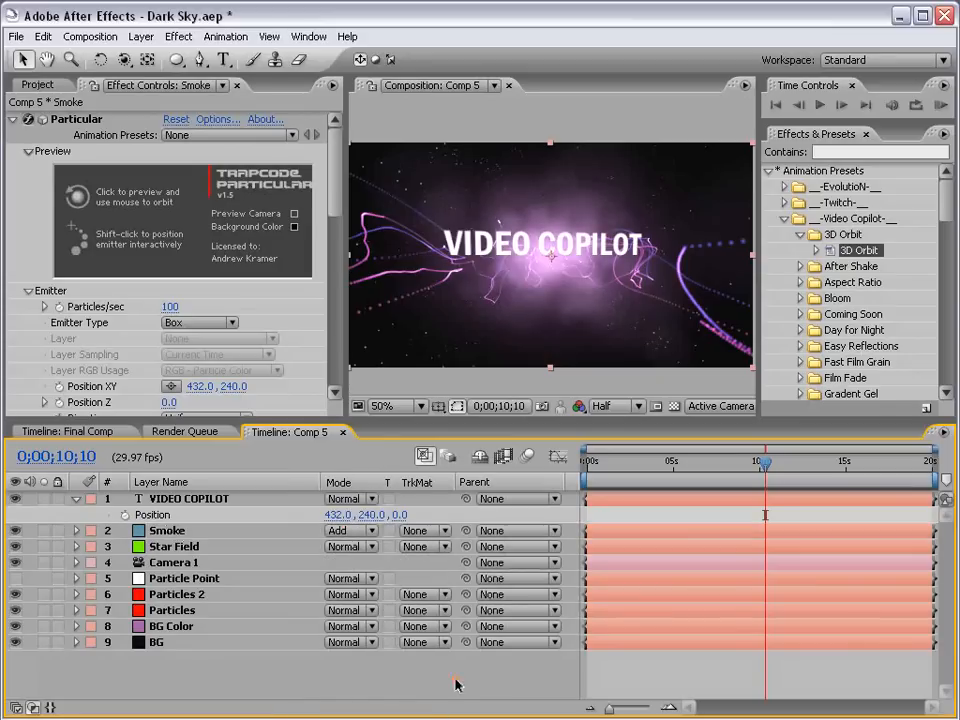
left_click(160, 531)
key("t")
left_click(336, 546)
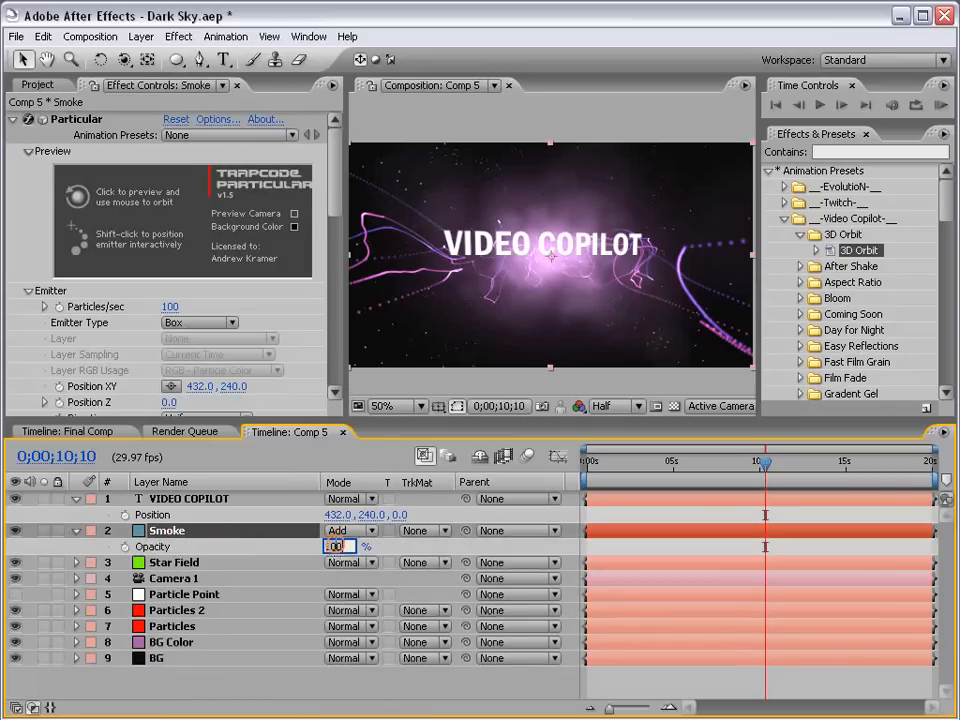
type("75")
key("Return")
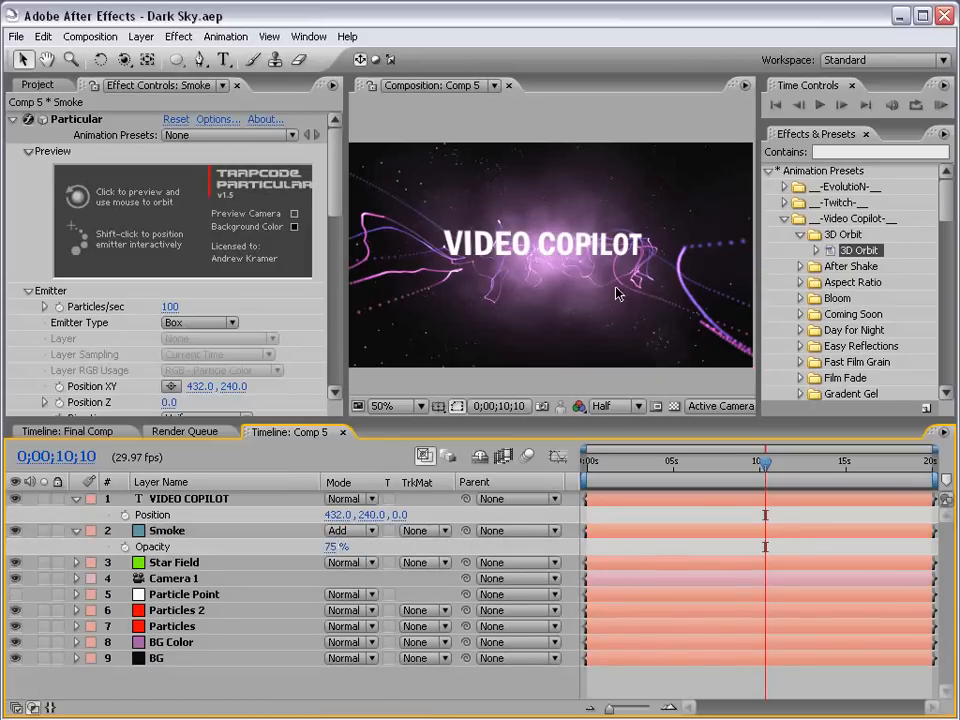
Create a new 864 by 480 pixel solid layer in a saturated deep royal blue.
left_click(141, 36)
mouse_move(160, 56)
left_click(437, 74)
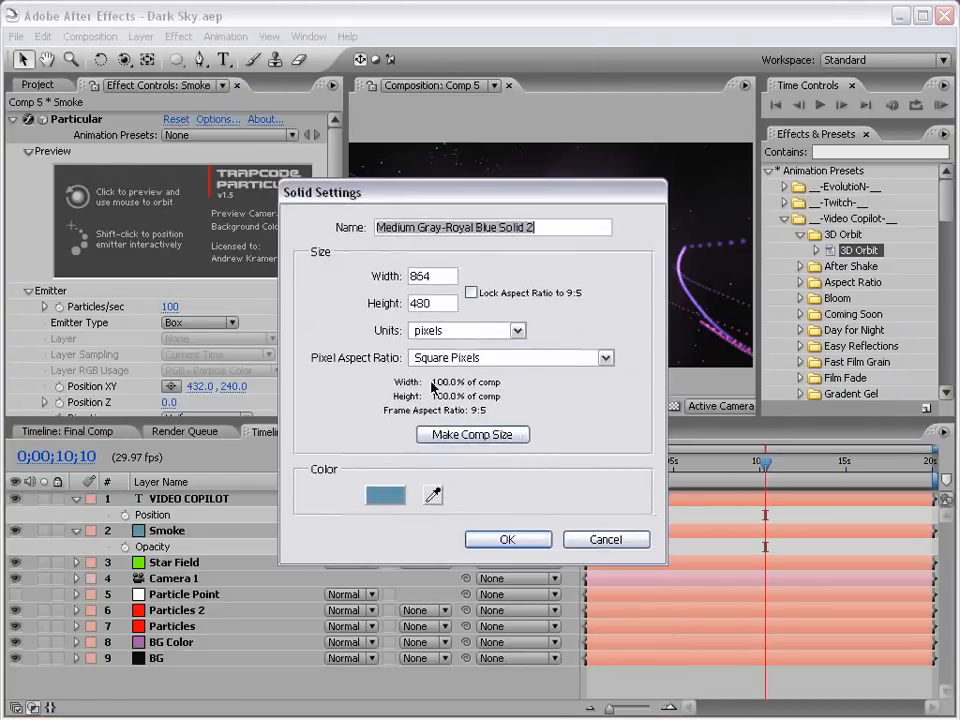
left_click(381, 495)
left_click(430, 390)
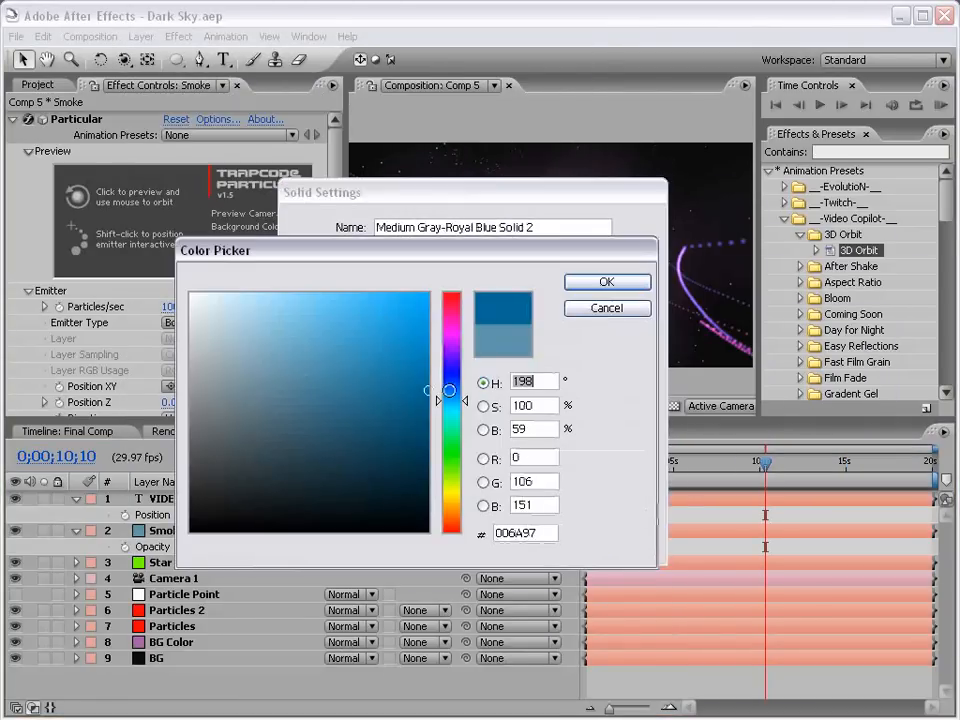
left_click_drag(449, 390, 451, 405)
left_click(594, 284)
left_click(507, 539)
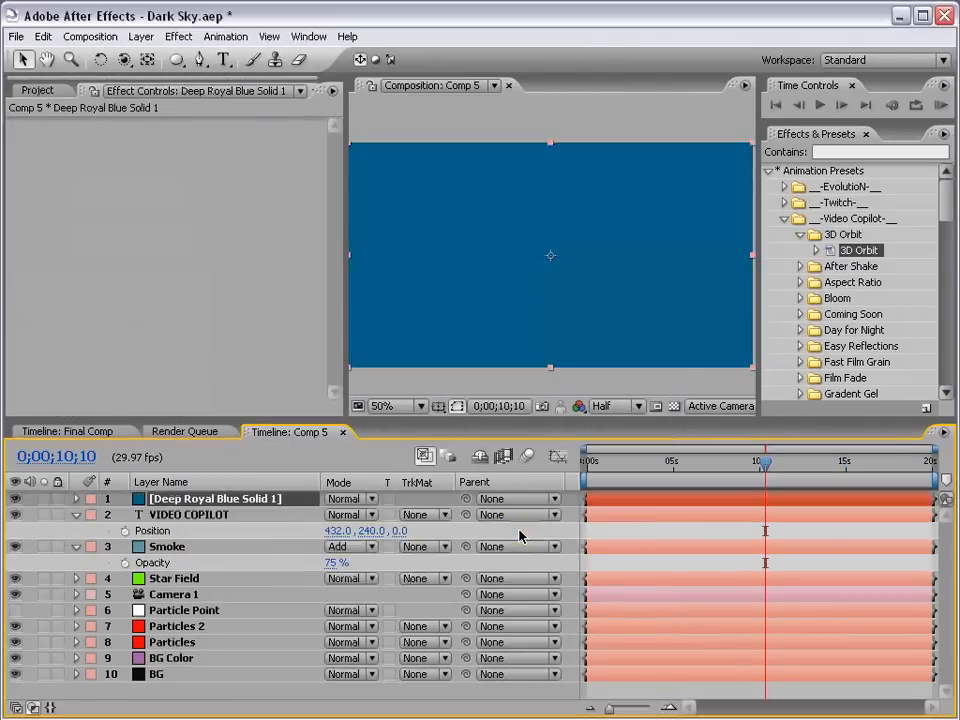
Draw a wide rectangular mask over the upper part of the blue solid and feather it by 195 pixels.
left_click_drag(177, 59, 215, 61)
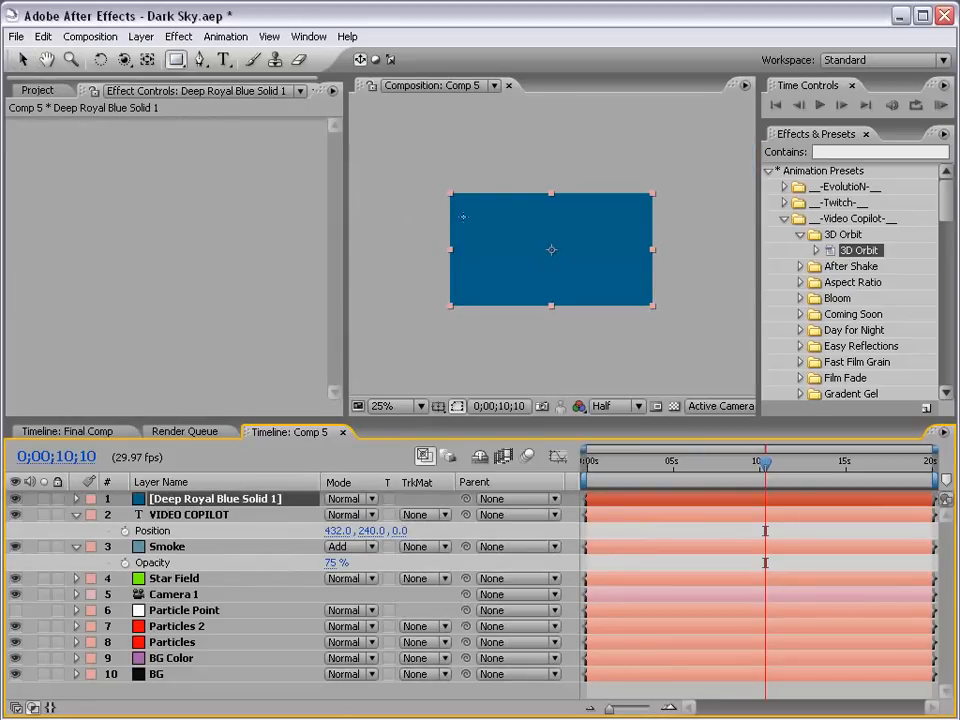
left_click_drag(400, 175, 722, 220)
key("f")
left_click_drag(352, 530, 547, 514)
key("v")
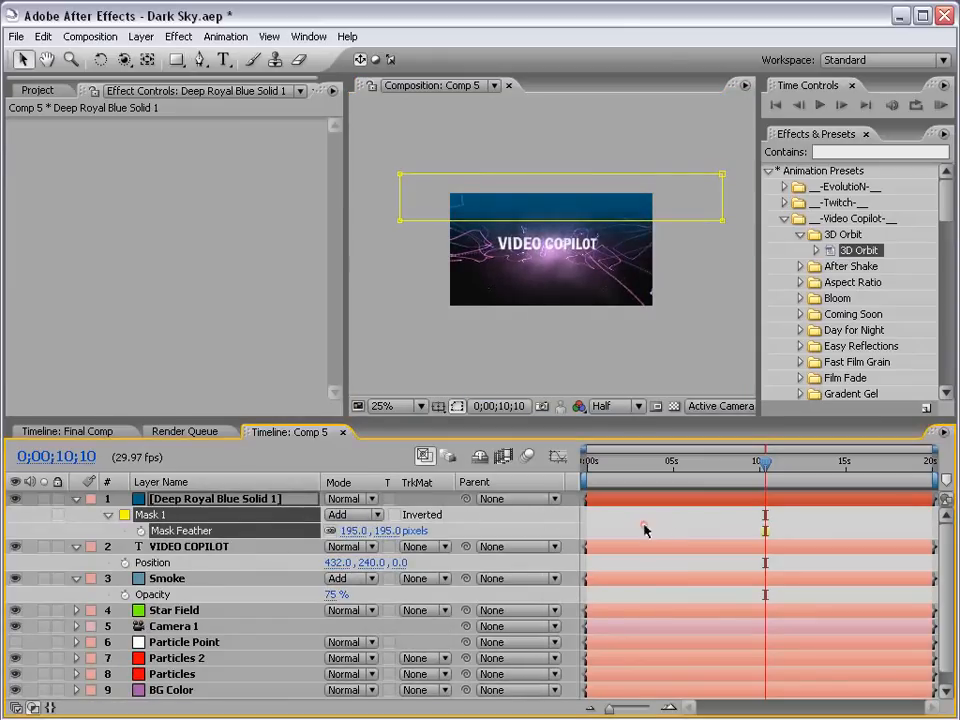
left_click(645, 527)
scroll(565, 284, "up", 1)
Reduce the blue solid's opacity to 44% and check the blue tint in an enlarged composition view.
key("t")
left_click(334, 514)
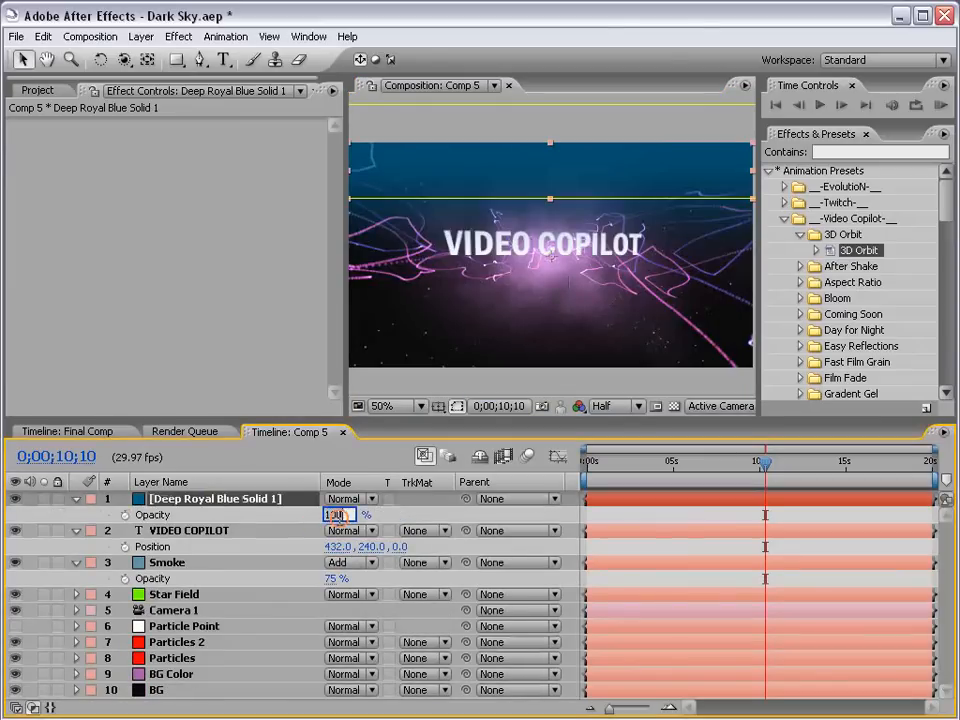
type("20")
key("Return")
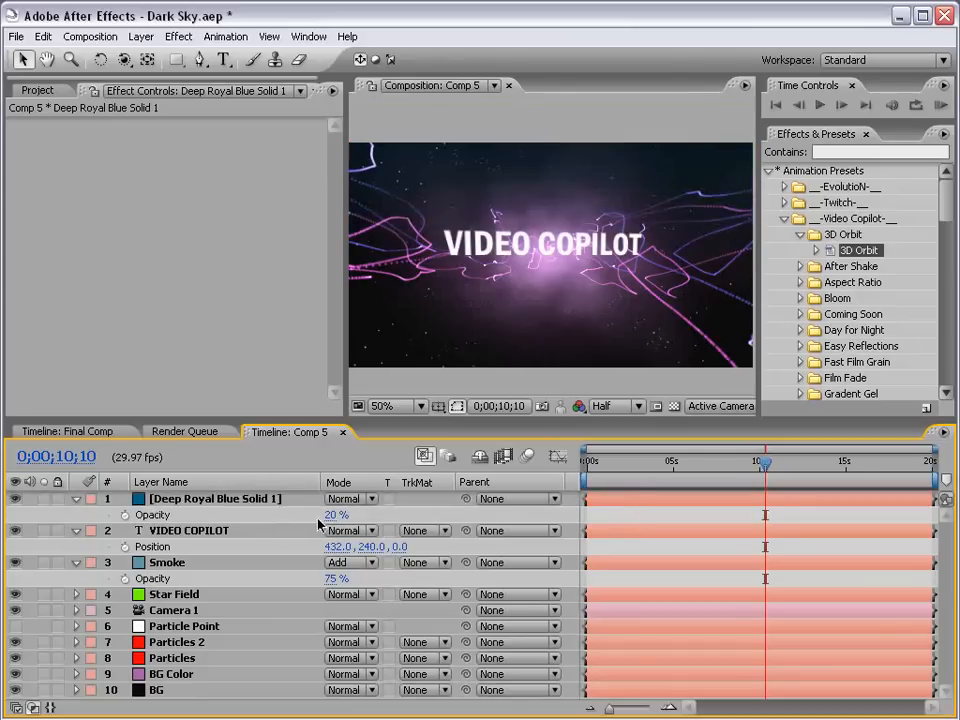
left_click_drag(341, 512, 365, 512)
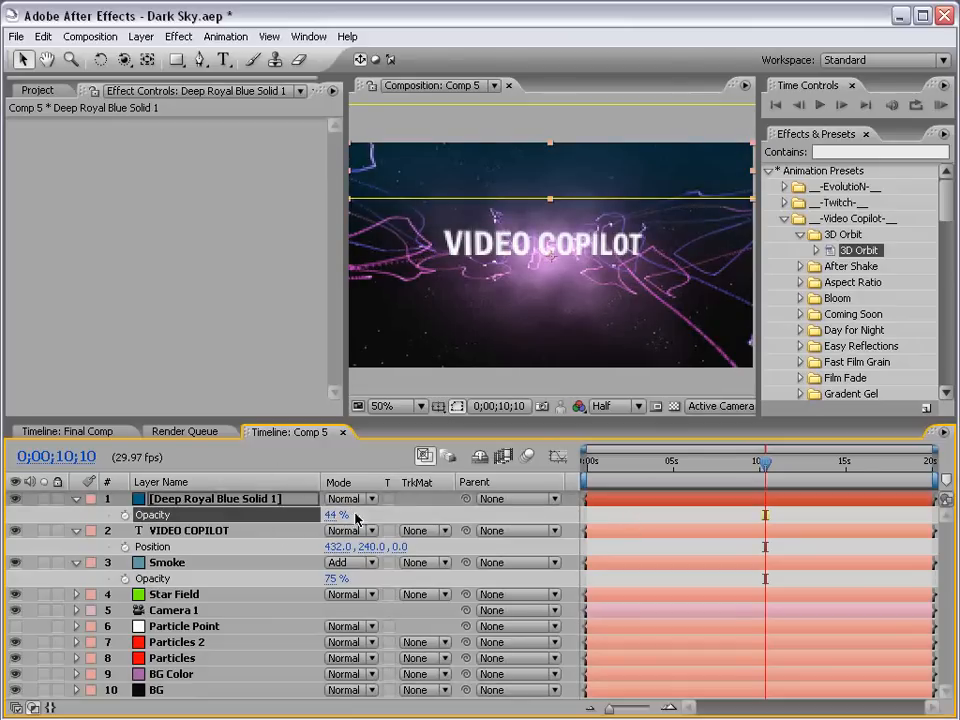
key("grave")
scroll(521, 461, "up", 1)
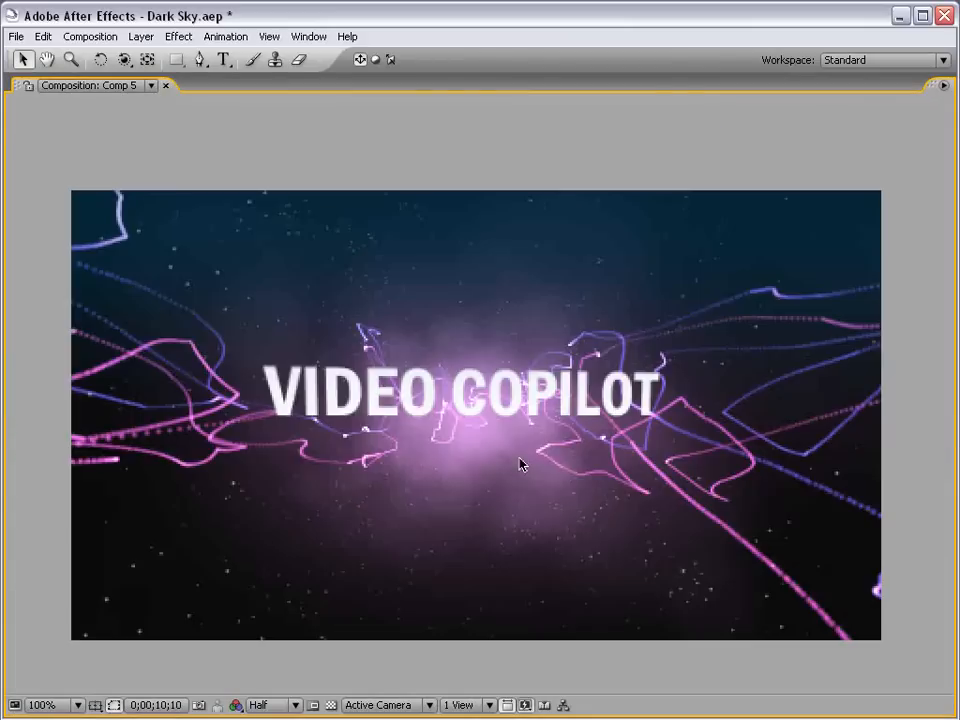
scroll(519, 462, "down", 1)
key("grave")
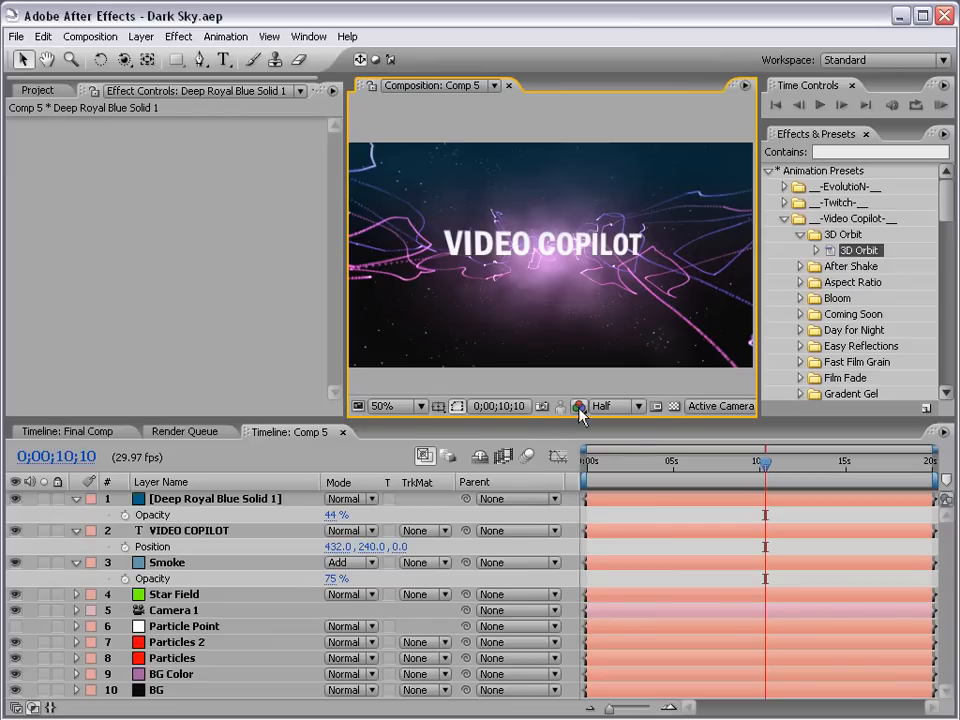
Add a new adjustment layer to the composition and apply the Stylize Glow effect to it.
left_click(140, 37)
mouse_move(130, 54)
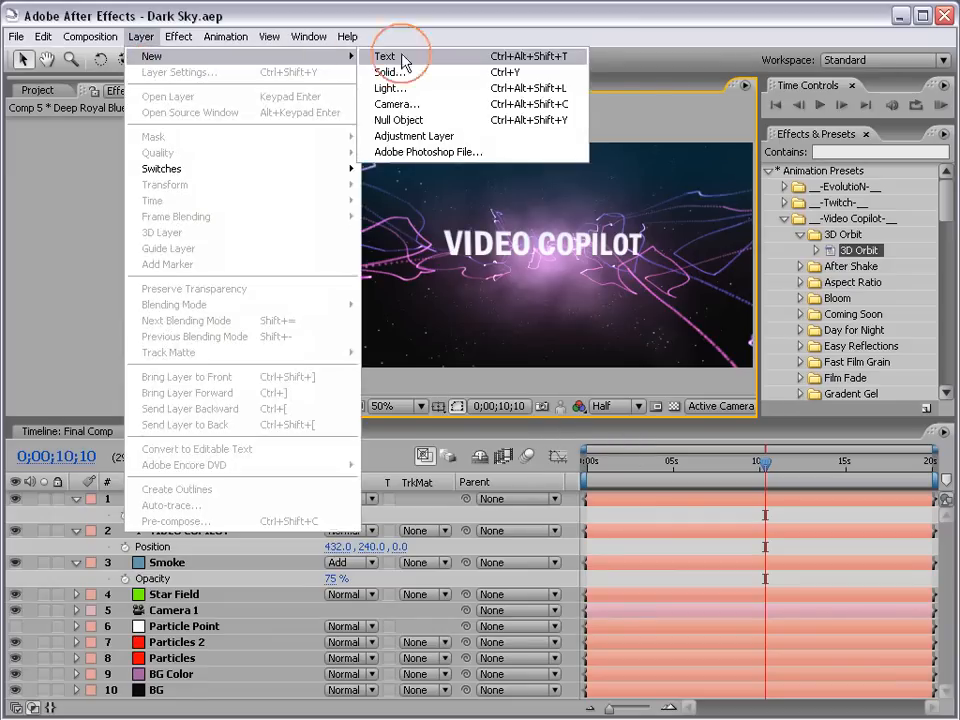
left_click(538, 135)
left_click(178, 36)
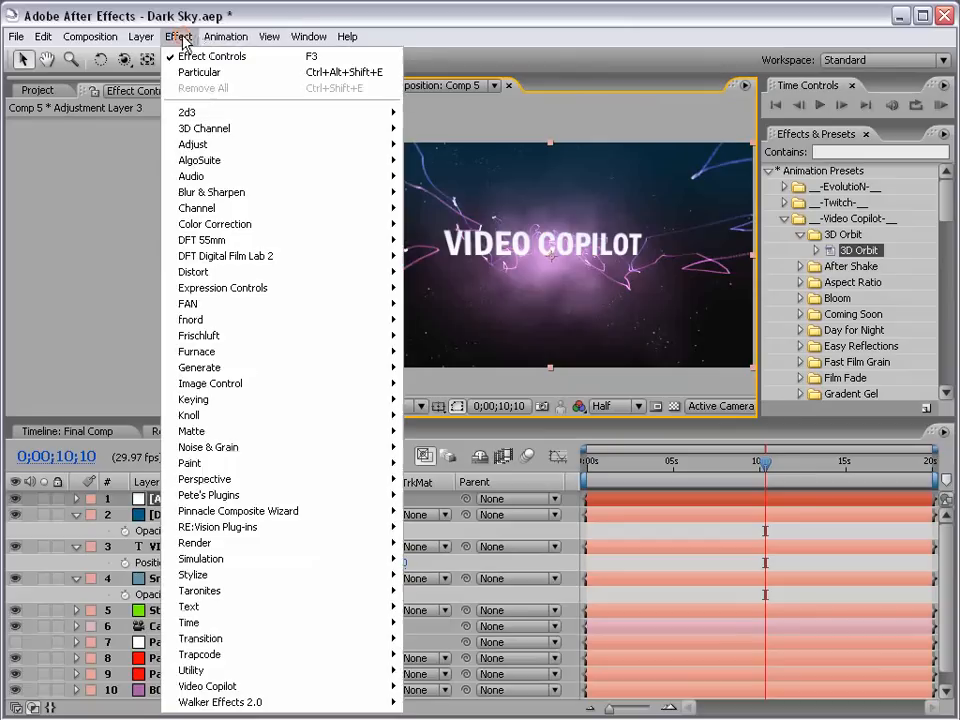
mouse_move(231, 578)
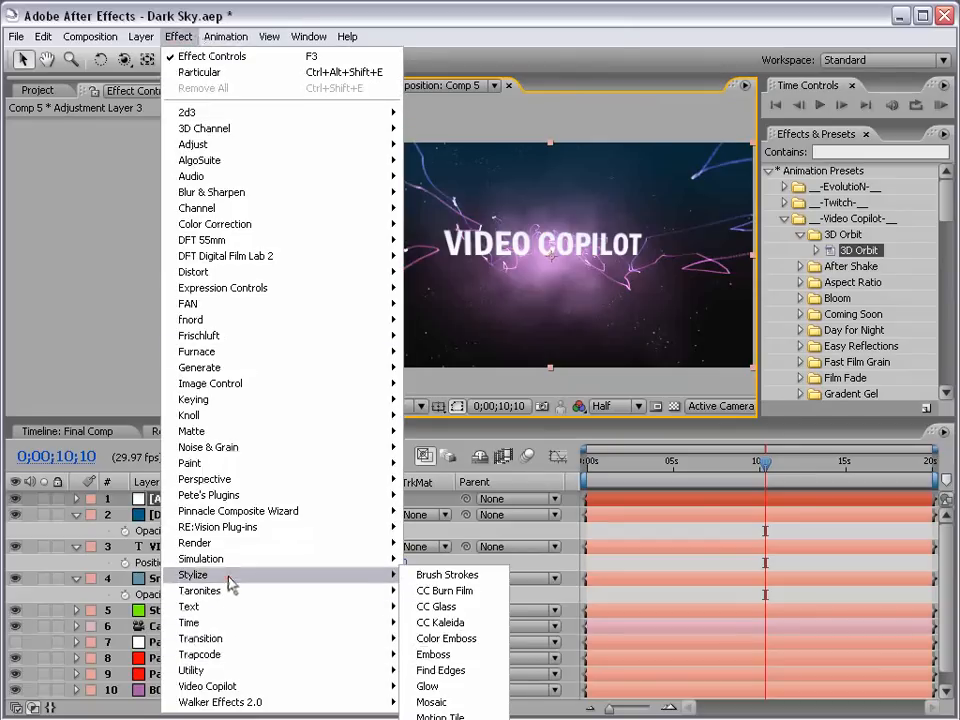
left_click(428, 692)
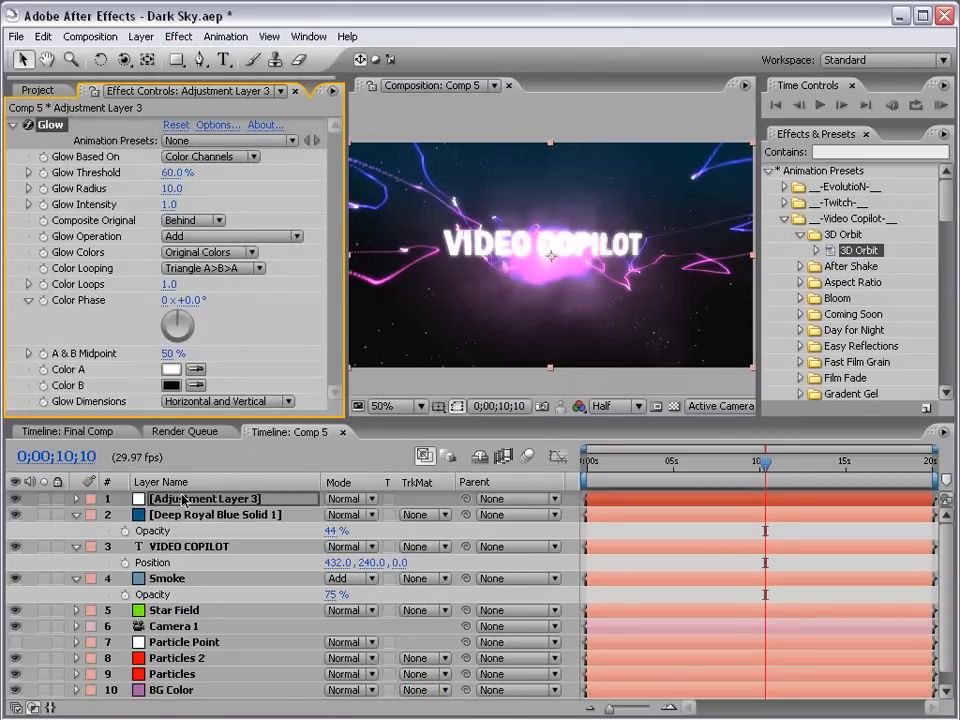
Move the VIDEO COPILOT text layer above the adjustment layer and rename the adjustment layer as Glow.
left_click_drag(175, 546, 178, 500)
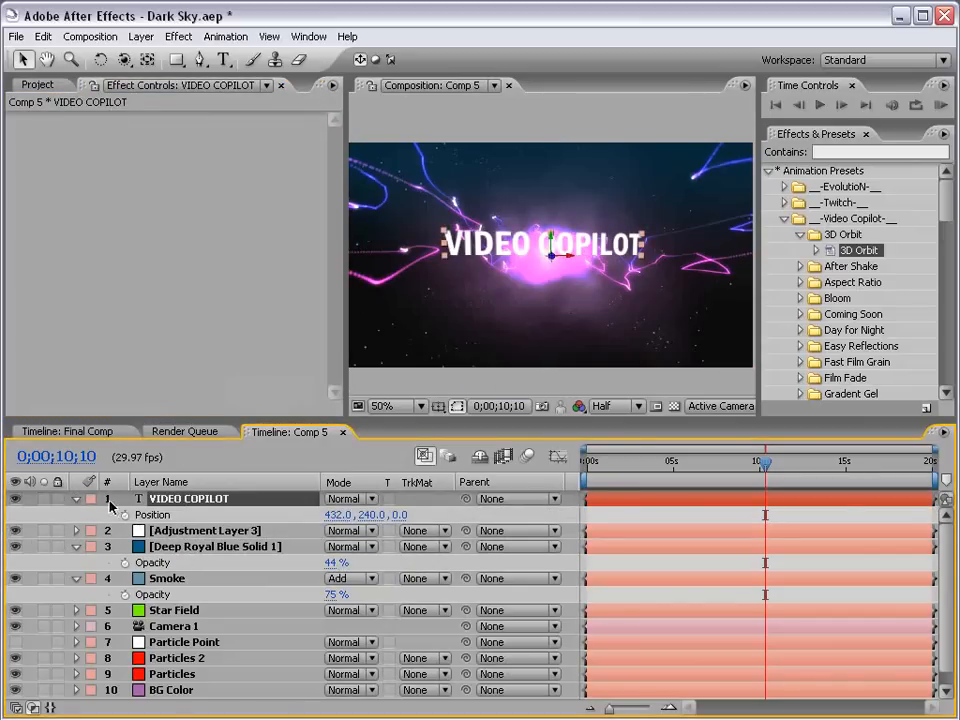
left_click(183, 531)
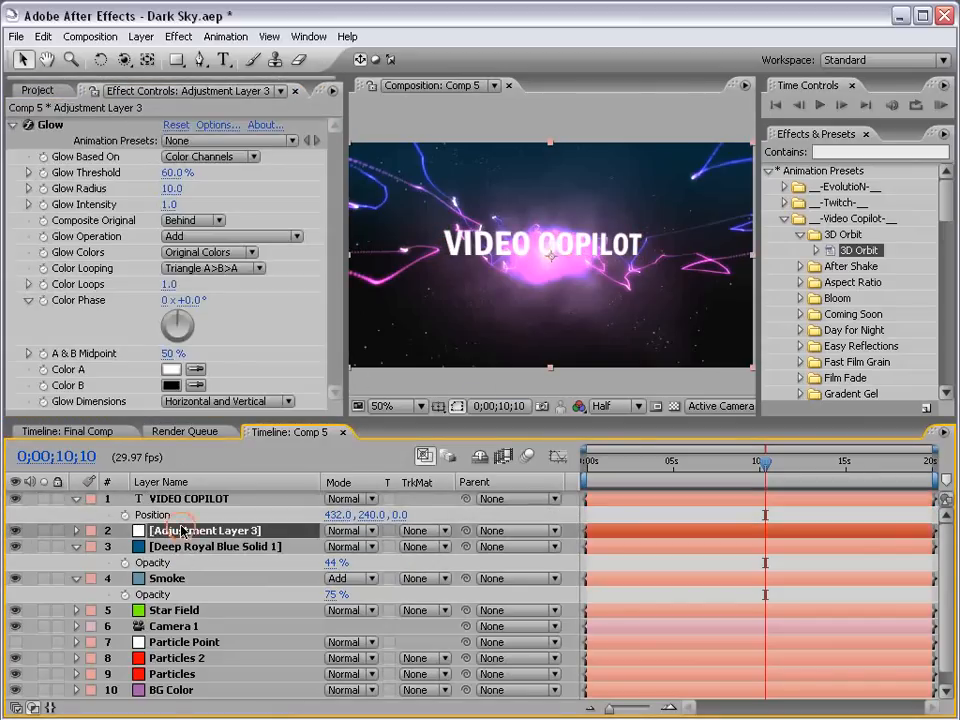
key("Return")
type("Glow")
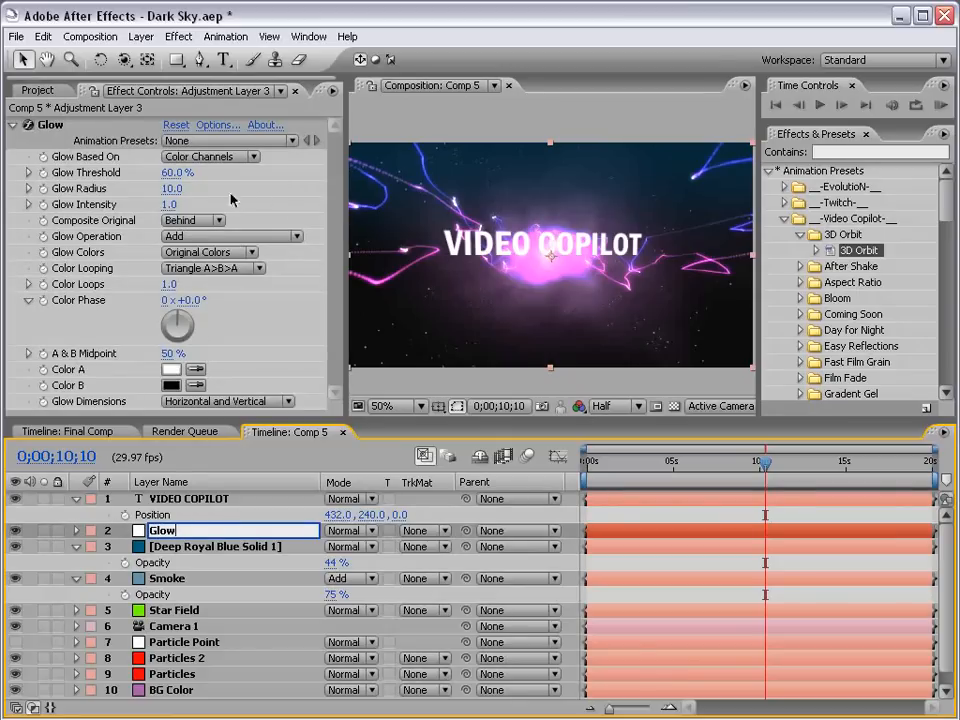
Set the Glow effect's radius to 25, intensity to 0.5 and threshold to 64.7%.
left_click(171, 188)
type("25")
key("Return")
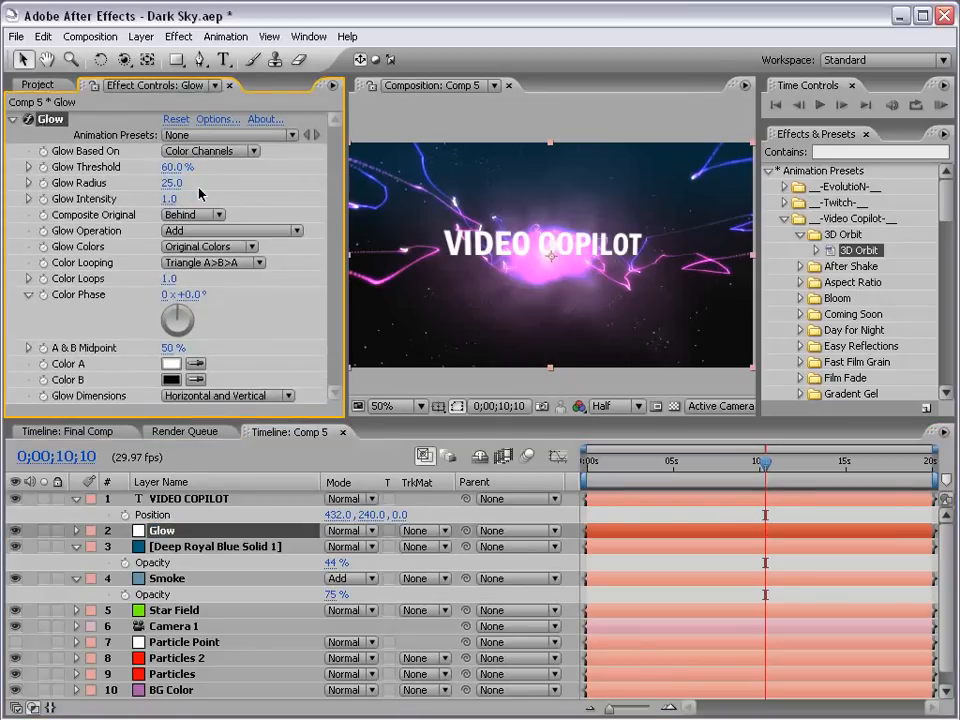
left_click(169, 199)
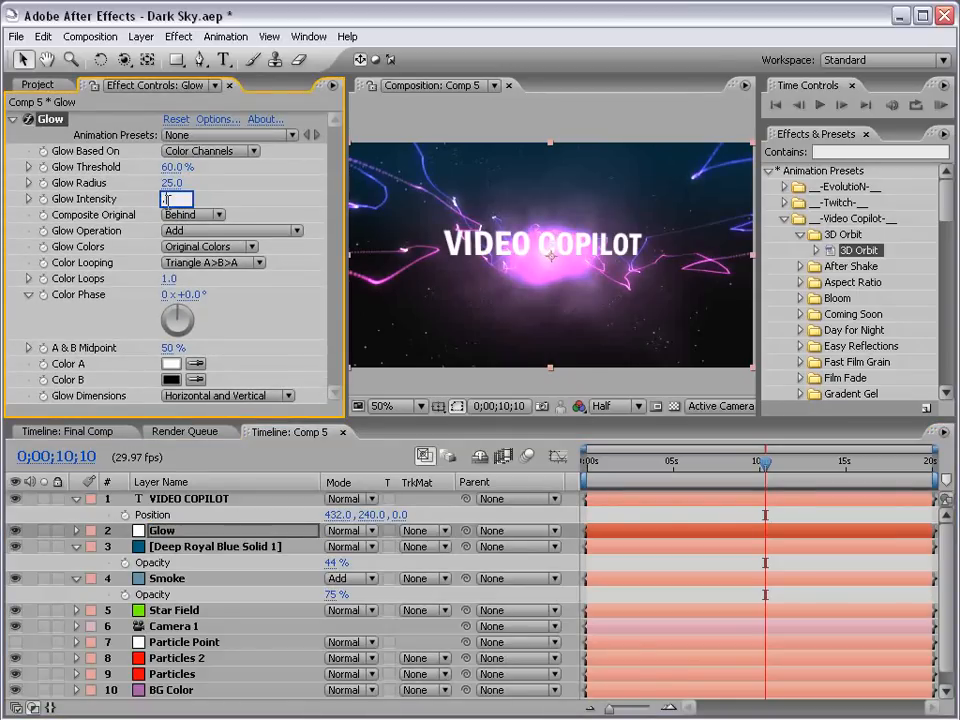
type(".5")
key("Return")
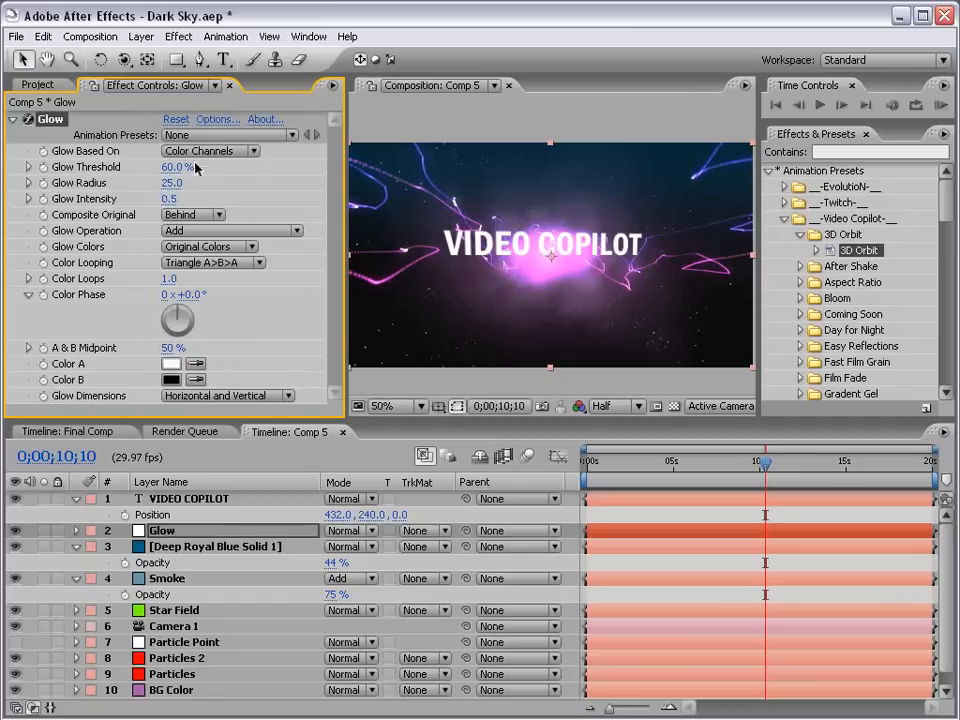
left_click_drag(173, 170, 225, 182)
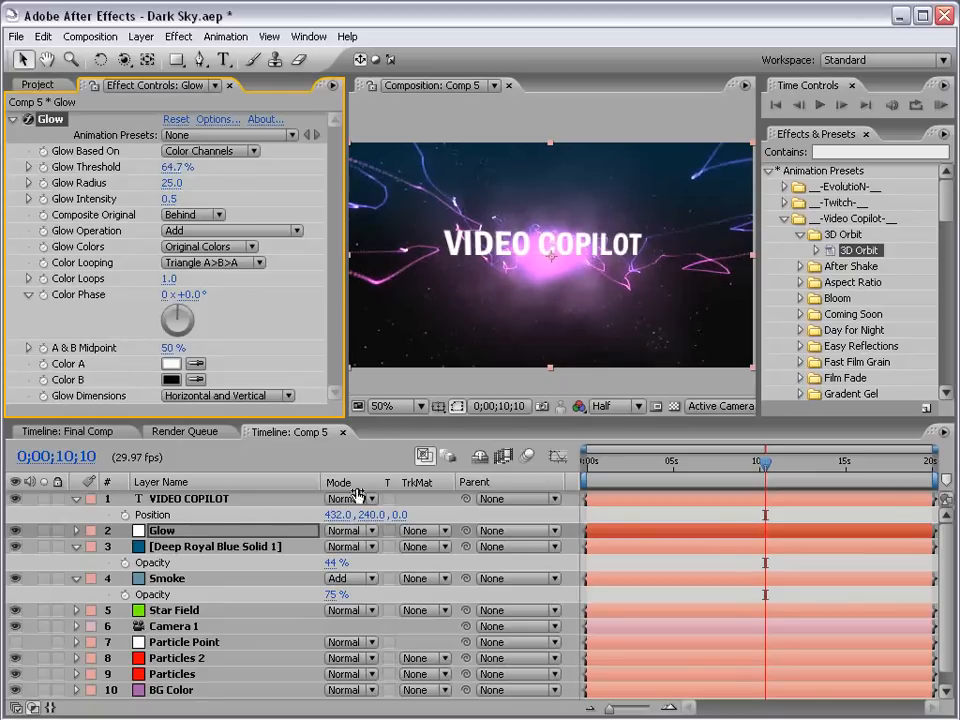
Reduce the BG Color layer's opacity to 43%.
scroll(240, 653, "down", 1)
left_click(165, 676)
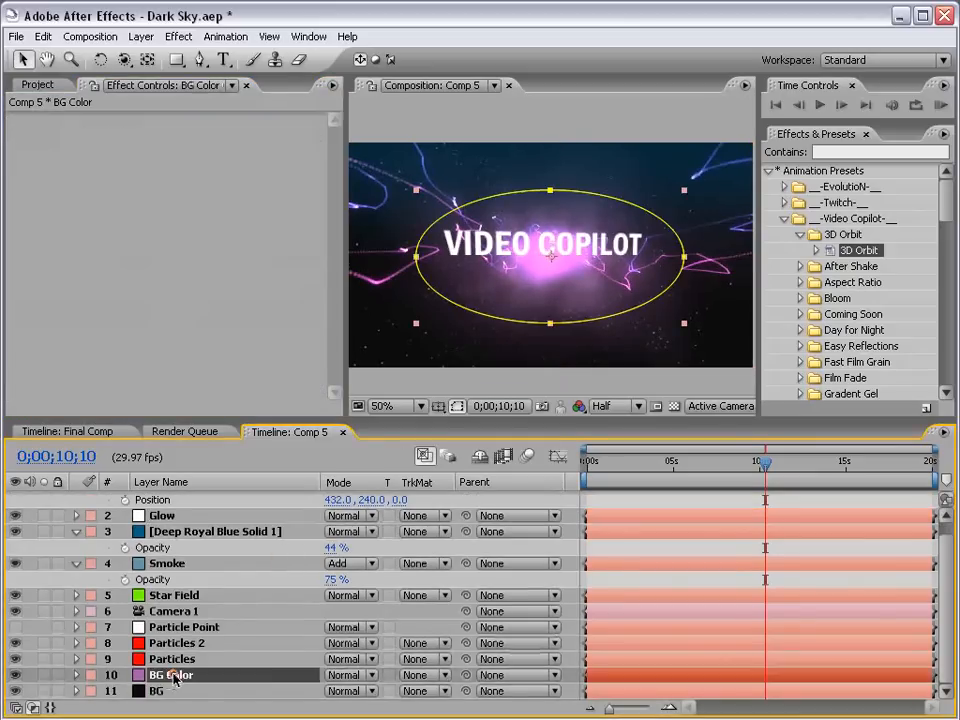
key("t")
left_click_drag(345, 691, 323, 694)
Lower the Smoke layer's opacity to 57%.
left_click(178, 565)
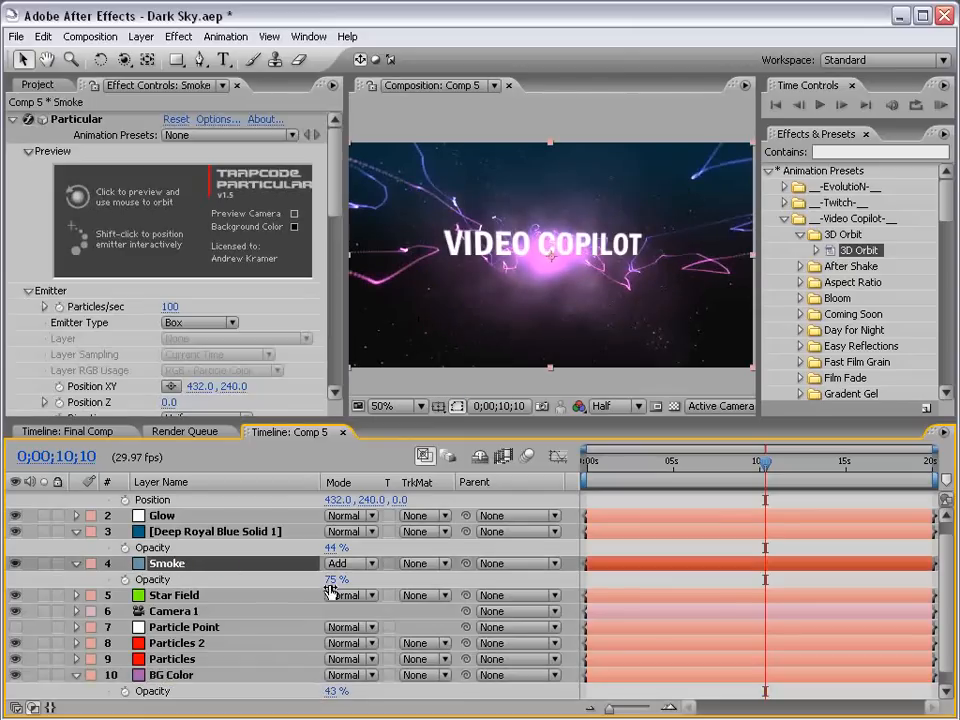
left_click_drag(333, 580, 320, 580)
left_click_drag(316, 580, 315, 580)
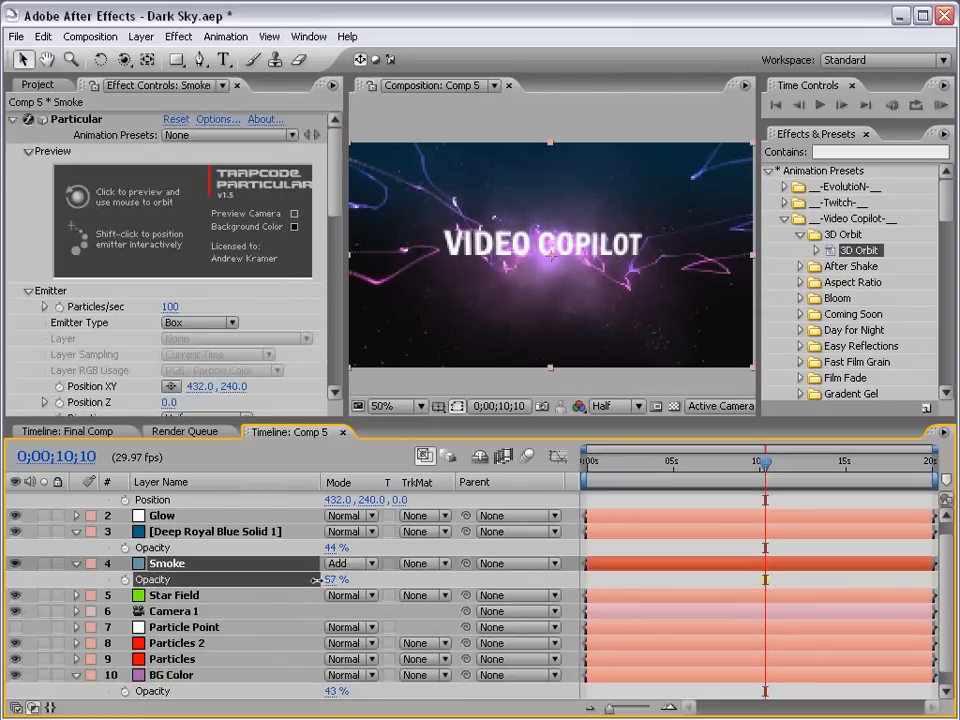
Raise the Smoke layer's opacity to 66% and change its particle color to a more saturated magenta pink.
left_click(672, 503)
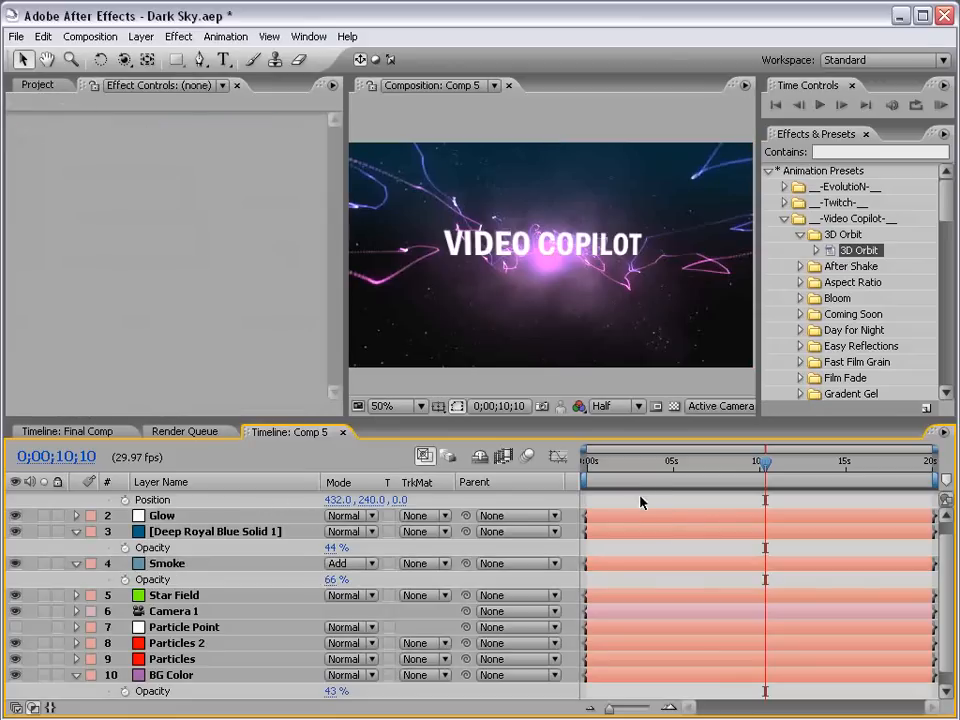
left_click(167, 565)
scroll(327, 230, "down", 10)
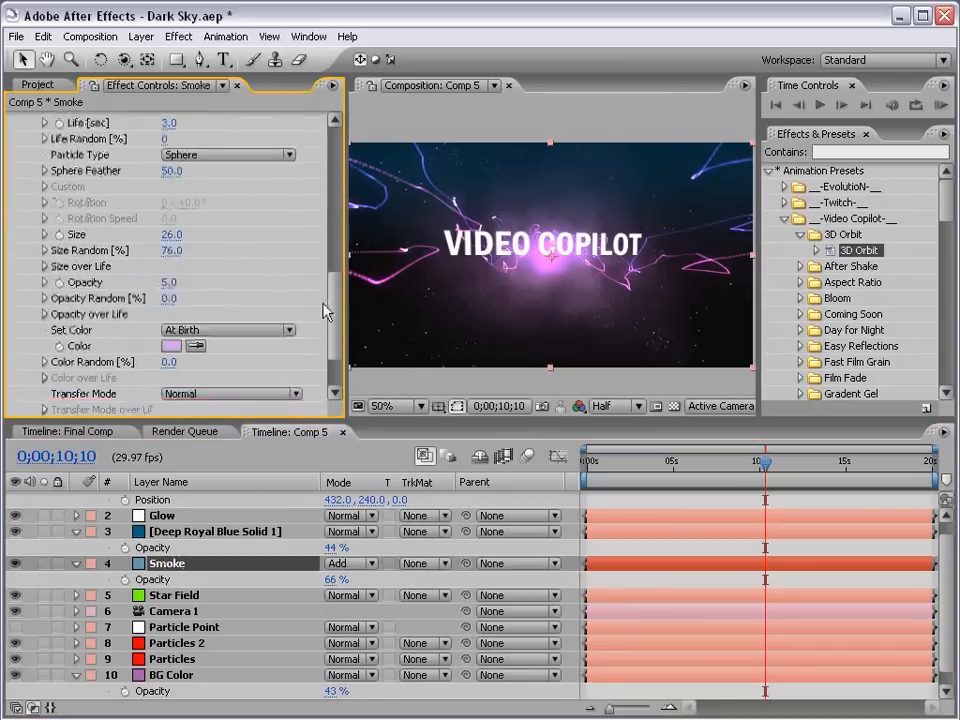
left_click(172, 292)
left_click_drag(350, 309, 358, 315)
left_click(457, 336)
left_click(606, 282)
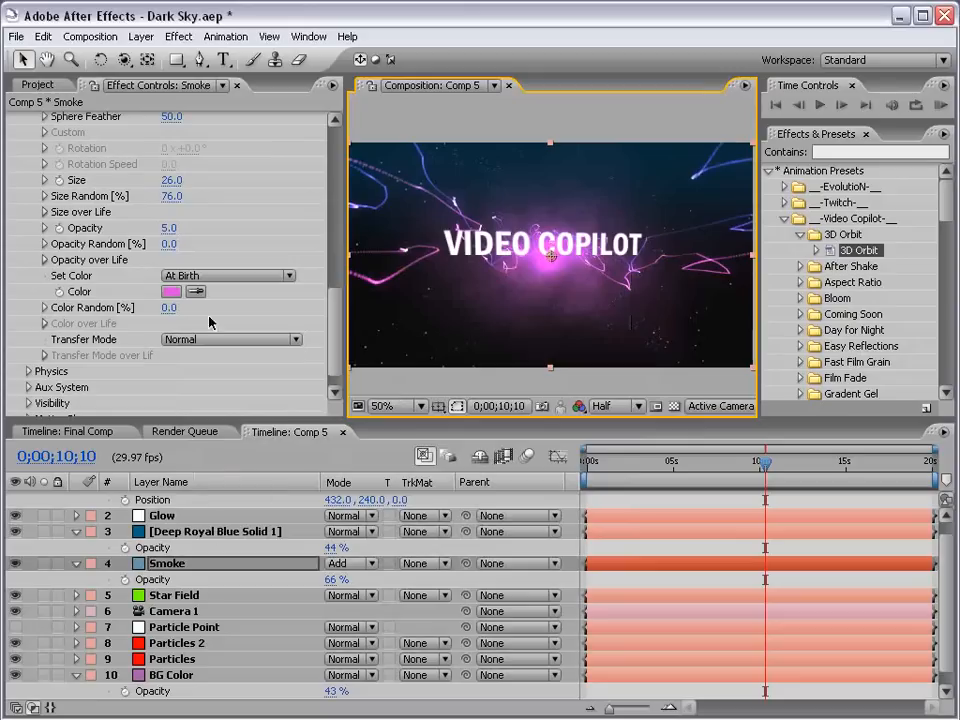
Increase the Smoke emitter's Z size to 208 in the Particular effect.
scroll(210, 322, "up", 8)
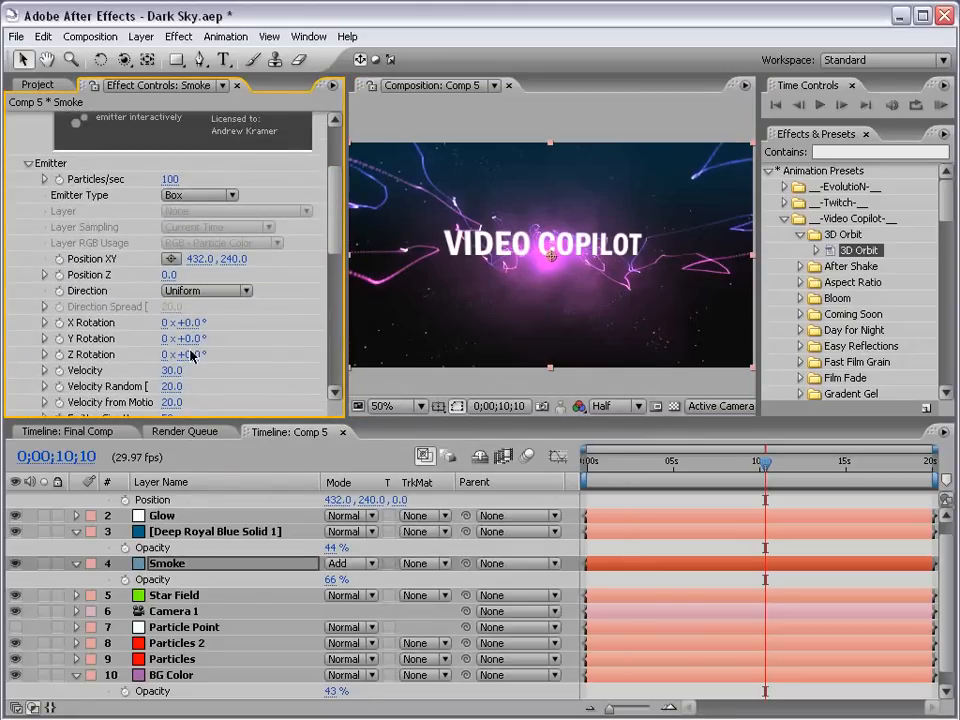
scroll(190, 358, "down", 5)
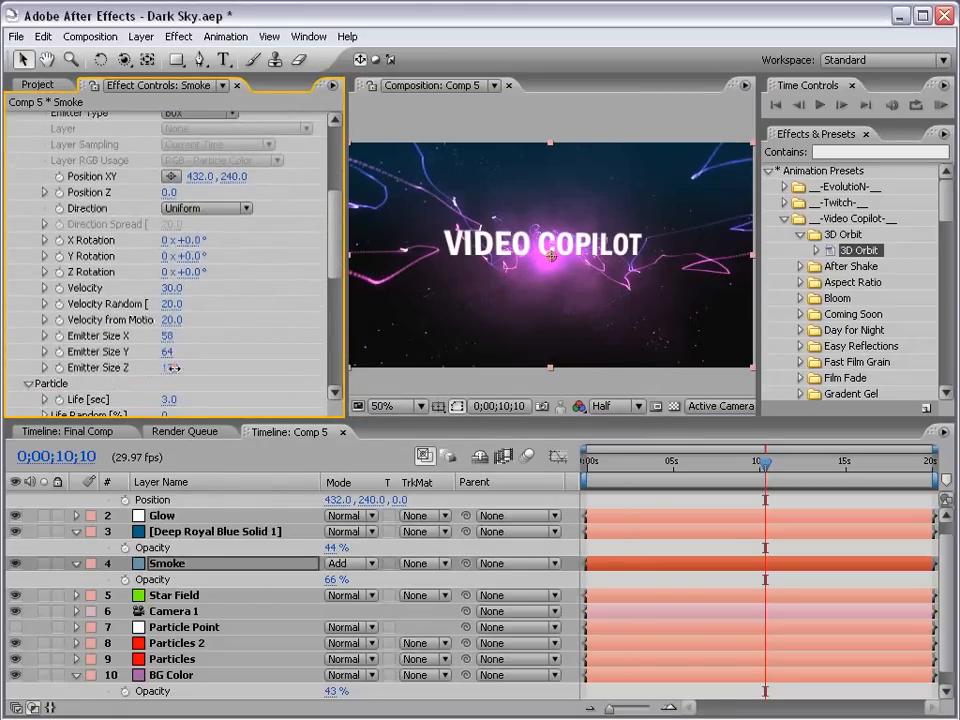
left_click_drag(173, 368, 193, 366)
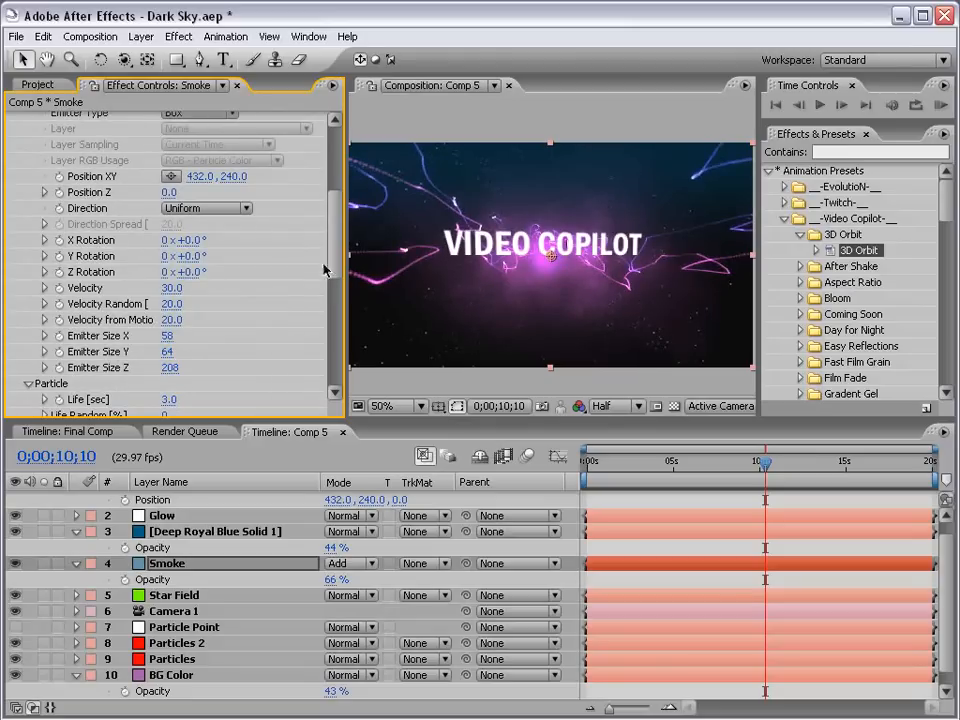
scroll(281, 302, "down", 2)
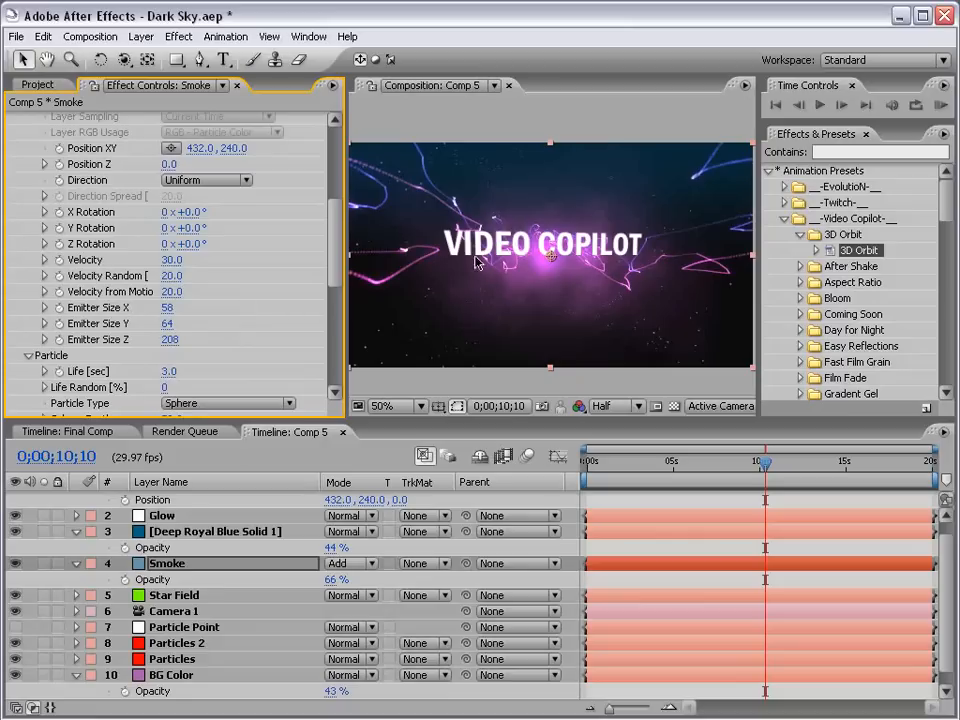
Try orbiting the camera around the title to preview the smoke's depth and undo the camera move.
key("c")
left_click_drag(482, 261, 553, 265)
key("ctrl+z")
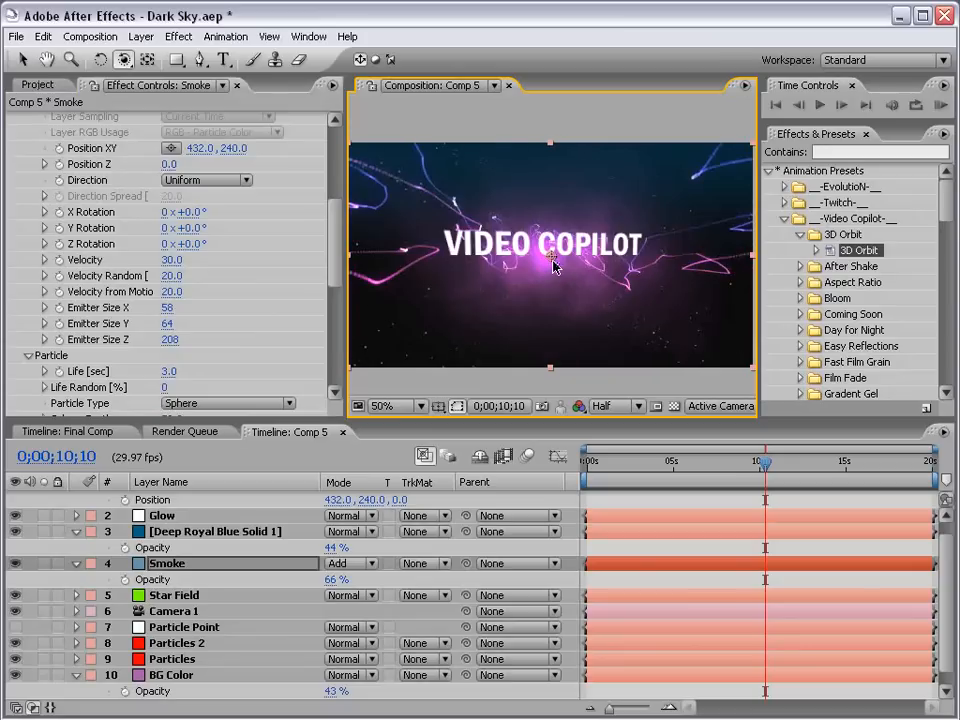
key("v")
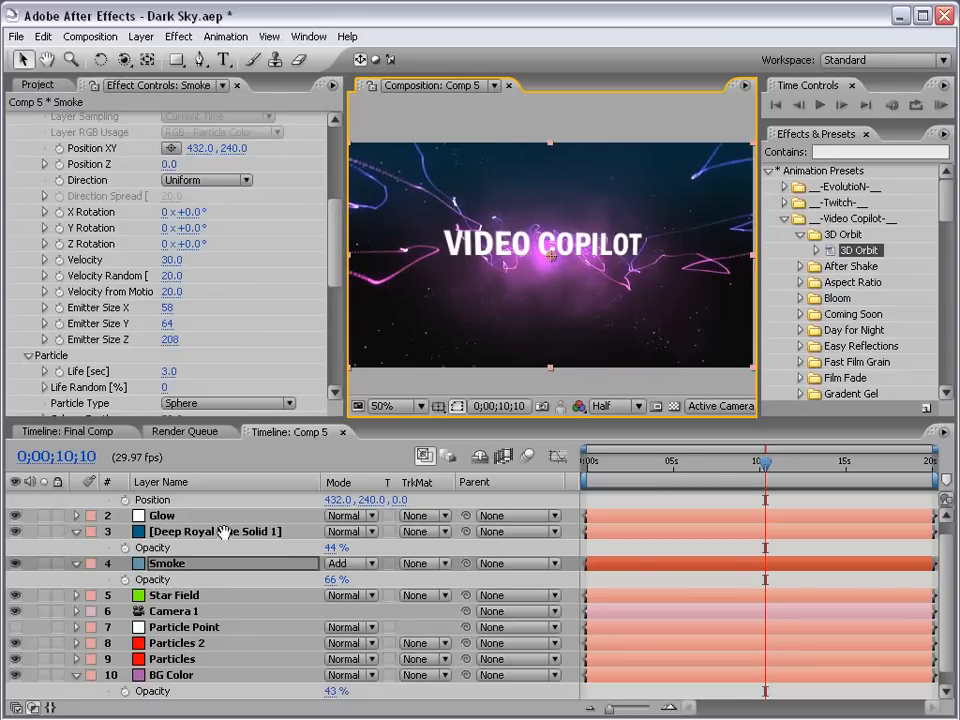
Apply a Ramp effect to the VIDEO COPILOT text layer.
scroll(185, 505, "up", 1)
left_click(182, 498)
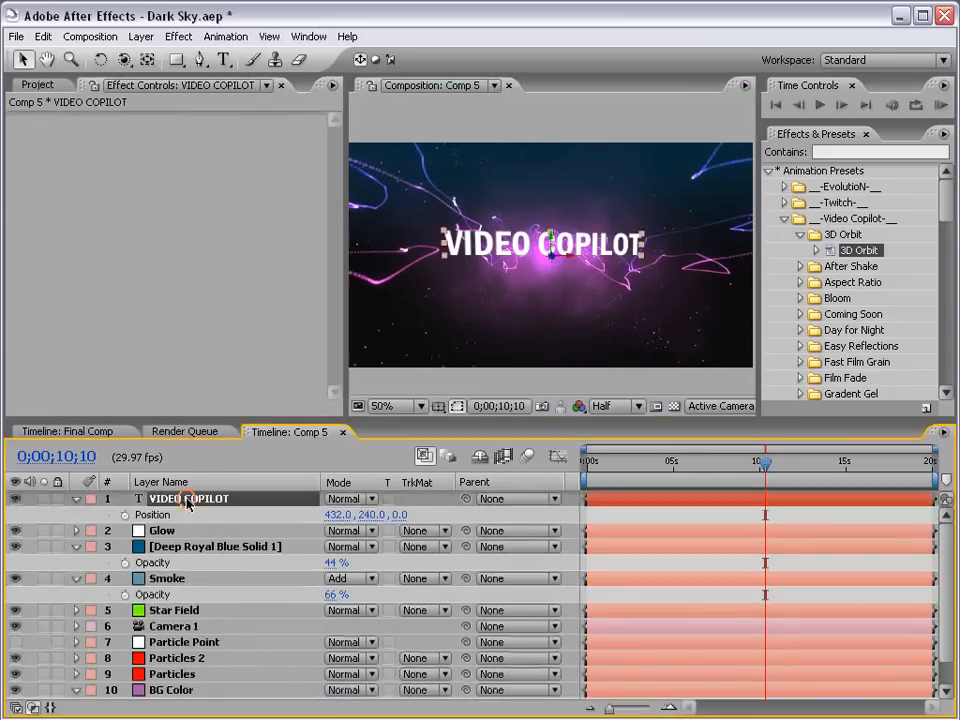
left_click(180, 36)
mouse_move(216, 367)
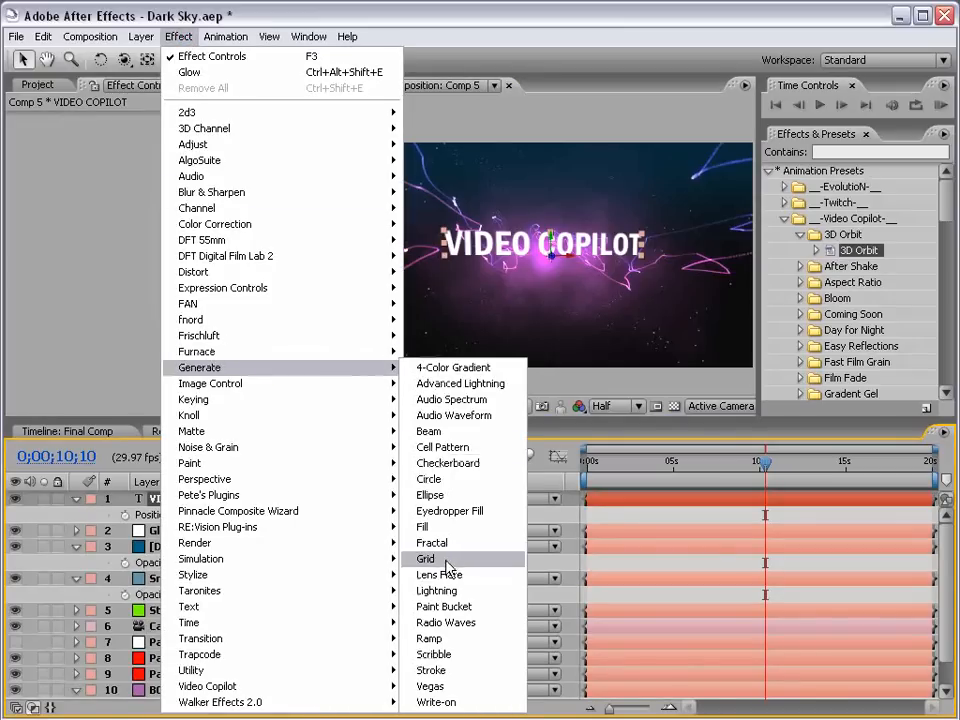
left_click(450, 640)
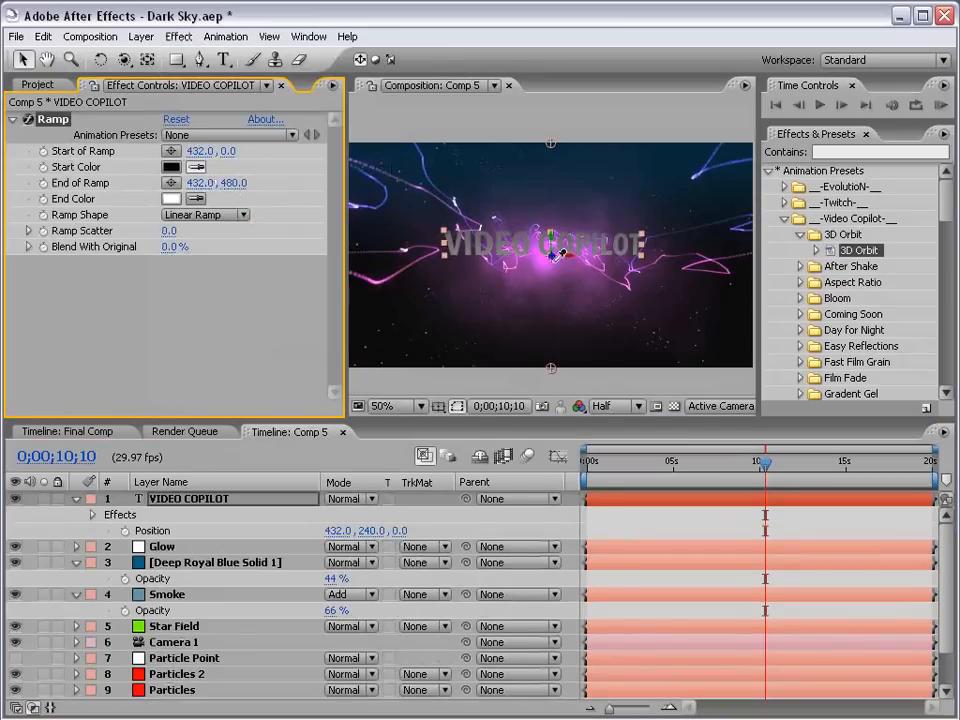
Sample the pink central glow as the ramp's start color and place its start at 432, 114 and its end at 432, 254.
left_click(547, 261)
left_click_drag(551, 368, 555, 282)
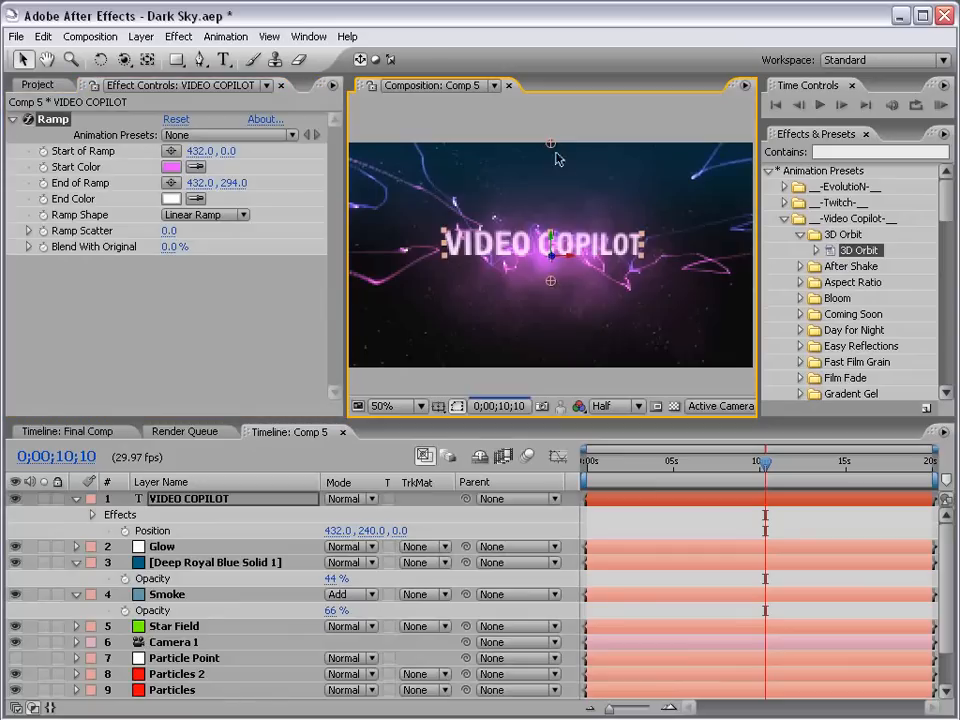
left_click_drag(553, 154, 551, 205)
left_click_drag(550, 281, 551, 262)
left_click_drag(551, 207, 555, 202)
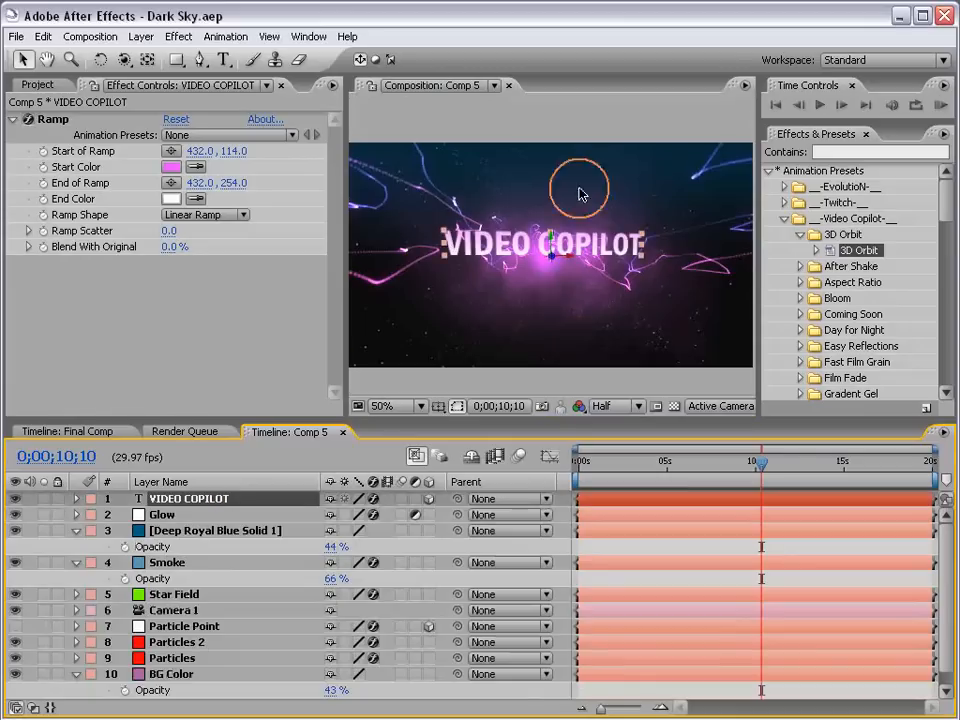
Set the Glow layer's glow radius to 69 and intensity to 0.9.
left_click(165, 515)
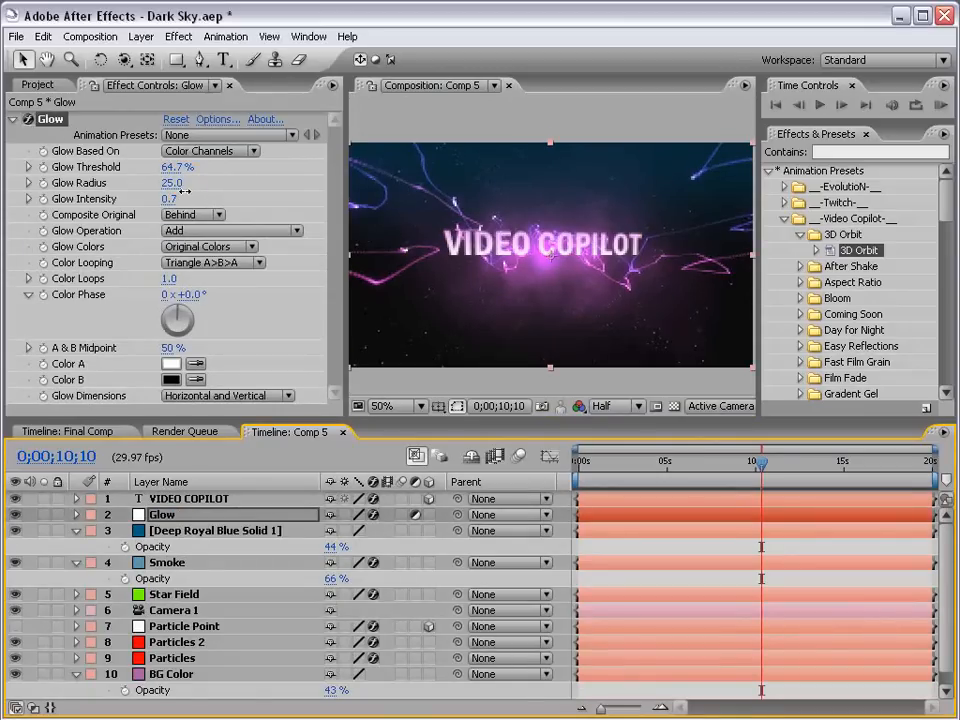
mouse_move(198, 186)
left_mouse_down()
mouse_move(210, 184)
mouse_move(196, 179)
left_mouse_up()
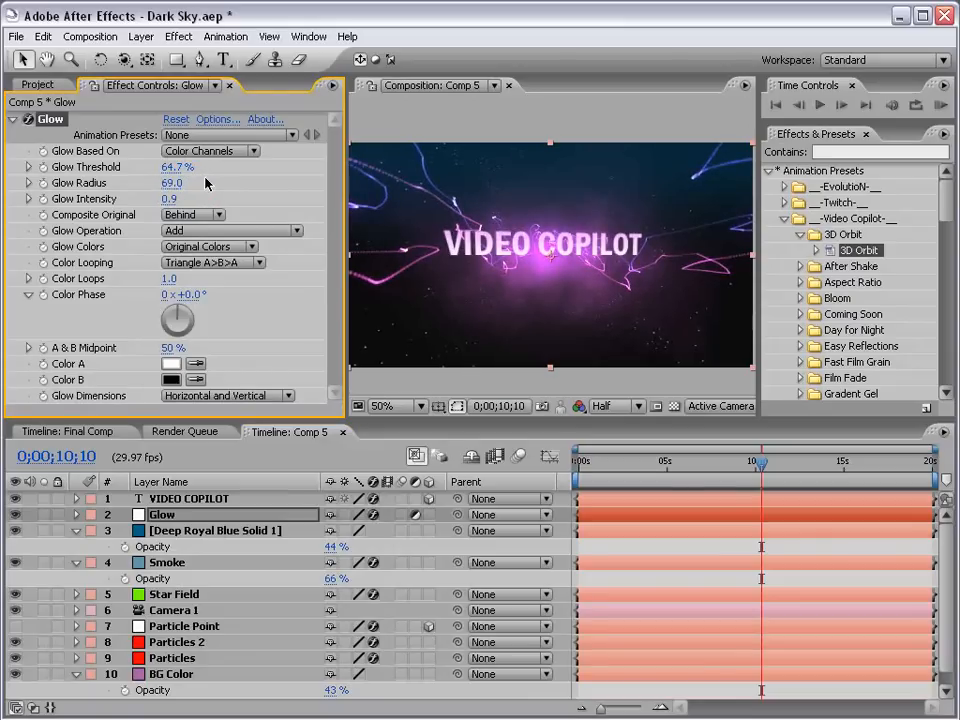
left_click(612, 407)
key("Escape")
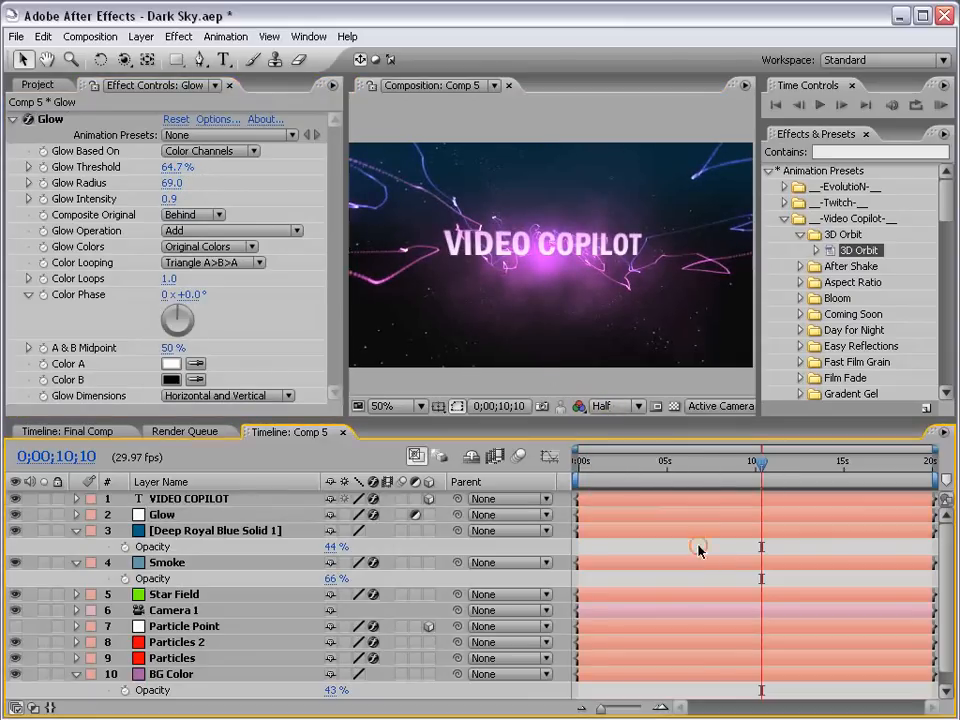
key("grave")
key("grave")
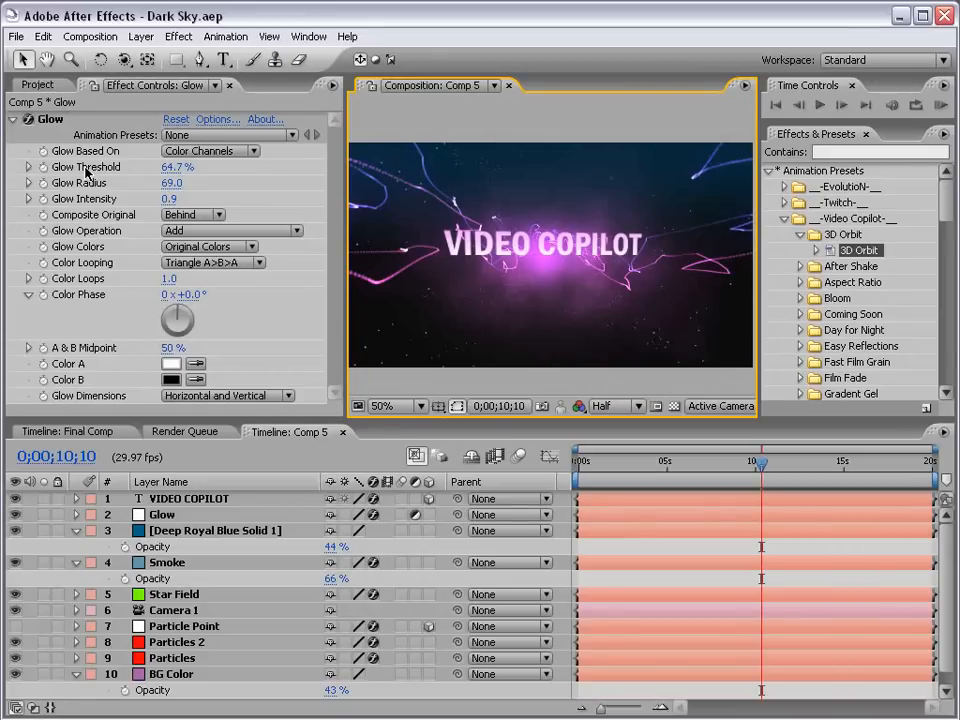
Add a new adjustment layer above all layers in Comp 5.
left_click(140, 36)
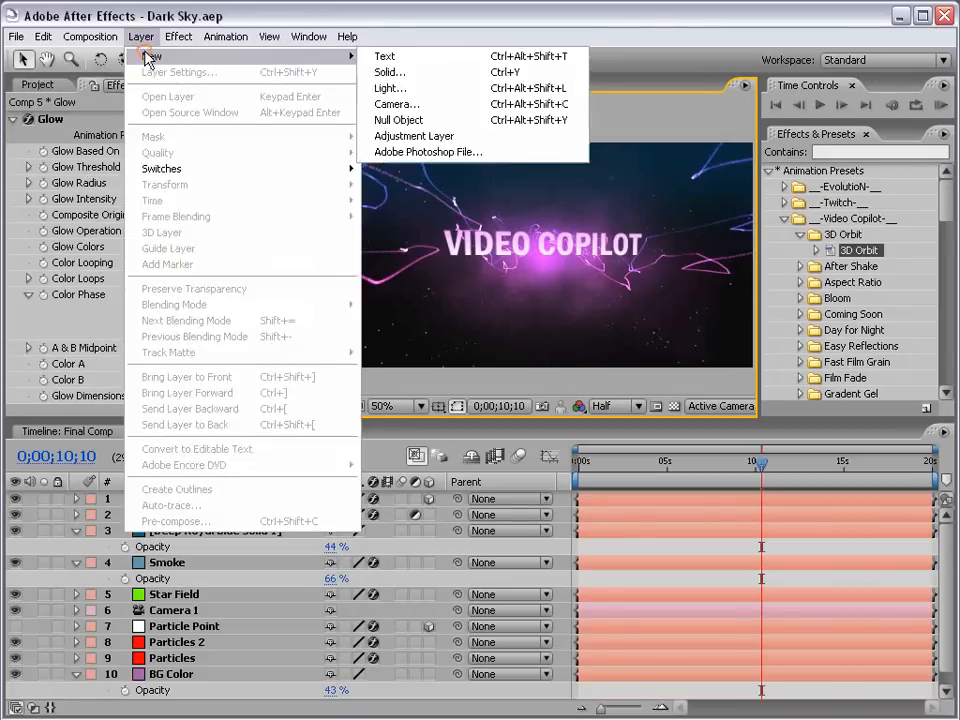
mouse_move(140, 58)
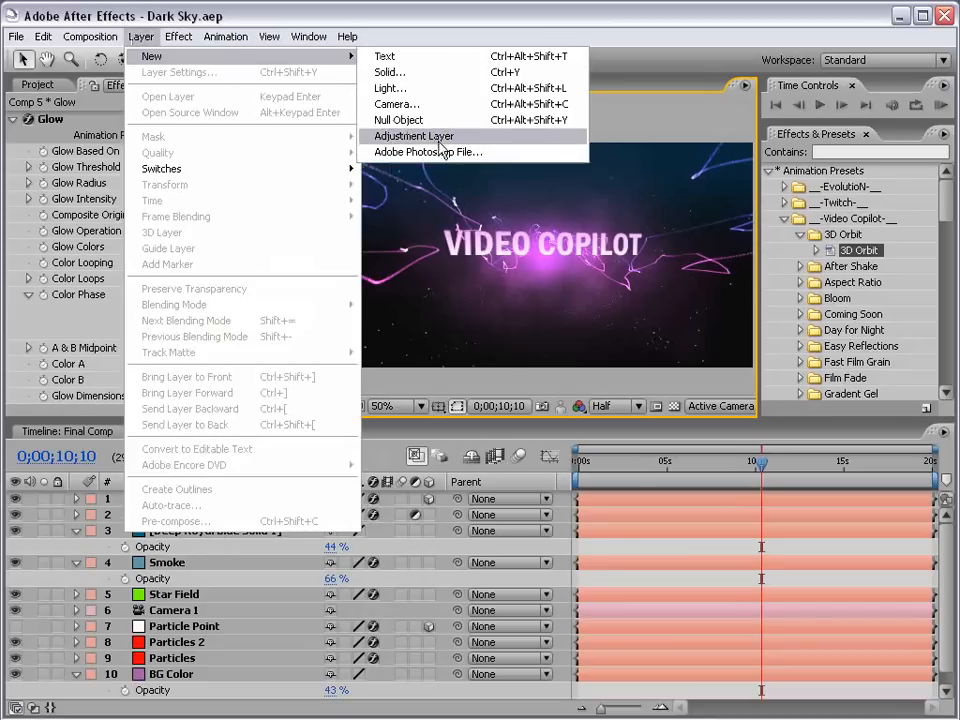
left_click(487, 144)
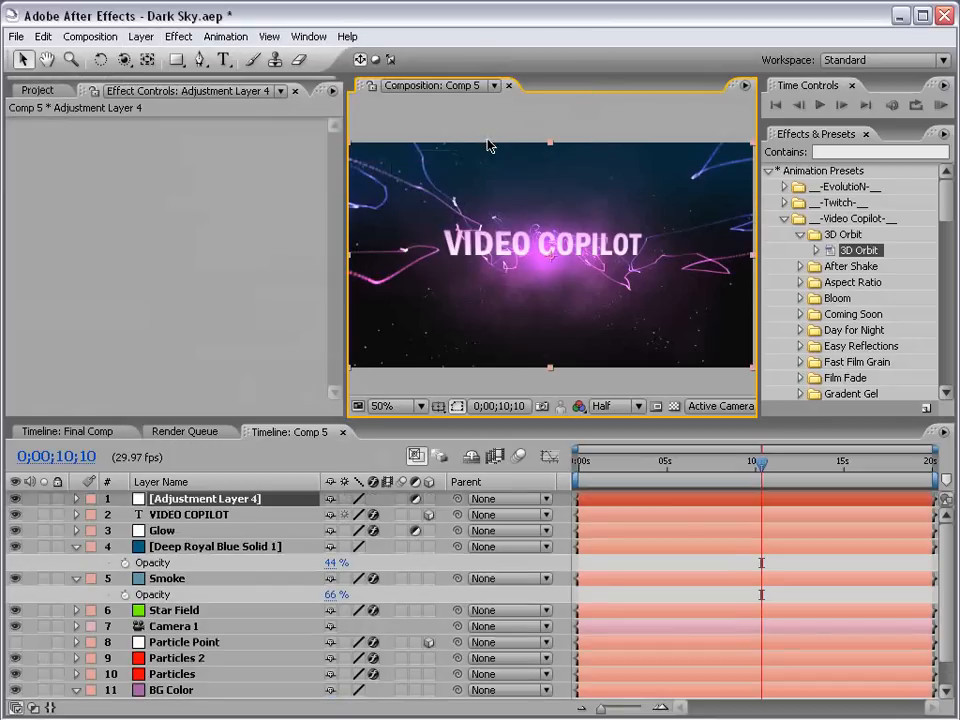
Apply Curves to the new adjustment layer and shape a slight S-curve that raises the highlights and lowers the shadows.
left_click(179, 36)
mouse_move(257, 231)
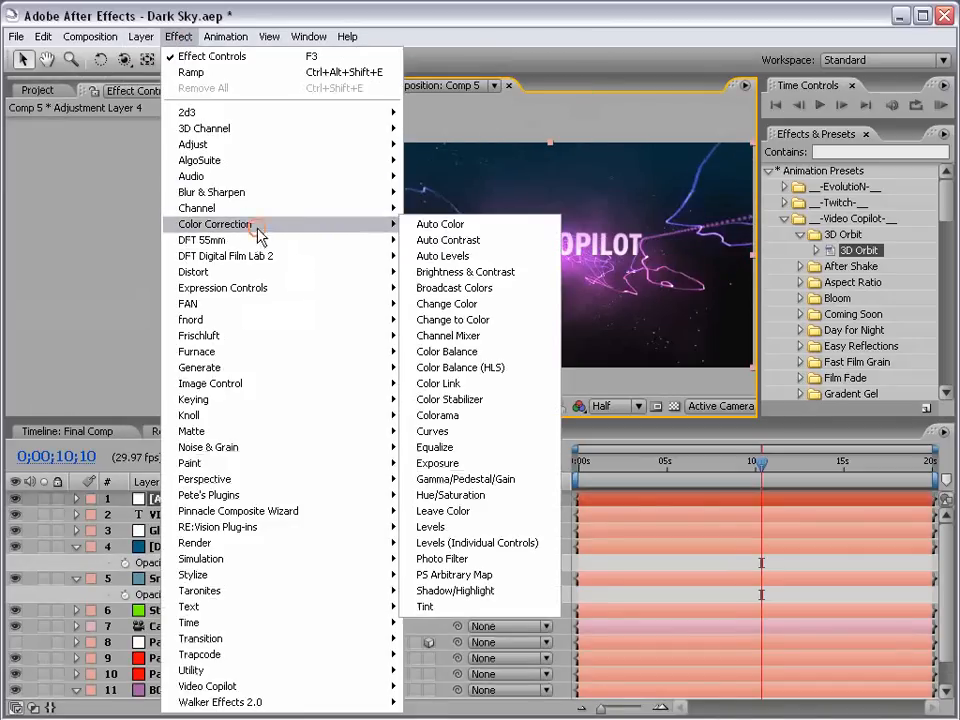
left_click(463, 432)
left_click_drag(142, 268, 154, 242)
left_click_drag(111, 285, 100, 305)
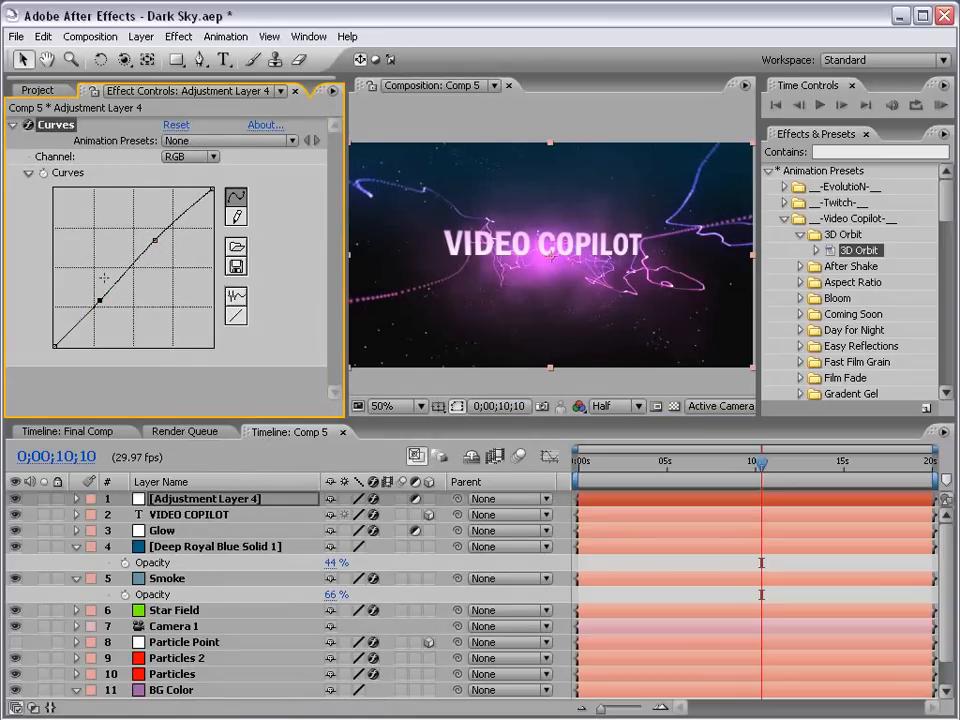
Raise the midtones in the Curves effect's Blue channel and slightly lift the dark end of the color curve.
left_click(185, 158)
left_click(189, 176)
mouse_move(134, 268)
left_mouse_down()
mouse_move(124, 255)
mouse_move(147, 271)
mouse_move(124, 257)
mouse_move(136, 257)
left_mouse_up()
left_click(208, 158)
left_click(185, 189)
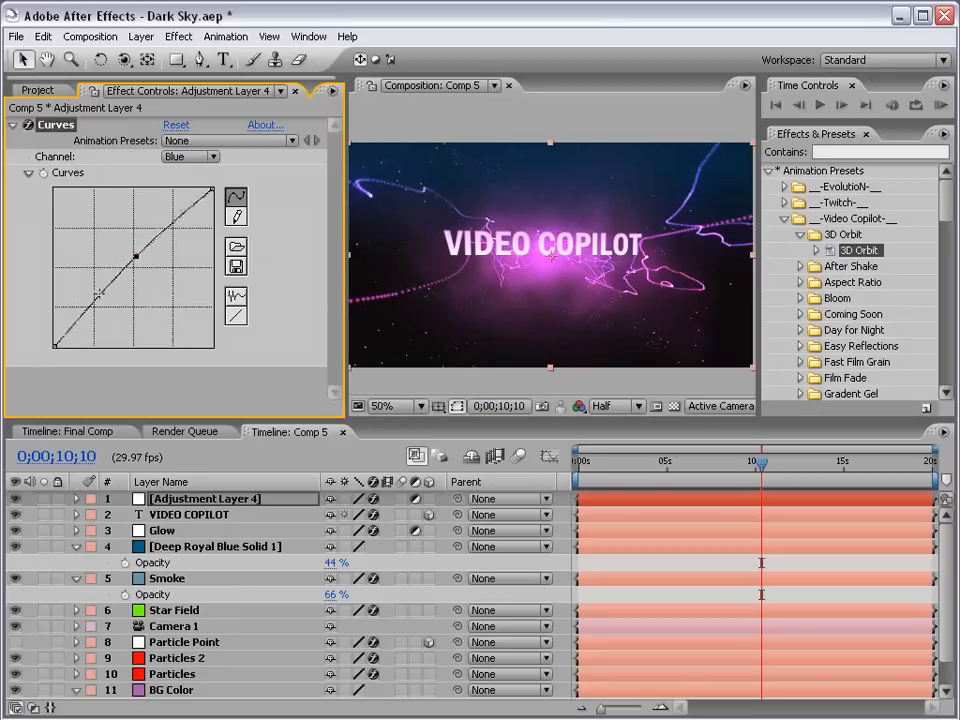
left_click_drag(62, 330, 77, 310)
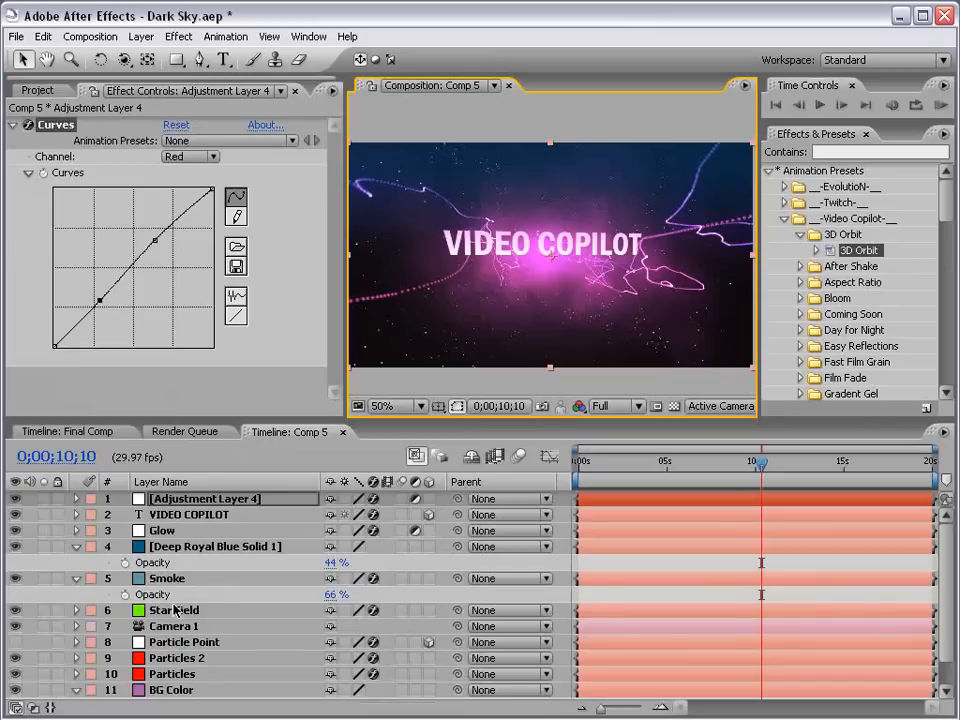
Set the Star Field layer's opacity to 50%.
left_click(175, 610)
key("t")
left_click(338, 626)
type("5")
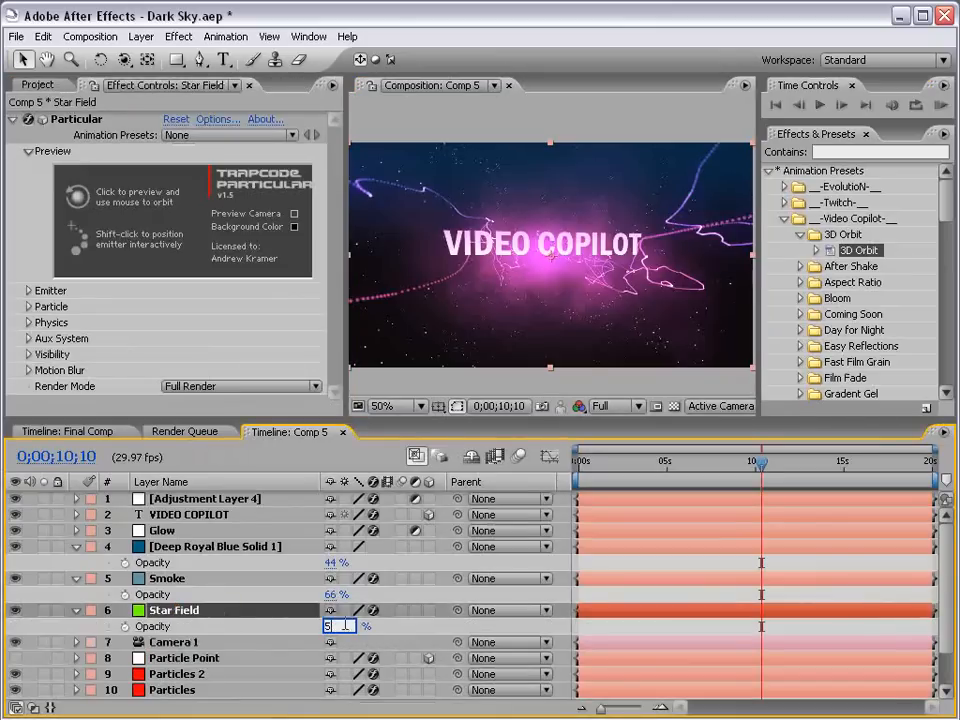
type("0")
key("Return")
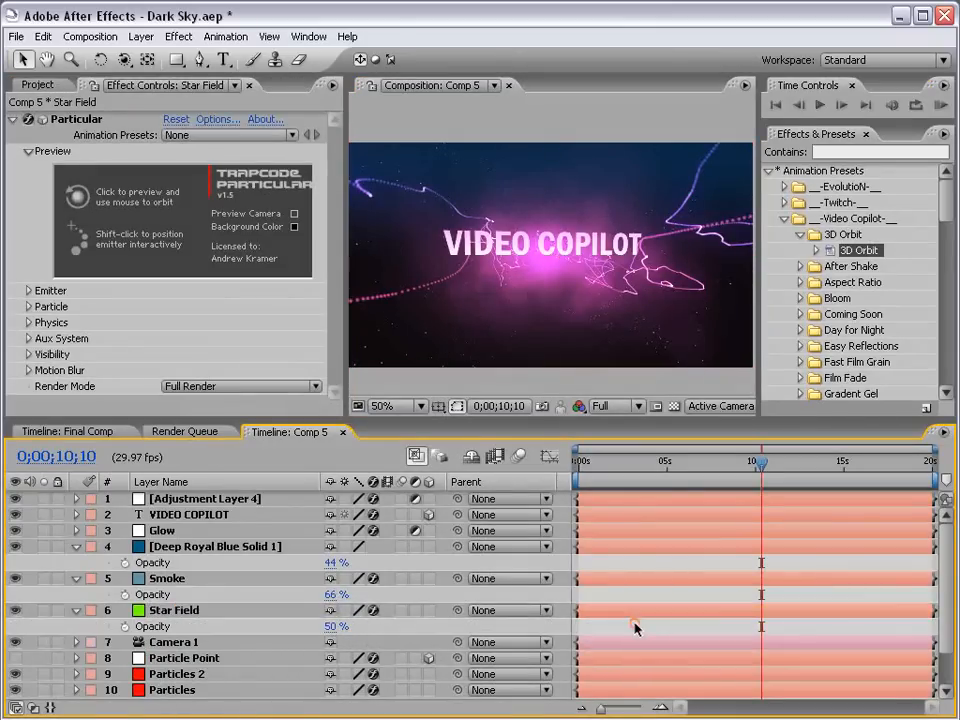
key("grave")
key("comma")
key("grave")
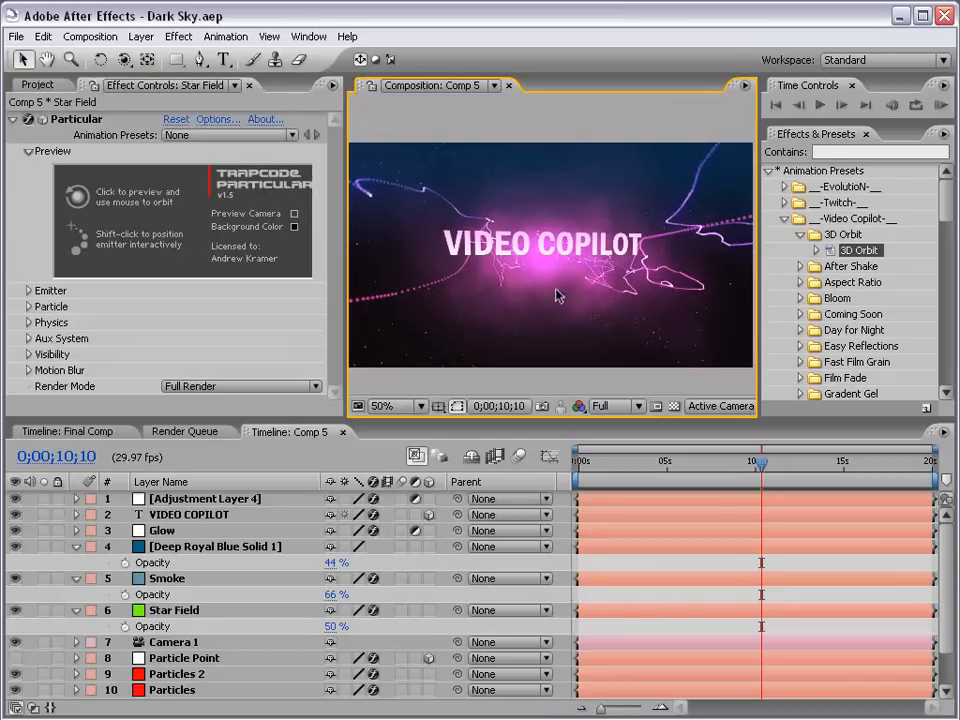
Examine the title, glow and particle streaks of the finished Final Comp at 100% size for comparison.
left_click(80, 431)
key("period")
key("h")
left_click_drag(452, 202, 597, 258)
left_click(697, 466)
left_click_drag(697, 466, 727, 461)
key("v")
key("grave")
left_click_drag(800, 454, 568, 448)
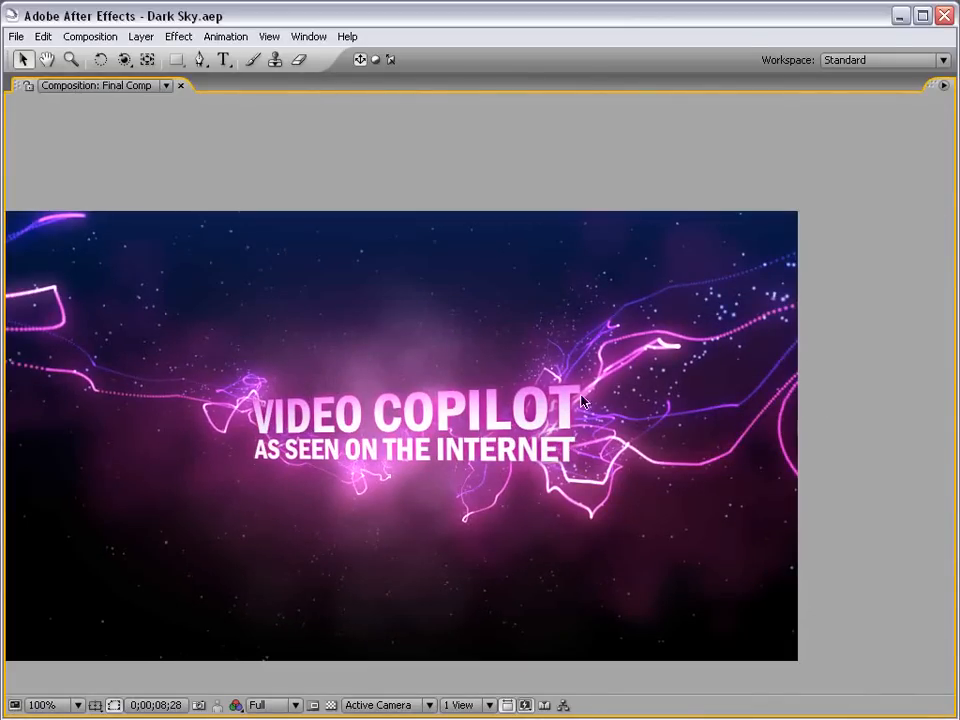
key("grave")
Return to Comp 5 and collapse the open properties of all its layers.
left_click(272, 431)
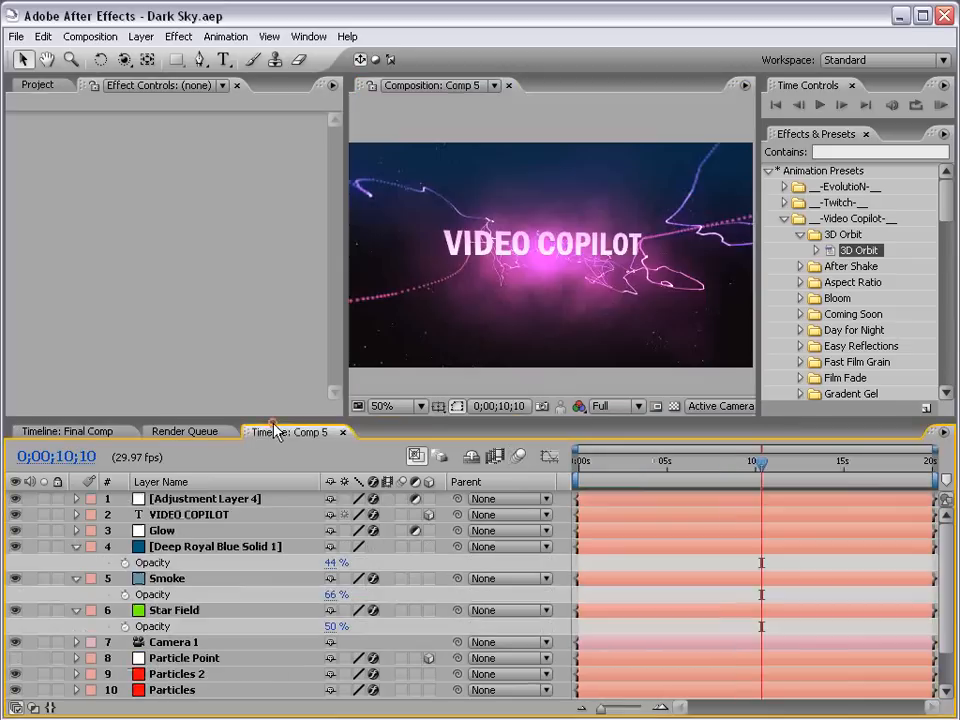
key("ctrl+a")
key("u")
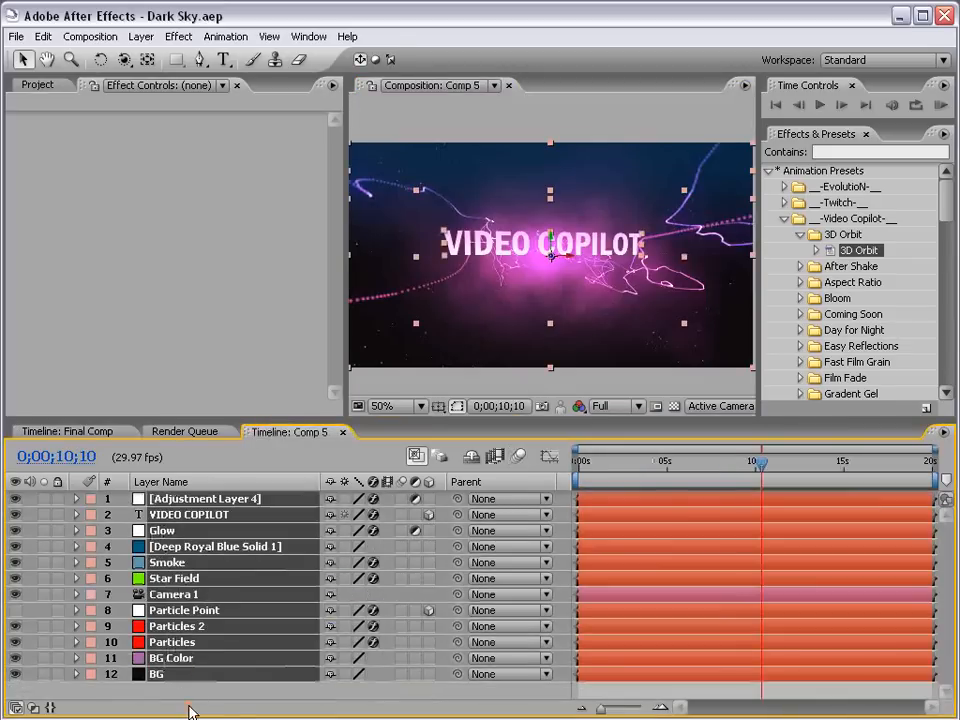
Duplicate the Particles 2 layer and reveal the copy's animated properties.
left_click(186, 641, "ctrl")
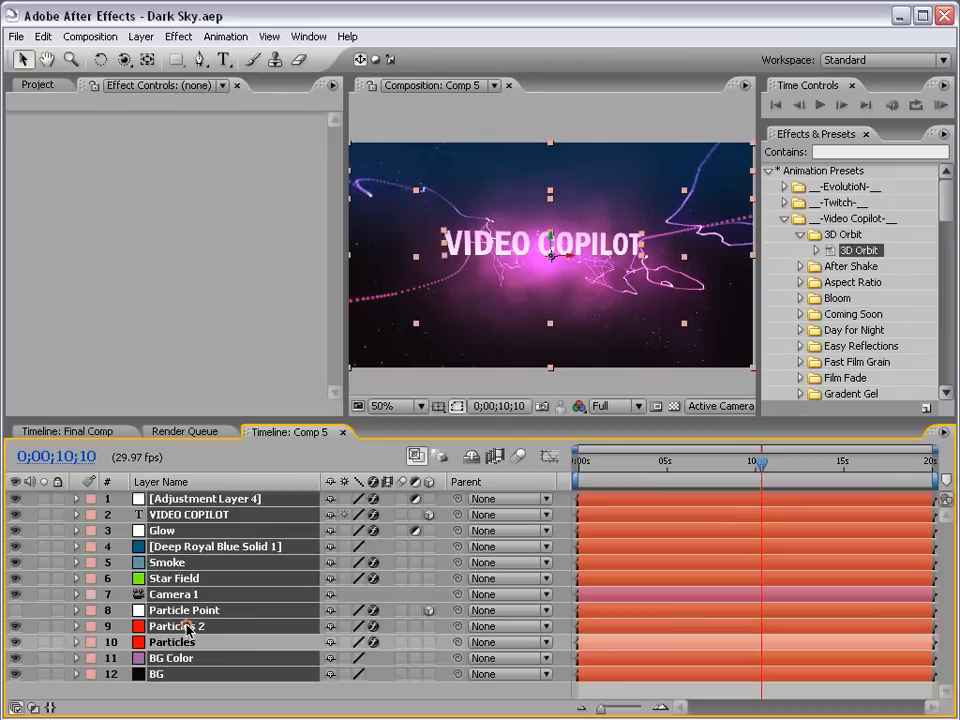
left_click(178, 626)
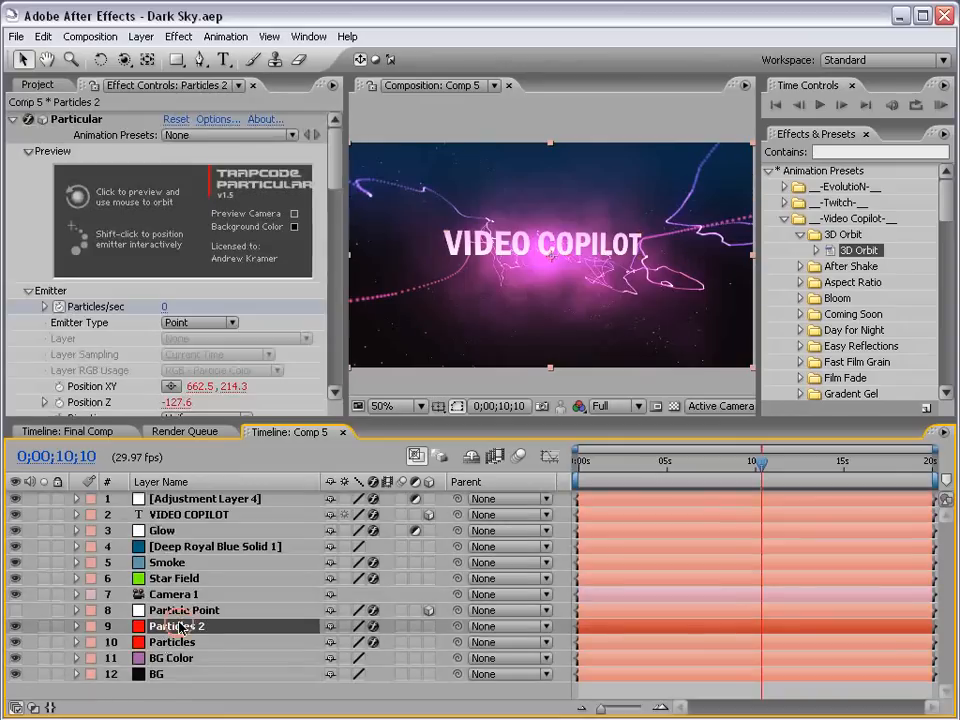
left_click(43, 36)
left_click(79, 200)
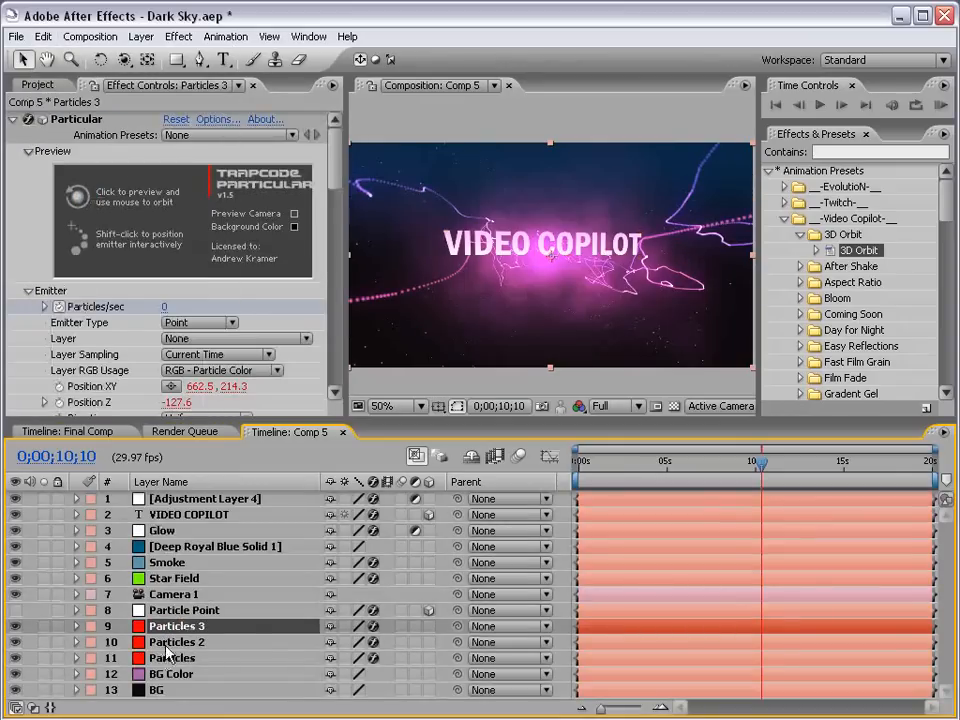
key("u")
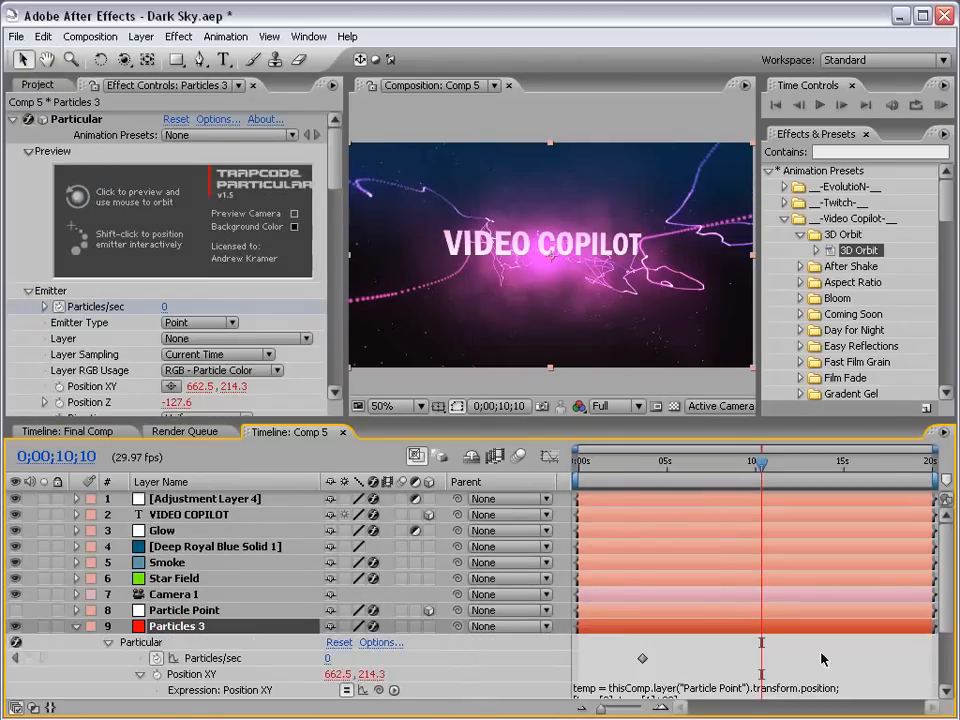
Remove the +30 vertical offset from the Particles 3 layer's Position XY expression, leaving [temp[0], temp[1]].
scroll(930, 658, "down", 3)
left_click(697, 610)
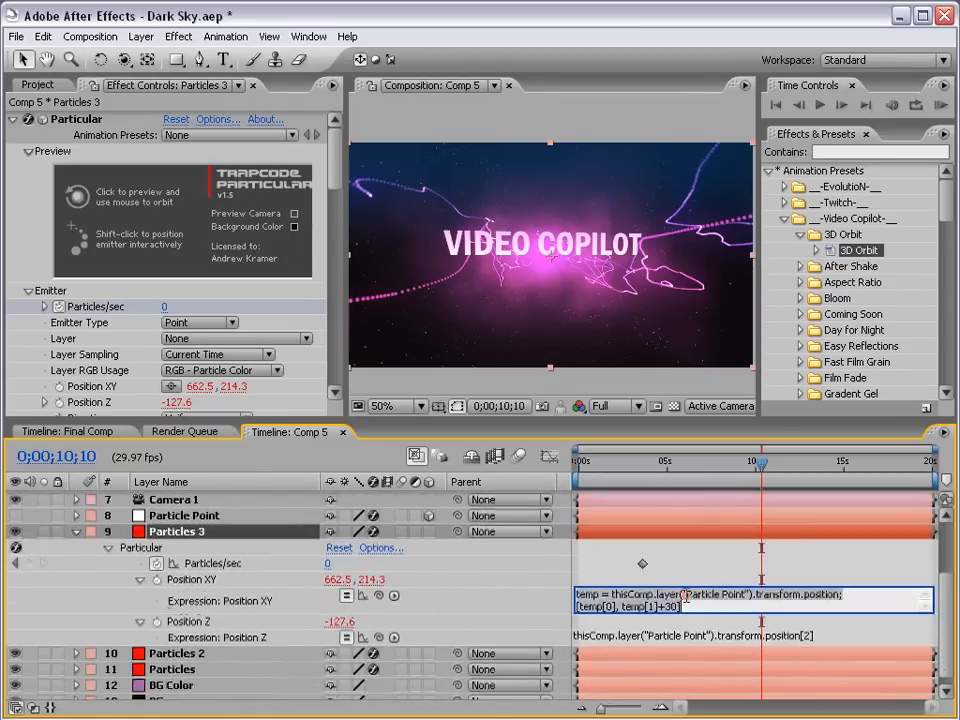
key("BackSpace")
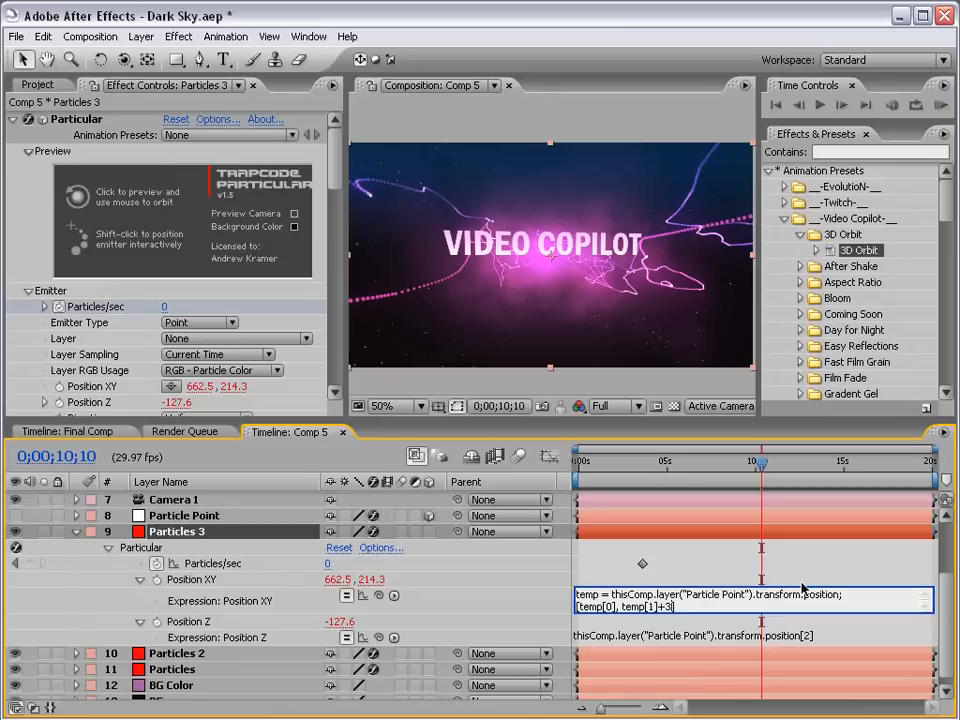
left_click(804, 586)
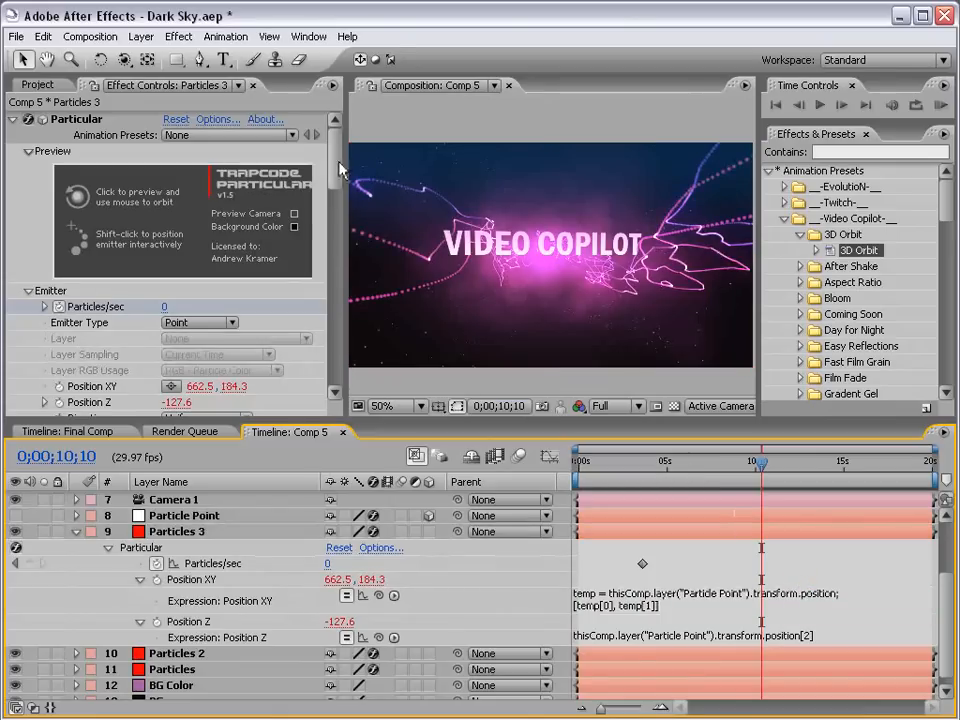
Set the Turbulence Field's Evolution Speed to 0 in the Particles 3 layer's Particular effect.
left_click_drag(339, 170, 341, 336)
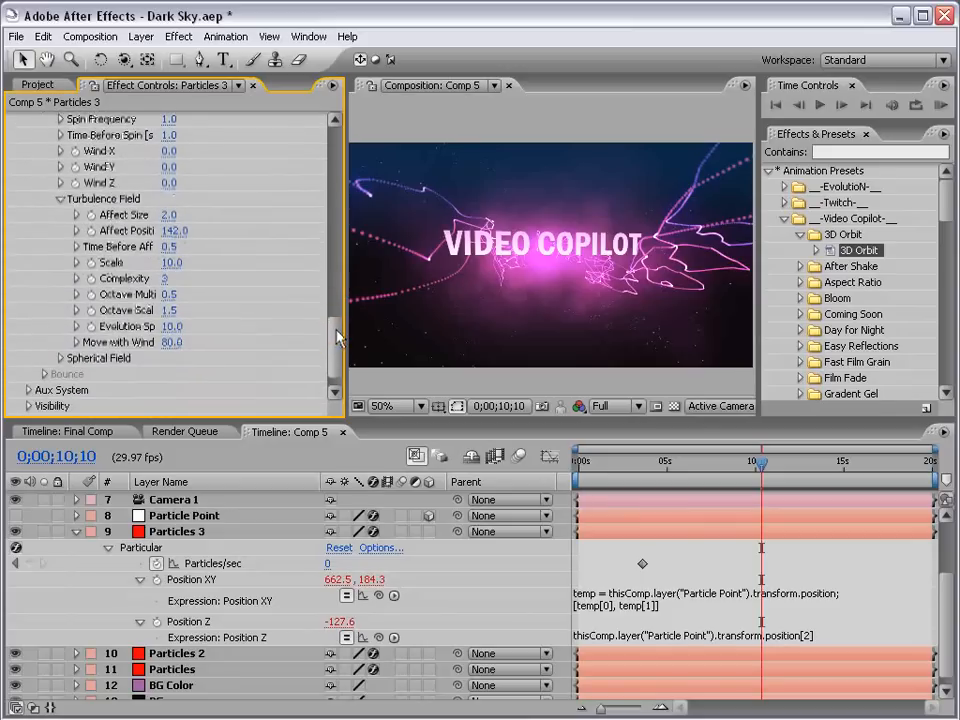
left_click(176, 326)
type("10")
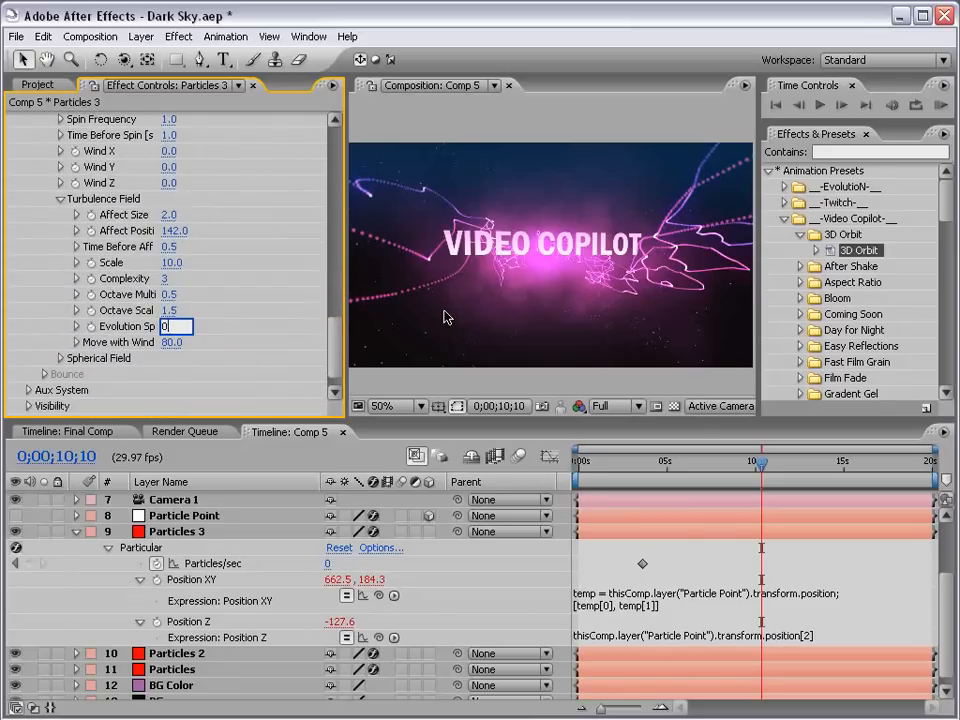
key("Return")
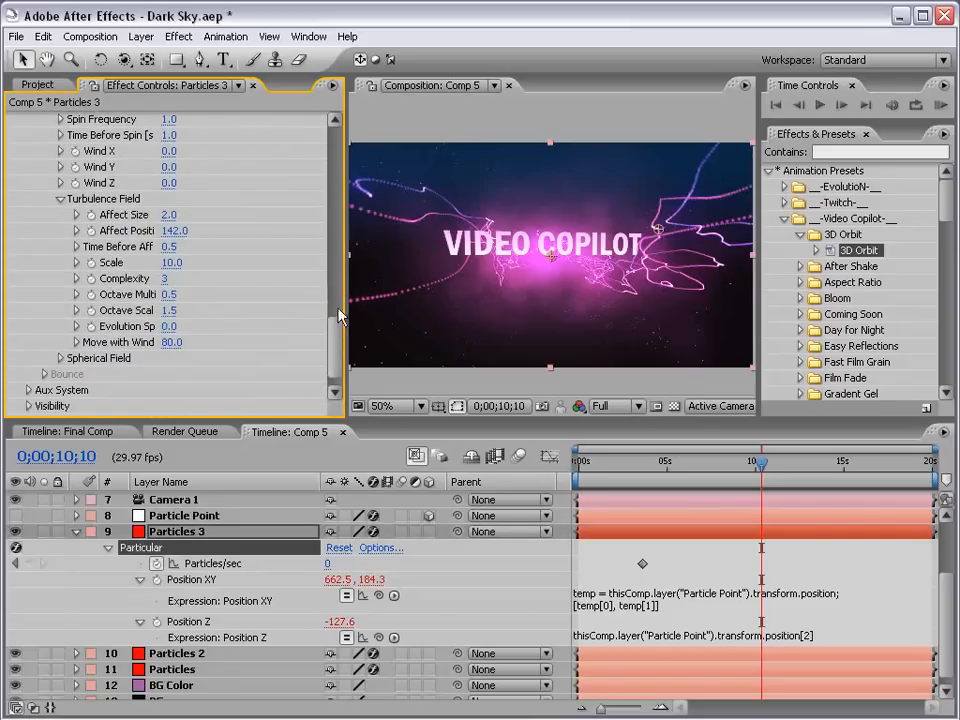
Set the Air Spin Amplitude of Particles 3 to 36 and both Spin Frequency and Time Before Spin to 0, and check it at 0;00;12;20.
scroll(336, 318, "up", 3)
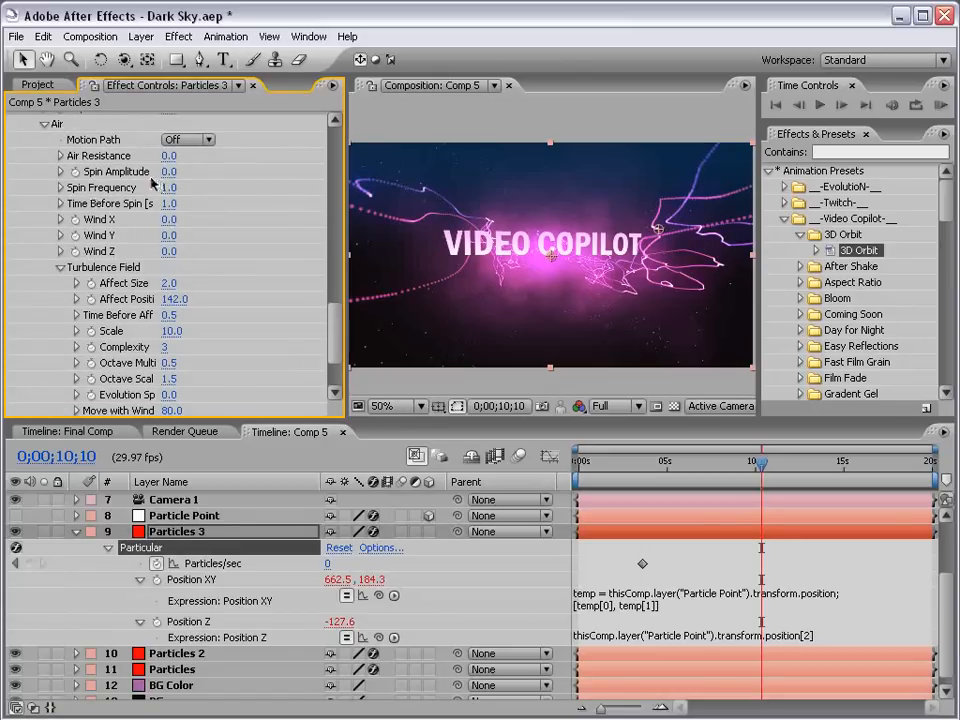
left_click_drag(167, 176, 197, 172)
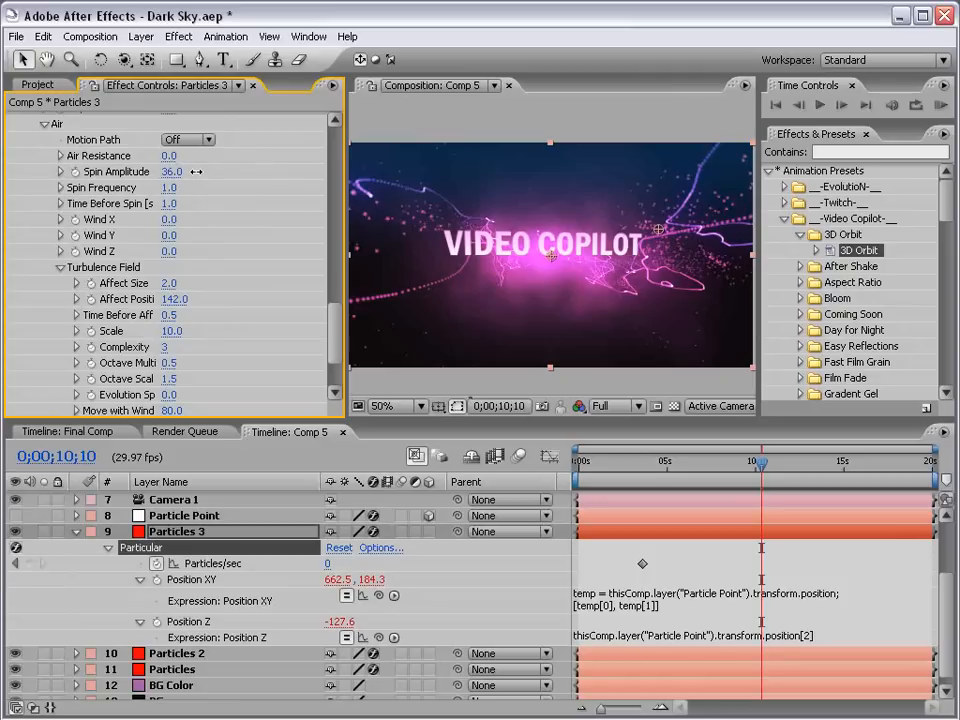
left_click(168, 203)
key("Return")
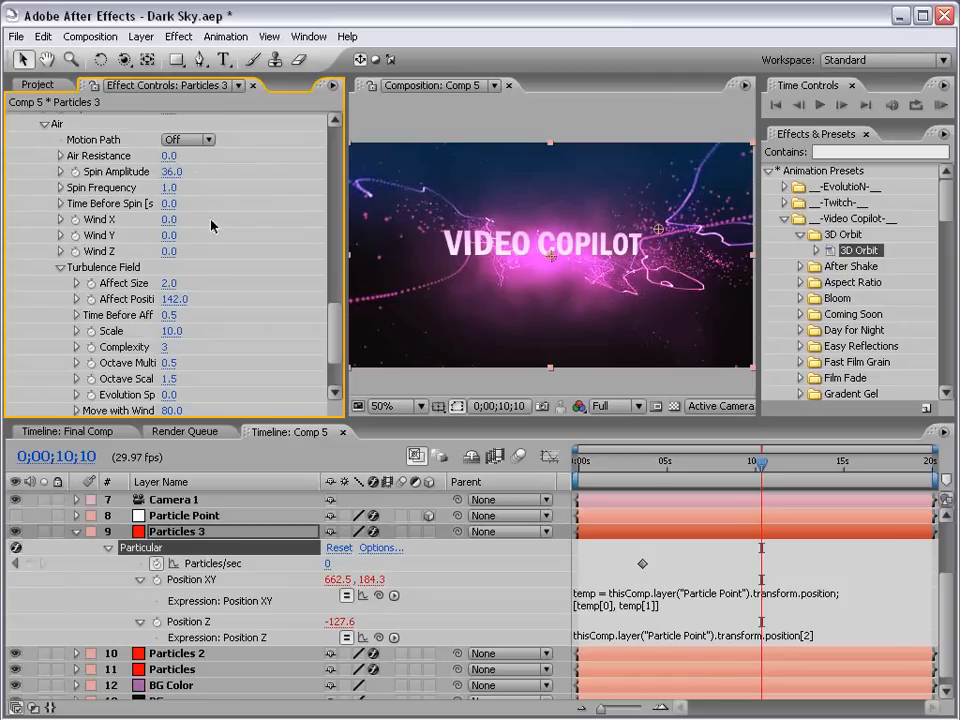
left_click(170, 188)
type("0")
key("Return")
left_click_drag(762, 470, 804, 464)
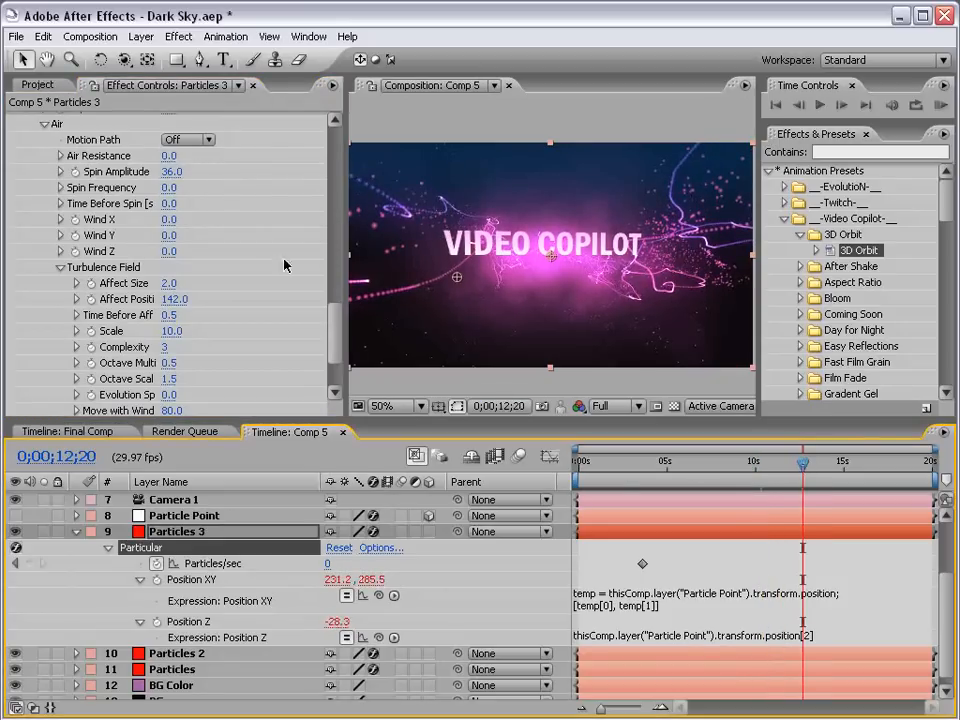
Change the particle color of Particles 3 from pink to light blue.
left_click_drag(343, 307, 318, 262)
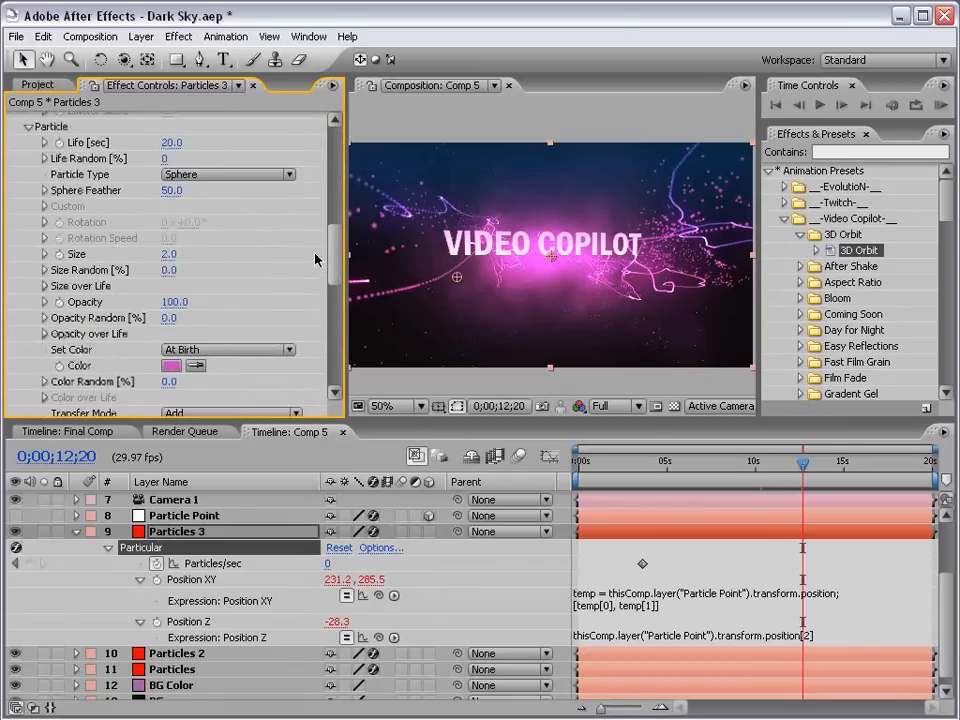
left_click(171, 366)
left_click_drag(451, 335, 451, 404)
left_click_drag(281, 322, 293, 292)
left_click(579, 282)
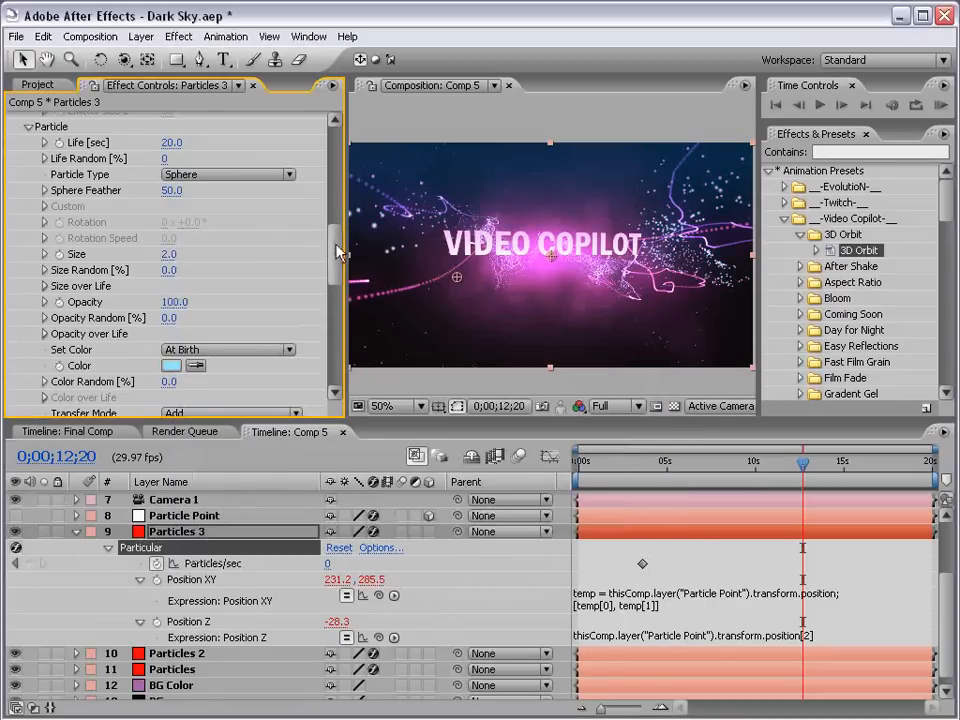
Reveal the Particles 3 keyframes and move the current time to the first Particles/sec keyframe at 0;00;03;18.
left_click_drag(340, 253, 333, 165)
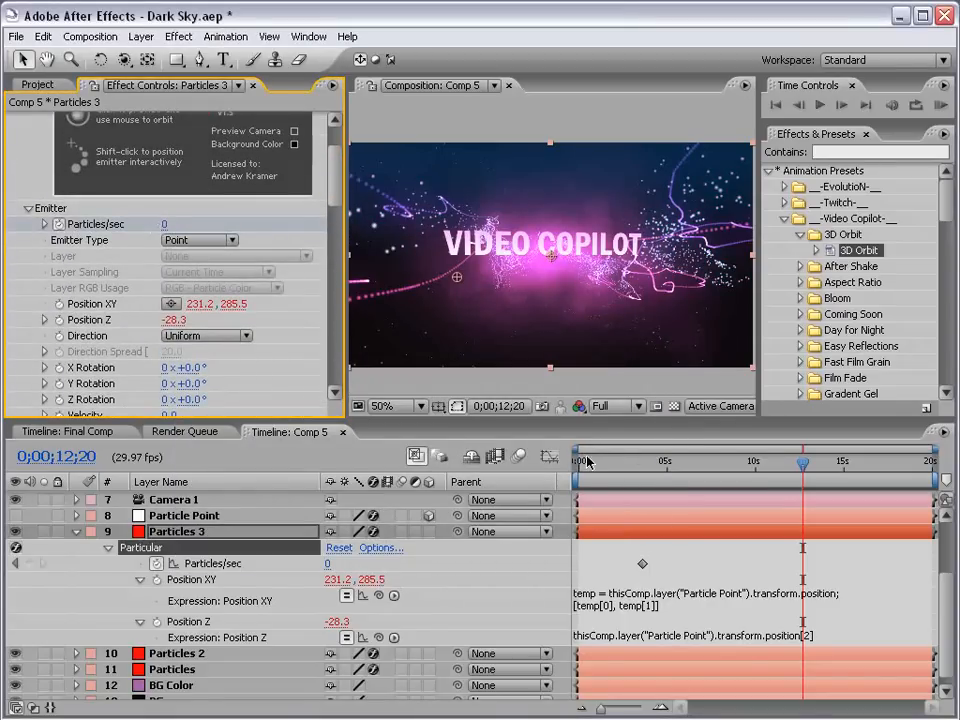
key("u")
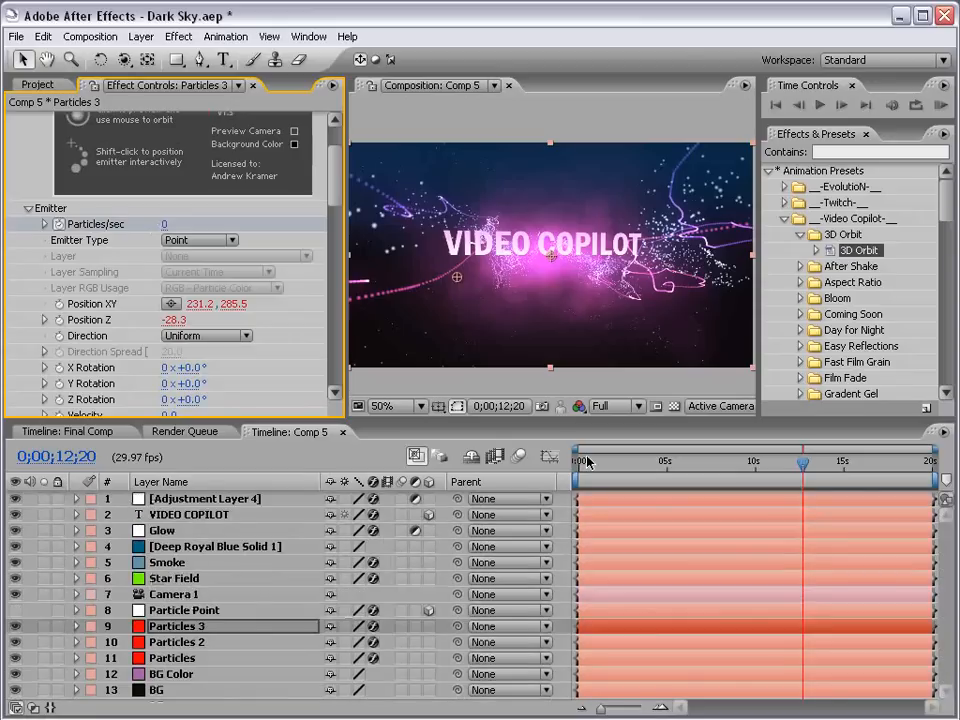
key("u")
key("equal")
key("equal")
key("space")
left_click_drag(656, 617, 886, 608)
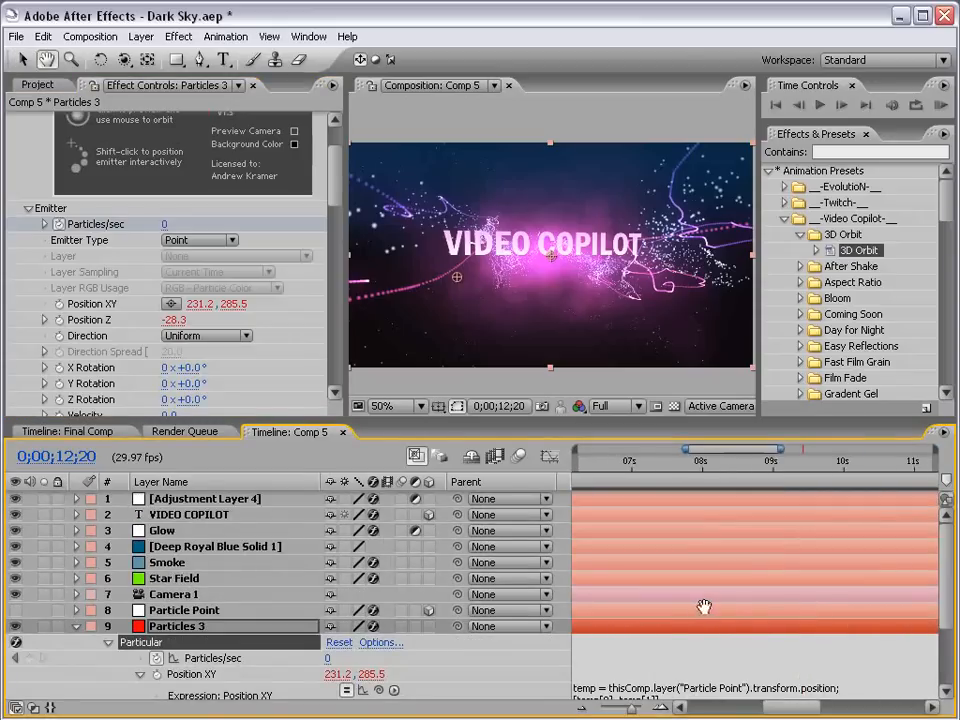
left_click_drag(704, 606, 819, 589)
left_click(699, 462)
key("equal")
key("equal")
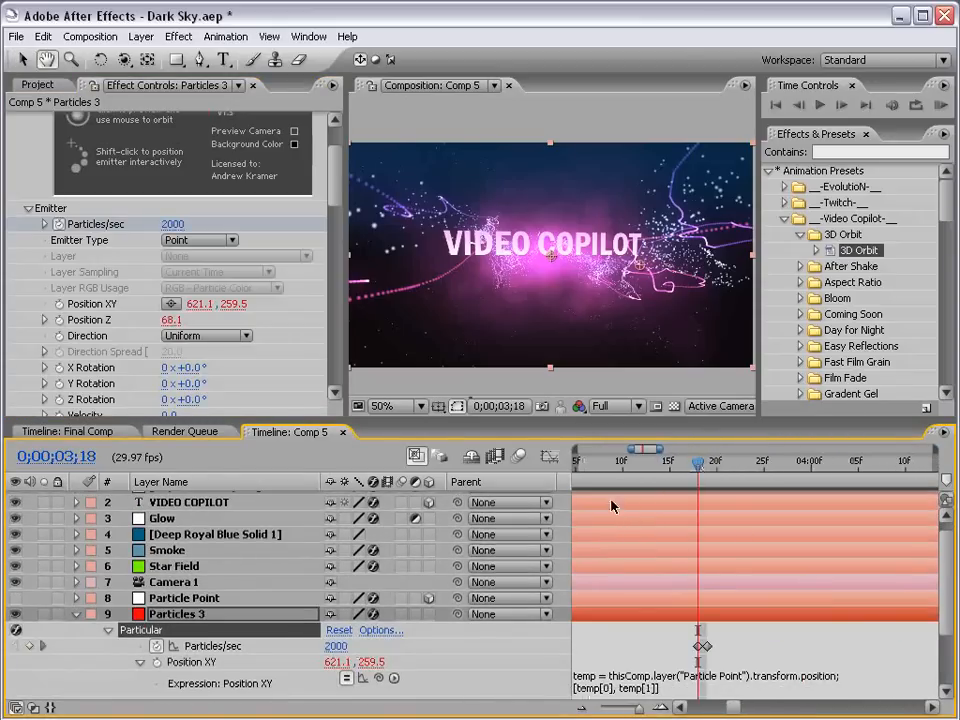
Try a Particles/sec value of 500 at the first keyframe of Particles 3.
left_click(172, 224)
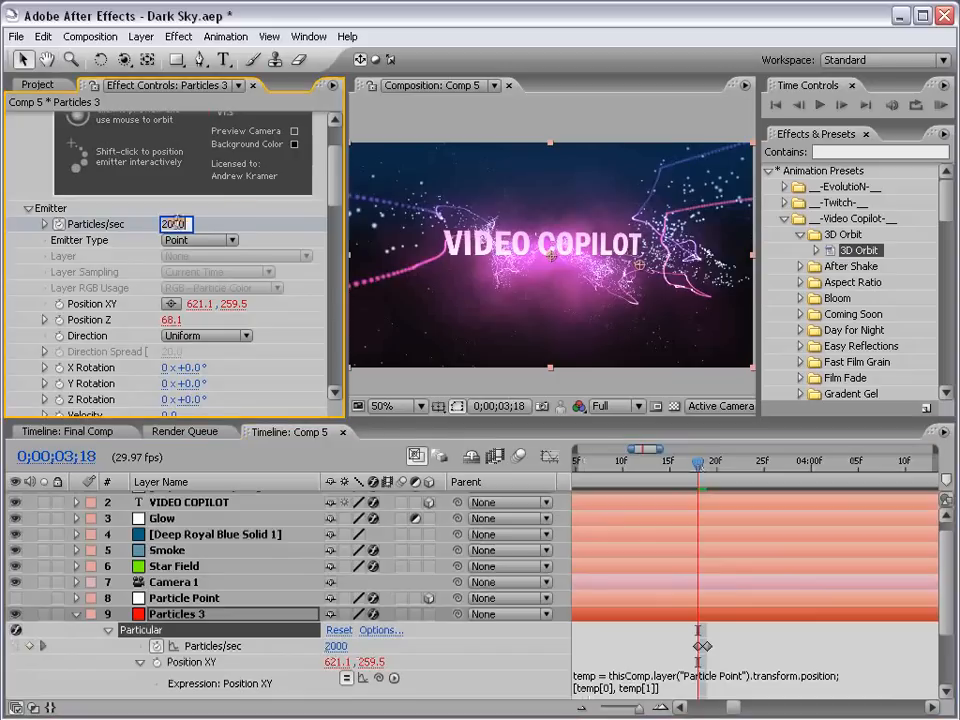
type("500")
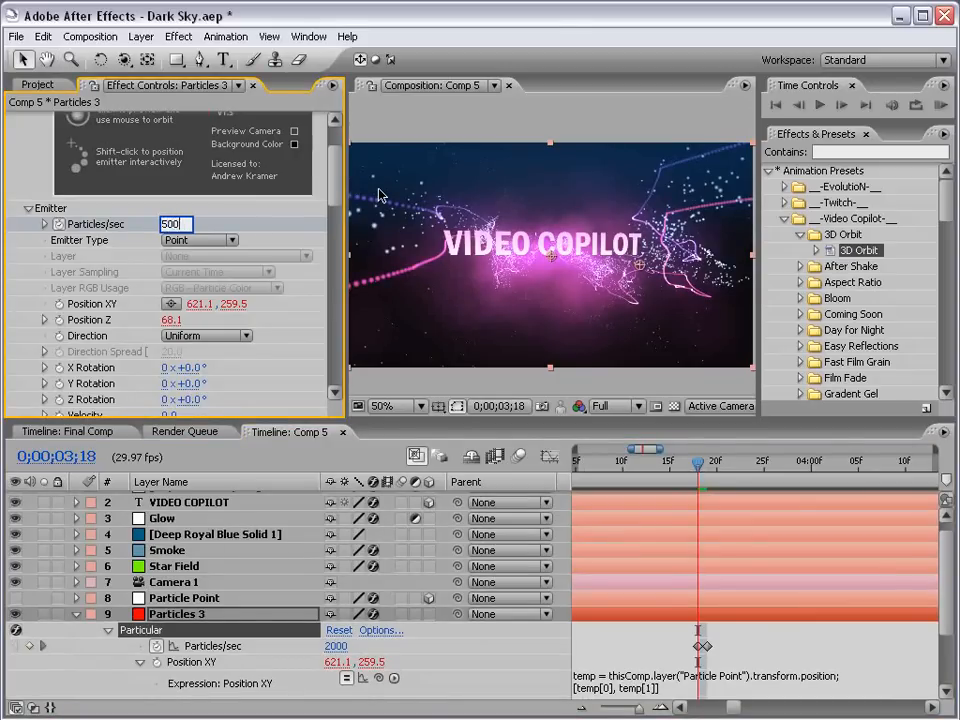
key("Return")
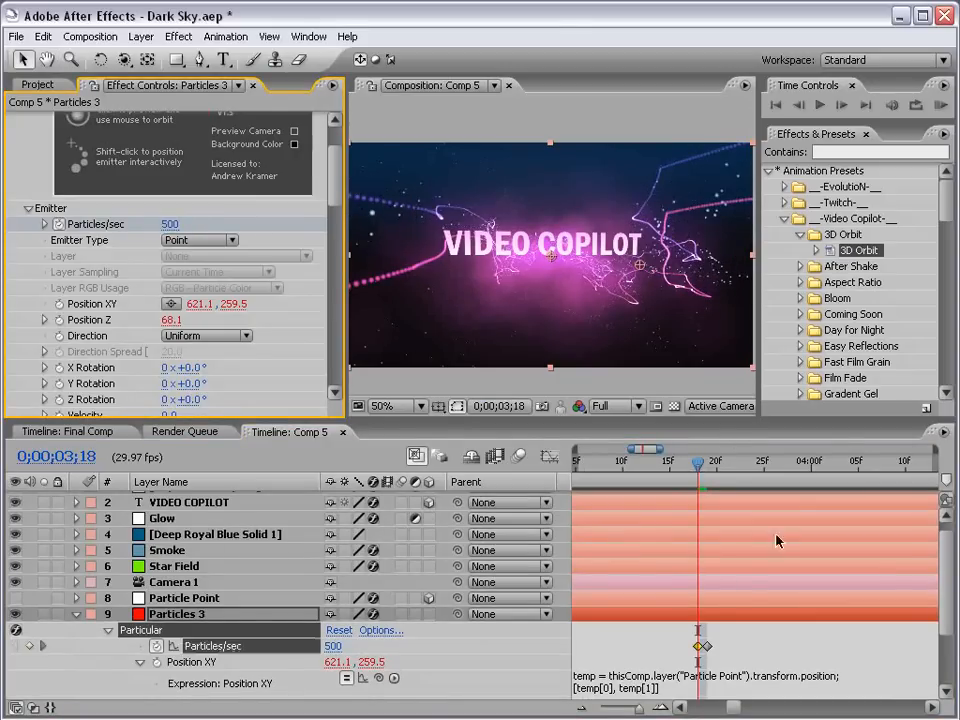
left_click(778, 541)
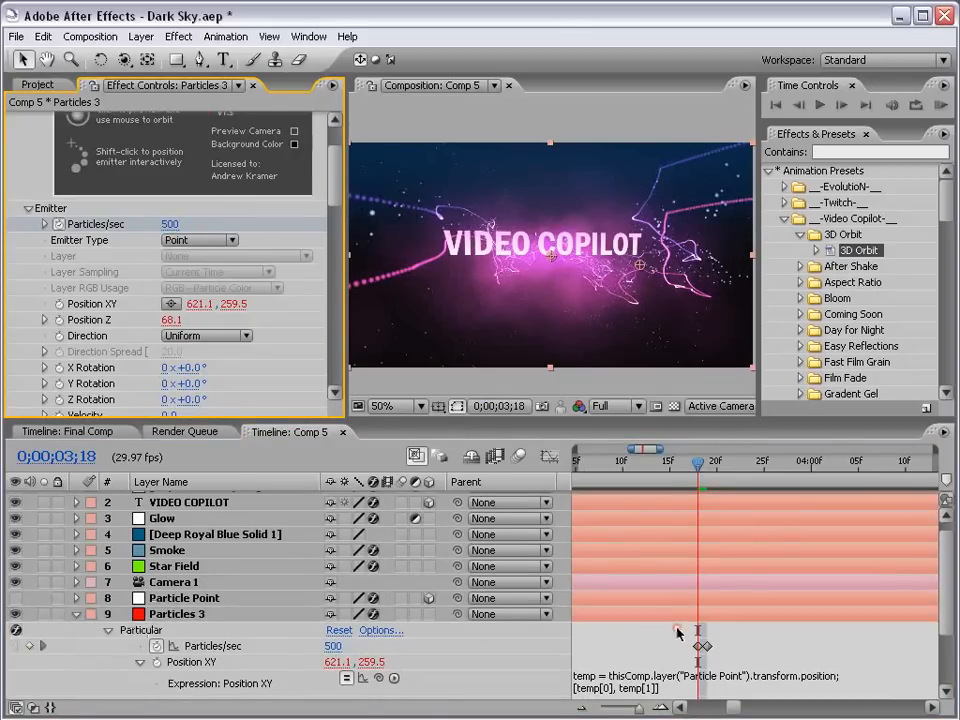
Set Particles/sec to 750 at the 0;00;03;18 keyframe of Particles 3.
left_click(169, 224)
type("750")
key("Return")
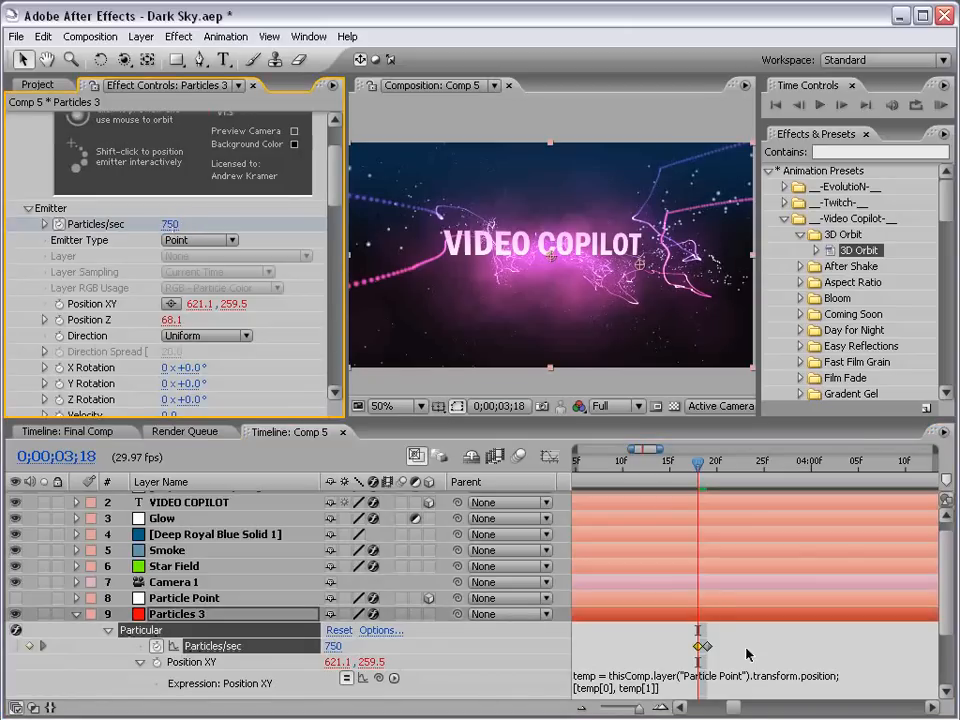
Start the Comp 5 work area at 0;00;06;05 and save the project.
key("minus")
key("minus")
key("minus")
left_click_drag(729, 579, 639, 574)
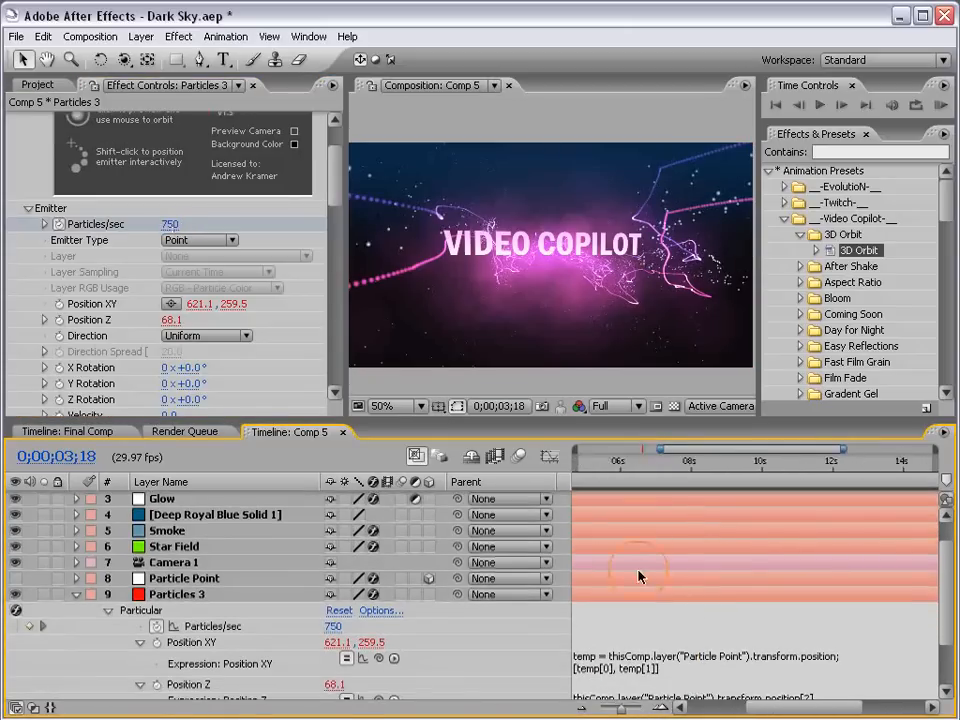
key("minus")
left_click_drag(645, 463, 702, 476)
left_click_drag(713, 474, 688, 462)
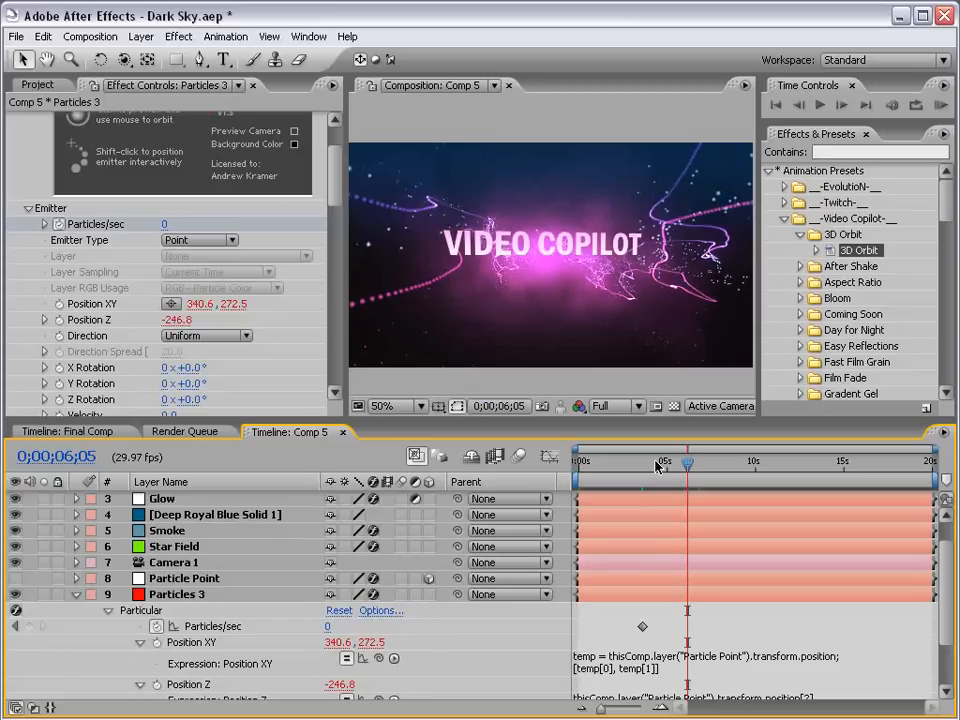
key("b")
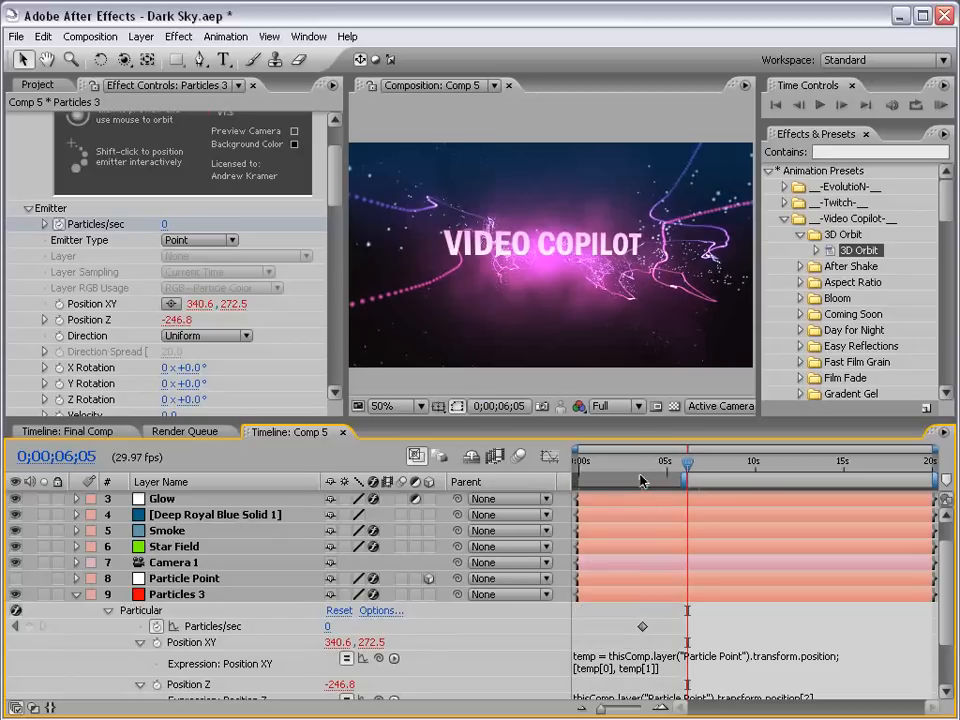
key("ctrl+s")
Preview the animation up to 0;00;08;26 and collapse the Particles 3 layer's properties.
mouse_move(698, 473)
left_mouse_down()
mouse_move(582, 467)
mouse_move(692, 467)
left_mouse_up()
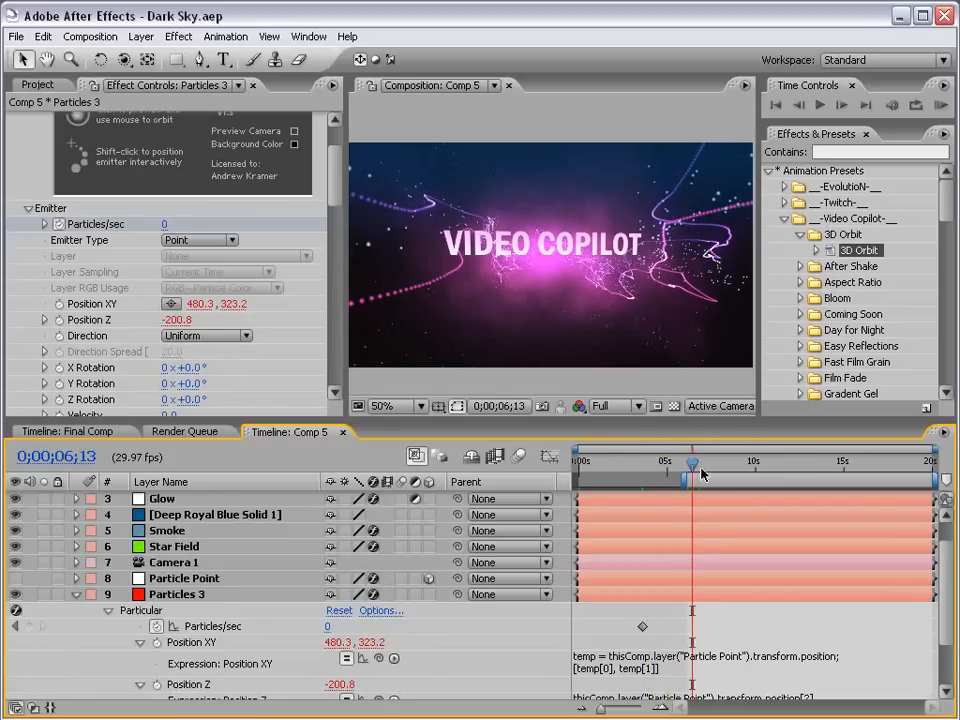
key("space")
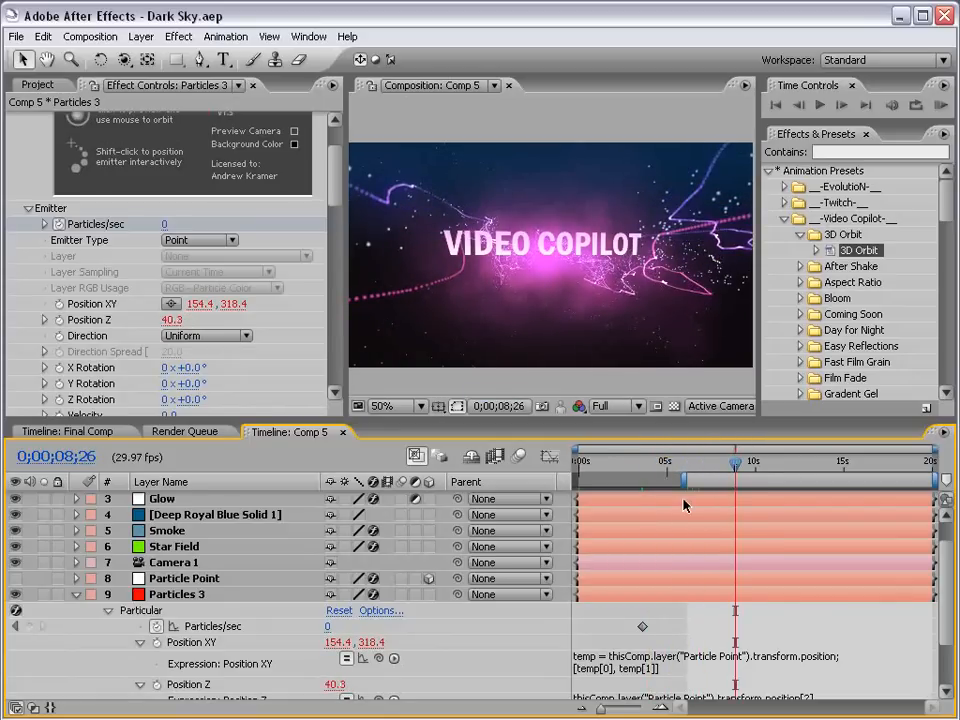
left_click(75, 594)
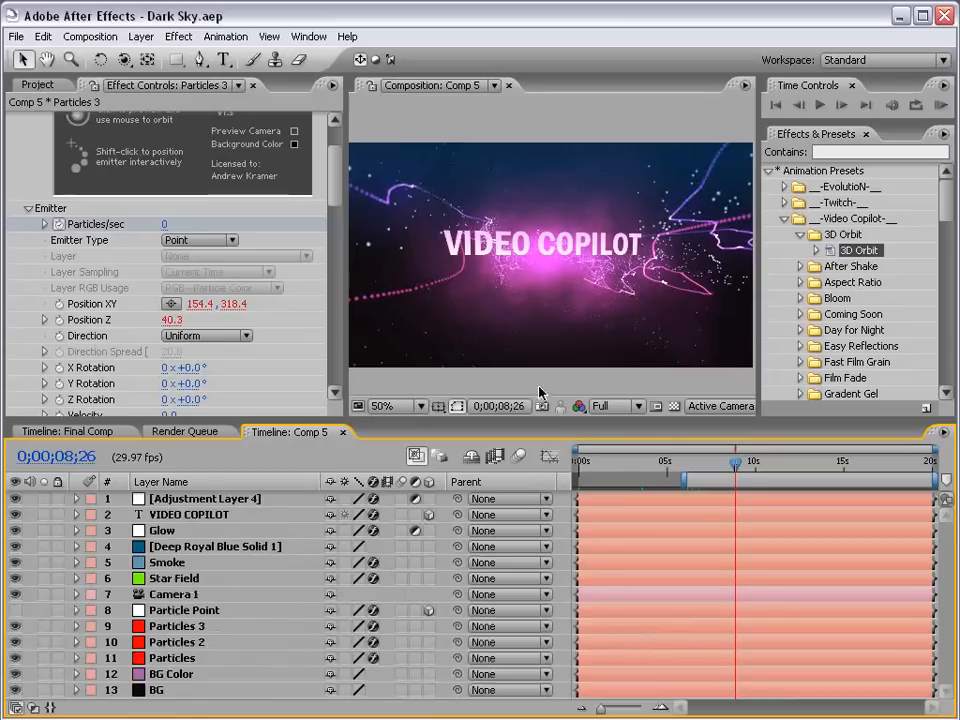
Add a null object to Comp 5, make it a 3D layer and parent Camera 1 to it.
left_click(141, 36)
mouse_move(250, 56)
left_click(412, 120)
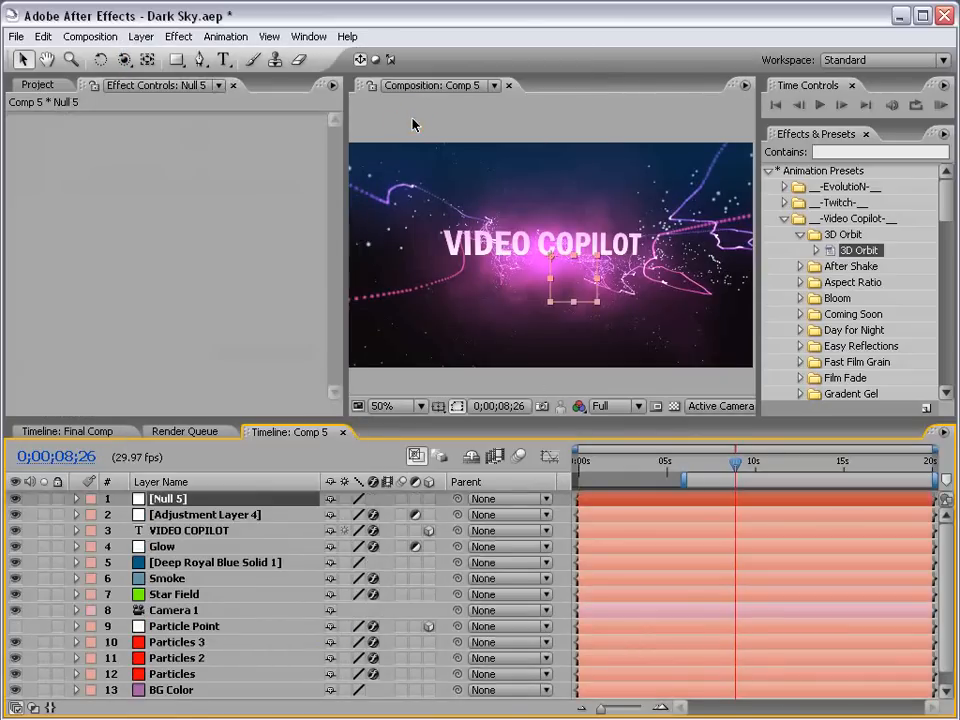
left_click(429, 499)
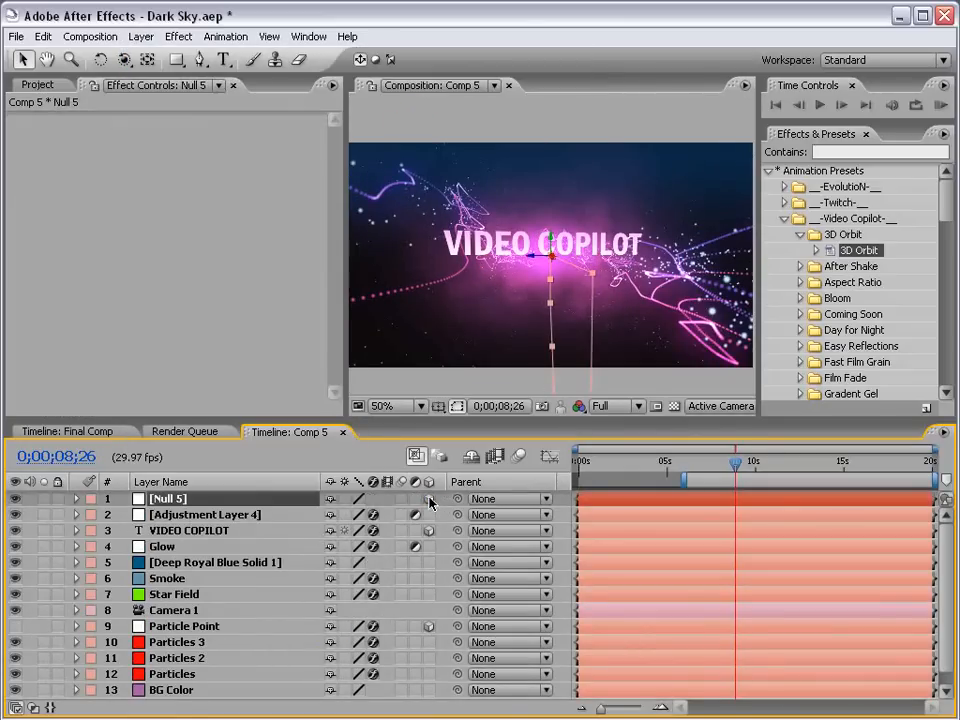
left_click(165, 610)
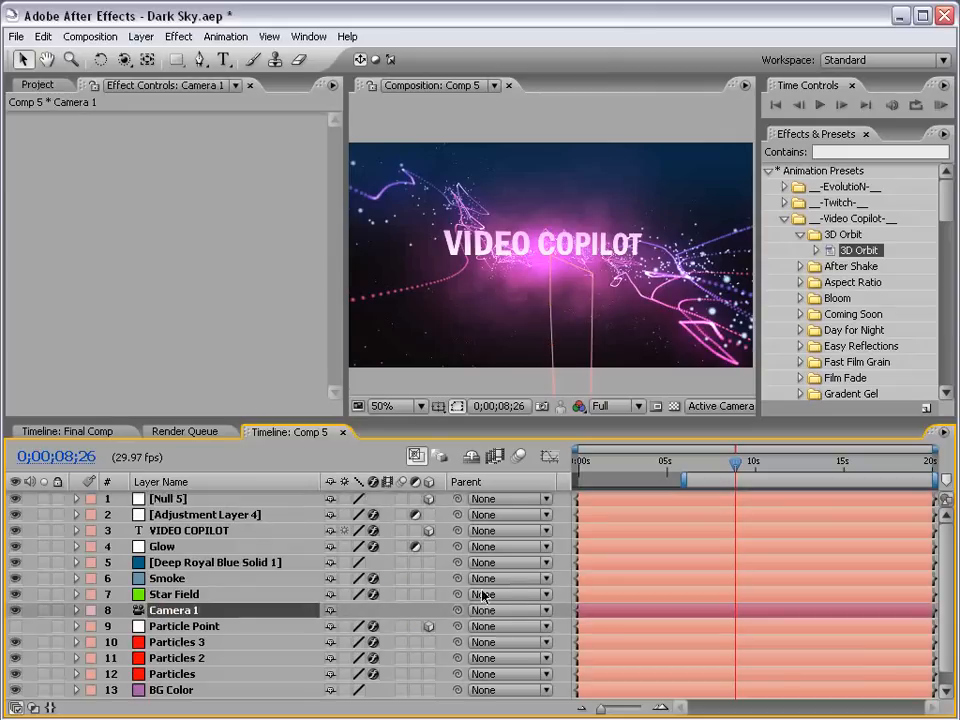
left_click_drag(458, 611, 184, 506)
Set the null's Y Rotation to 78° and keyframe it at 0;00;08;26.
left_click(181, 499)
key("r")
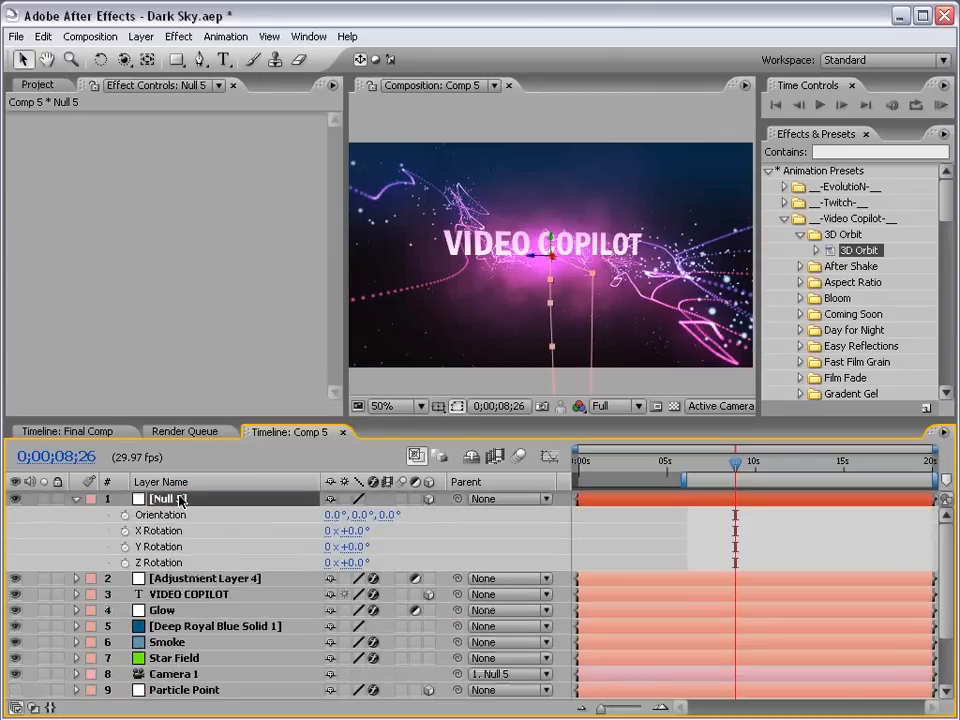
left_click_drag(350, 546, 423, 538)
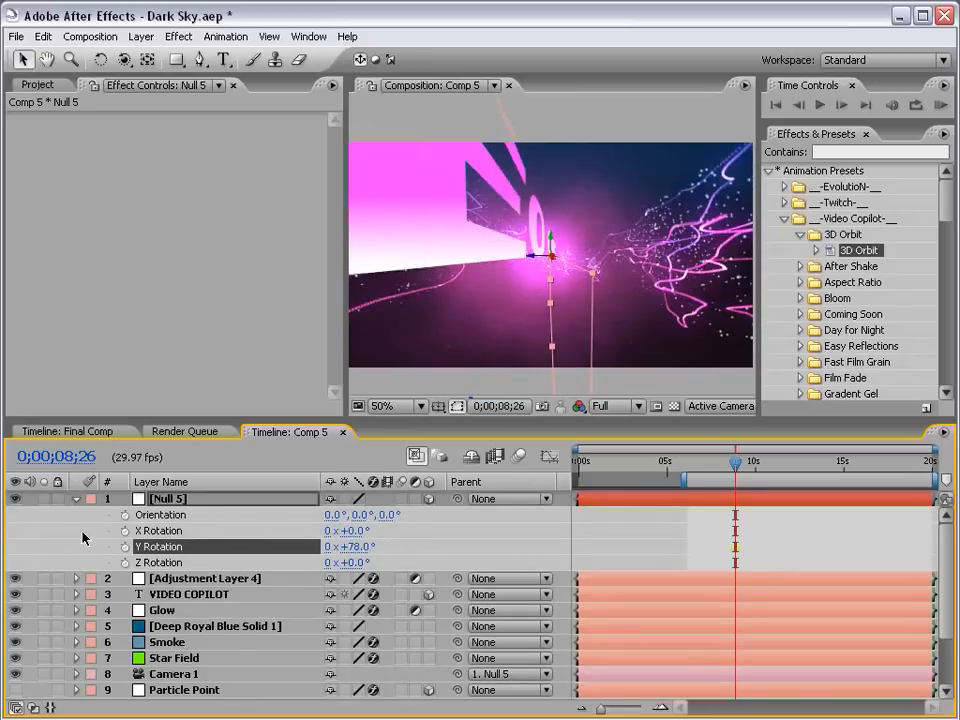
left_click(125, 546)
Switch the preview resolution to Half and keyframe the null's Y Rotation at 0° at 0;00;10;01.
left_click_drag(745, 465, 757, 463)
left_click(615, 406)
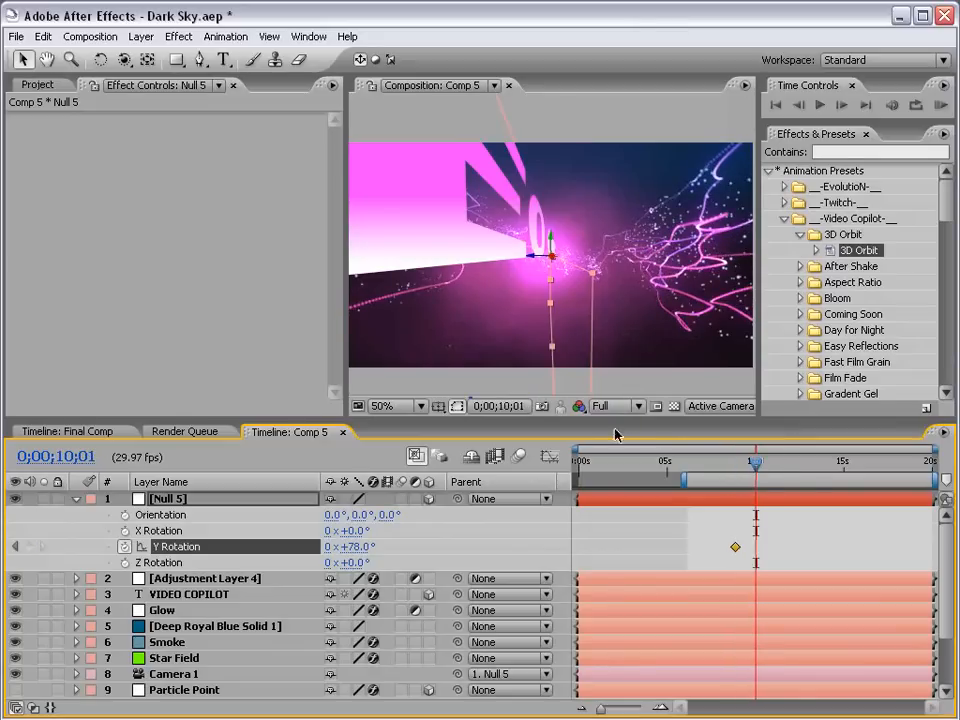
left_click(615, 440)
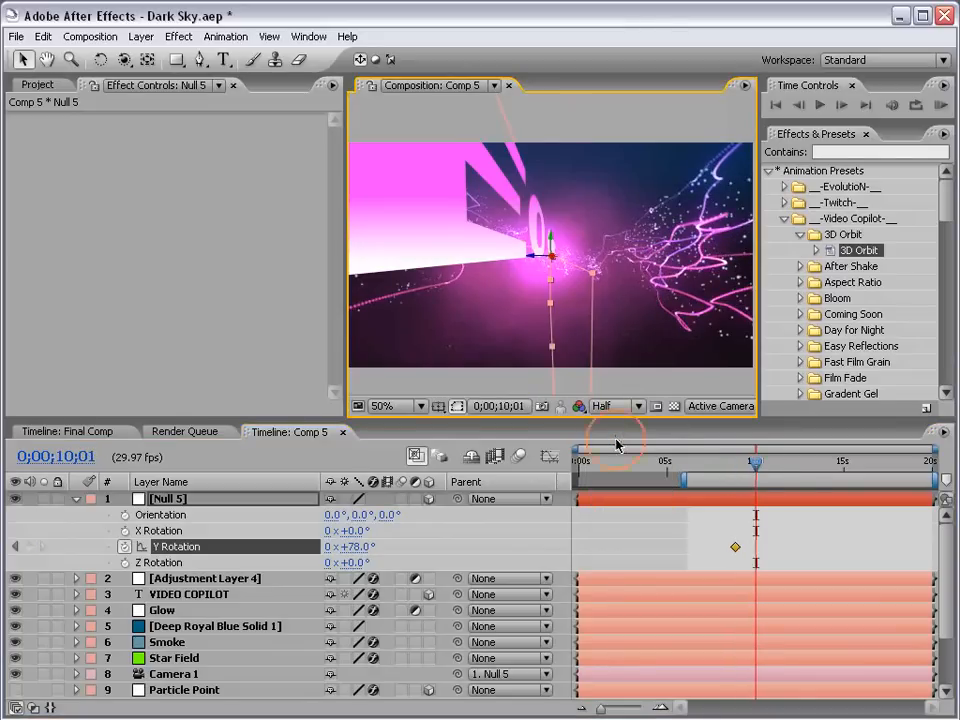
left_click(360, 547)
type("0")
key("Return")
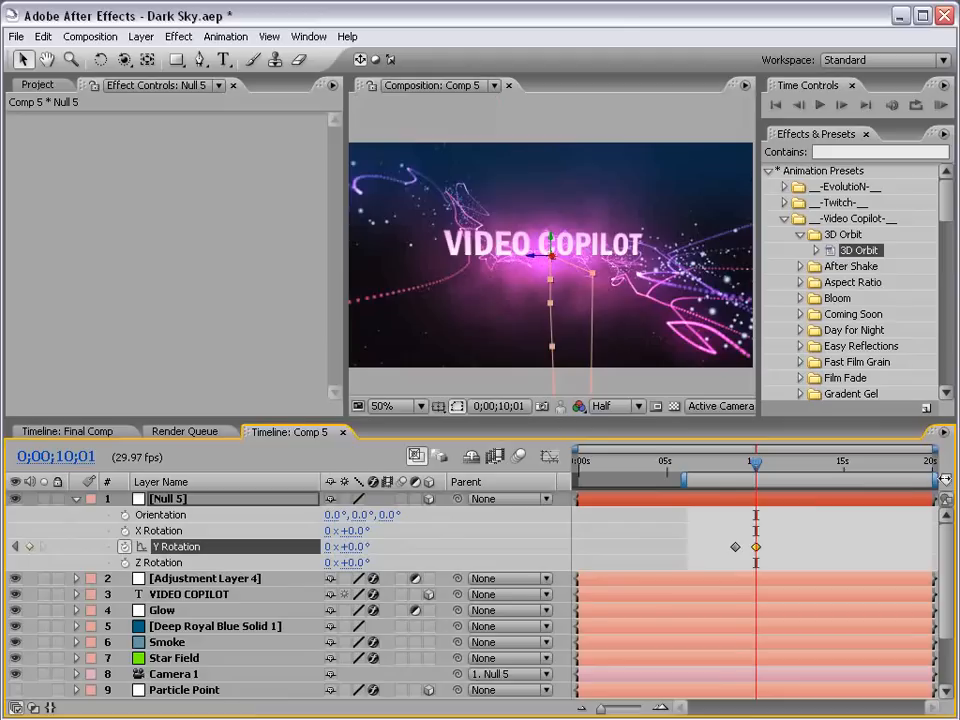
Apply Easy Ease to both Y Rotation keyframes of the null.
left_click(755, 546)
key("F9")
left_click(735, 547)
key("F9")
Start the work area at 0;00;08;27 and enable motion blur for the VIDEO COPILOT title layer and the composition.
left_click_drag(728, 462, 737, 462)
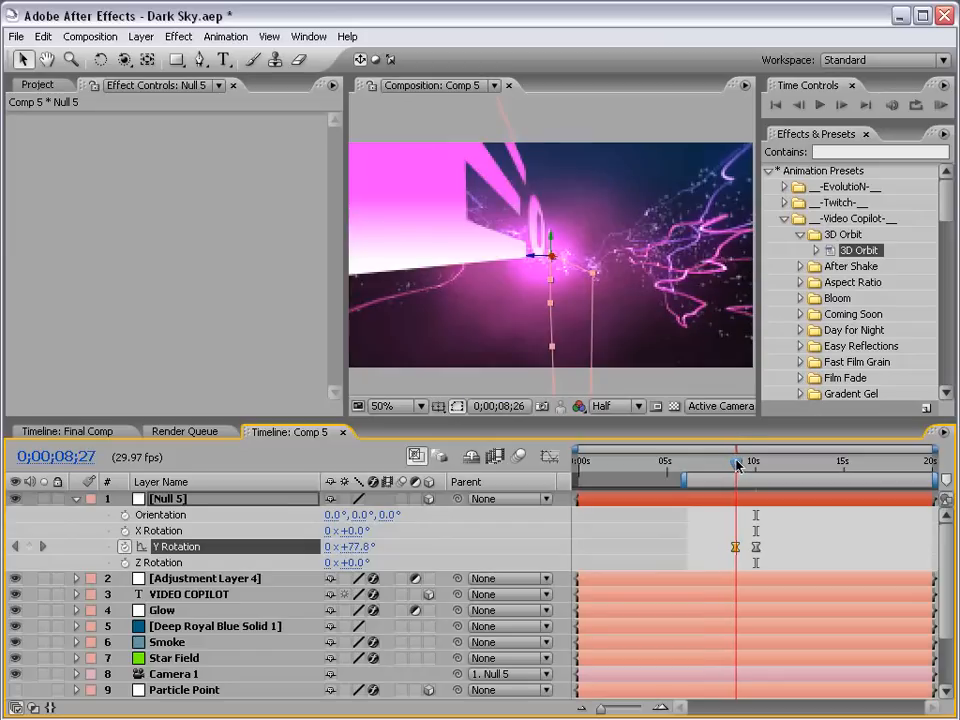
left_click(190, 594)
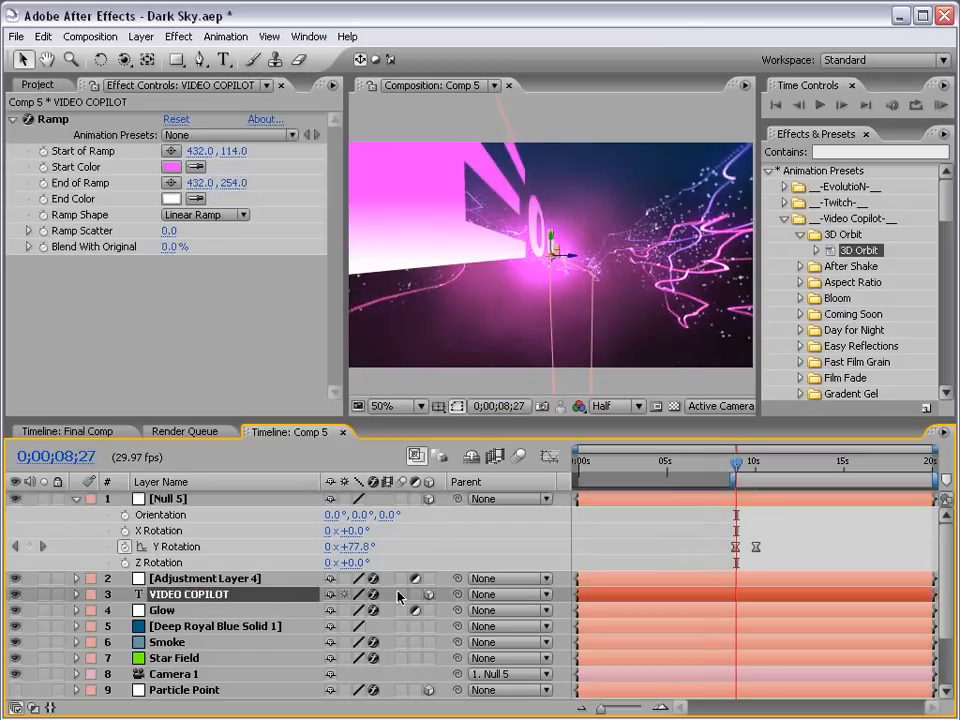
left_click(518, 455)
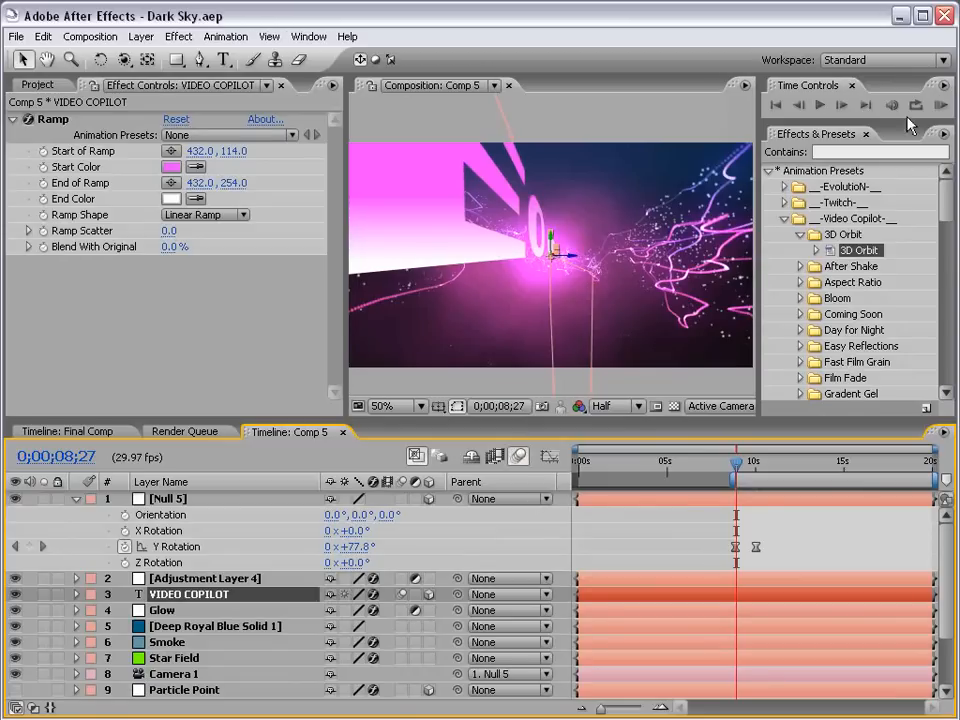
Set the RAM preview resolution to Half and preview the camera rotation up to 0;00;10;12.
left_click_drag(900, 121, 900, 204)
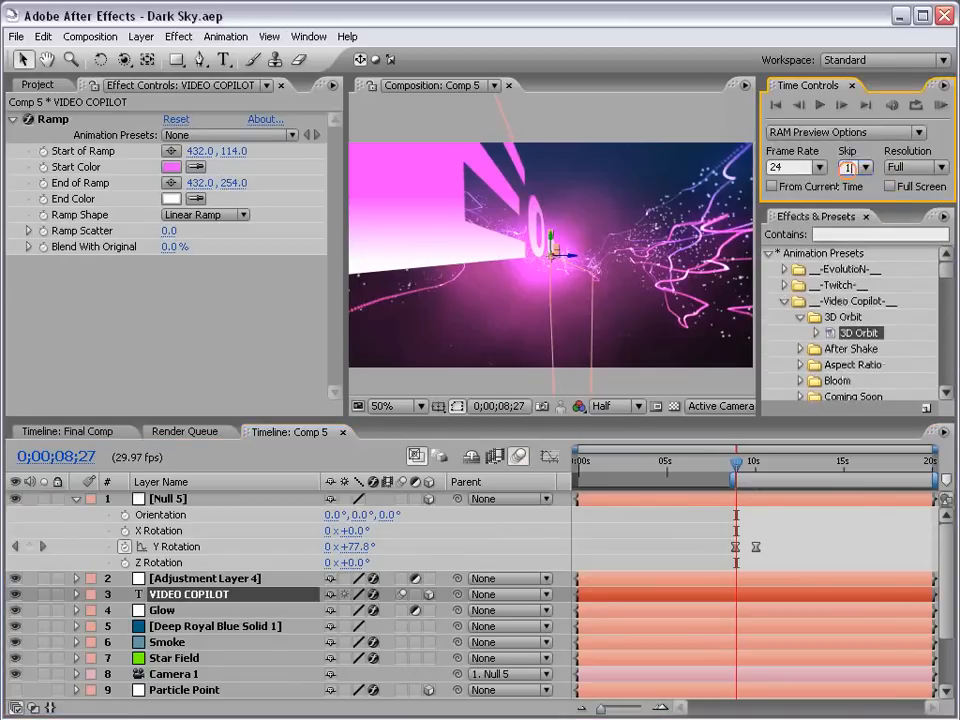
left_click(916, 167)
left_click(909, 227)
left_click(782, 514)
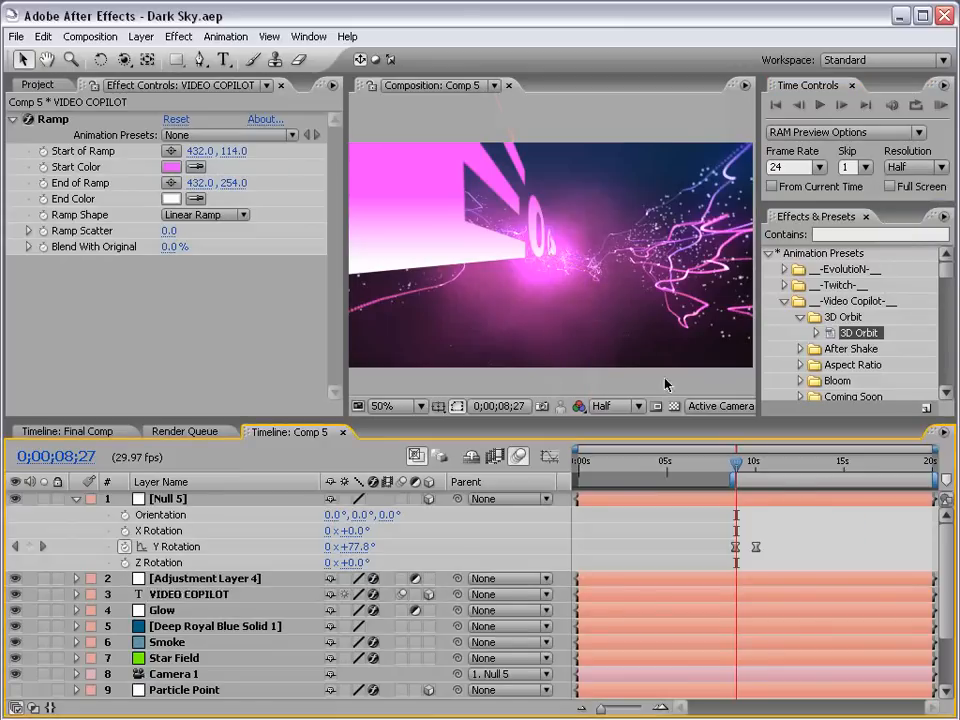
key("KP_0")
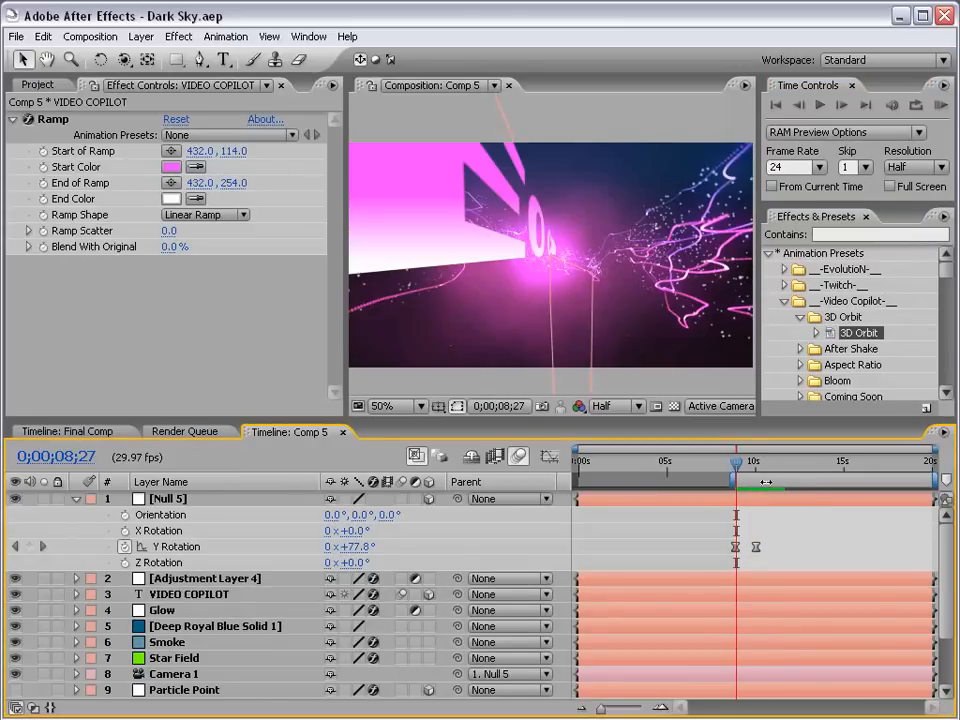
left_click(737, 466)
left_click(760, 466)
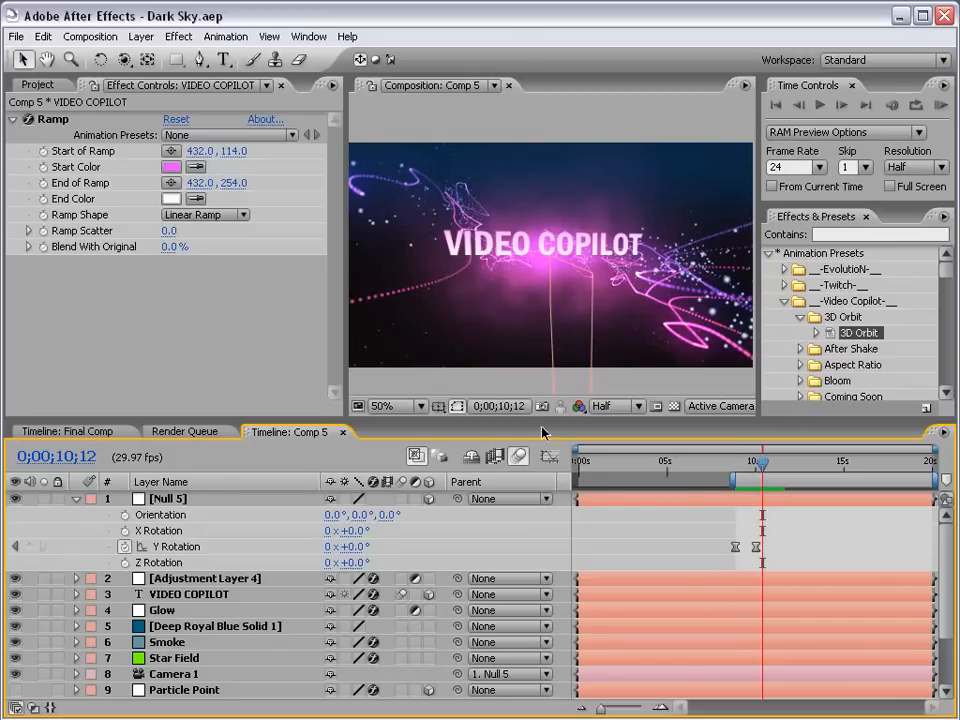
Keyframe Null 5's Position at 0;00;10;06, and at 0;00;11;03 raise the null to 432, -150, 0.
left_click_drag(764, 462, 759, 462)
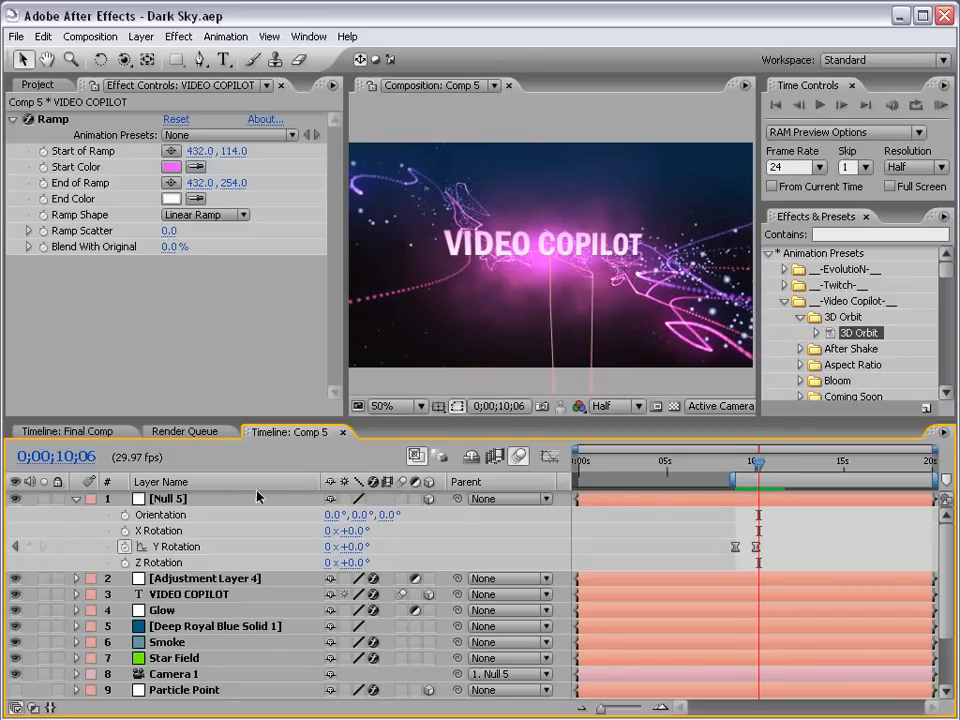
left_click(225, 487)
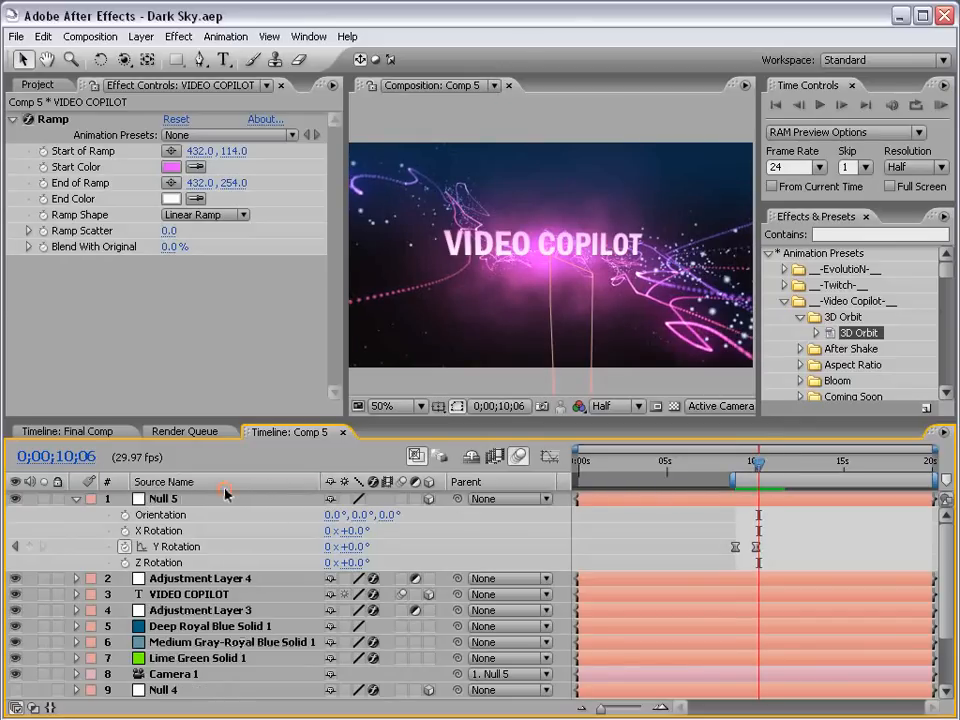
left_click(161, 498)
key("p")
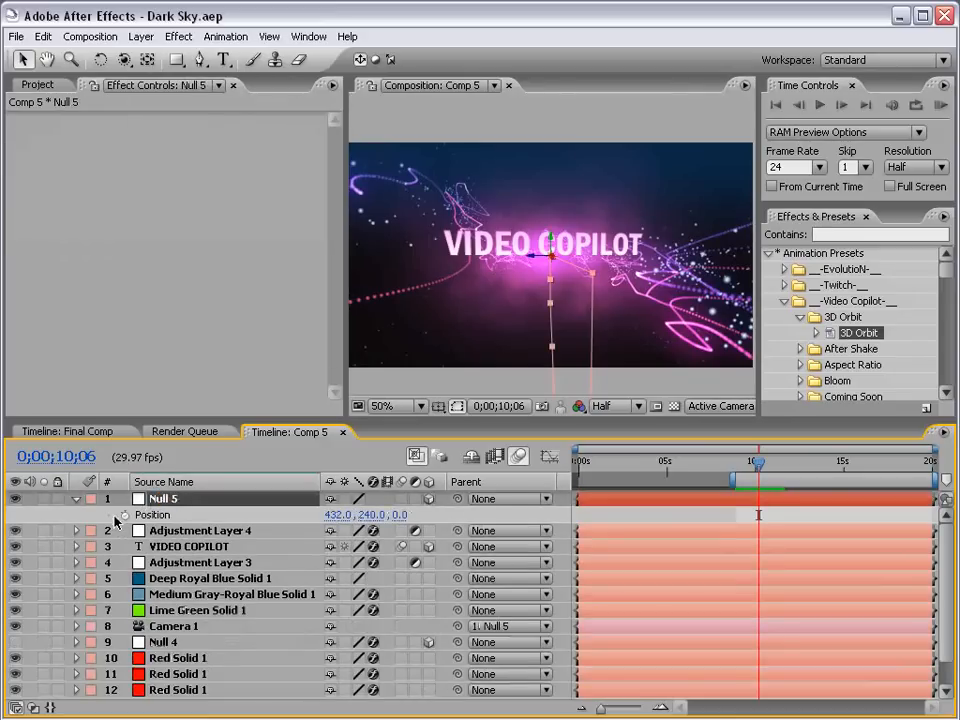
key("u")
key("shift+p")
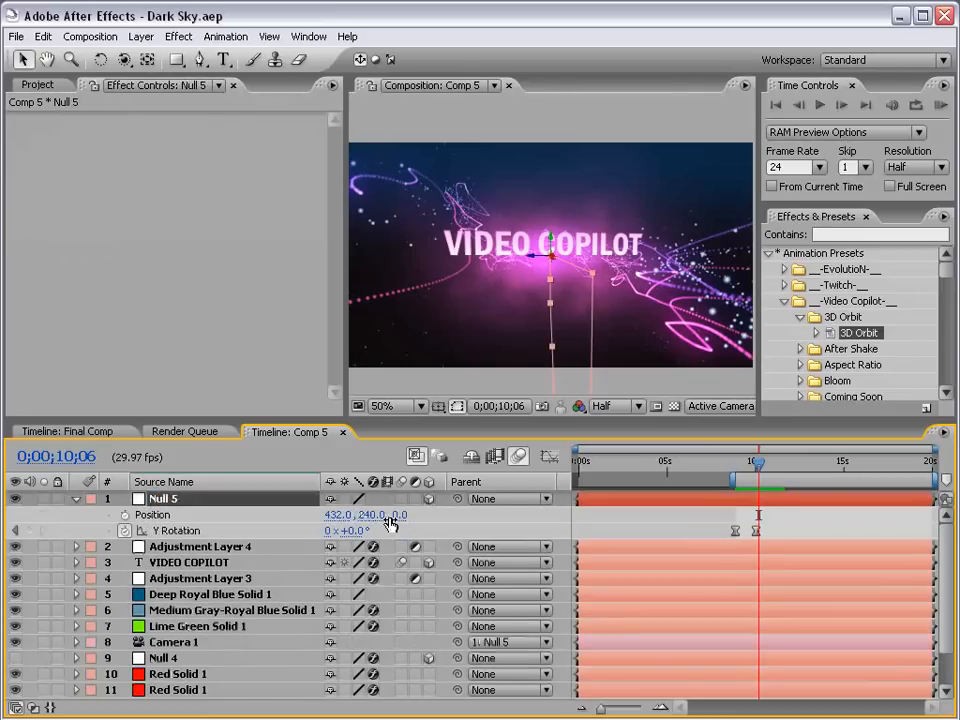
left_click(125, 515)
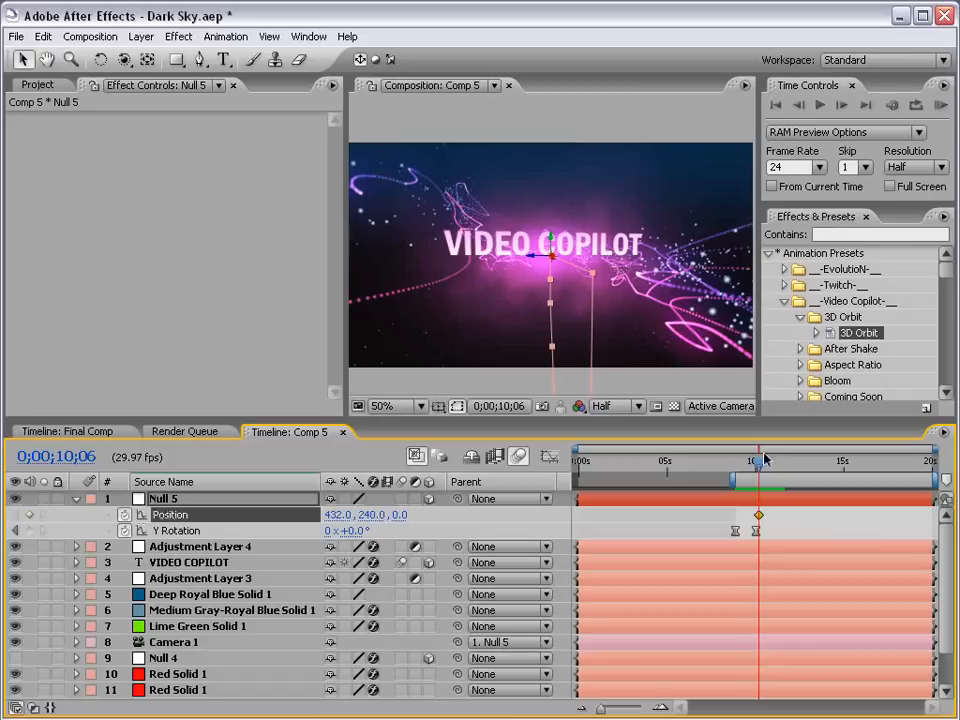
left_click_drag(758, 463, 773, 465)
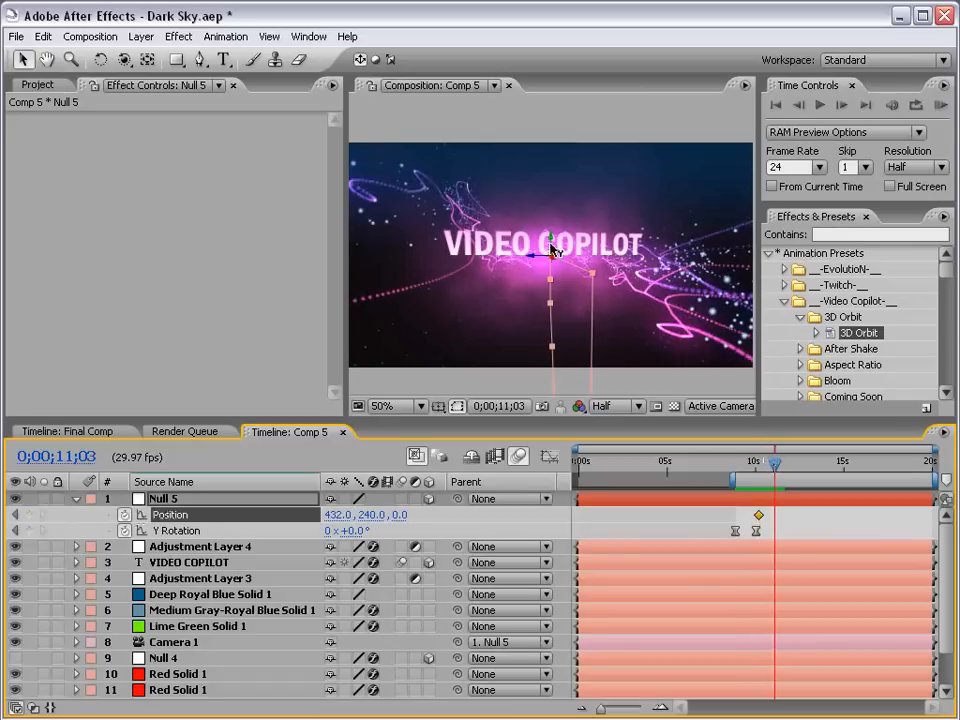
left_click_drag(553, 249, 576, 60)
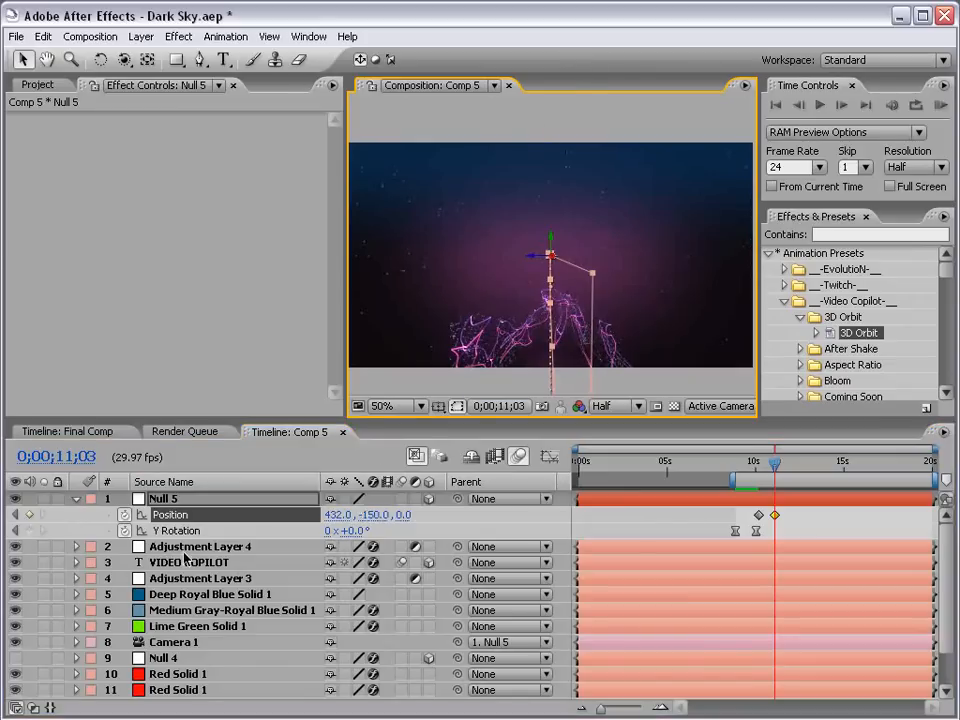
Duplicate the VIDEO COPILOT title and raise the copy until it is vertically centred in the camera view at 0;00;11;06.
left_click(250, 560)
key("ctrl+d")
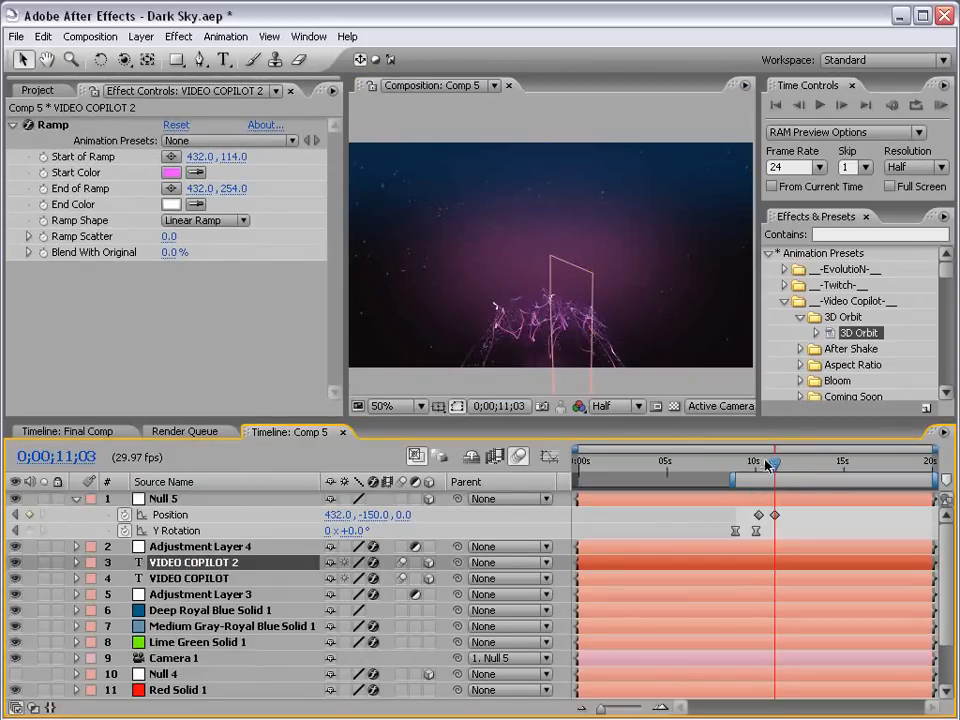
mouse_move(775, 463)
left_mouse_down()
mouse_move(754, 463)
mouse_move(762, 463)
left_mouse_up()
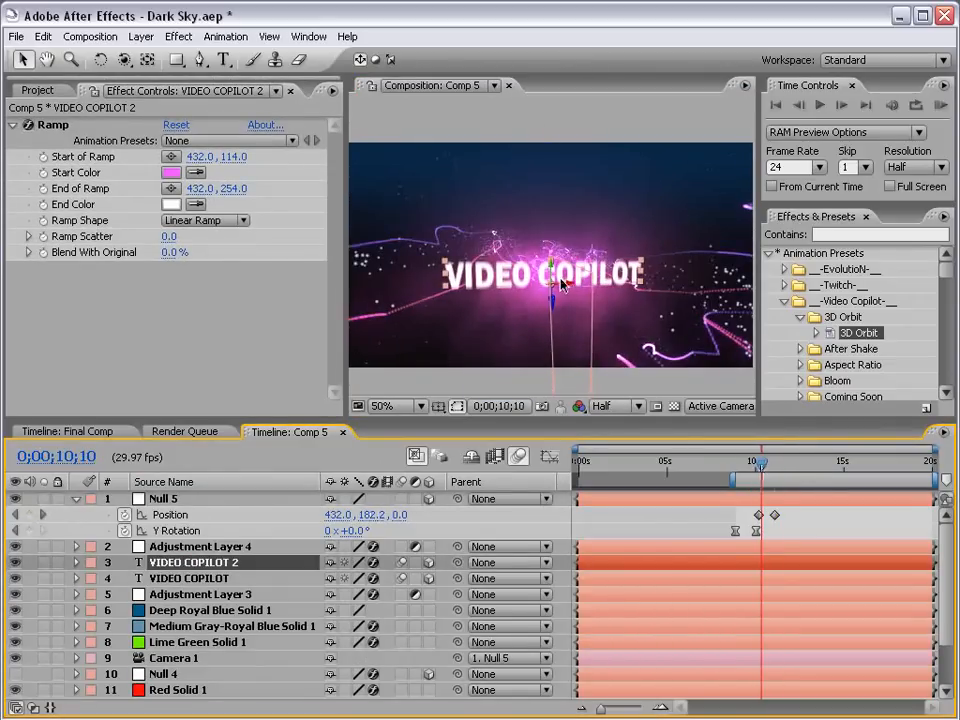
left_click_drag(552, 276, 567, 165)
left_click_drag(762, 463, 778, 465)
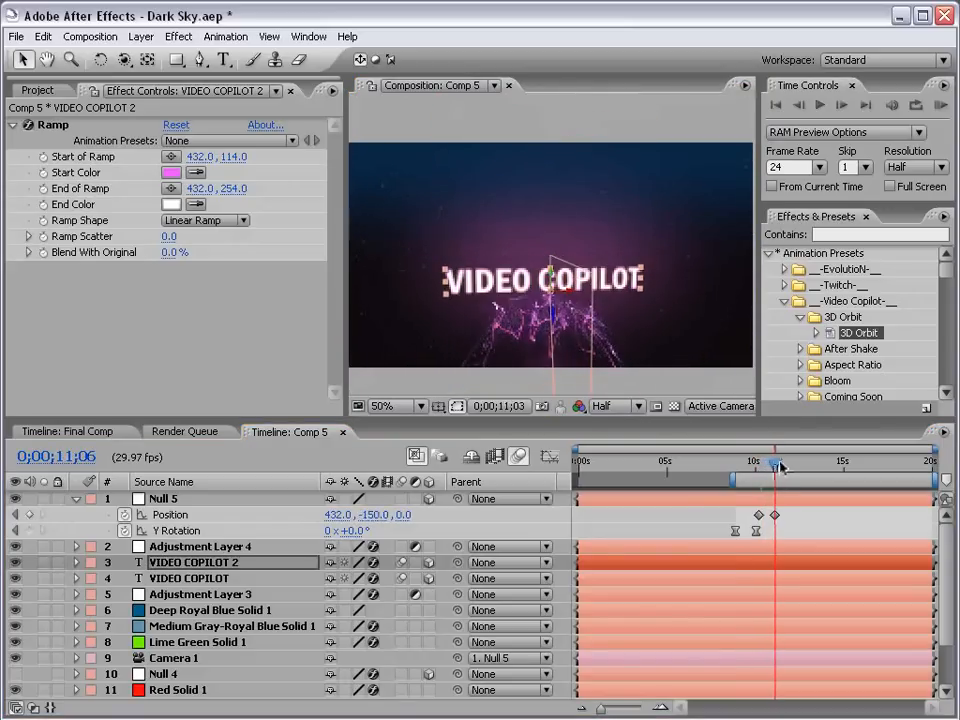
left_click_drag(556, 284, 557, 261)
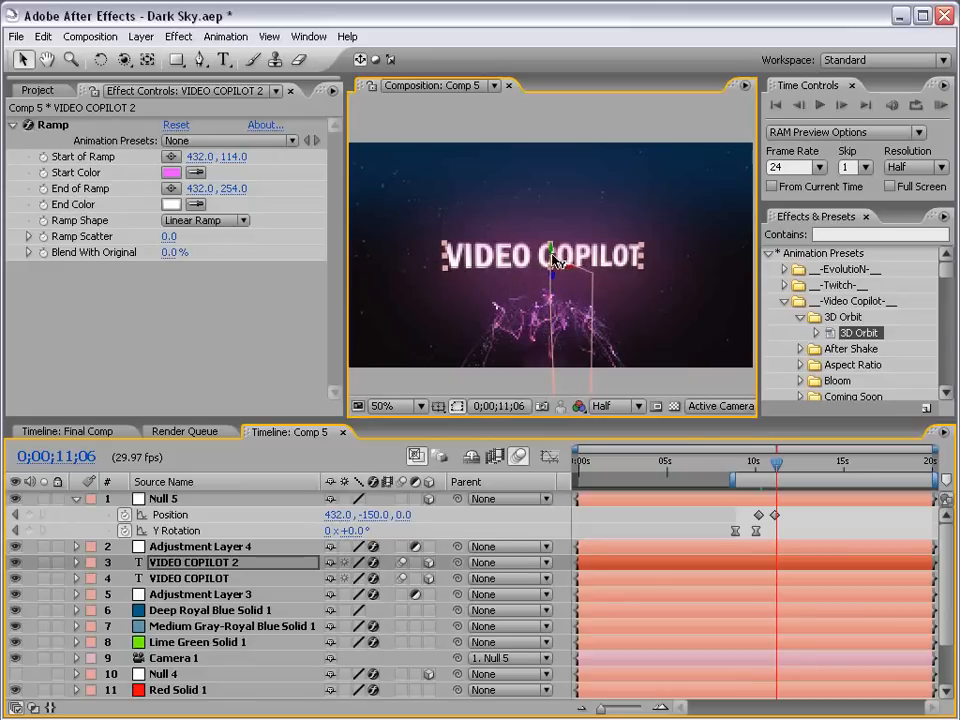
Apply Easy Ease to both of Null 5's Position keyframes and scrub through the camera move to 0;00;11;20.
left_click(803, 525)
left_click_drag(782, 507, 757, 518)
key("F9")
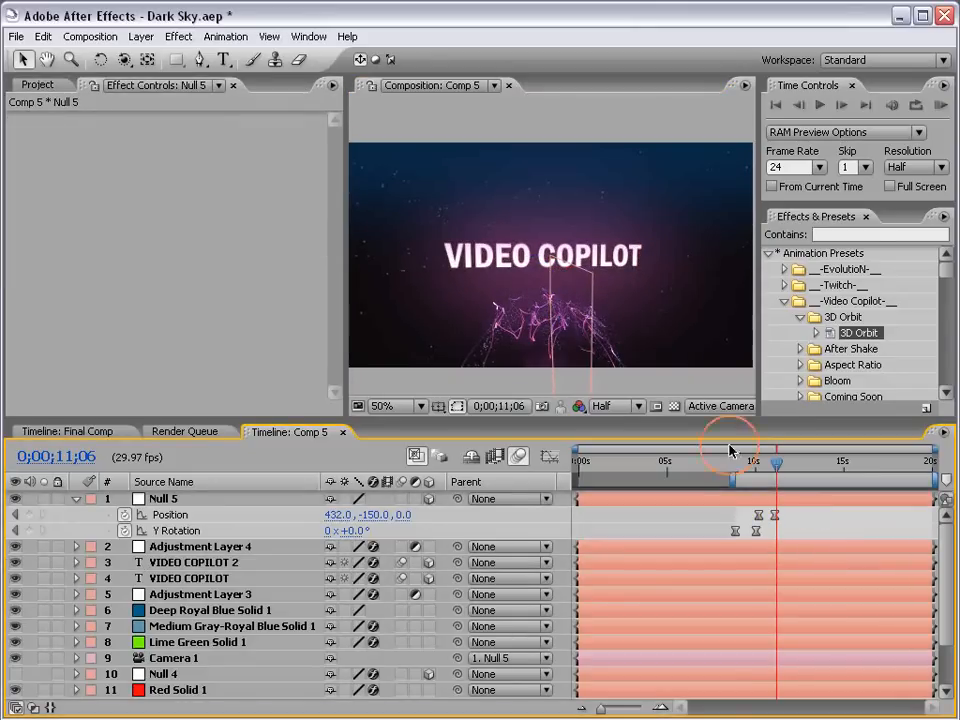
left_click_drag(735, 461, 785, 459)
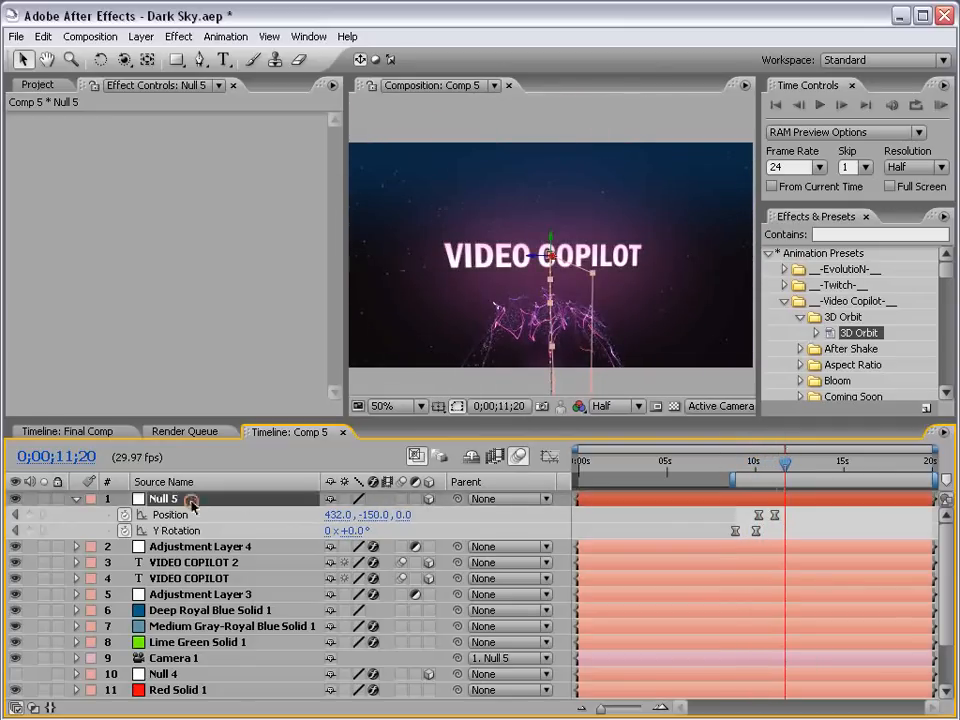
Turn off the Ramp effect on VIDEO COPILOT 2 and scrub through the transition between the two titles.
left_click(190, 562)
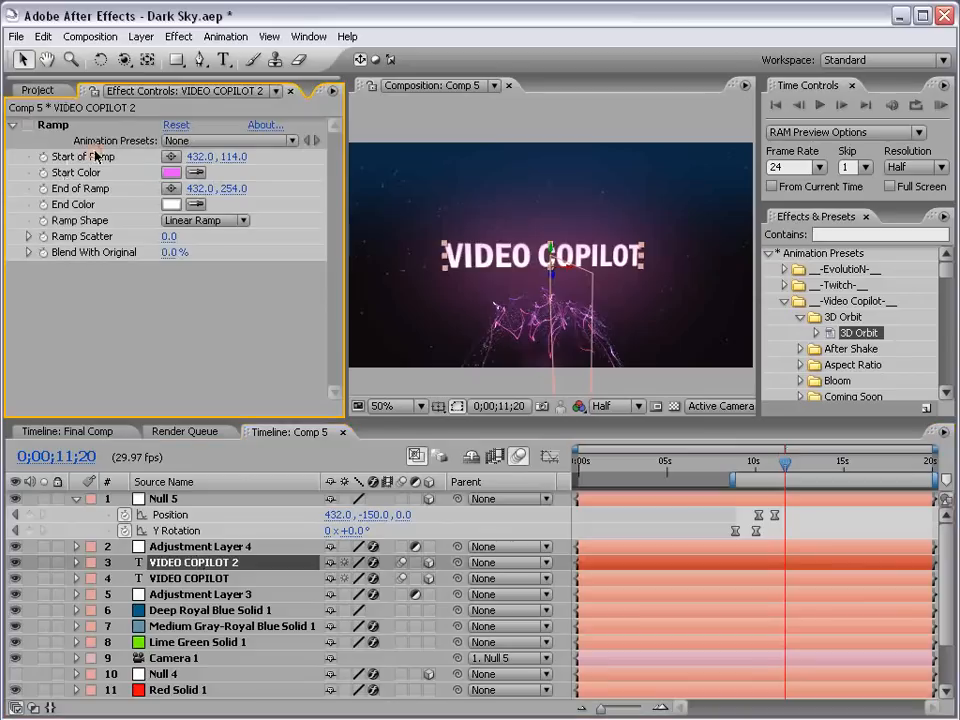
left_click_drag(740, 461, 785, 463)
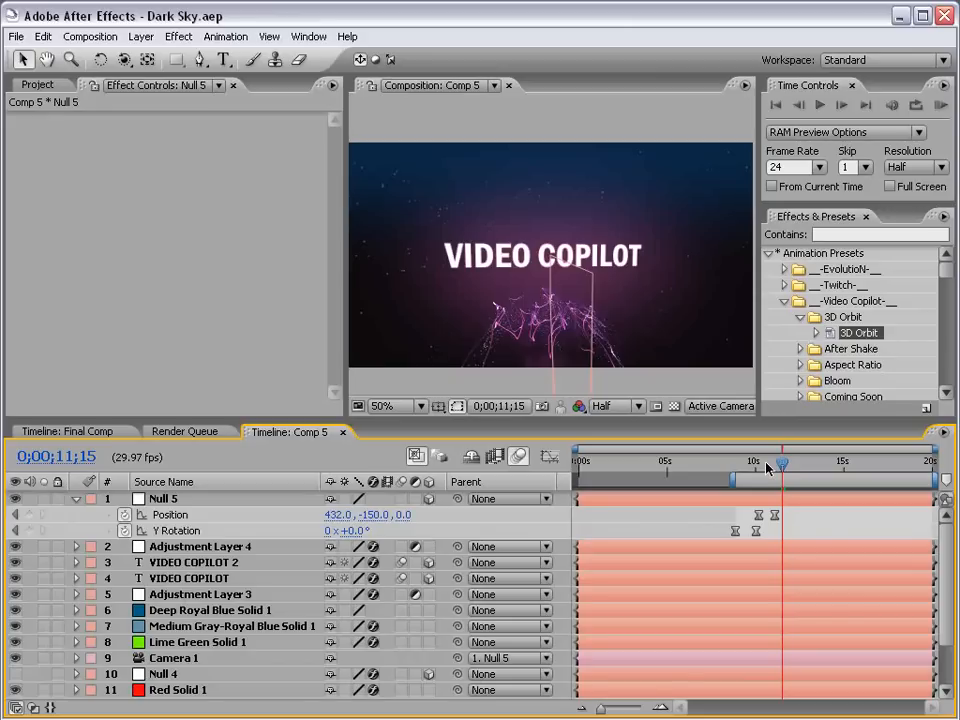
mouse_move(760, 463)
left_mouse_down()
mouse_move(745, 463)
mouse_move(787, 463)
mouse_move(757, 463)
left_mouse_up()
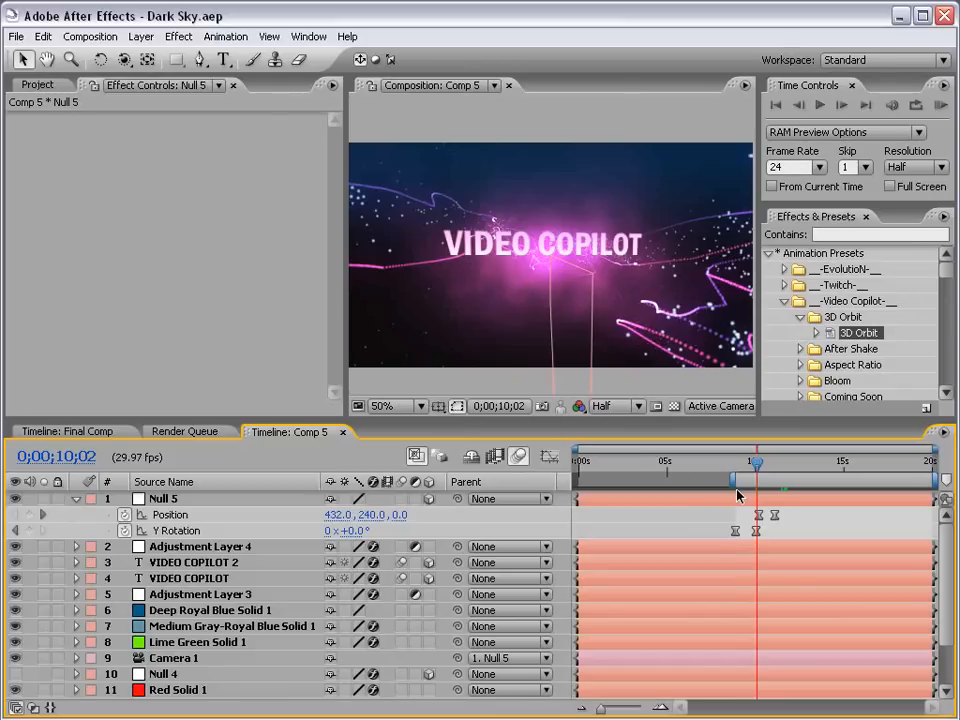
Switch to Firefox and look through the tutorials page of the Video Copilot website.
key("alt+Tab")
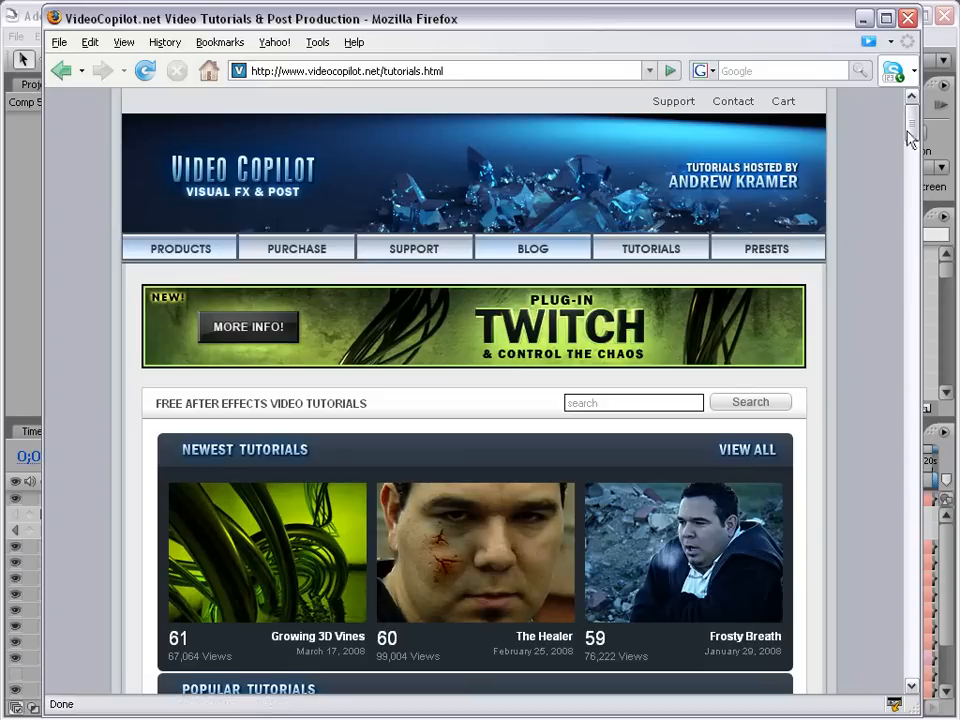
left_click_drag(911, 128, 909, 206)
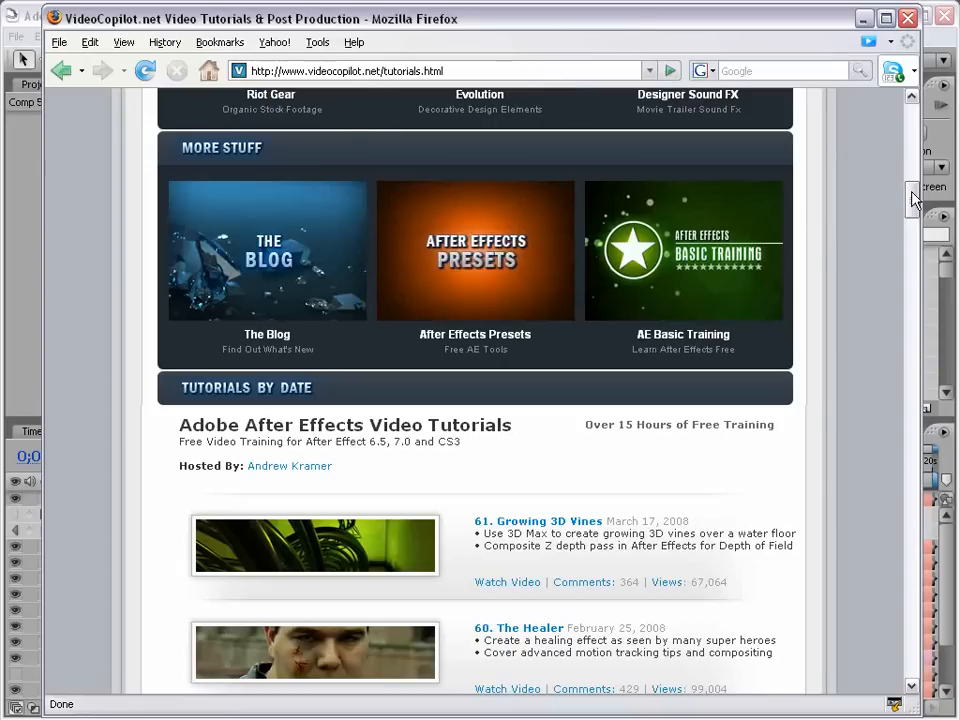
left_click_drag(912, 200, 818, 570)
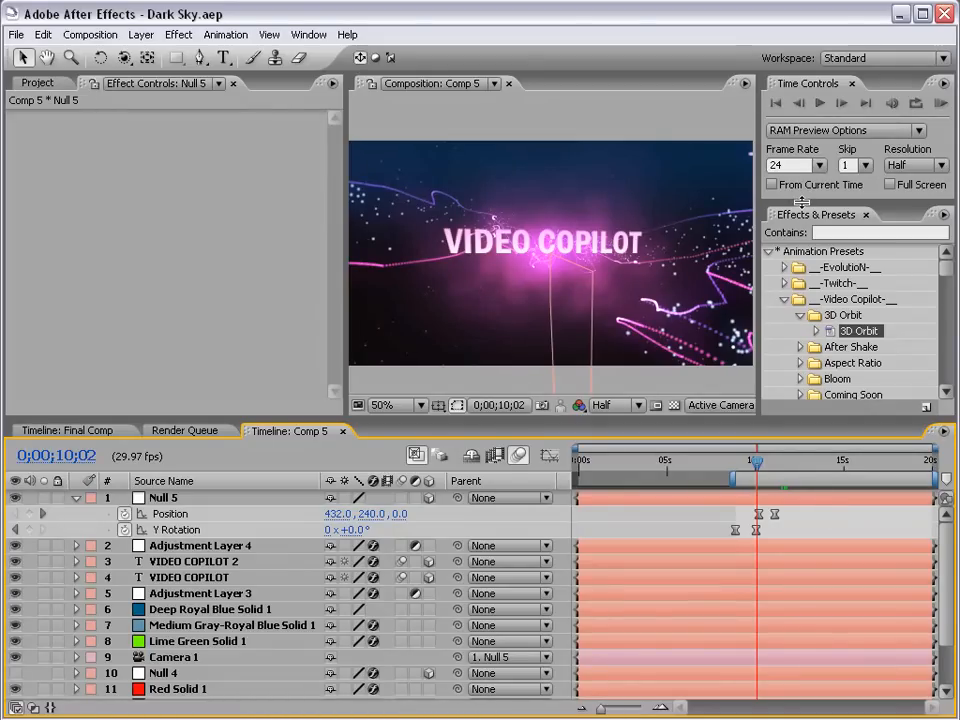
Switch back to Firefox and browse the Video Copilot products page, returning to its beginning.
key("alt+Tab")
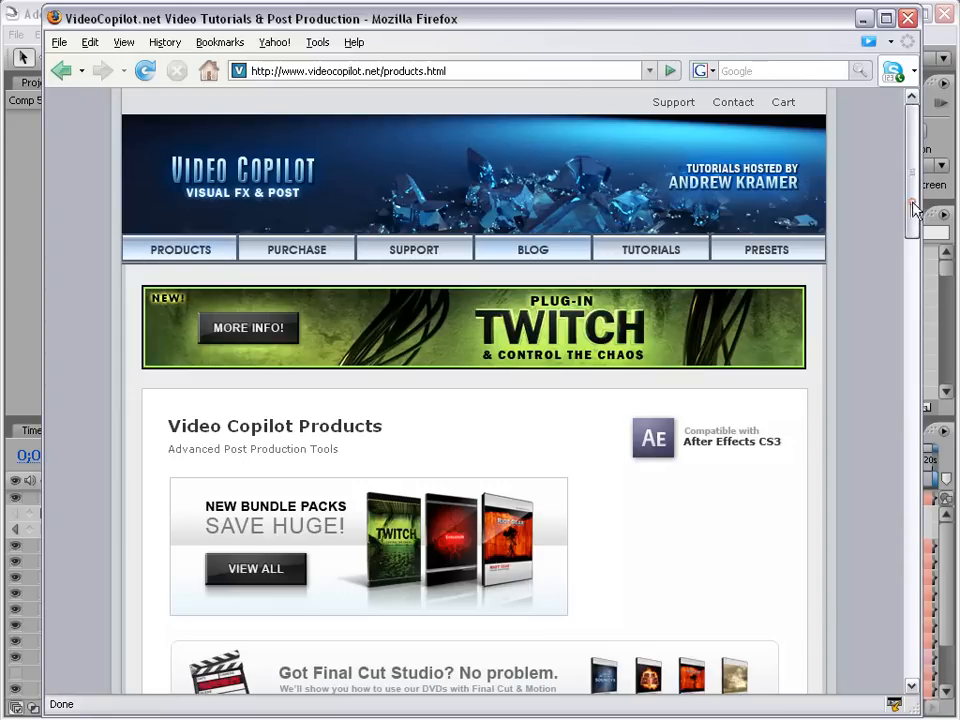
left_click_drag(912, 207, 825, 306)
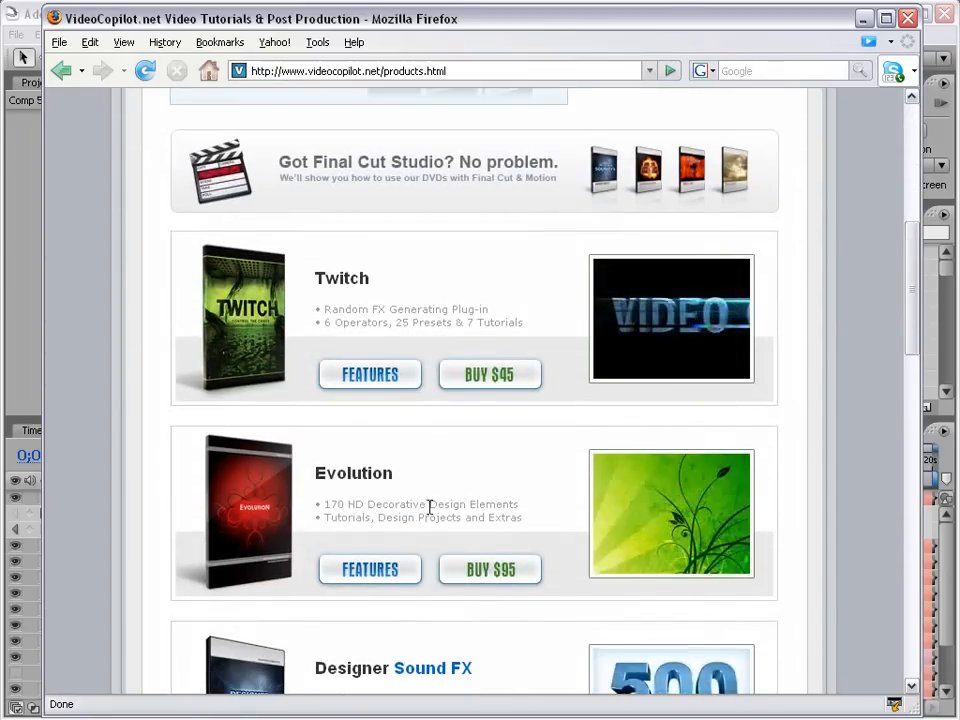
scroll(521, 452, "down", 6)
scroll(533, 468, "down", 2)
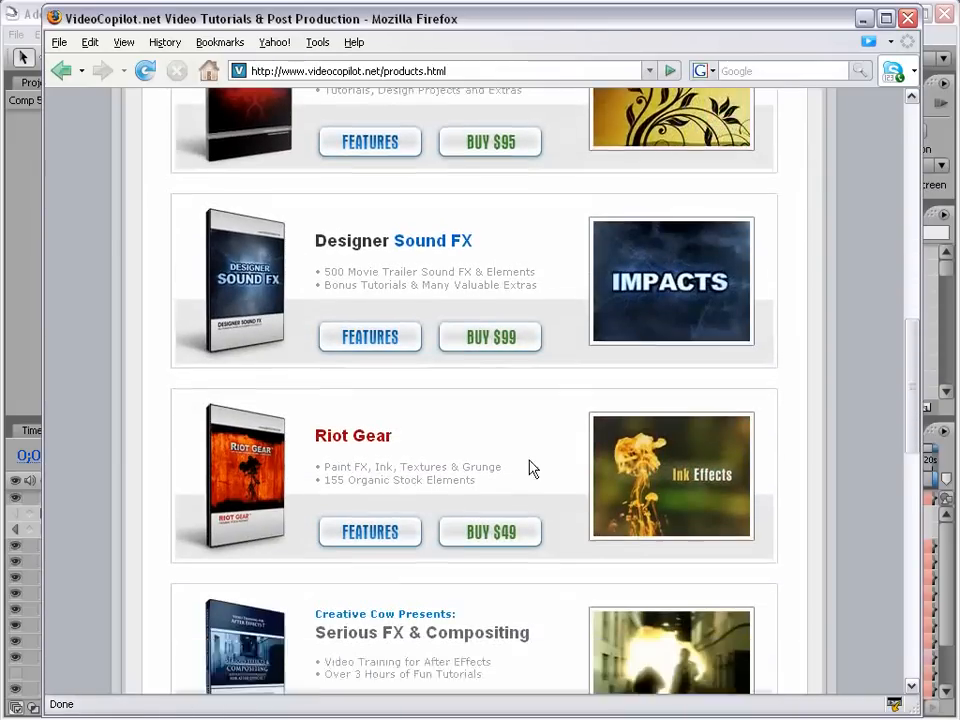
left_click_drag(911, 390, 853, 167)
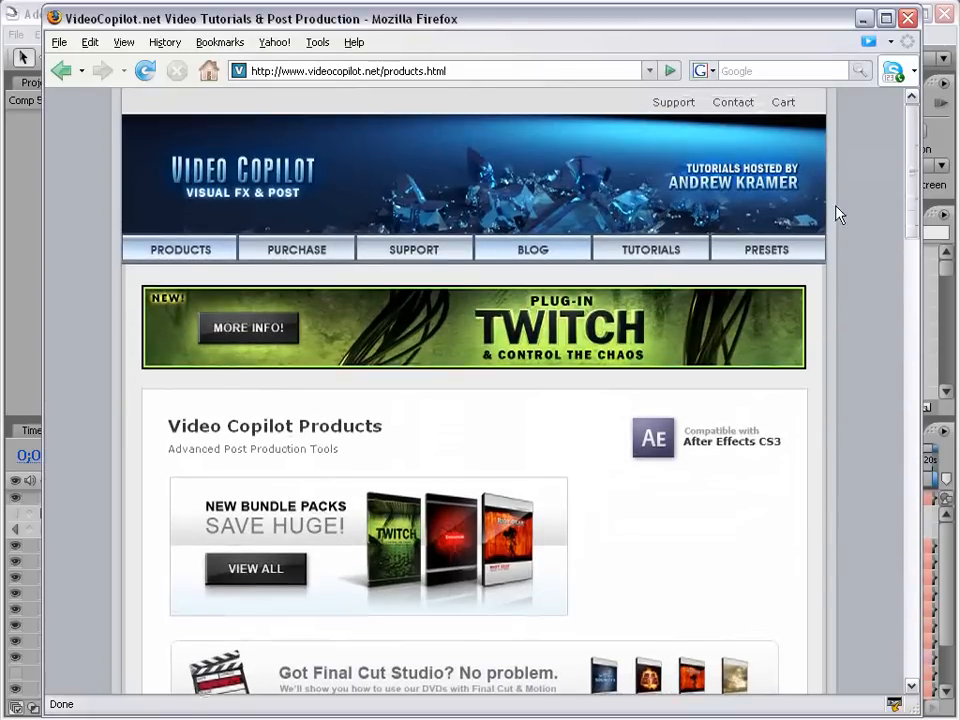